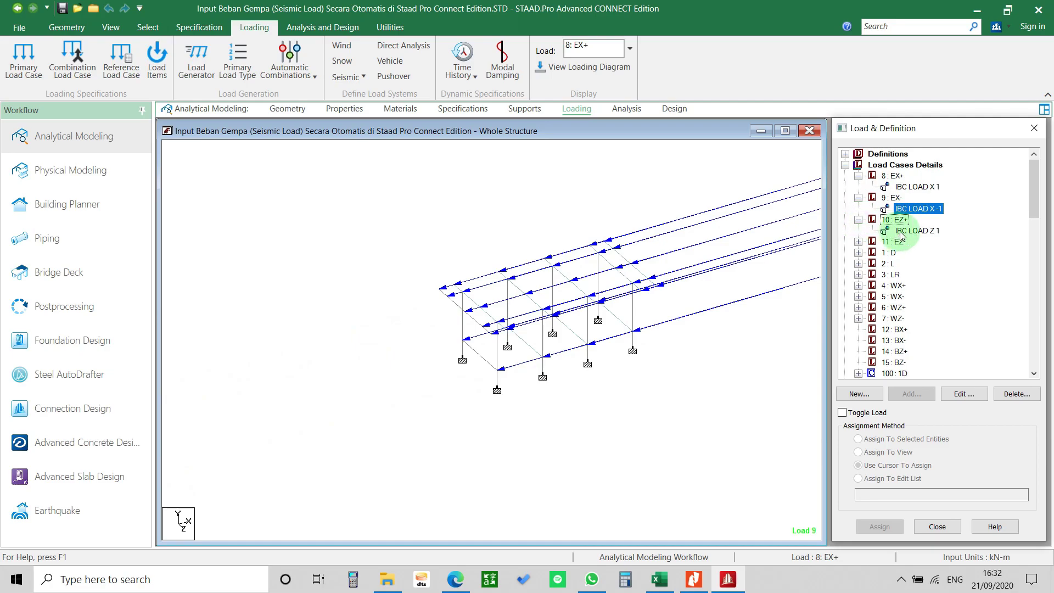
Expand load case 11: EZ- and display its IBC LOAD Z -1 seismic load on the structure
{"action": "left_click", "coordinate": [858, 241]}
{"action": "left_click", "coordinate": [911, 252]}
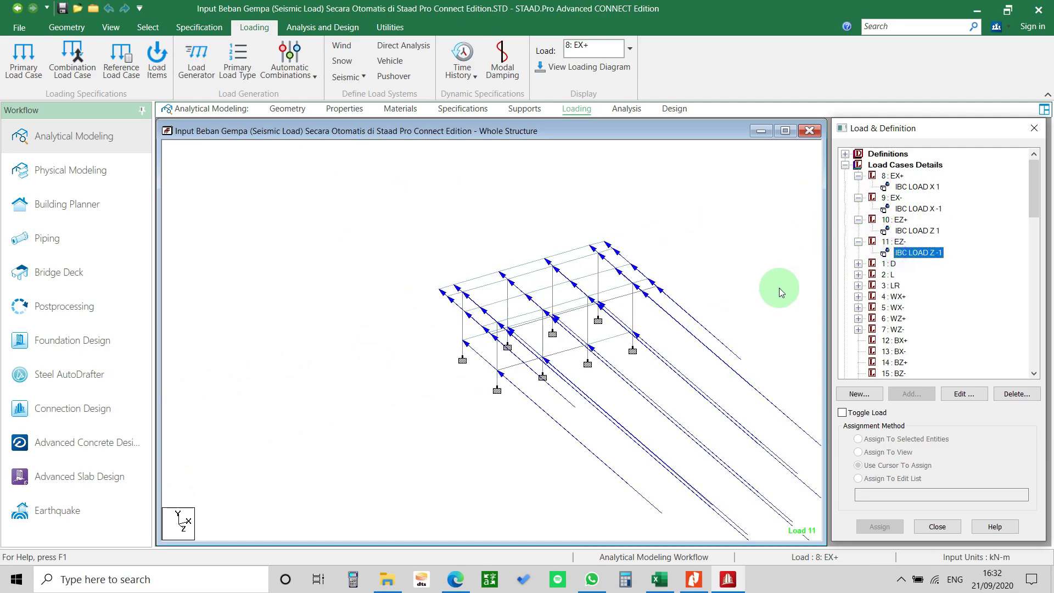
{"action": "scroll", "coordinate": [694, 305], "scroll_direction": "up", "scroll_amount": 4}
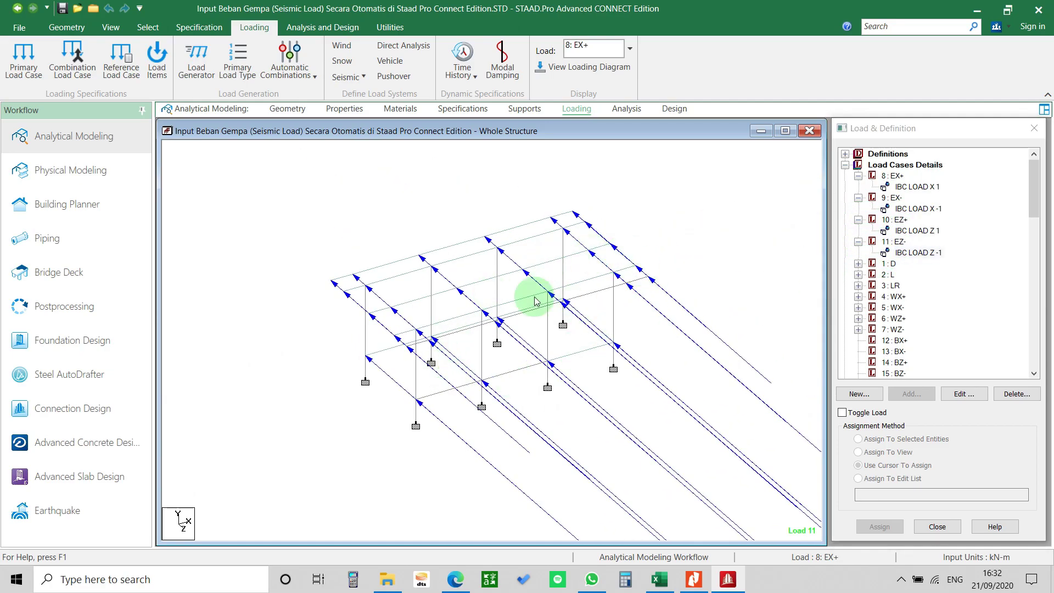
{"action": "scroll", "coordinate": [667, 278], "scroll_direction": "down", "scroll_amount": 3}
Turn on the load value labels in the whole structure view to show the seismic force at each node
{"action": "right_click", "coordinate": [651, 229]}
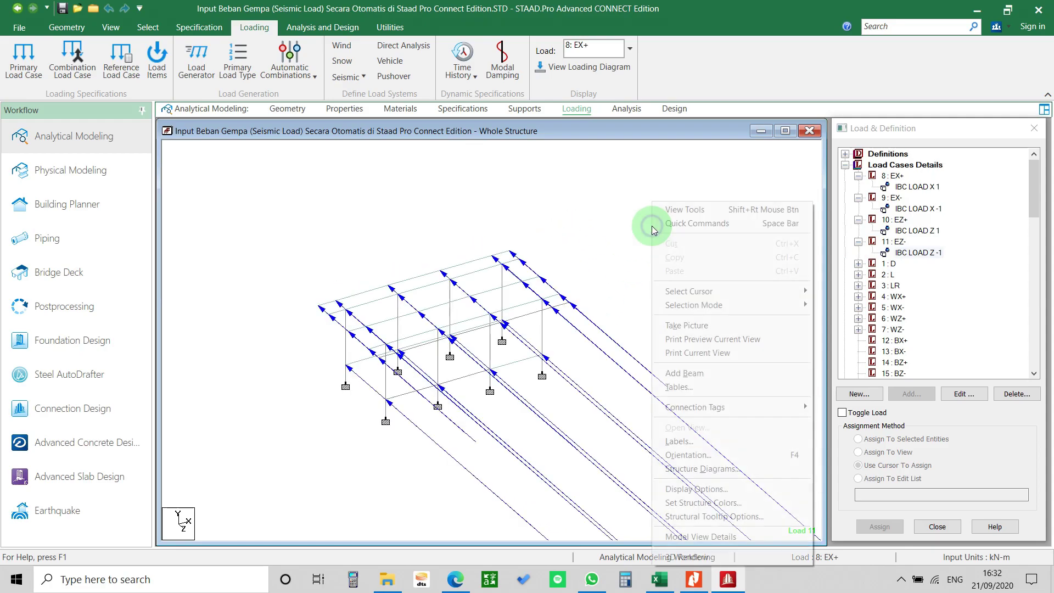
{"action": "left_click", "coordinate": [699, 440]}
{"action": "left_click", "coordinate": [531, 220]}
{"action": "left_click", "coordinate": [602, 478]}
{"action": "left_click", "coordinate": [485, 479]}
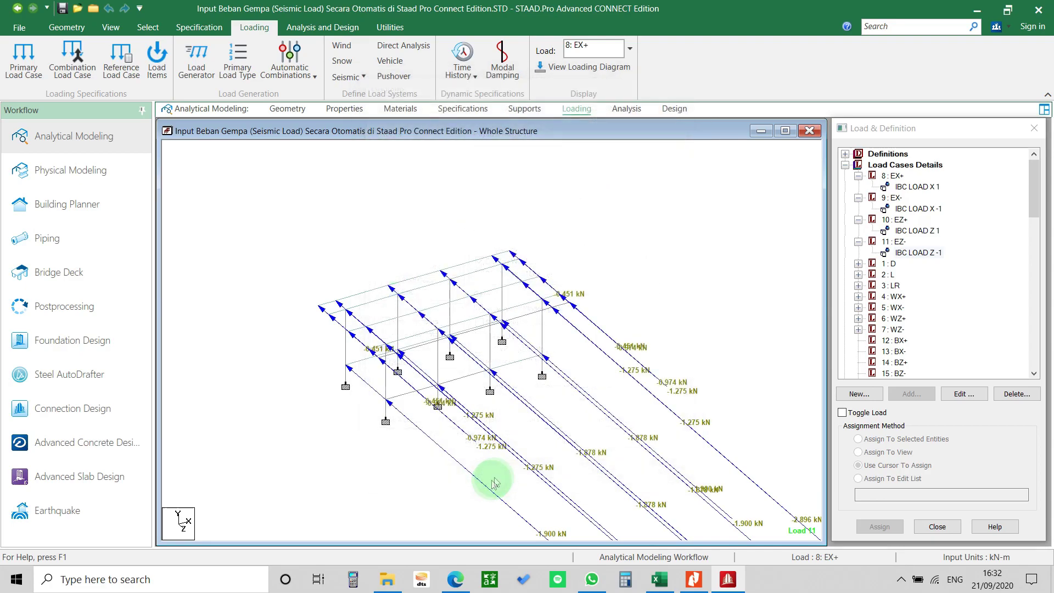
{"action": "scroll", "coordinate": [608, 349], "scroll_direction": "up", "scroll_amount": 2}
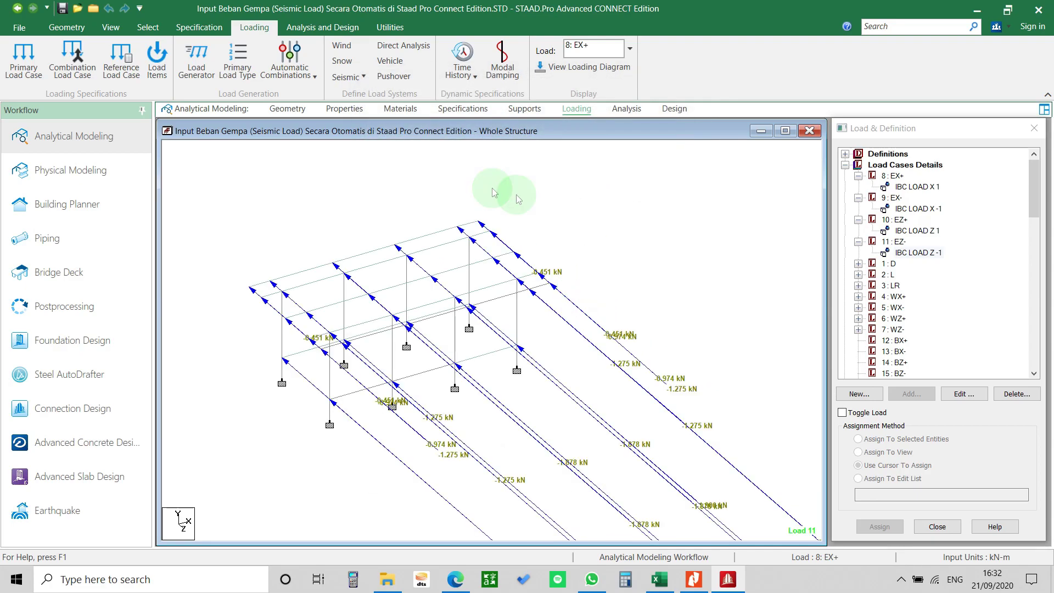
{"action": "left_click", "coordinate": [66, 27]}
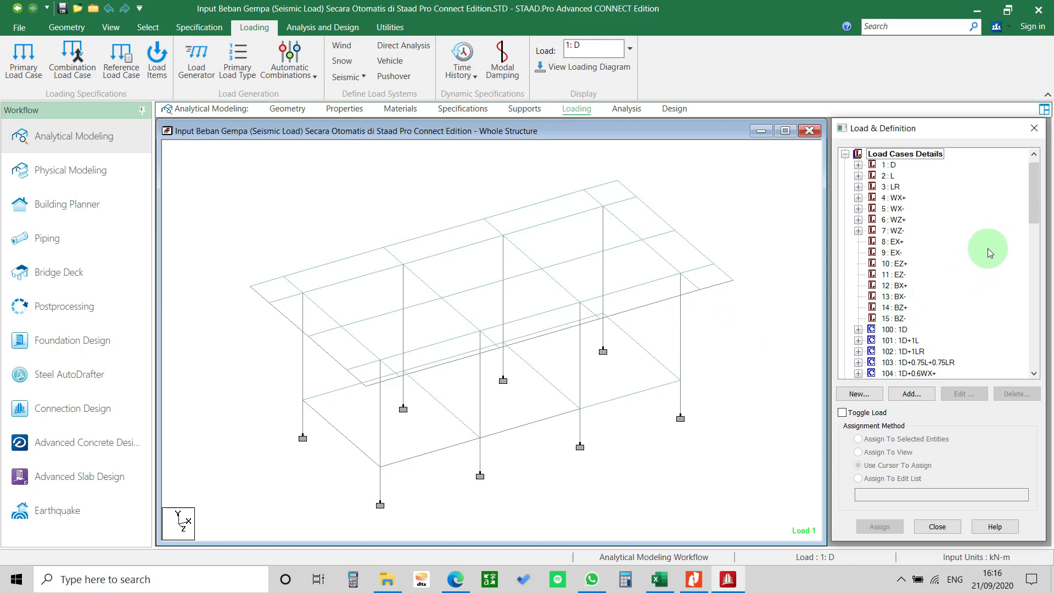
Expand the load definitions and look through the primary load cases, from 1: D to 7: WZ-
{"action": "scroll", "coordinate": [987, 248], "scroll_direction": "up", "scroll_amount": 1}
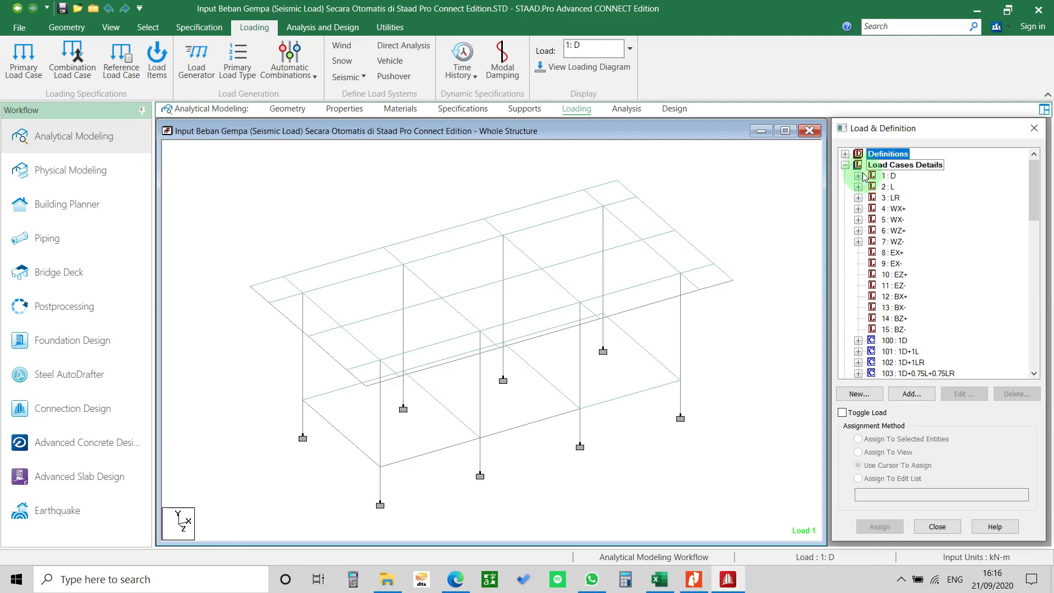
{"action": "left_click", "coordinate": [846, 154]}
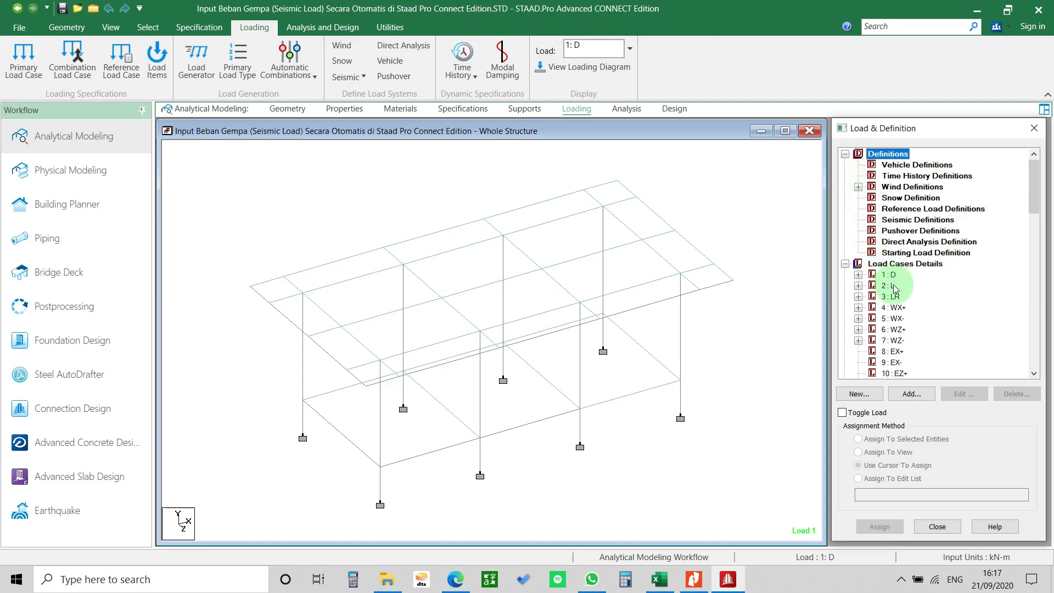
{"action": "scroll", "coordinate": [905, 291], "scroll_direction": "down", "scroll_amount": 2}
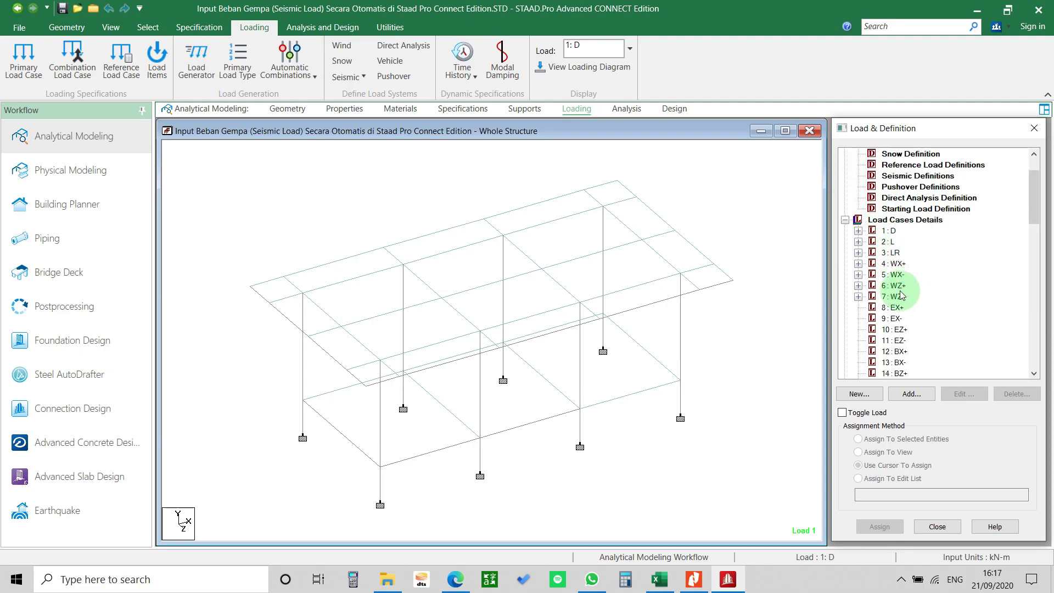
{"action": "scroll", "coordinate": [901, 297], "scroll_direction": "down", "scroll_amount": 1}
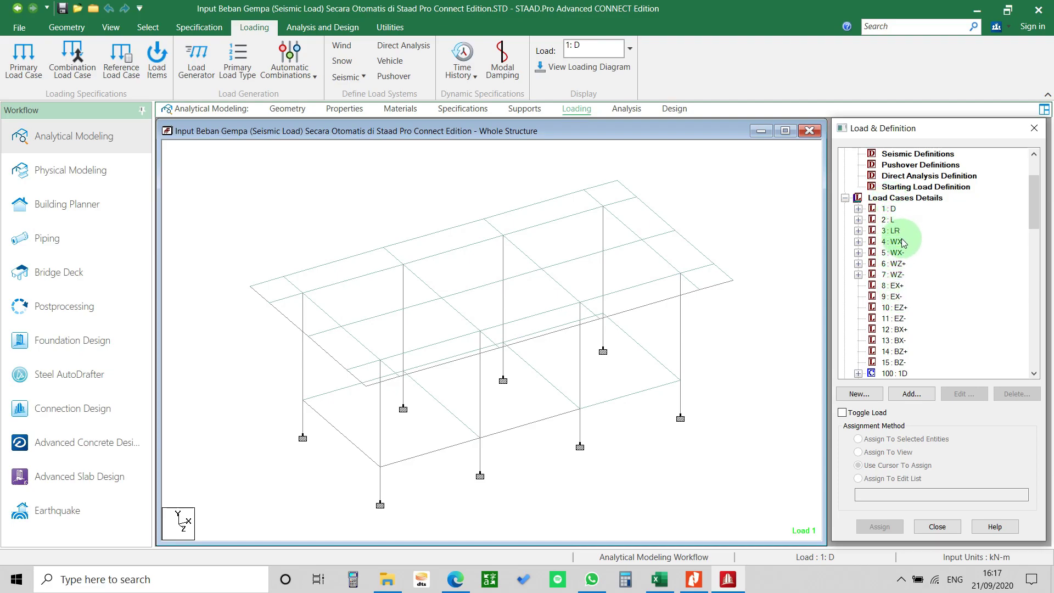
{"action": "left_click_drag", "start_coordinate": [902, 242], "coordinate": [900, 256]}
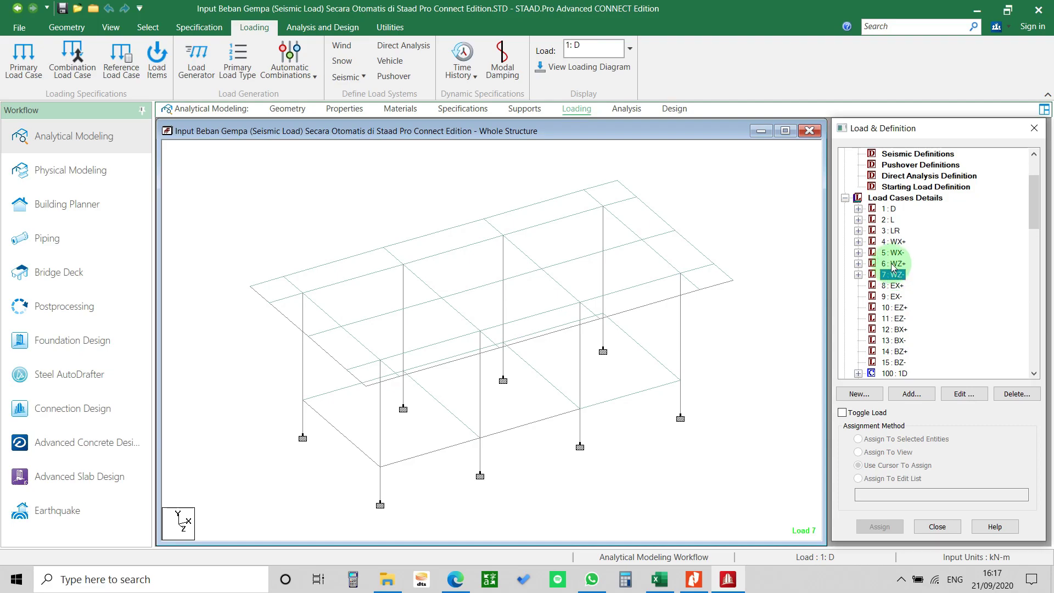
{"action": "scroll", "coordinate": [893, 268], "scroll_direction": "down", "scroll_amount": 2}
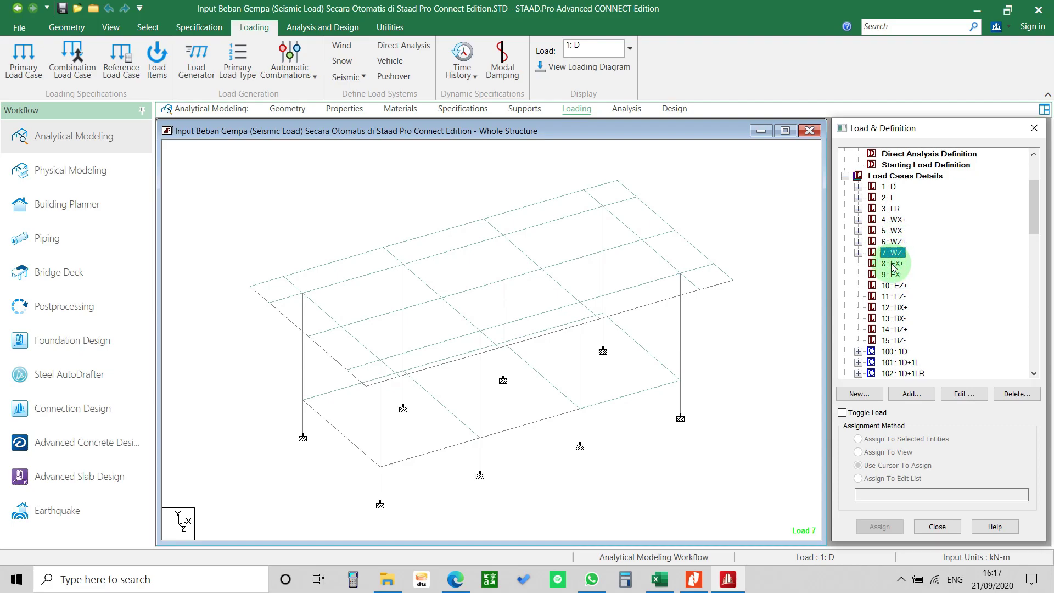
Select load case 8: EX+ and dismiss the CONNECTION Client sign-in window, returning to the load definitions
{"action": "left_click", "coordinate": [894, 264]}
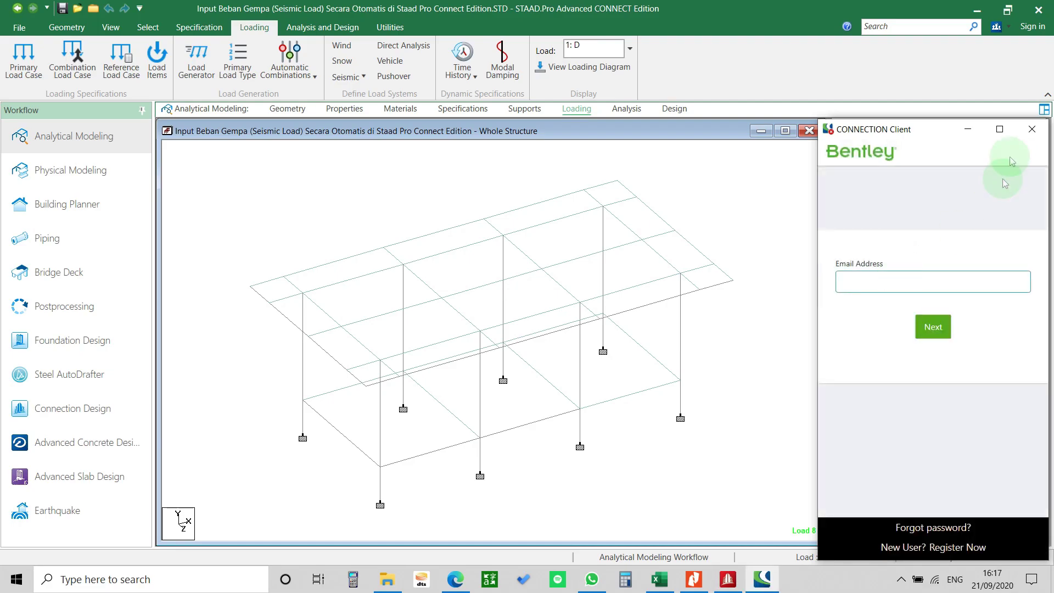
{"action": "left_click", "coordinate": [1035, 127]}
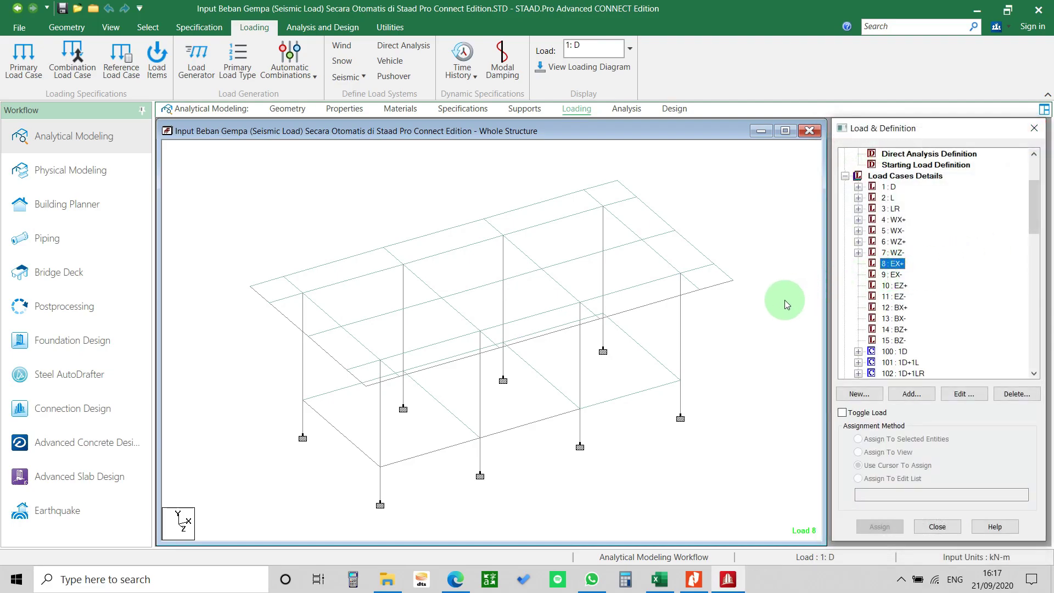
{"action": "scroll", "coordinate": [647, 351], "scroll_direction": "down", "scroll_amount": 1}
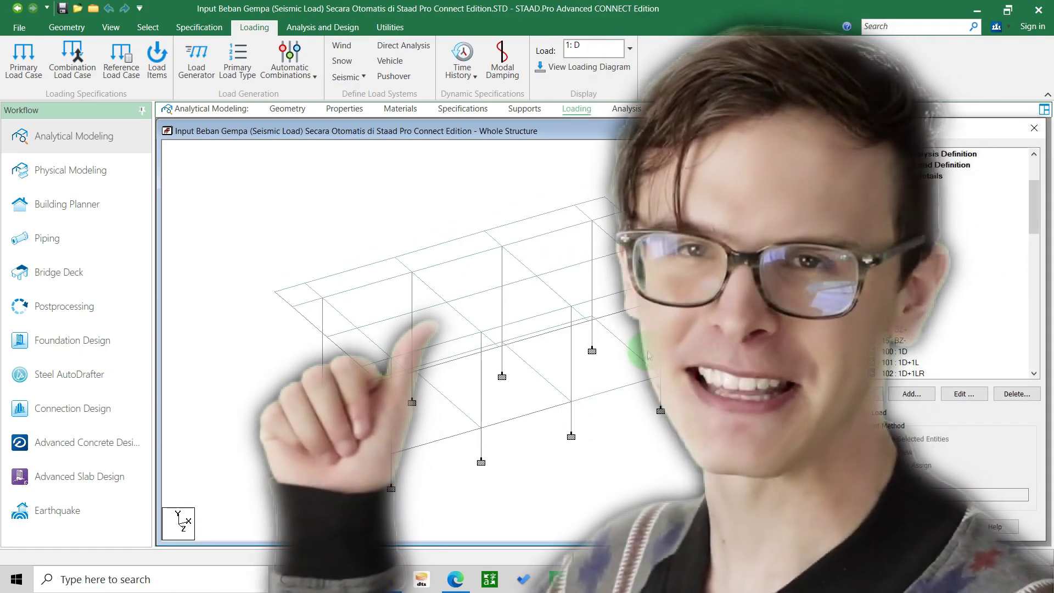
{"action": "scroll", "coordinate": [967, 284], "scroll_direction": "up", "scroll_amount": 3}
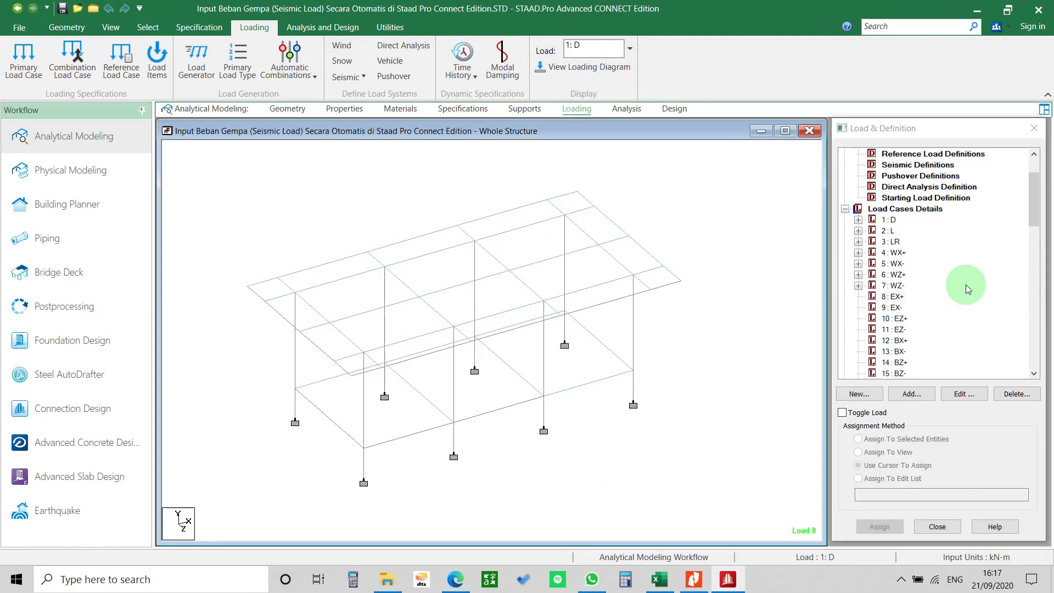
{"action": "scroll", "coordinate": [963, 289], "scroll_direction": "up", "scroll_amount": 1}
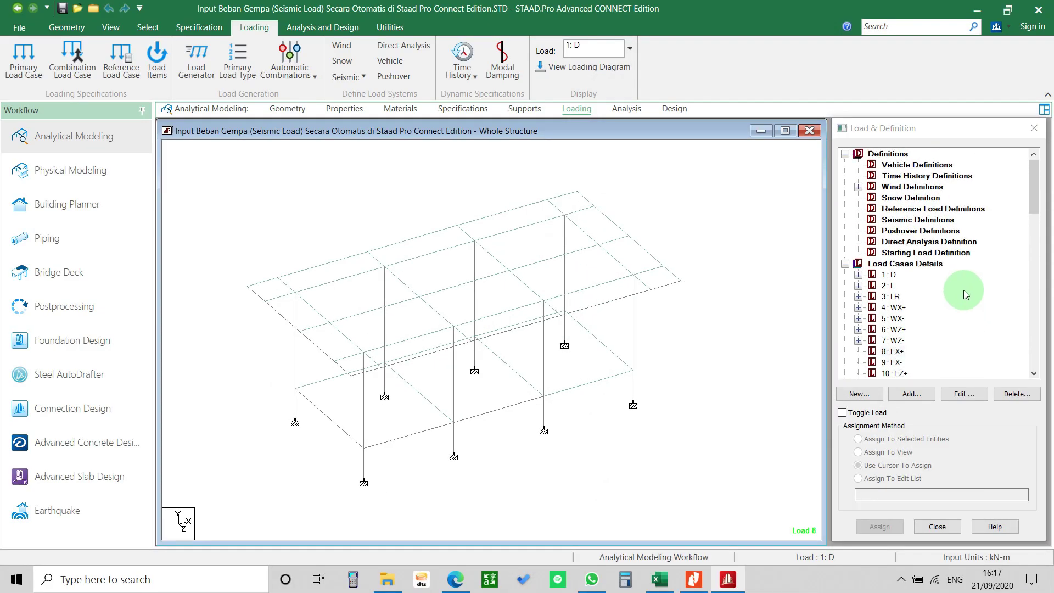
Switch to the Report workbook in Excel and examine the seismic parameters under section 4.3 Seismic Load (Ex and Ez)
{"action": "left_click", "coordinate": [659, 579]}
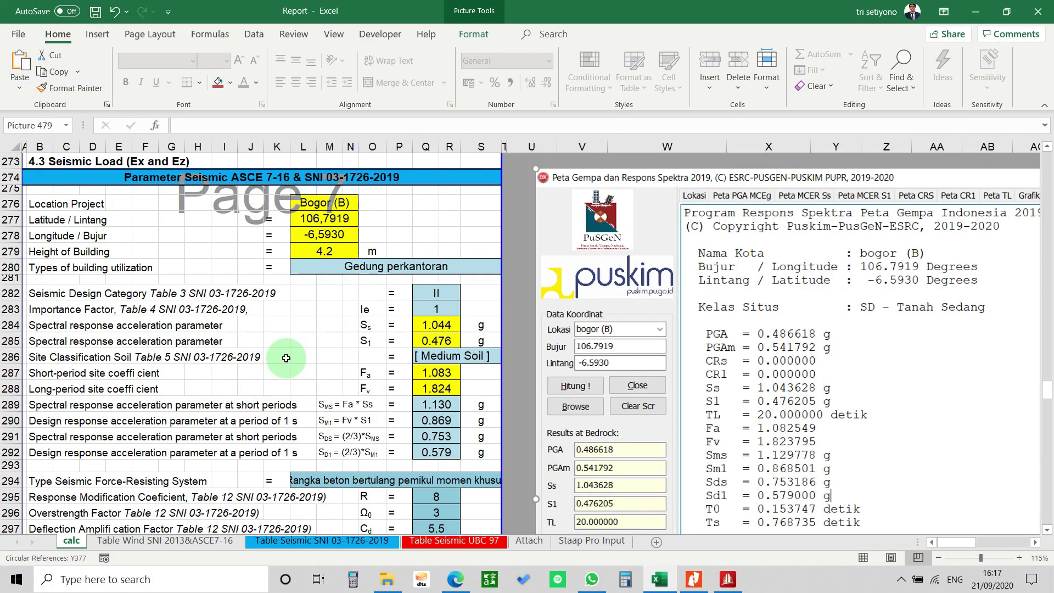
{"action": "left_click", "coordinate": [145, 218]}
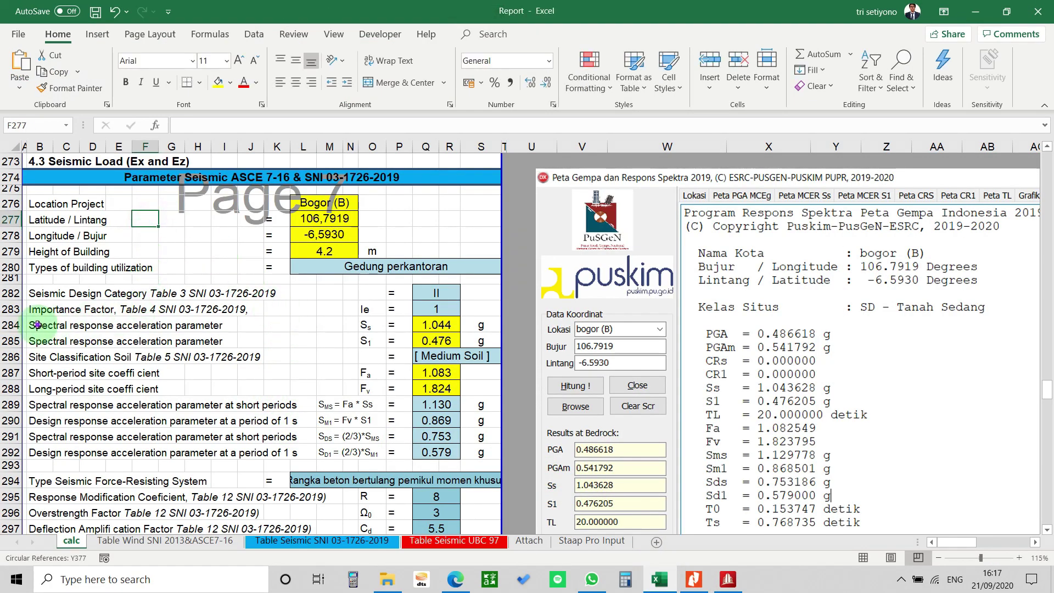
{"action": "left_click", "coordinate": [40, 373]}
{"action": "left_click", "coordinate": [39, 421]}
{"action": "left_click", "coordinate": [51, 238]}
{"action": "left_click", "coordinate": [44, 311]}
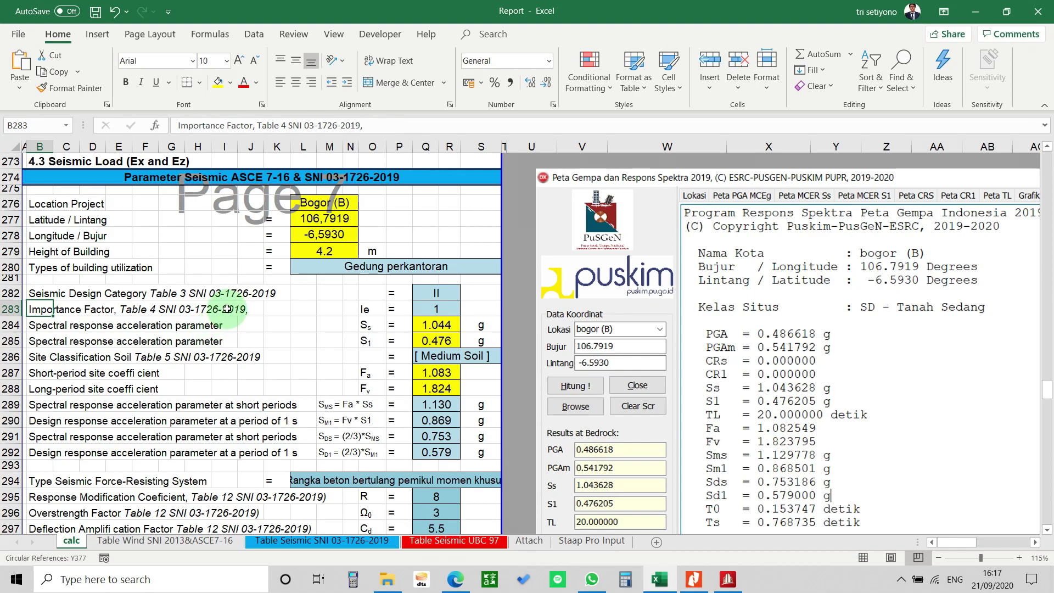
{"action": "left_click", "coordinate": [199, 178]}
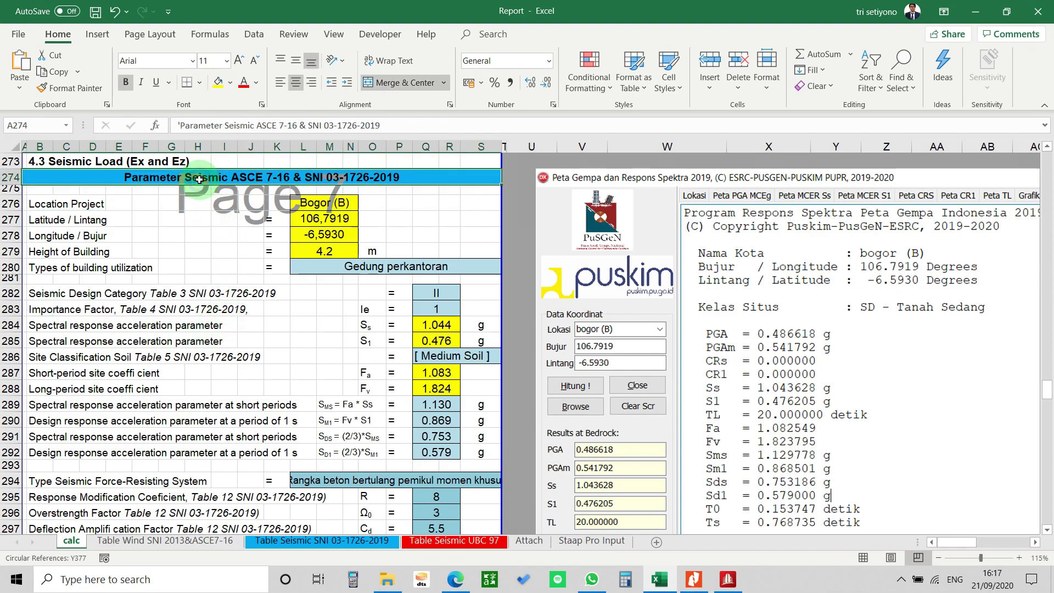
{"action": "left_click", "coordinate": [419, 224]}
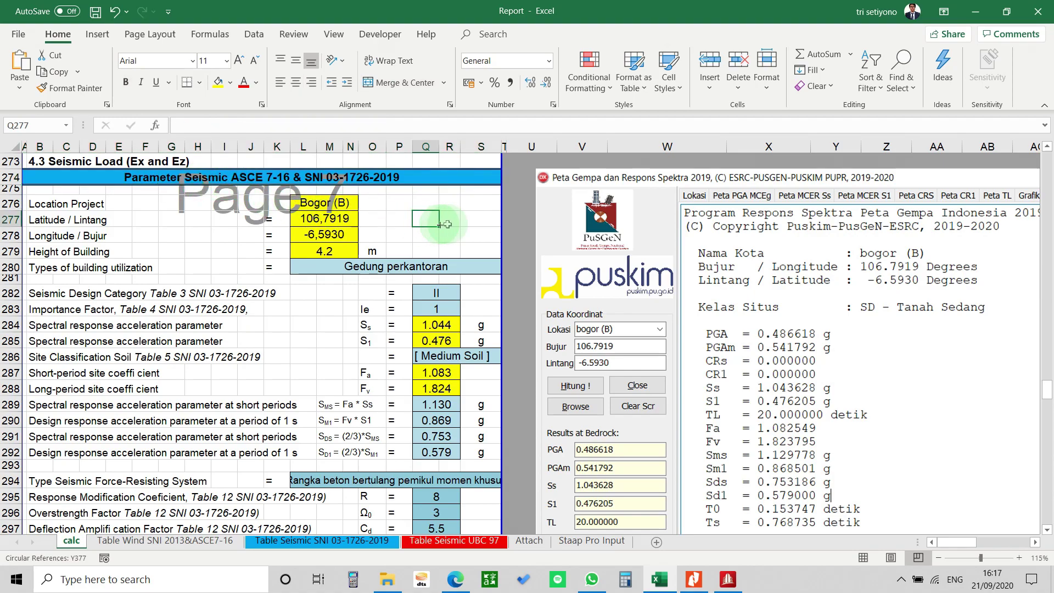
{"action": "left_click", "coordinate": [511, 231]}
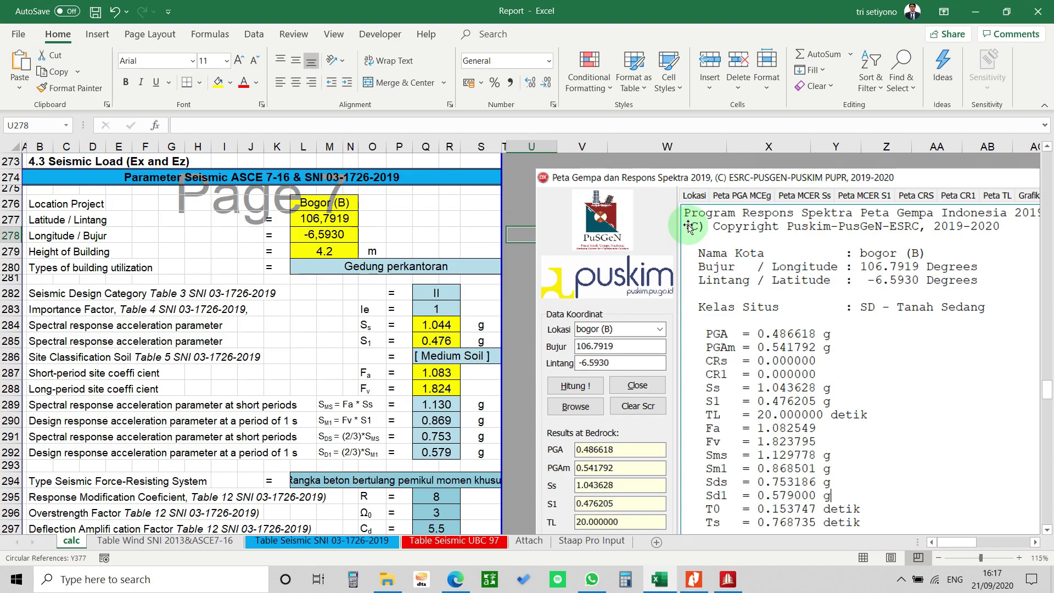
Shift the Peta Gempa response spectrum picture slightly beside the seismic parameter table while checking its values
{"action": "mouse_move", "coordinate": [671, 258]}
{"action": "left_mouse_down"}
{"action": "mouse_move", "coordinate": [656, 267]}
{"action": "mouse_move", "coordinate": [654, 253]}
{"action": "left_mouse_up"}
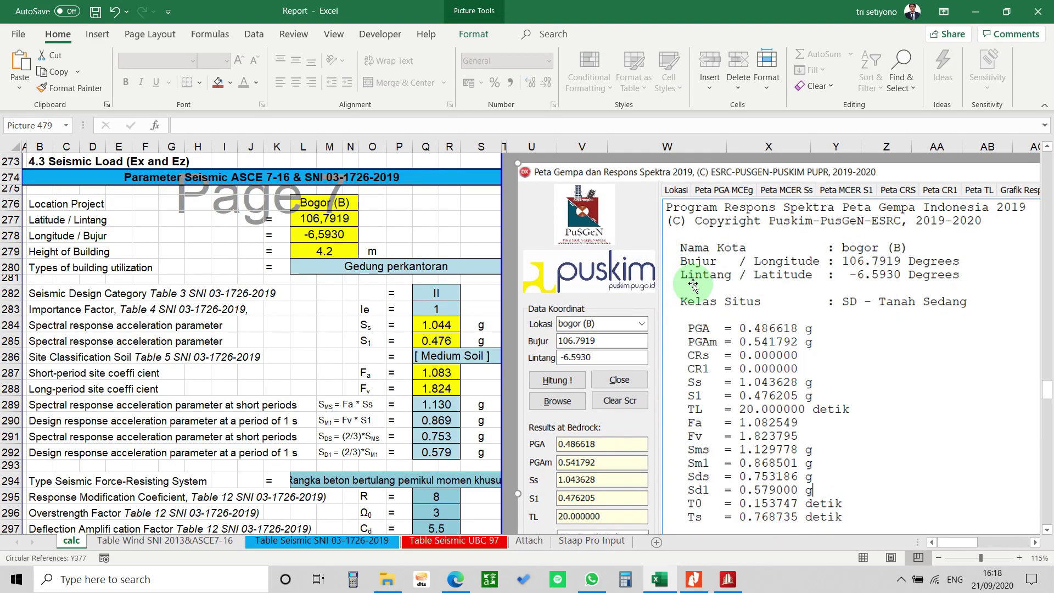
{"action": "scroll", "coordinate": [676, 264], "scroll_direction": "down", "scroll_amount": 2}
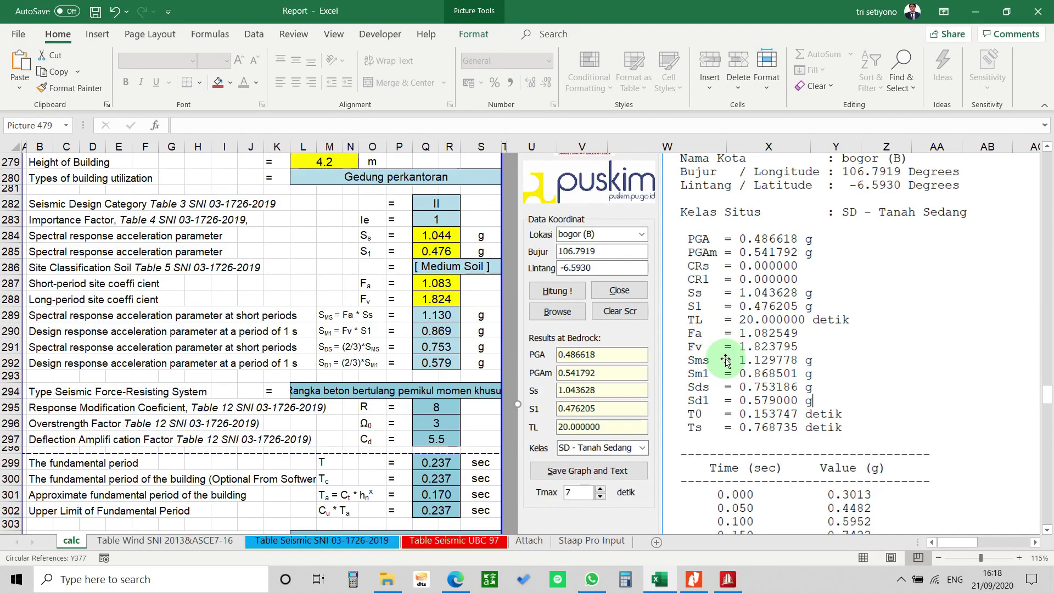
{"action": "scroll", "coordinate": [708, 297], "scroll_direction": "up", "scroll_amount": 2}
{"action": "left_click_drag", "start_coordinate": [681, 360], "coordinate": [693, 358]}
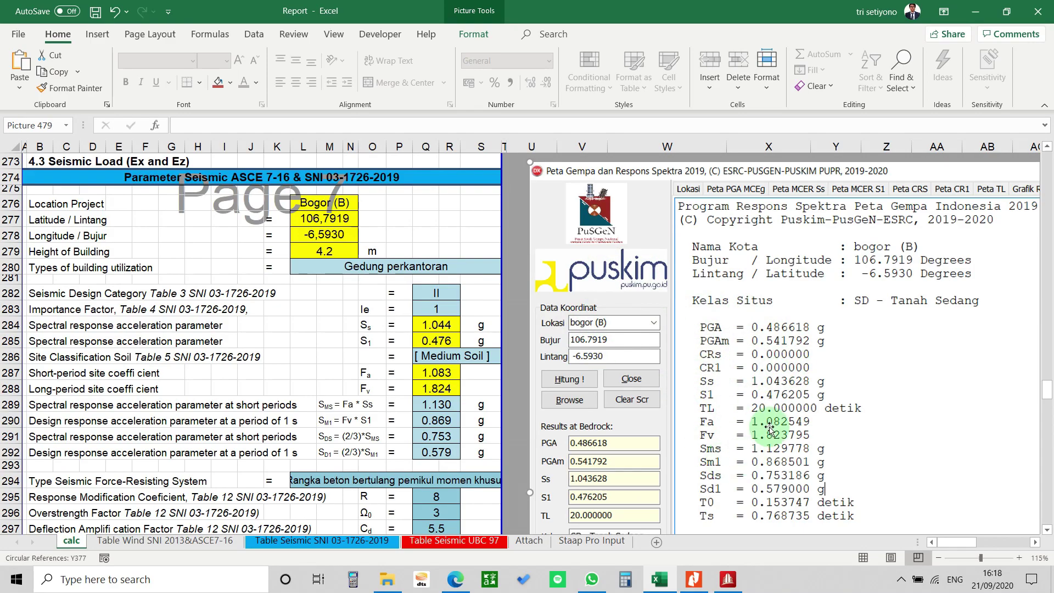
Examine the importance factor formula, the fundamental period, the seismic response coefficient Cs and the distribution exponent k in the calc sheet
{"action": "left_click", "coordinate": [436, 308]}
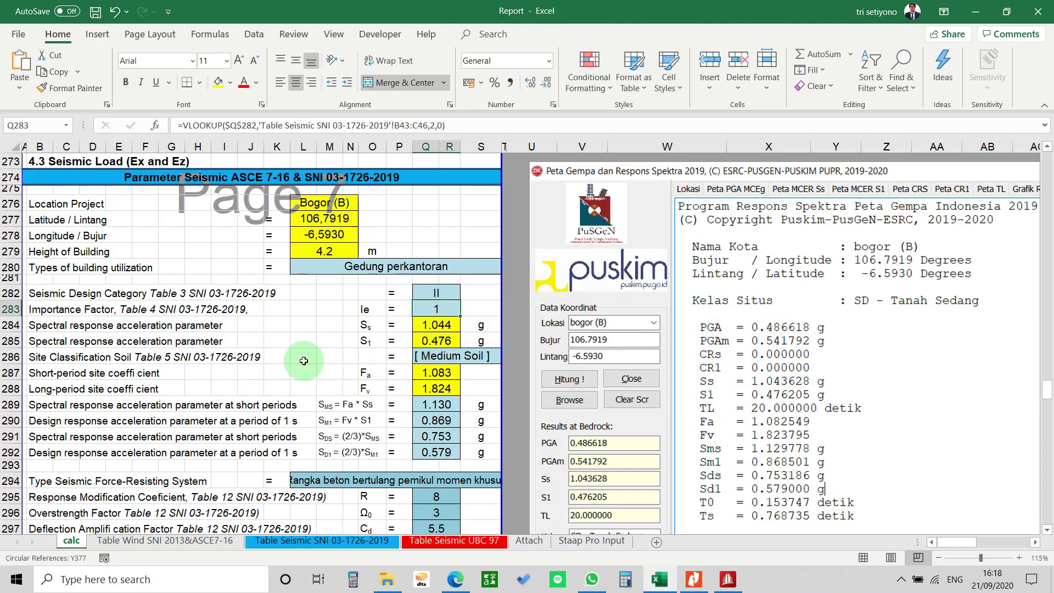
{"action": "scroll", "coordinate": [280, 340], "scroll_direction": "down", "scroll_amount": 3}
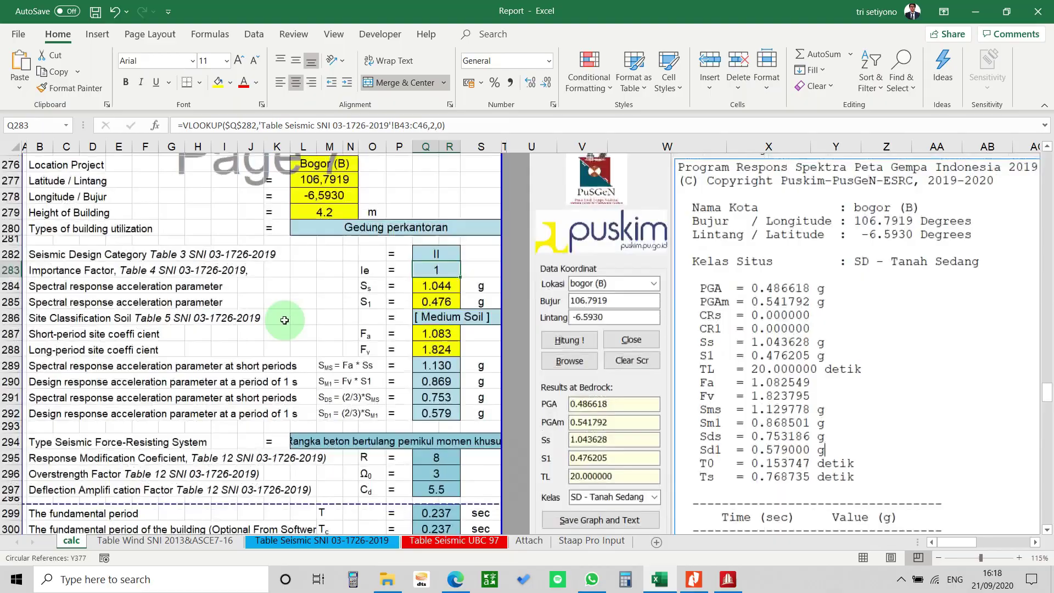
{"action": "scroll", "coordinate": [398, 320], "scroll_direction": "down", "scroll_amount": 4}
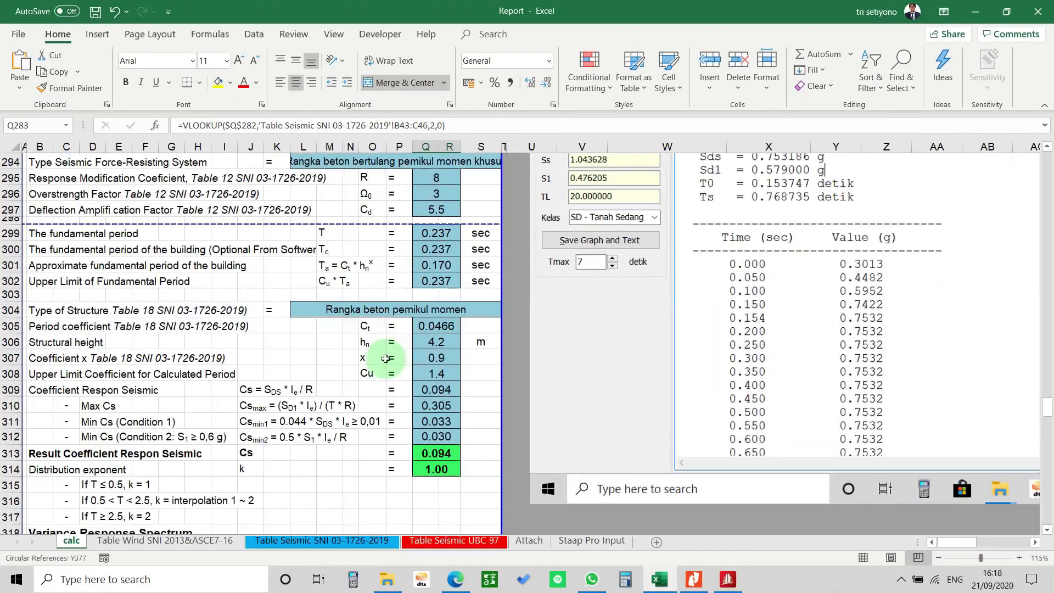
{"action": "scroll", "coordinate": [391, 343], "scroll_direction": "down", "scroll_amount": 4}
{"action": "scroll", "coordinate": [386, 359], "scroll_direction": "down", "scroll_amount": 2}
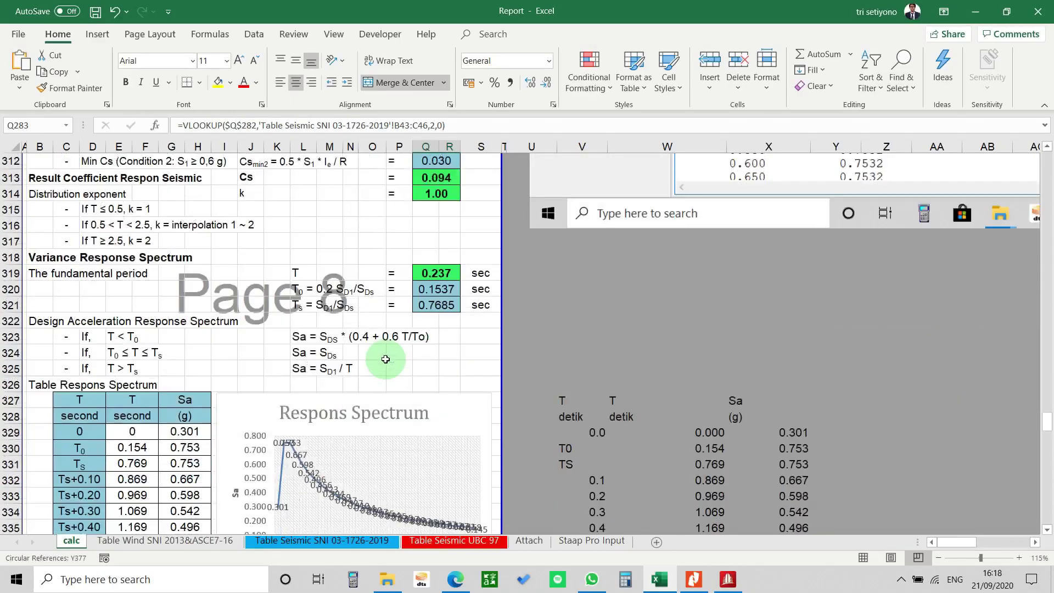
{"action": "scroll", "coordinate": [385, 359], "scroll_direction": "up", "scroll_amount": 2}
{"action": "left_click", "coordinate": [250, 273]}
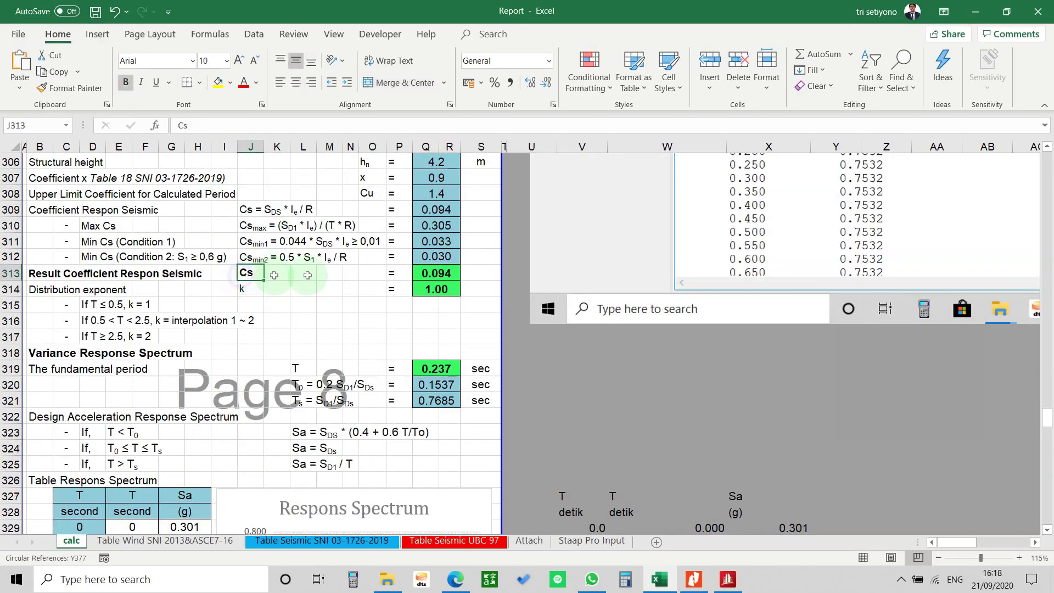
{"action": "left_click", "coordinate": [336, 290]}
{"action": "scroll", "coordinate": [337, 302], "scroll_direction": "down", "scroll_amount": 2}
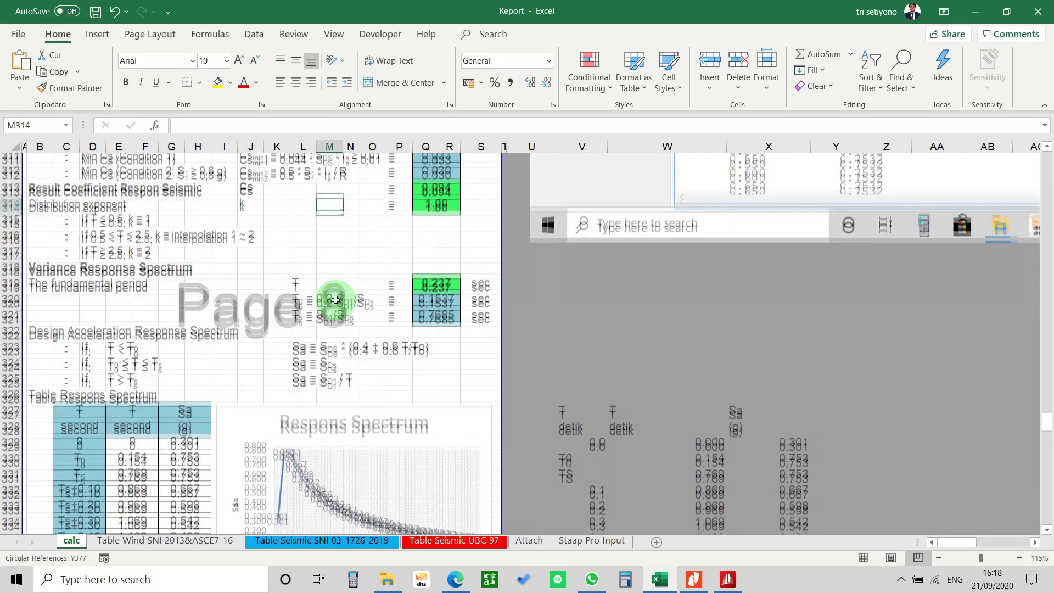
{"action": "scroll", "coordinate": [336, 314], "scroll_direction": "down", "scroll_amount": 1}
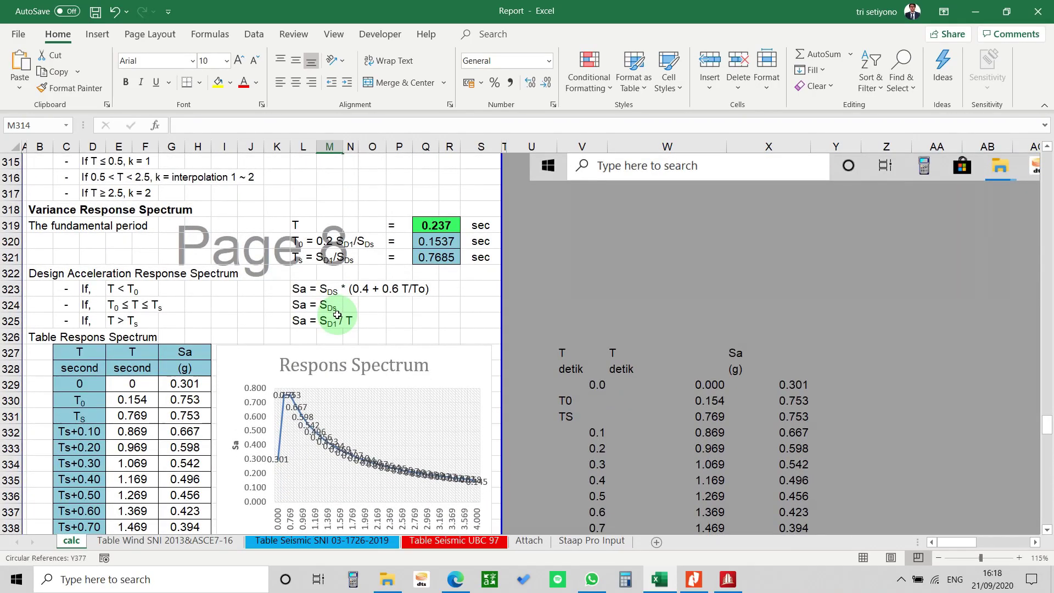
Go past the response spectrum table and view the Methode -1 (Seismic Base Shear) calculation
{"action": "scroll", "coordinate": [332, 326], "scroll_direction": "down", "scroll_amount": 4}
{"action": "scroll", "coordinate": [340, 330], "scroll_direction": "down", "scroll_amount": 12}
{"action": "scroll", "coordinate": [262, 336], "scroll_direction": "up", "scroll_amount": 2}
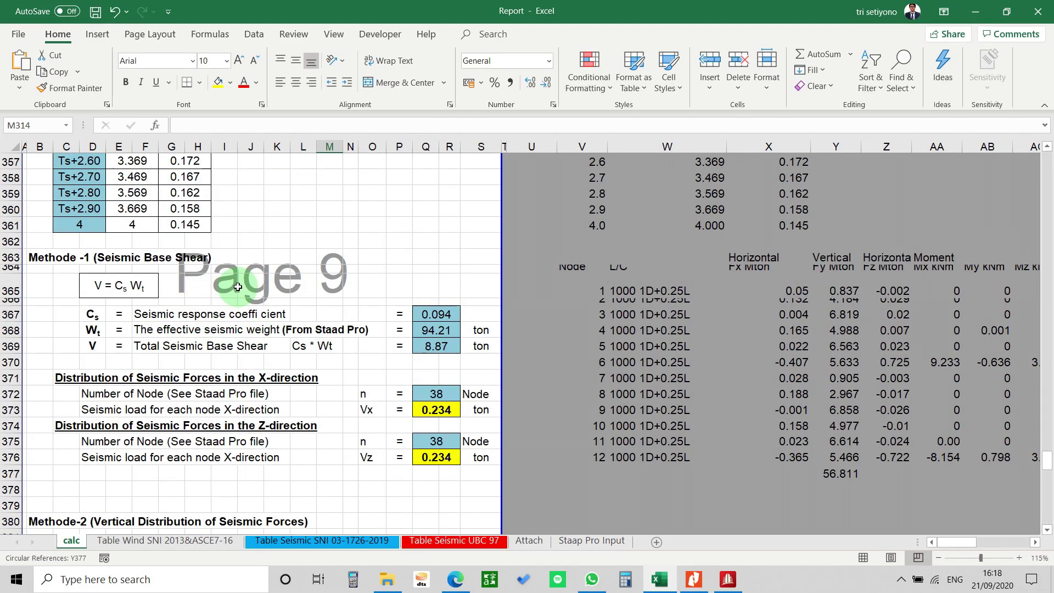
{"action": "scroll", "coordinate": [237, 287], "scroll_direction": "down", "scroll_amount": 1}
{"action": "left_click", "coordinate": [304, 239]}
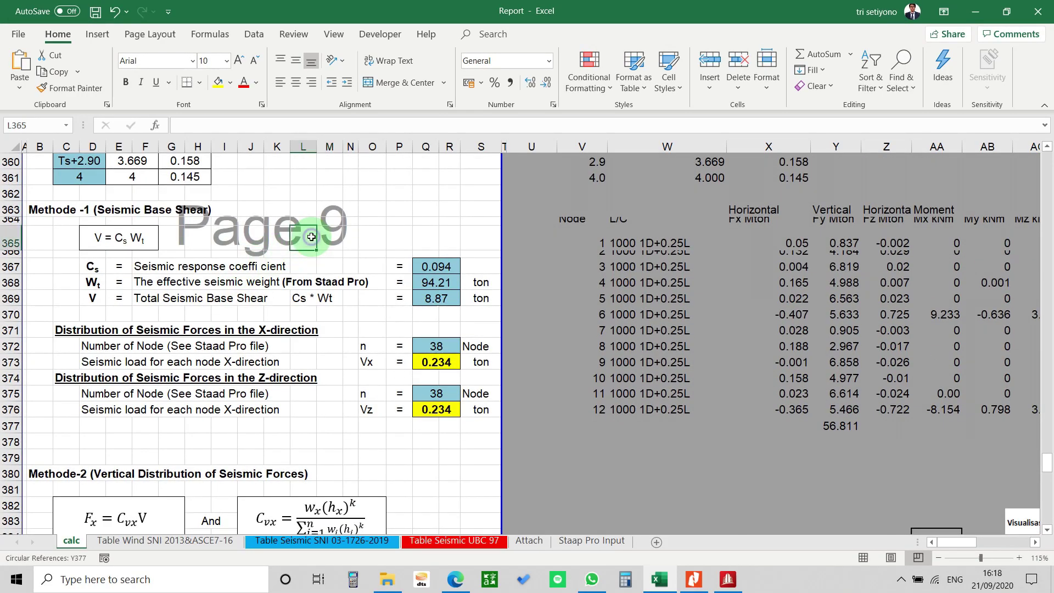
Examine the Methode-1 base shear distribution and the Methode-2 vertical distribution of seismic forces in the calc sheet
{"action": "left_click", "coordinate": [350, 314]}
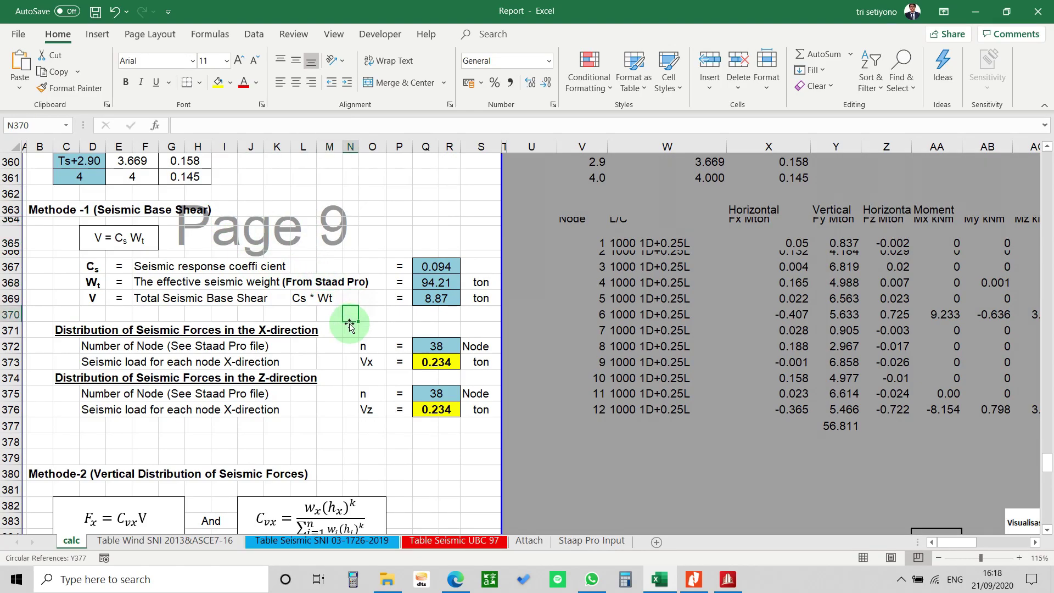
{"action": "scroll", "coordinate": [351, 362], "scroll_direction": "down", "scroll_amount": 4}
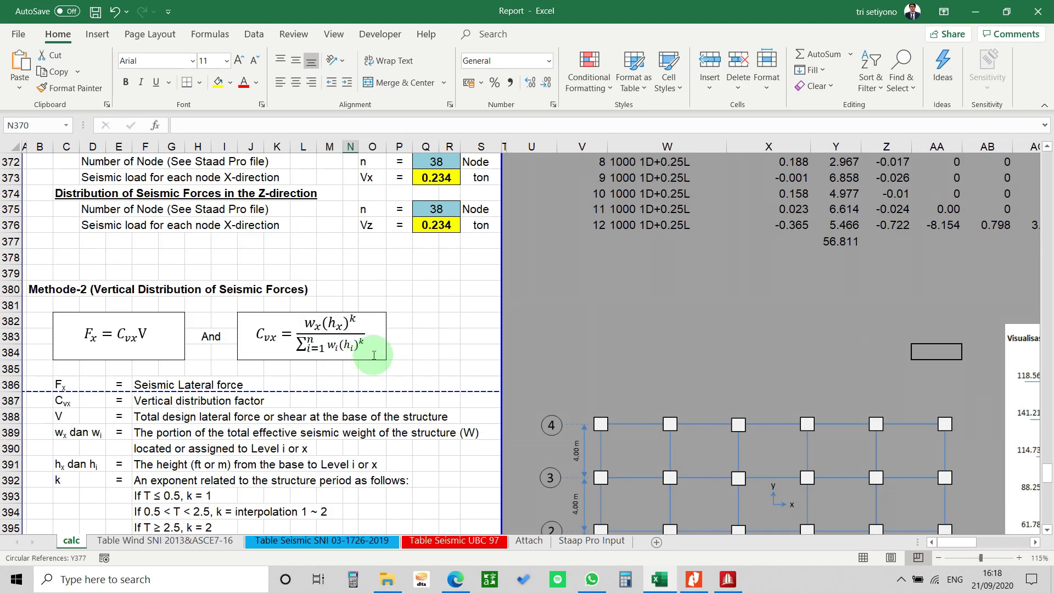
{"action": "scroll", "coordinate": [434, 299], "scroll_direction": "down", "scroll_amount": 1}
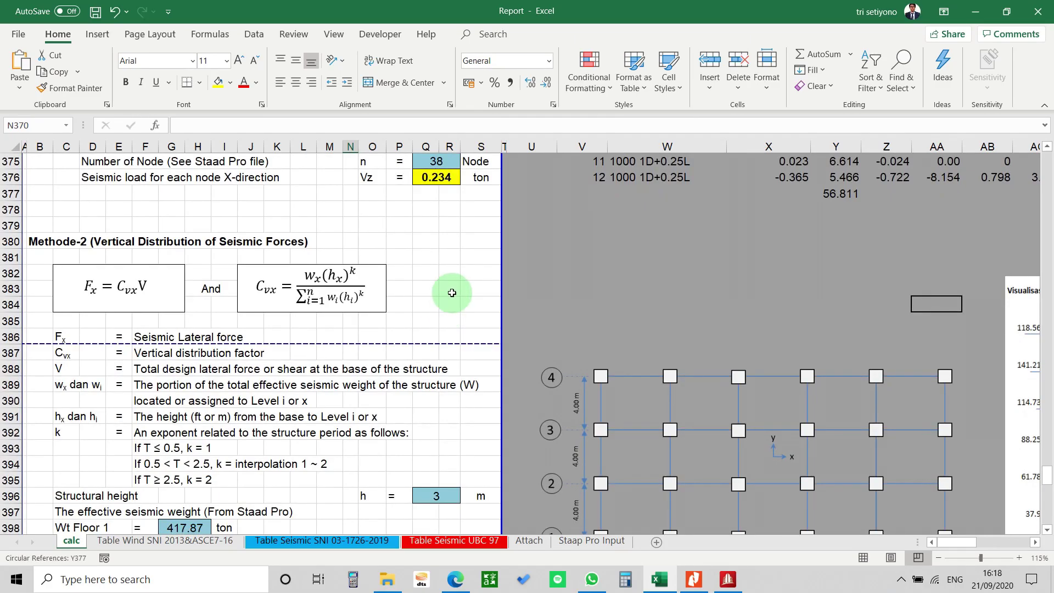
{"action": "scroll", "coordinate": [385, 291], "scroll_direction": "up", "scroll_amount": 4}
{"action": "scroll", "coordinate": [364, 291], "scroll_direction": "down", "scroll_amount": 3}
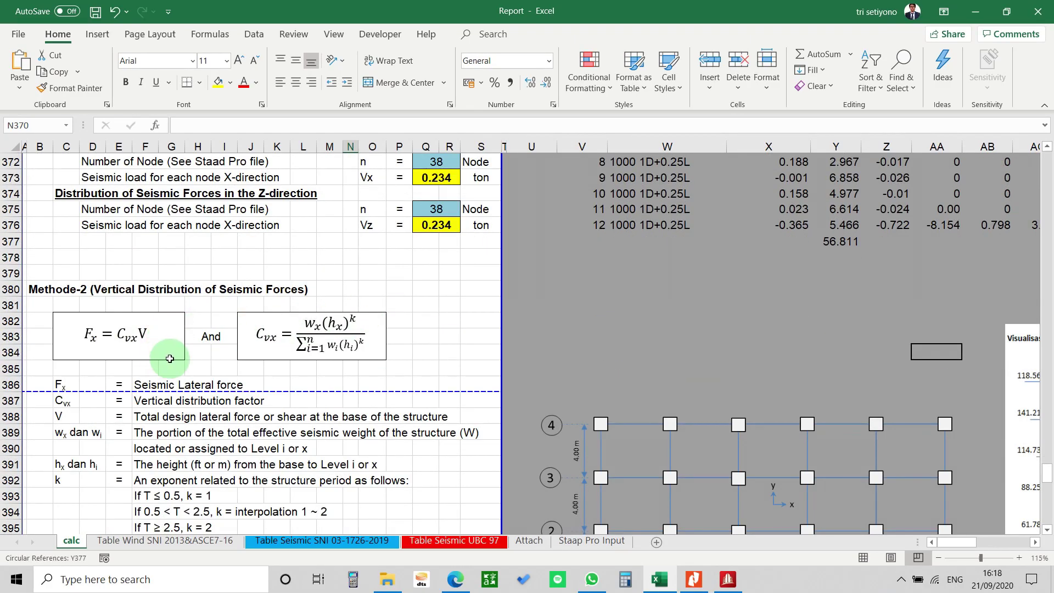
{"action": "scroll", "coordinate": [170, 358], "scroll_direction": "down", "scroll_amount": 7}
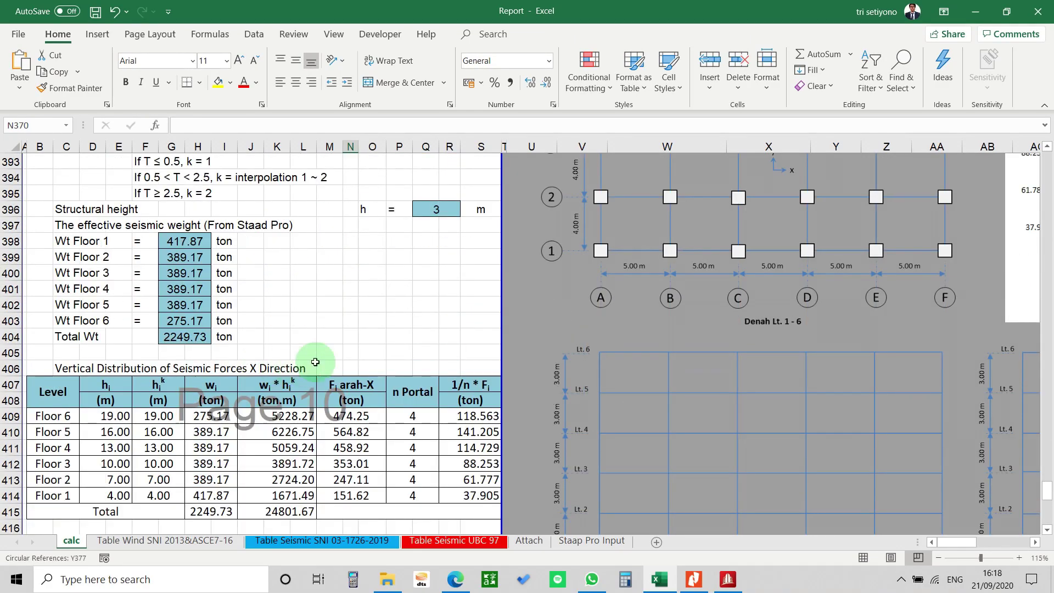
{"action": "scroll", "coordinate": [329, 357], "scroll_direction": "down", "scroll_amount": 3}
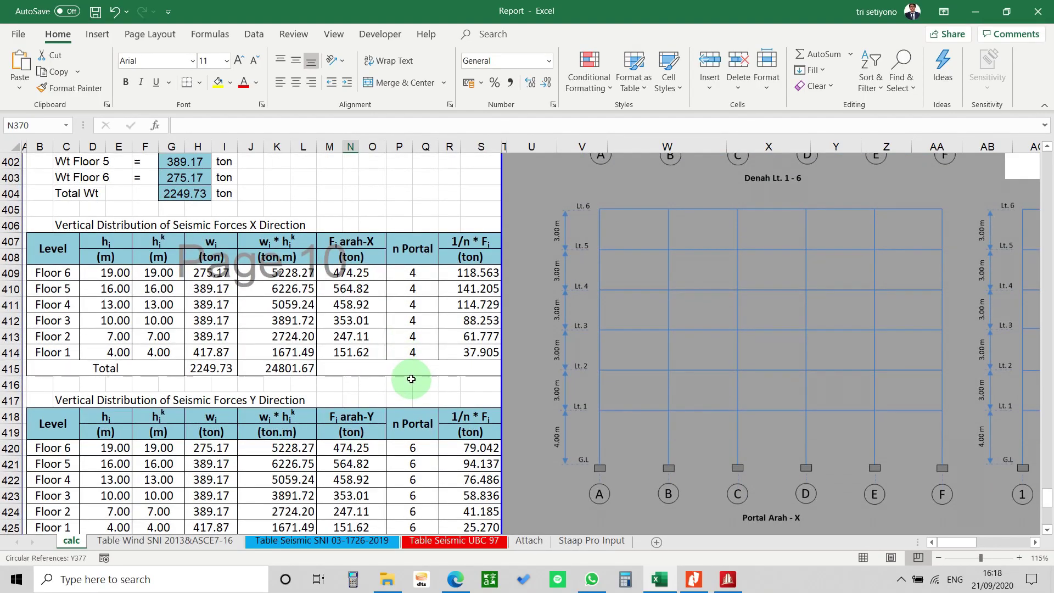
{"action": "scroll", "coordinate": [411, 378], "scroll_direction": "up", "scroll_amount": 9}
{"action": "scroll", "coordinate": [393, 336], "scroll_direction": "up", "scroll_amount": 6}
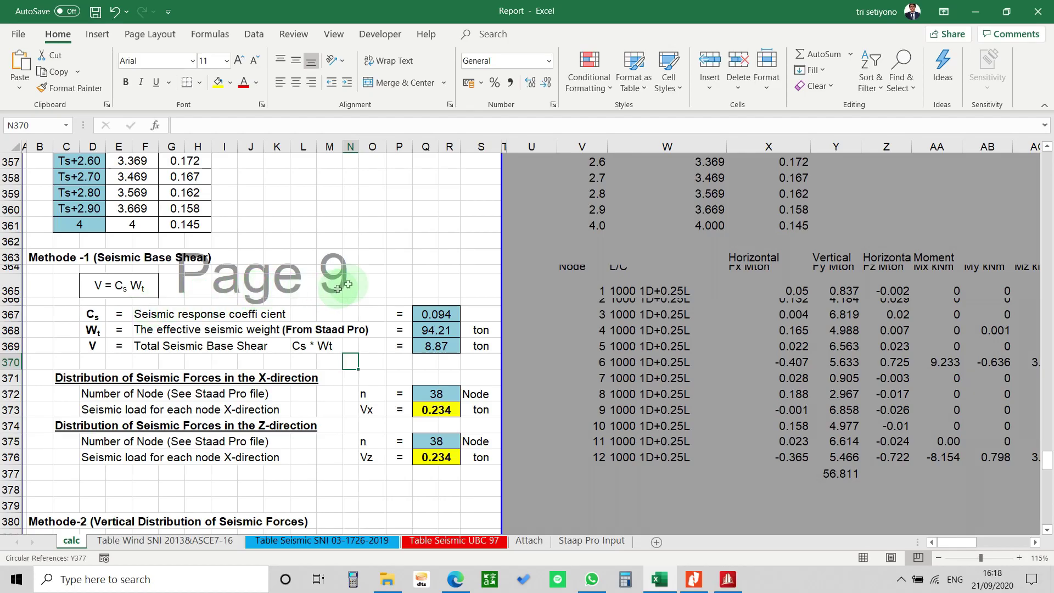
{"action": "scroll", "coordinate": [310, 403], "scroll_direction": "down", "scroll_amount": 8}
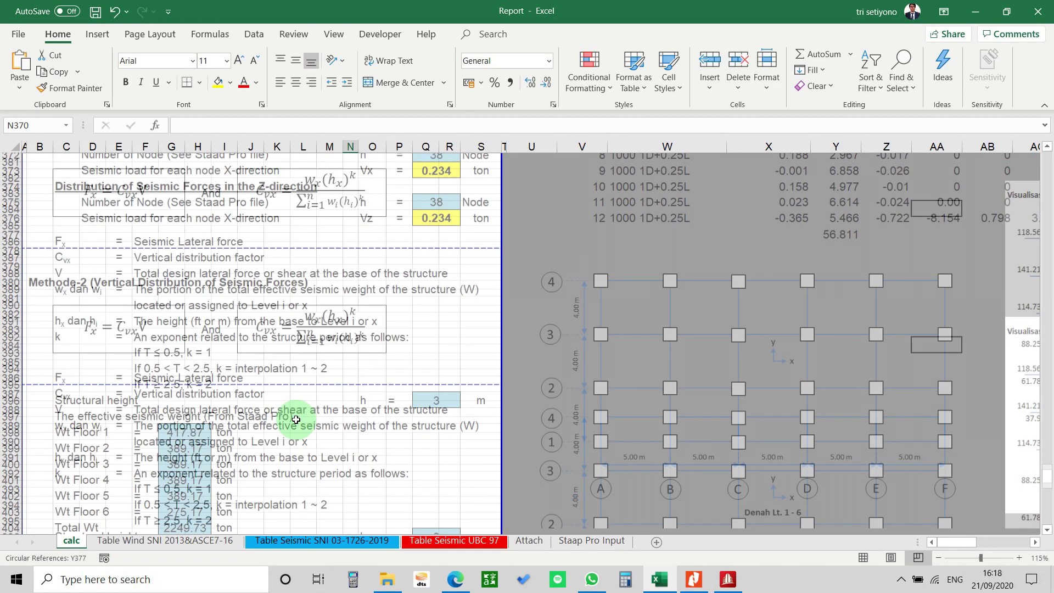
{"action": "scroll", "coordinate": [296, 419], "scroll_direction": "down", "scroll_amount": 5}
{"action": "scroll", "coordinate": [297, 421], "scroll_direction": "up", "scroll_amount": 10}
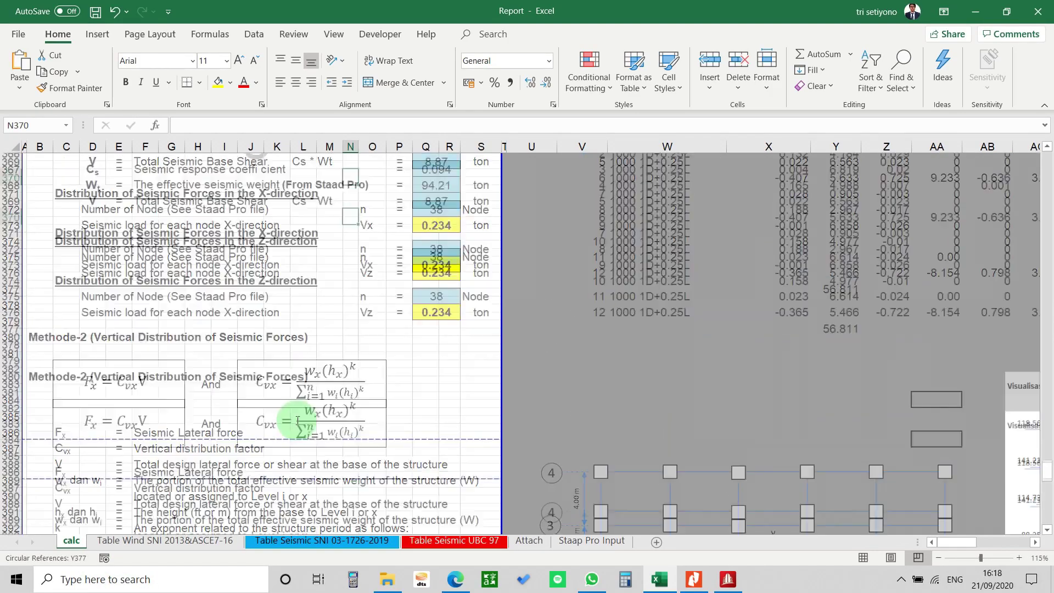
{"action": "scroll", "coordinate": [297, 421], "scroll_direction": "up", "scroll_amount": 20}
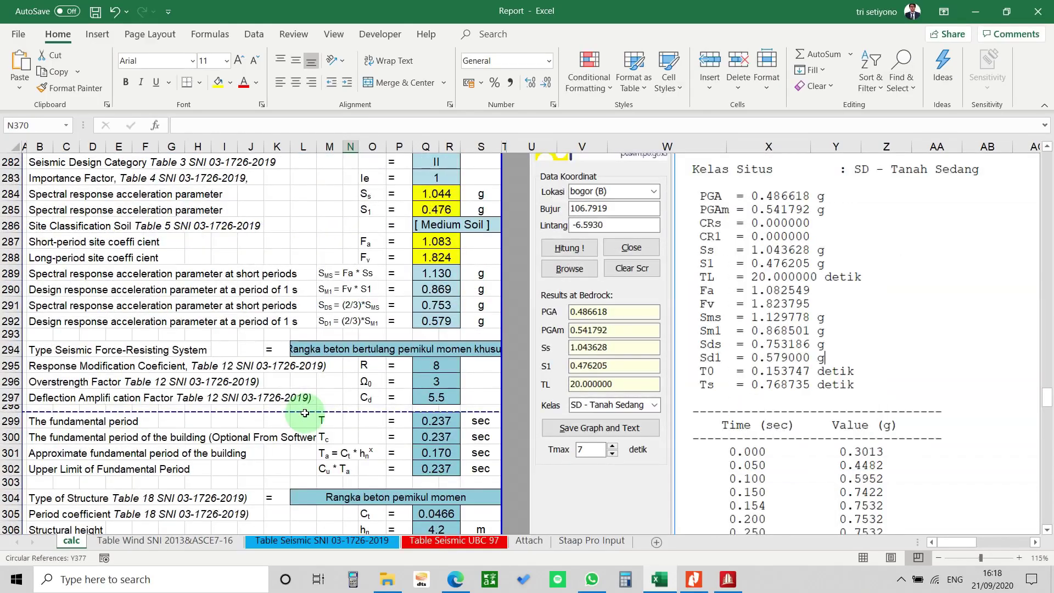
{"action": "scroll", "coordinate": [305, 413], "scroll_direction": "up", "scroll_amount": 5}
{"action": "scroll", "coordinate": [302, 409], "scroll_direction": "down", "scroll_amount": 2}
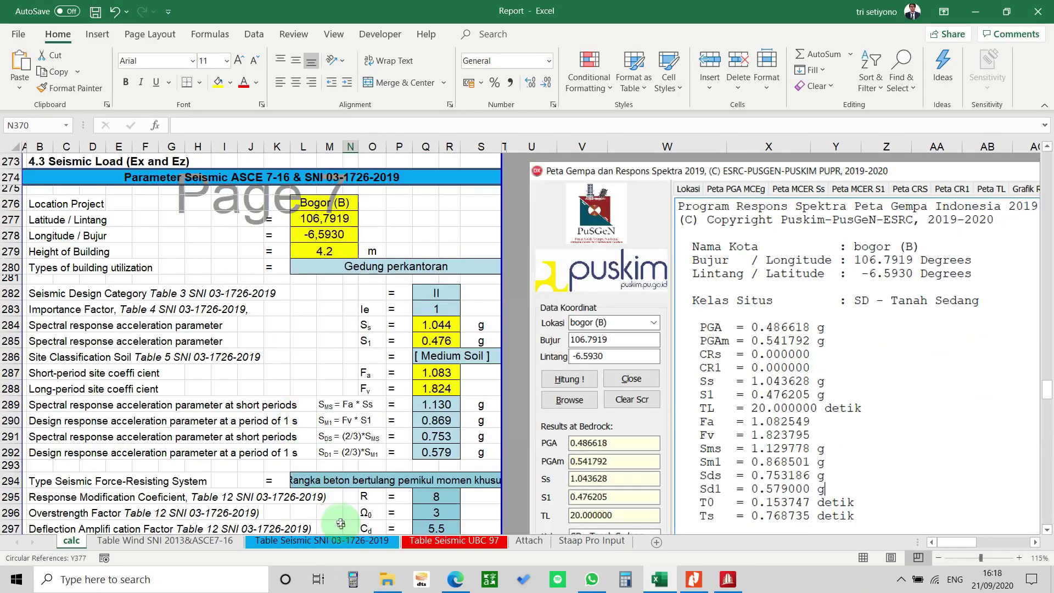
{"action": "left_click", "coordinate": [338, 545]}
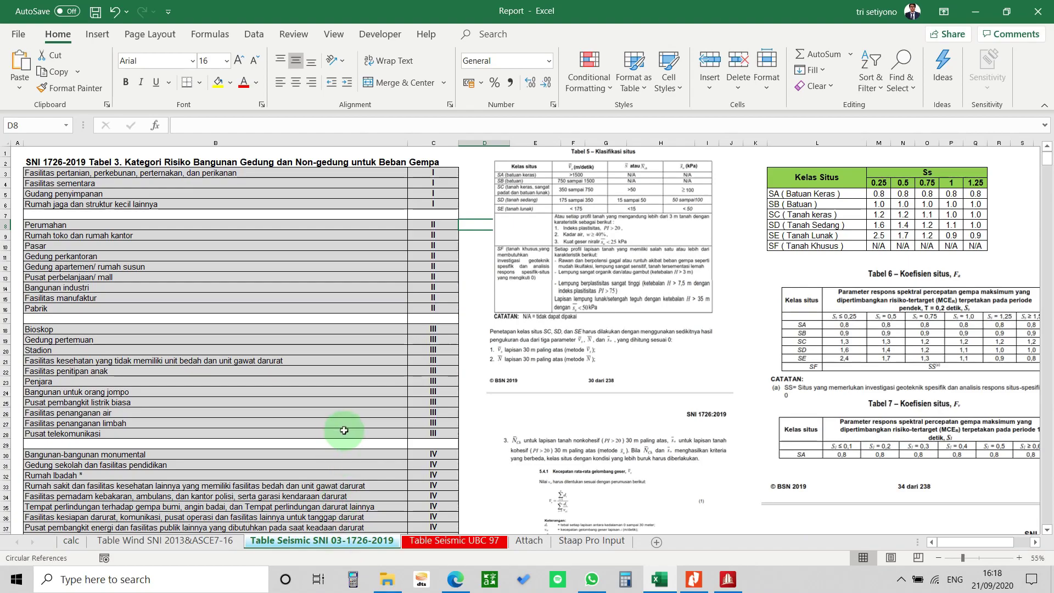
{"action": "scroll", "coordinate": [765, 416], "scroll_direction": "down", "scroll_amount": 2}
{"action": "left_click", "coordinate": [71, 540]}
{"action": "left_click", "coordinate": [351, 356]}
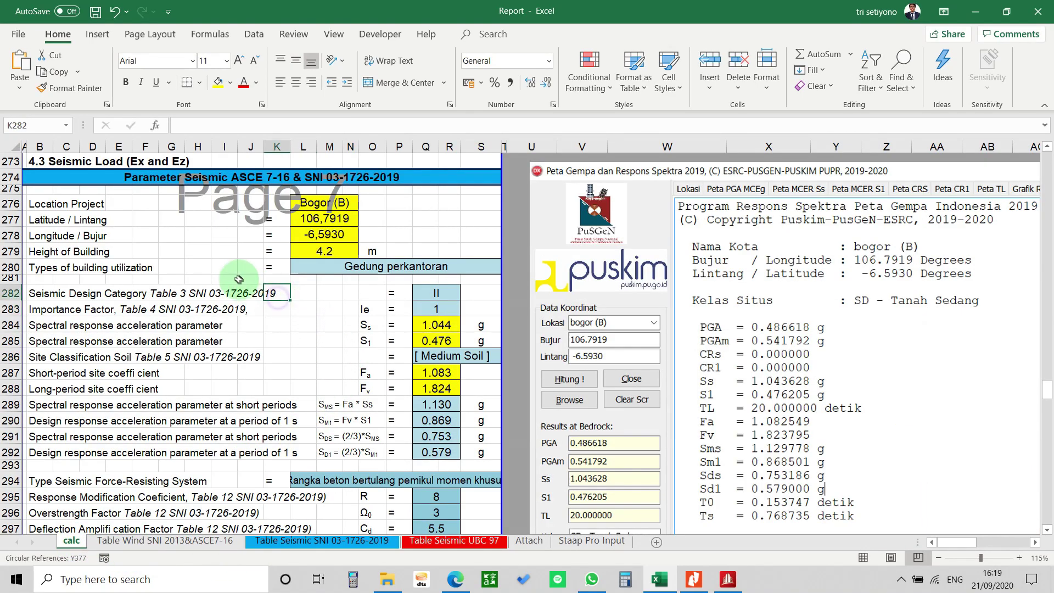
{"action": "left_click", "coordinate": [201, 250]}
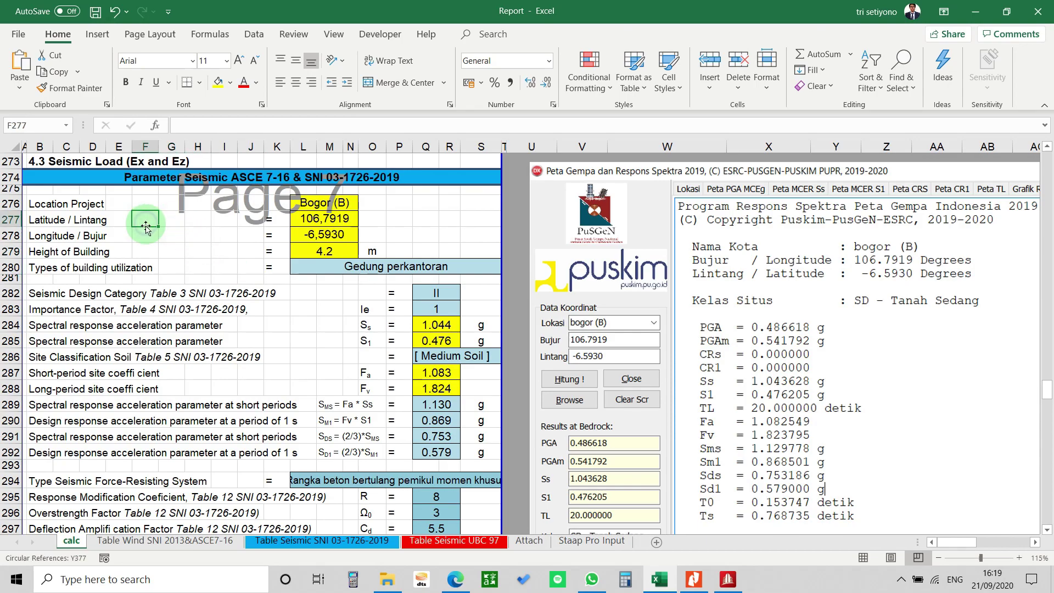
{"action": "left_click", "coordinate": [180, 230]}
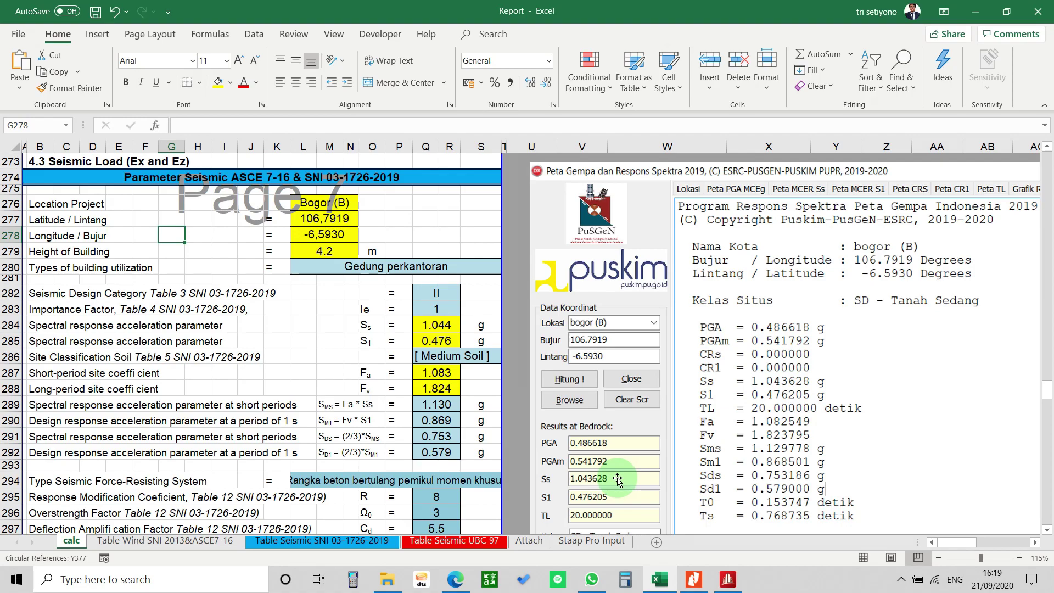
Switch to STAAD.Pro and look through the load definitions, including the existing wind definition types
{"action": "left_click", "coordinate": [731, 582]}
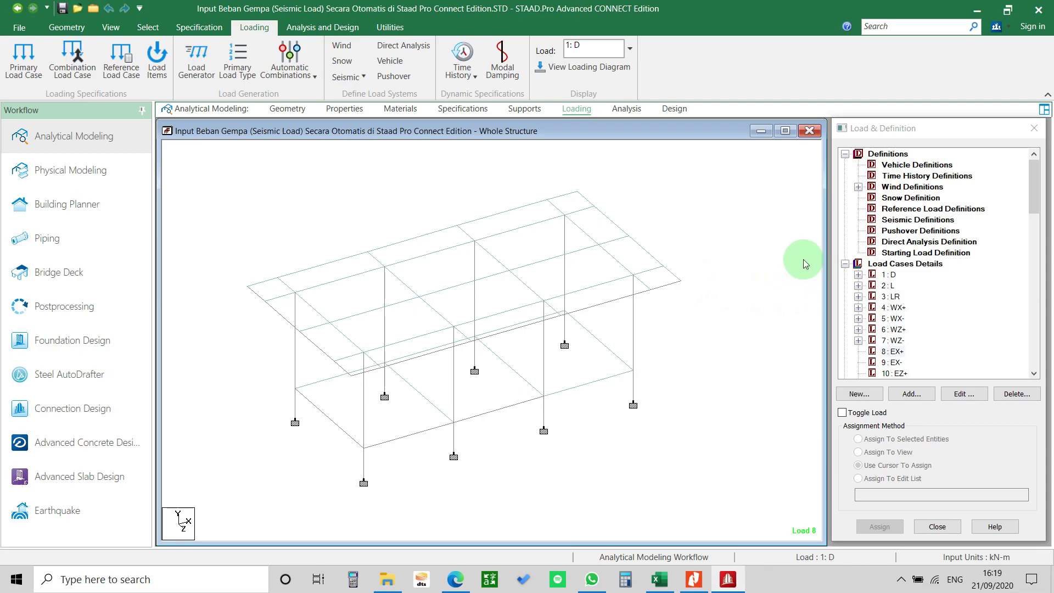
{"action": "left_click", "coordinate": [571, 109]}
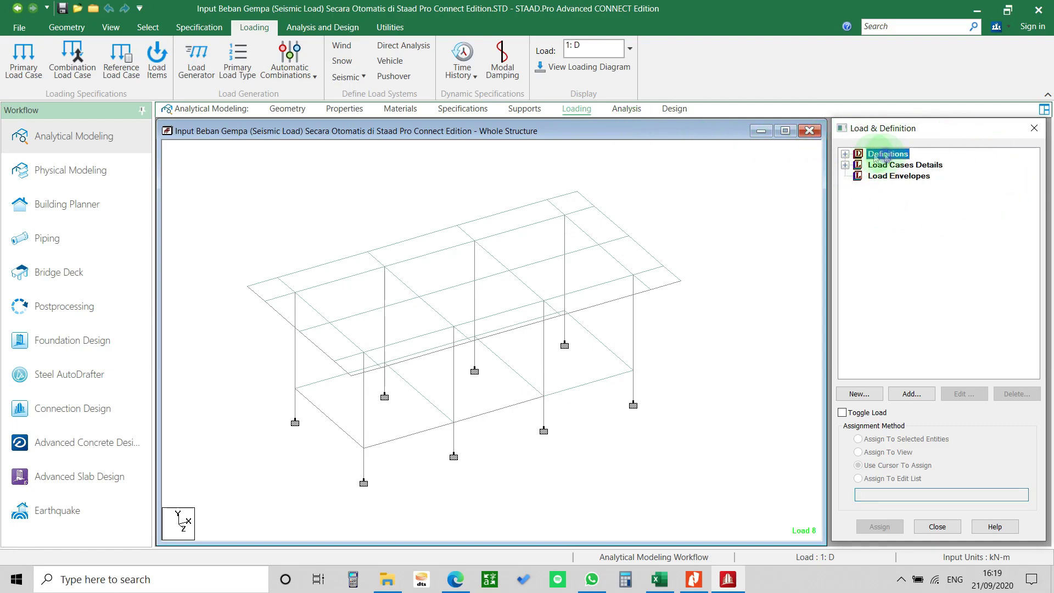
{"action": "left_click", "coordinate": [846, 154]}
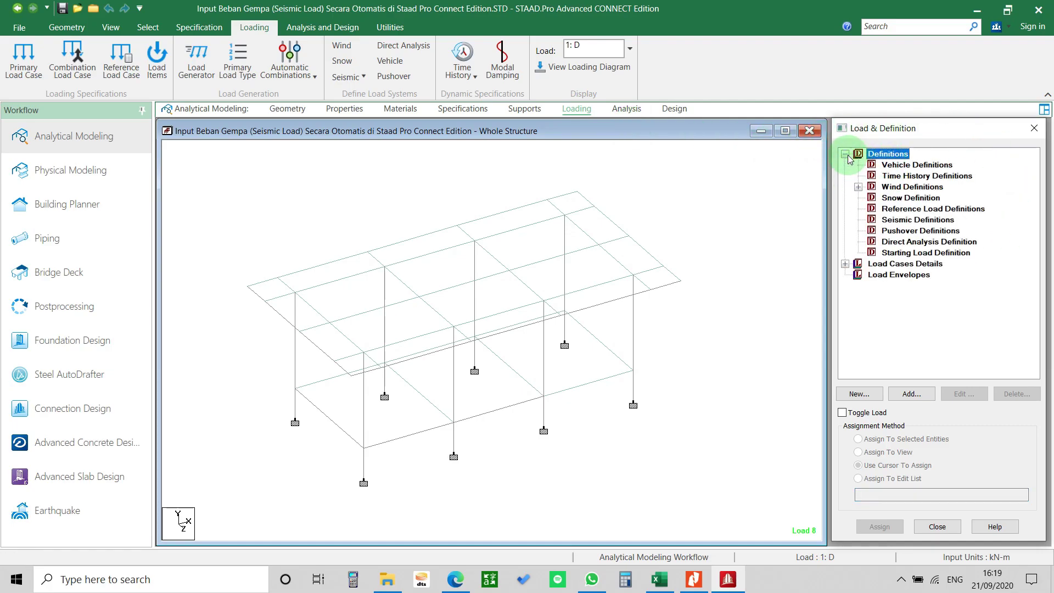
{"action": "left_click", "coordinate": [858, 187]}
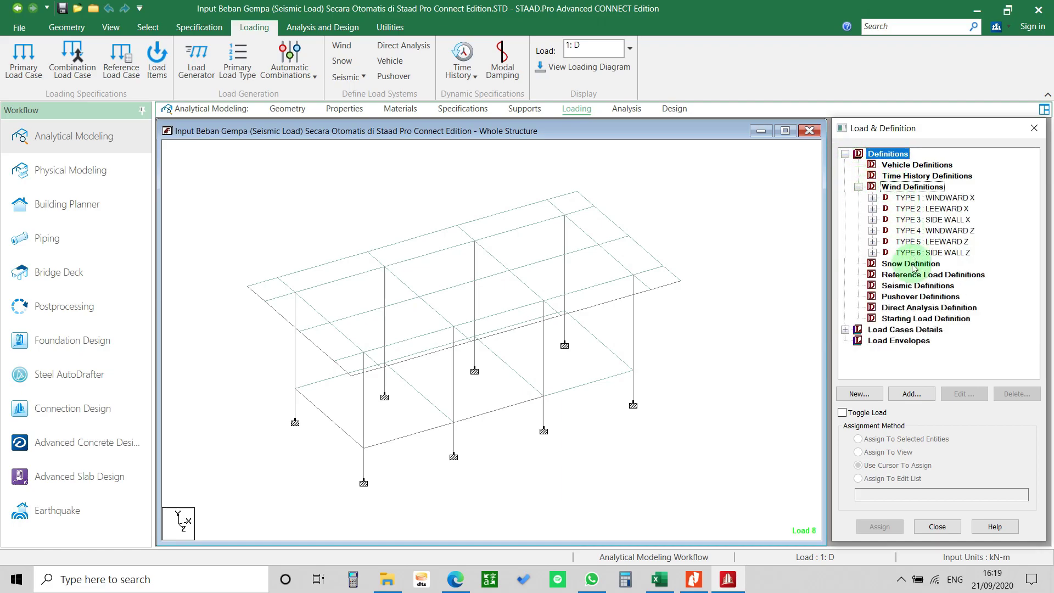
{"action": "left_click", "coordinate": [858, 188]}
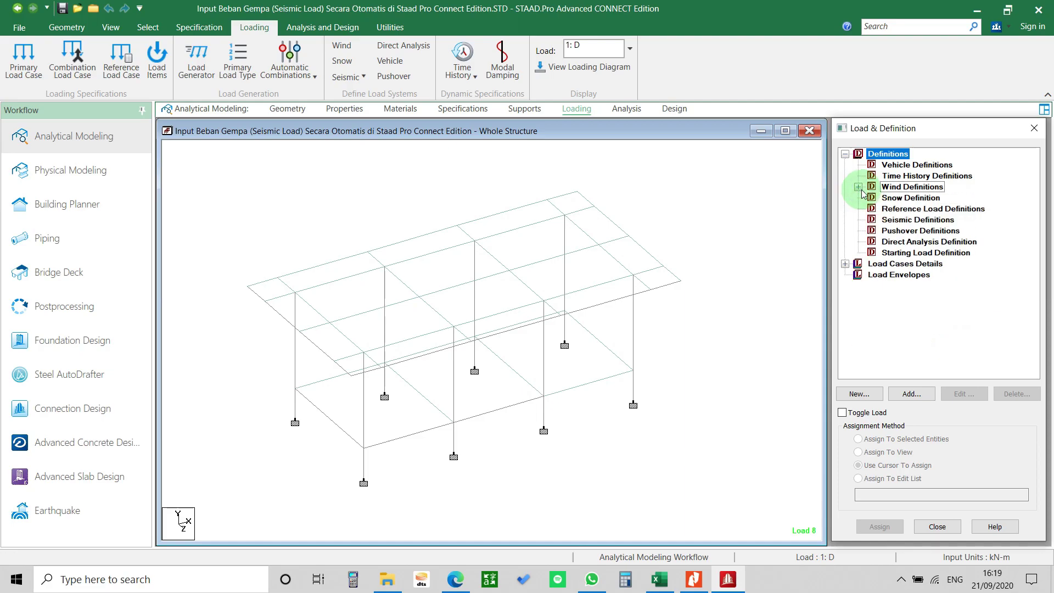
Start a new seismic definition and set its code type to IBC 2018 ASCE 7-16
{"action": "left_click", "coordinate": [903, 222]}
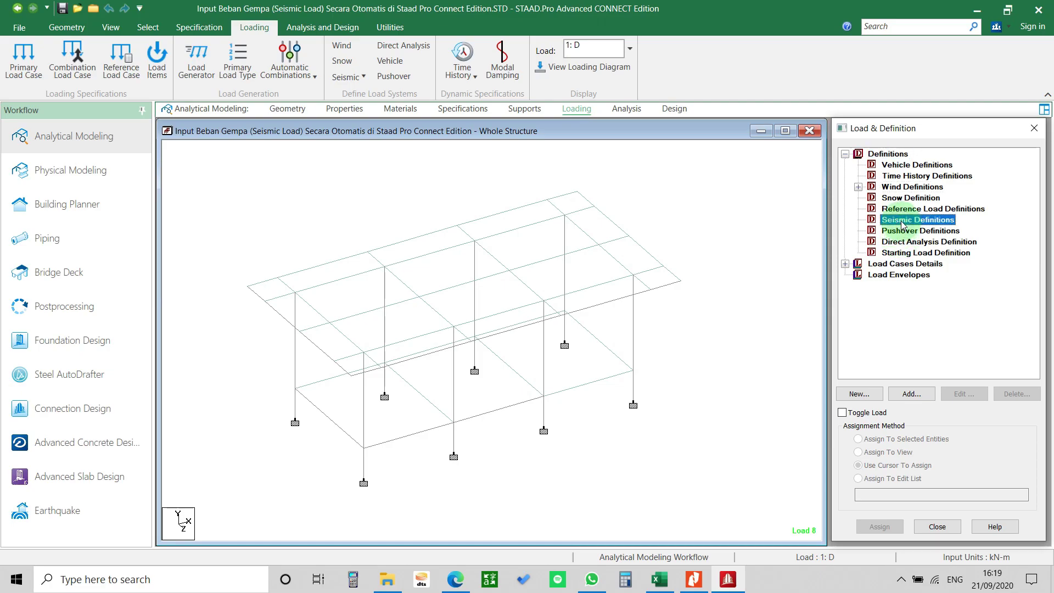
{"action": "left_click", "coordinate": [911, 393]}
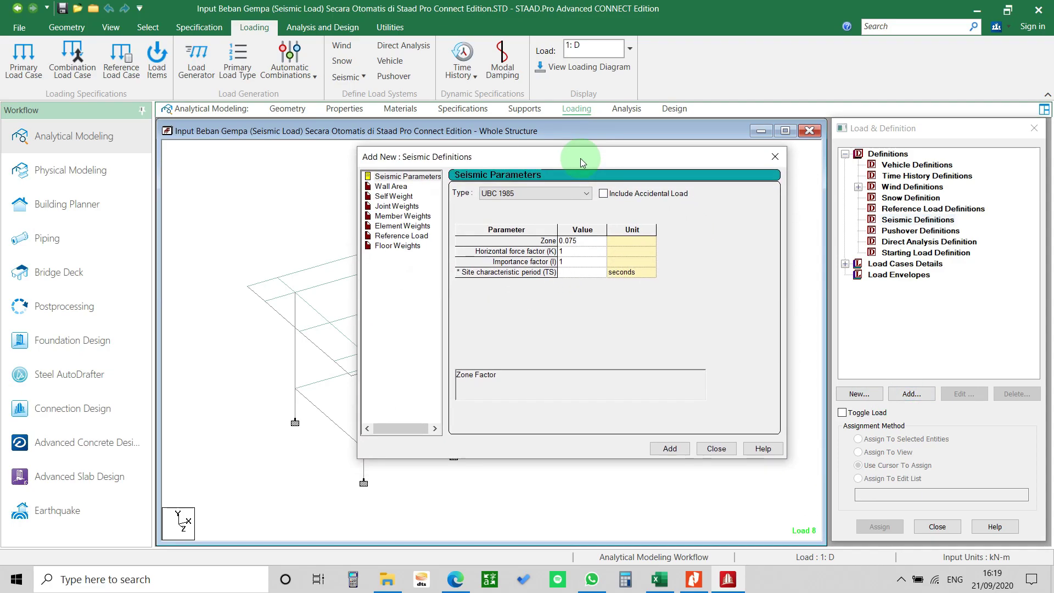
{"action": "left_click", "coordinate": [565, 193]}
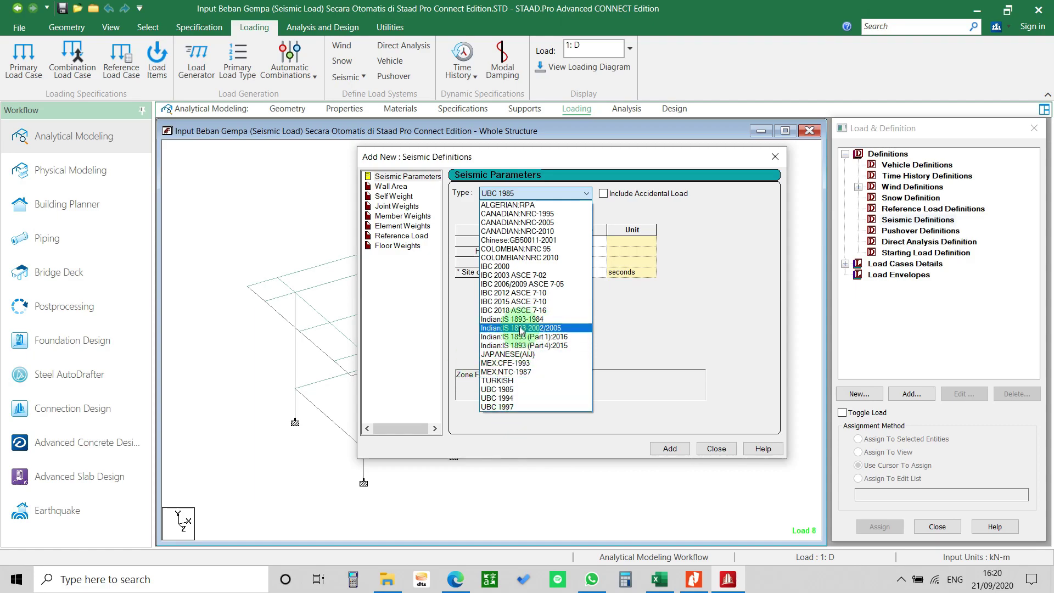
{"action": "left_click", "coordinate": [554, 311]}
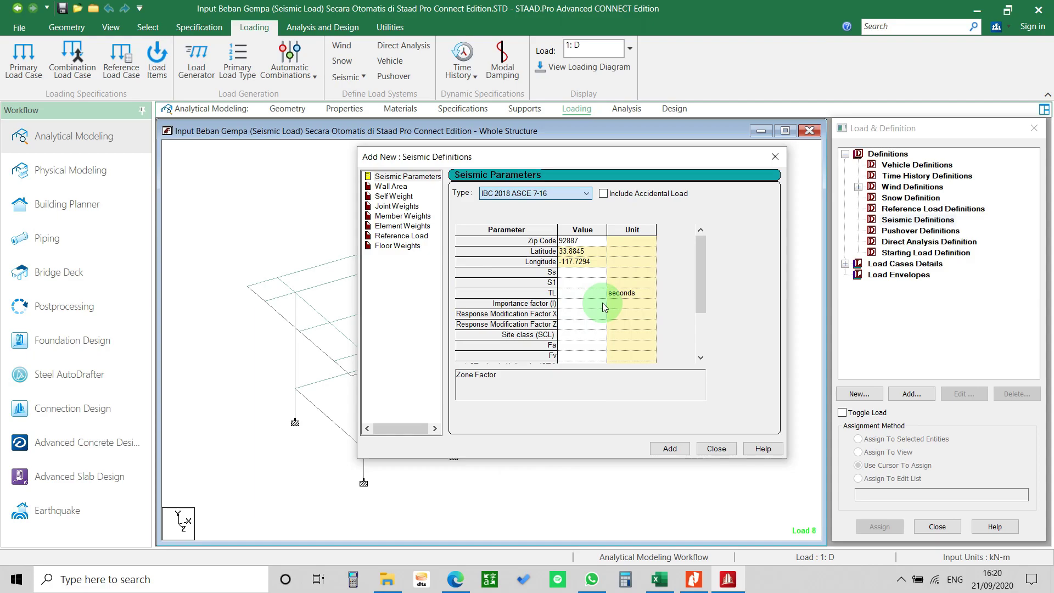
{"action": "left_click", "coordinate": [662, 232]}
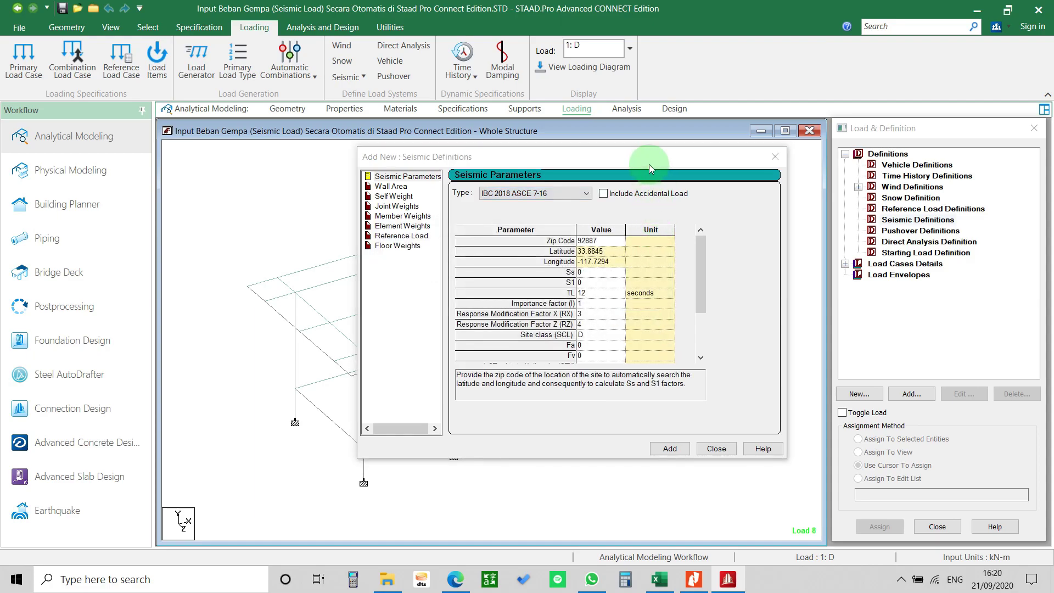
{"action": "left_click_drag", "start_coordinate": [648, 163], "coordinate": [619, 163]}
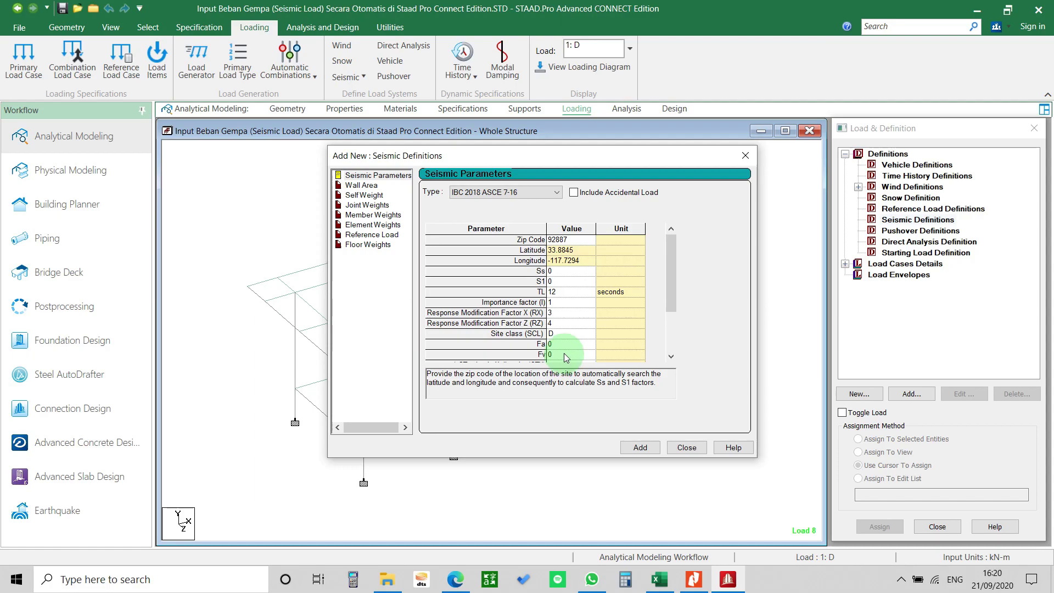
Review the seismic parameters and the Methode-1 and Methode-2 calculations in the Excel Report workbook, and return to STAAD.Pro
{"action": "left_click", "coordinate": [659, 580]}
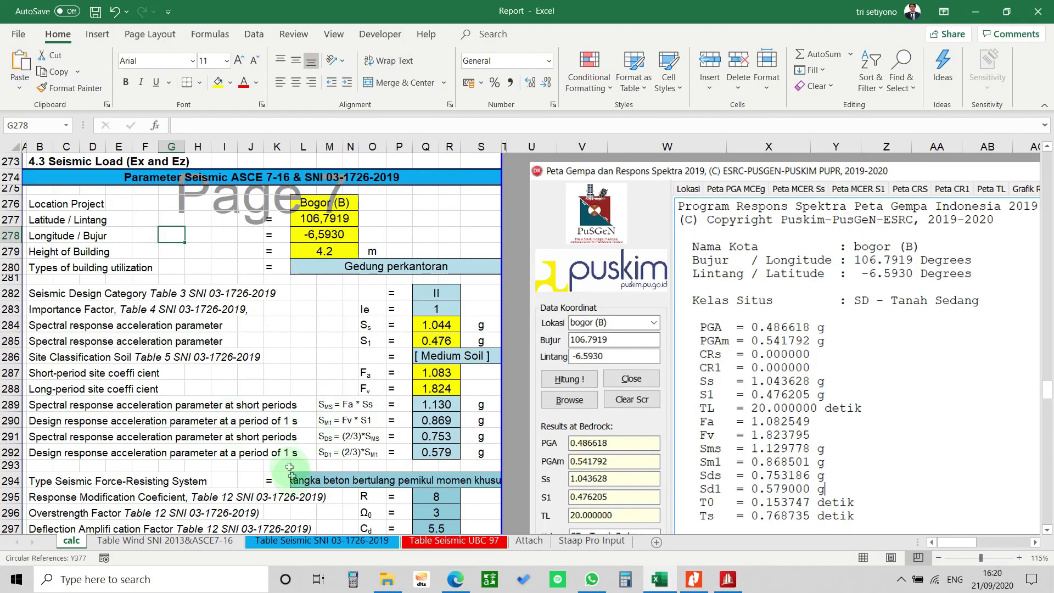
{"action": "scroll", "coordinate": [446, 421], "scroll_direction": "down", "scroll_amount": 4}
{"action": "scroll", "coordinate": [447, 422], "scroll_direction": "down", "scroll_amount": 20}
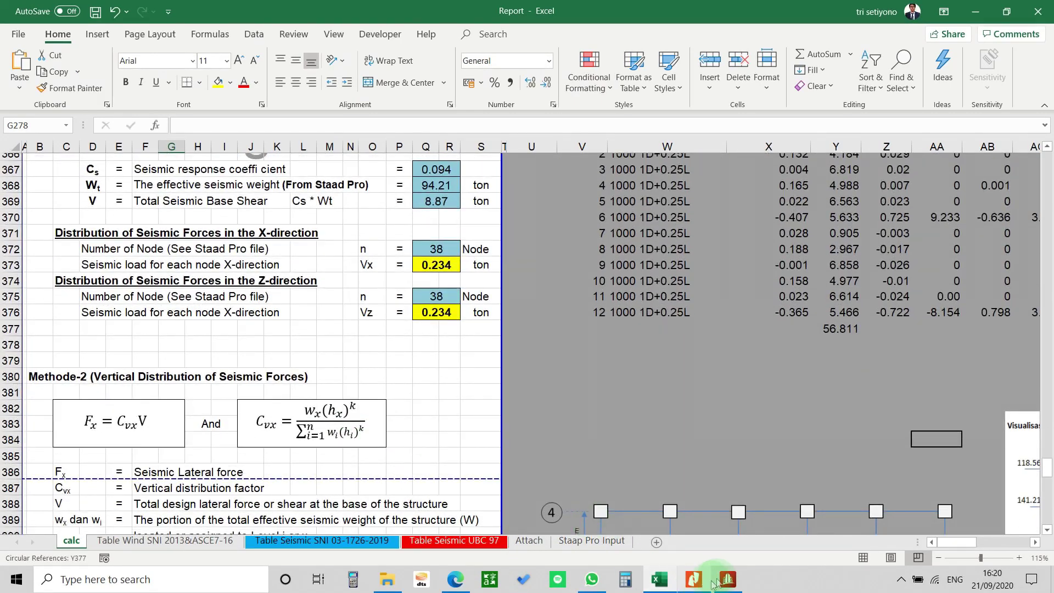
{"action": "left_click", "coordinate": [727, 579]}
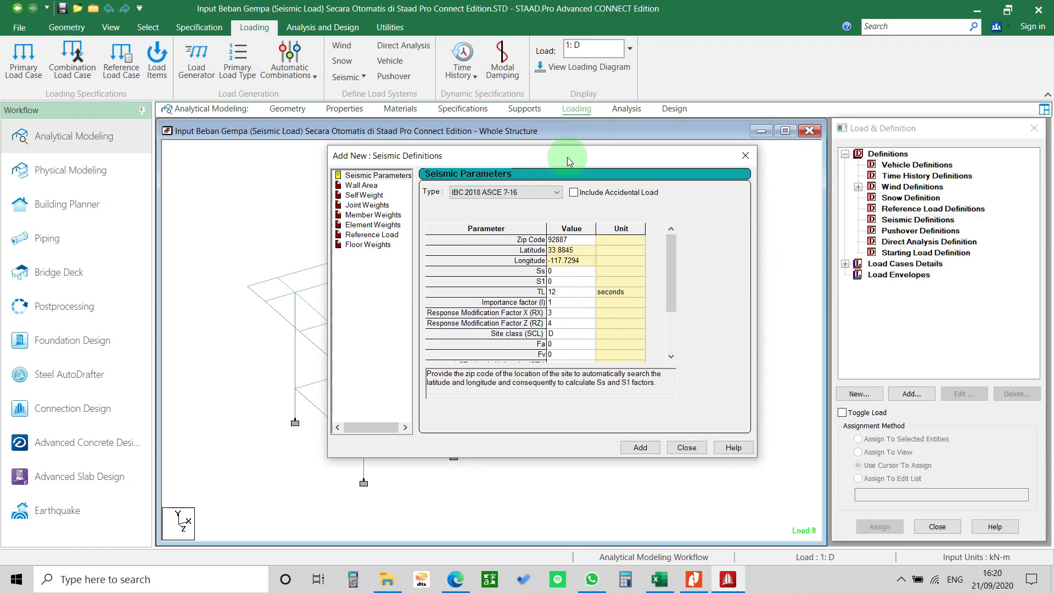
Reselect IBC 2018 ASCE 7-16 as the seismic definition's code type and dismiss the connection messages
{"action": "left_click_drag", "start_coordinate": [568, 157], "coordinate": [544, 154]}
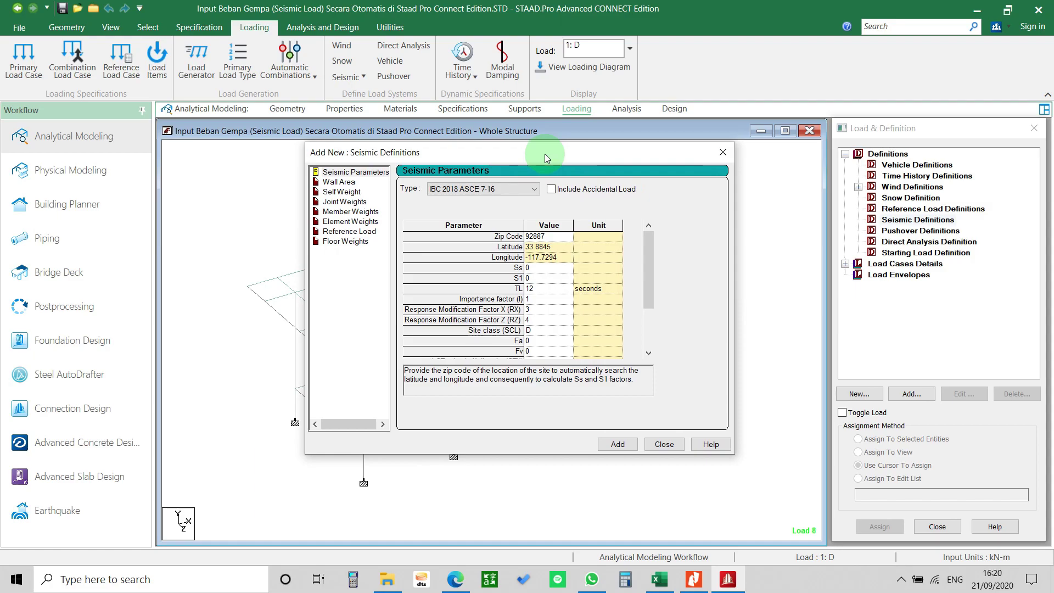
{"action": "left_click", "coordinate": [514, 188]}
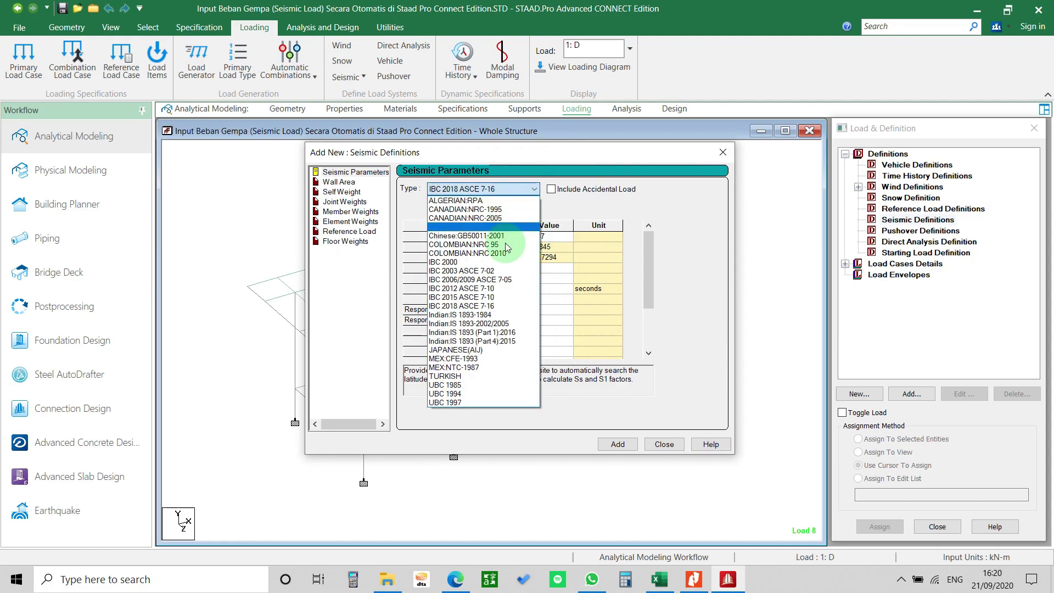
{"action": "left_click", "coordinate": [489, 309]}
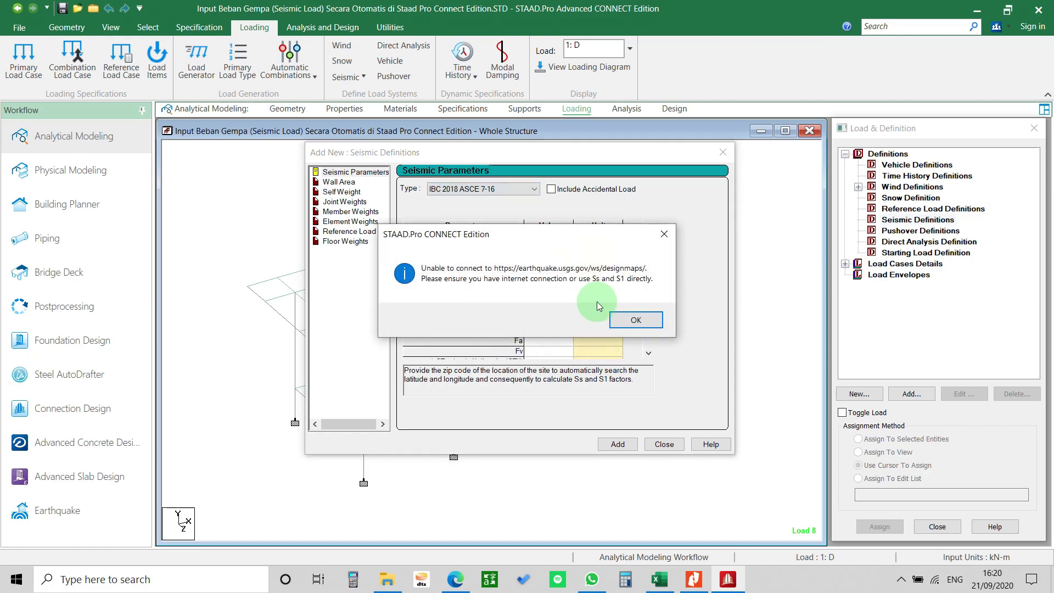
{"action": "left_click", "coordinate": [667, 242]}
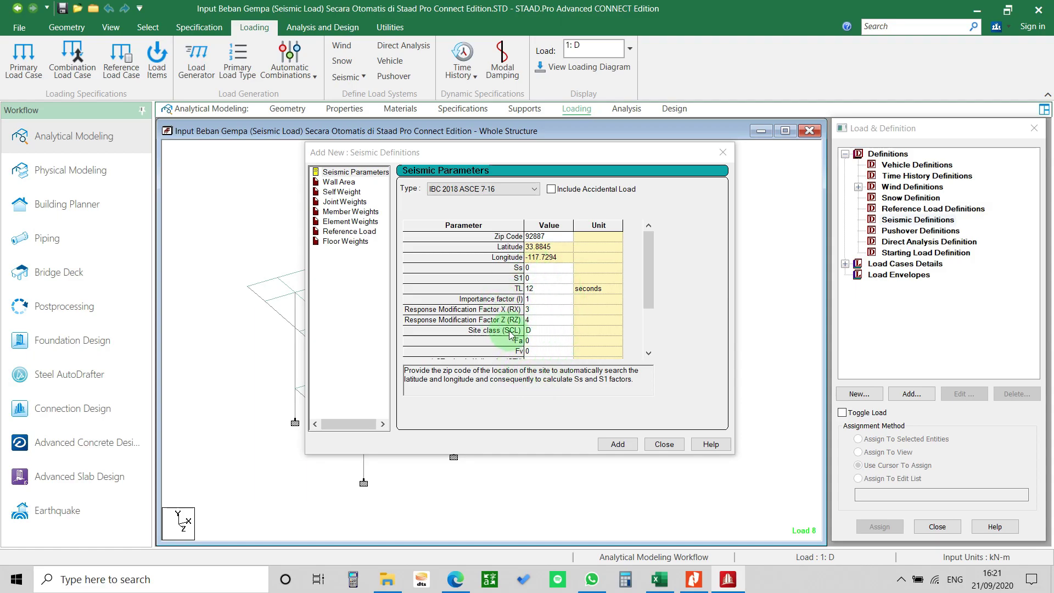
{"action": "left_click_drag", "start_coordinate": [654, 154], "coordinate": [688, 162]}
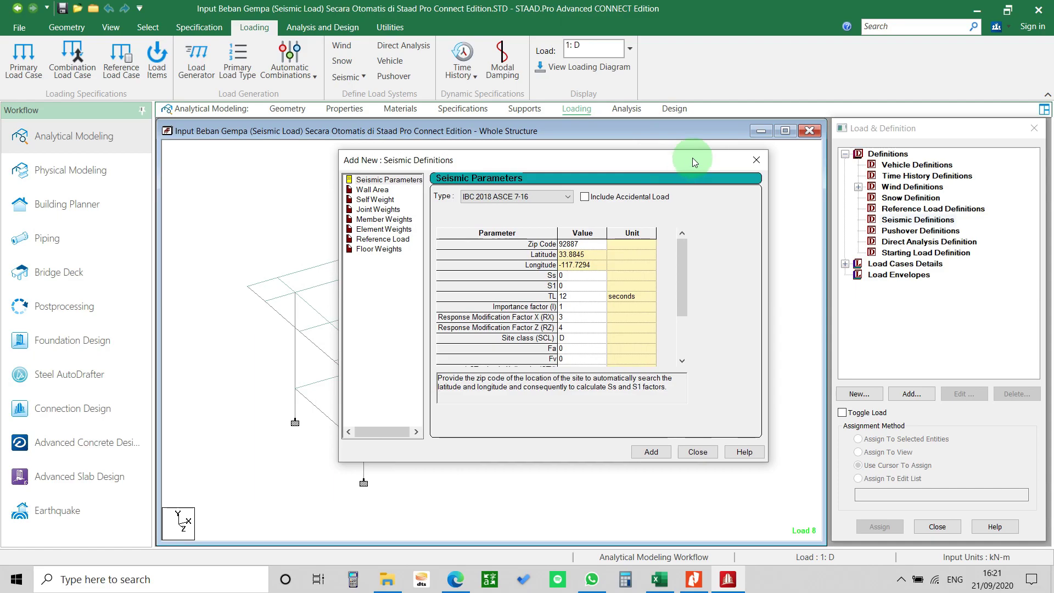
{"action": "left_click", "coordinate": [556, 196]}
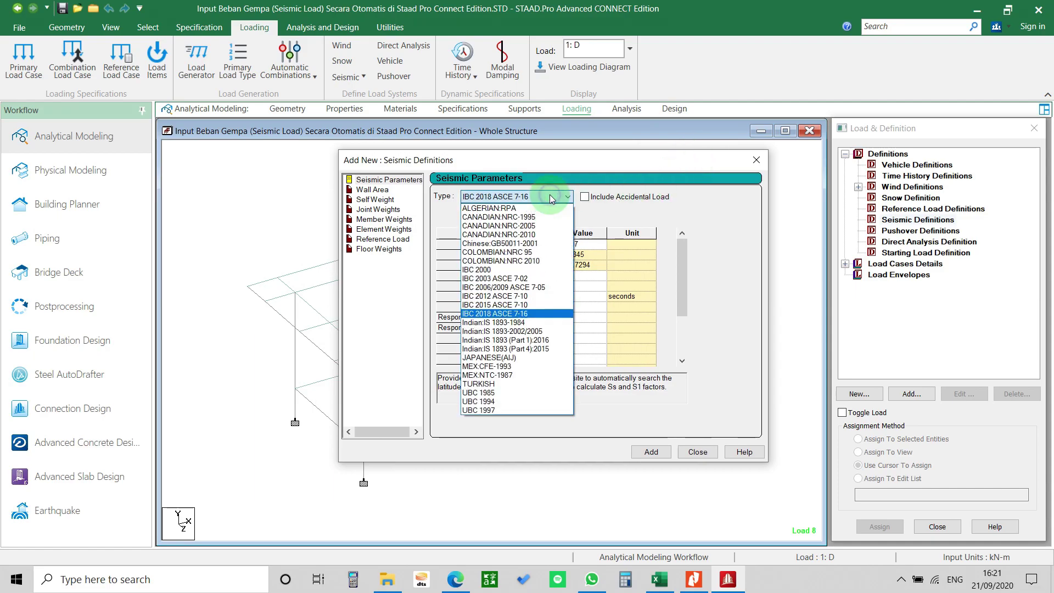
{"action": "left_click", "coordinate": [530, 313]}
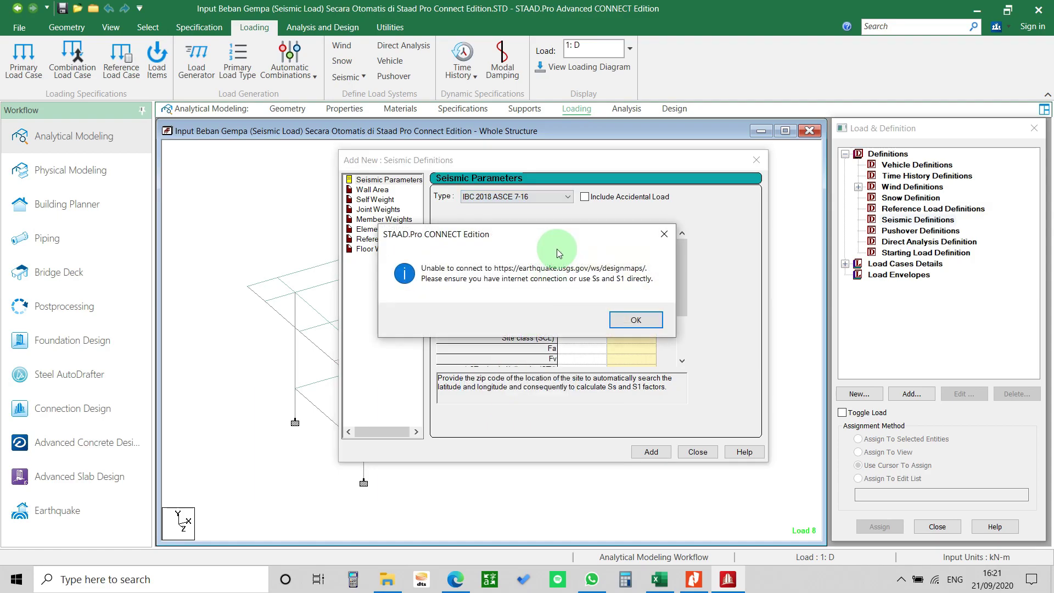
{"action": "left_click_drag", "start_coordinate": [597, 237], "coordinate": [588, 263]}
{"action": "left_click", "coordinate": [654, 261]}
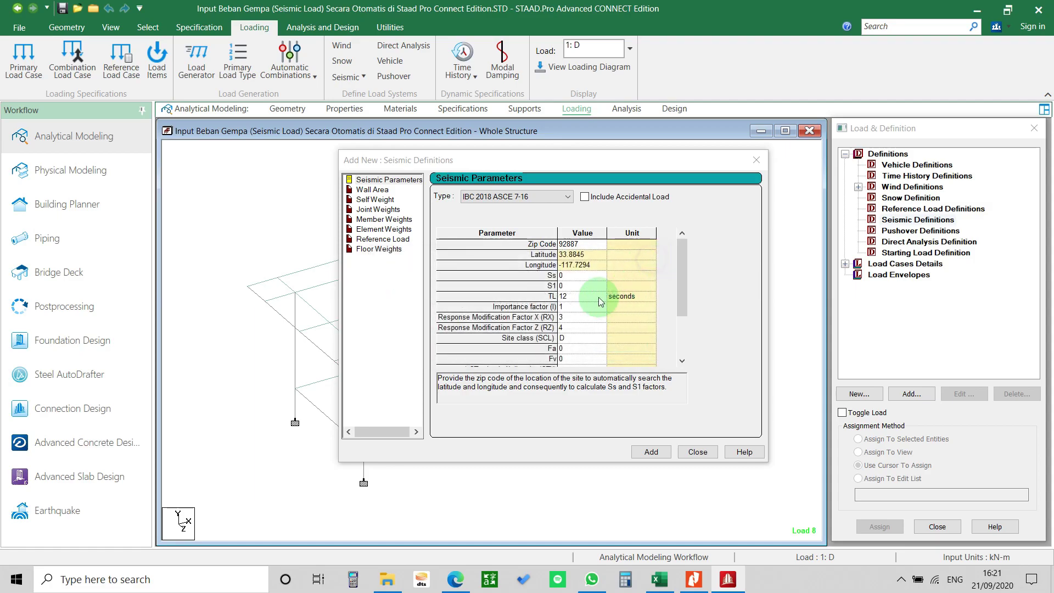
Set the zip code, latitude and longitude of the seismic parameters to 0
{"action": "left_click", "coordinate": [590, 245]}
{"action": "double_click", "coordinate": [589, 245]}
{"action": "type", "text": "0"}
{"action": "left_click", "coordinate": [518, 256]}
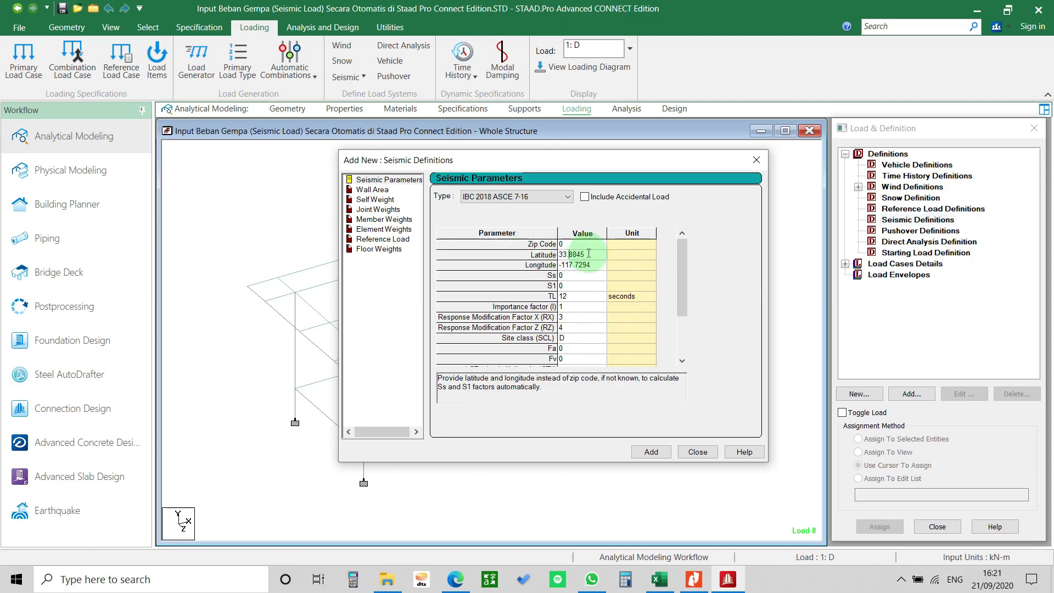
{"action": "type", "text": "0"}
{"action": "left_click", "coordinate": [595, 265]}
{"action": "type", "text": "0"}
Switch to the Excel Report workbook and examine the Ss, S1, Fa and Fv values in section 4.3 and the Puskim response spectrum output
{"action": "left_click", "coordinate": [583, 276]}
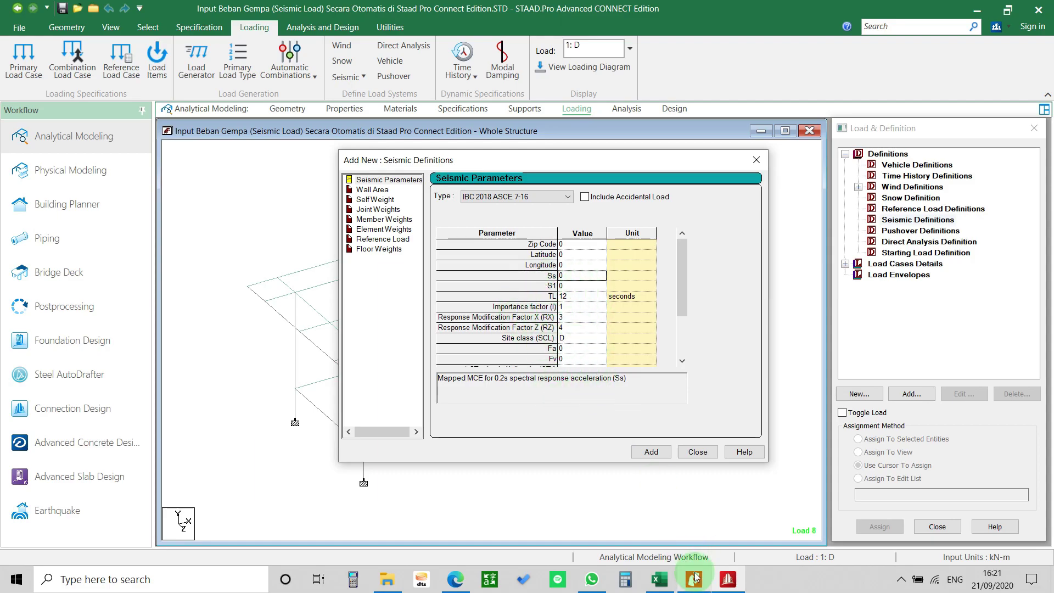
{"action": "left_click", "coordinate": [659, 579]}
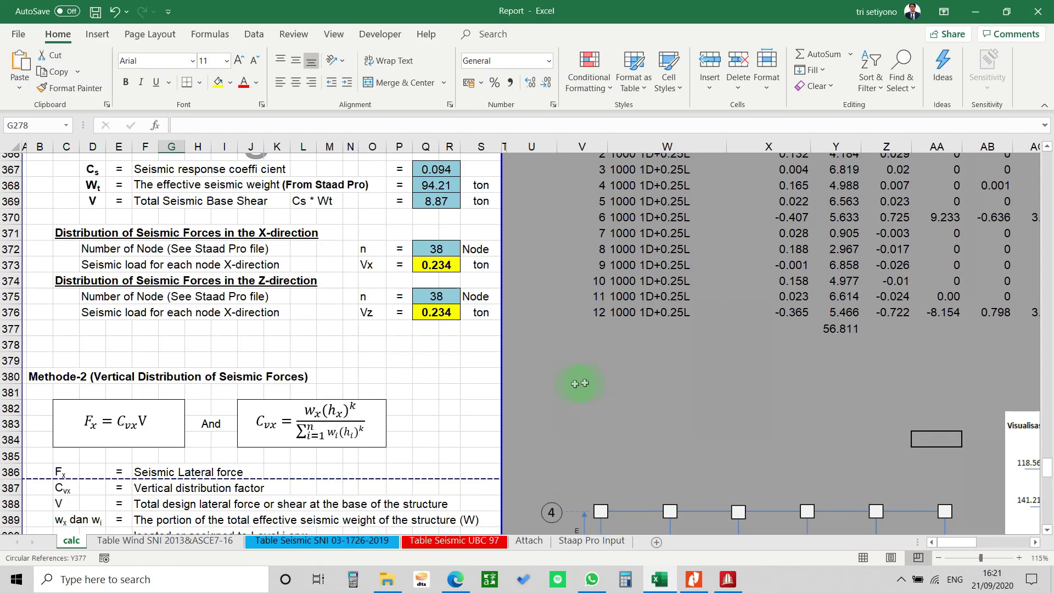
{"action": "scroll", "coordinate": [571, 382], "scroll_direction": "up", "scroll_amount": 2}
{"action": "scroll", "coordinate": [565, 385], "scroll_direction": "up", "scroll_amount": 20}
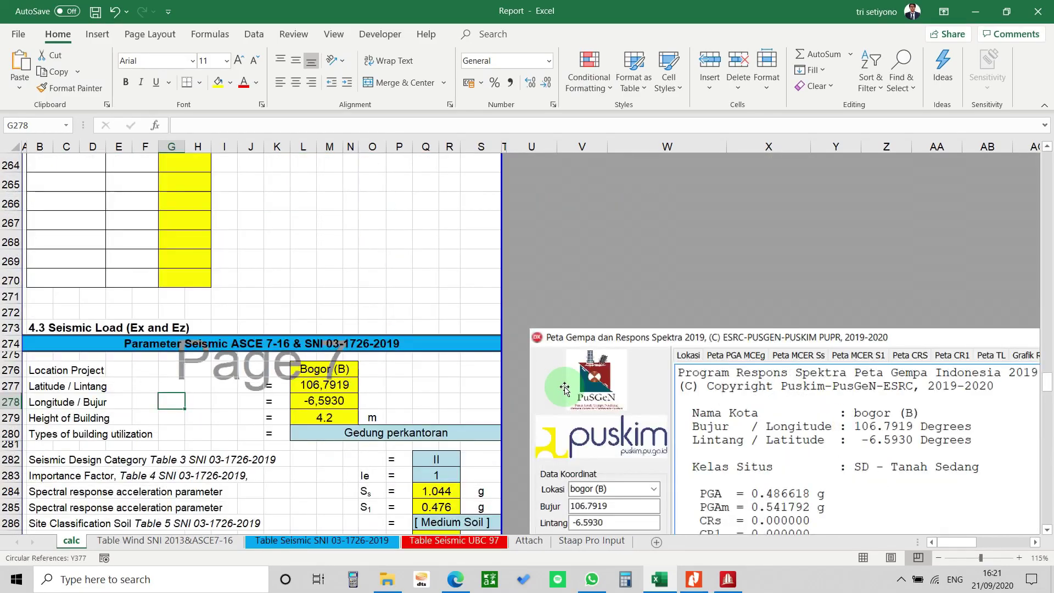
{"action": "scroll", "coordinate": [673, 341], "scroll_direction": "down", "scroll_amount": 2}
{"action": "scroll", "coordinate": [673, 341], "scroll_direction": "down", "scroll_amount": 1}
{"action": "left_click", "coordinate": [717, 378]}
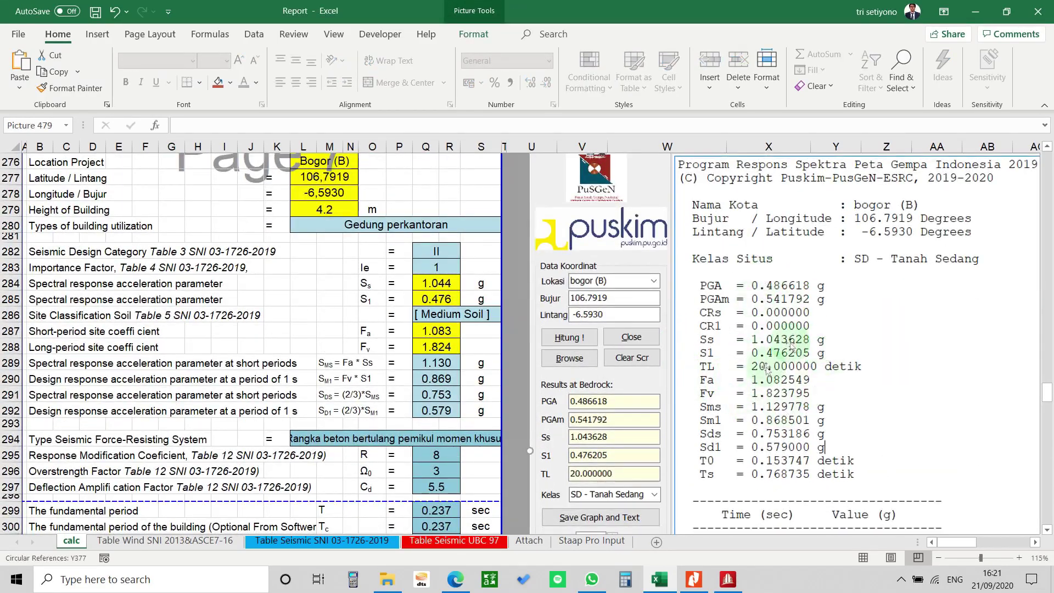
{"action": "scroll", "coordinate": [439, 298], "scroll_direction": "up", "scroll_amount": 2}
{"action": "scroll", "coordinate": [439, 299], "scroll_direction": "down", "scroll_amount": 2}
{"action": "scroll", "coordinate": [439, 298], "scroll_direction": "down", "scroll_amount": 1}
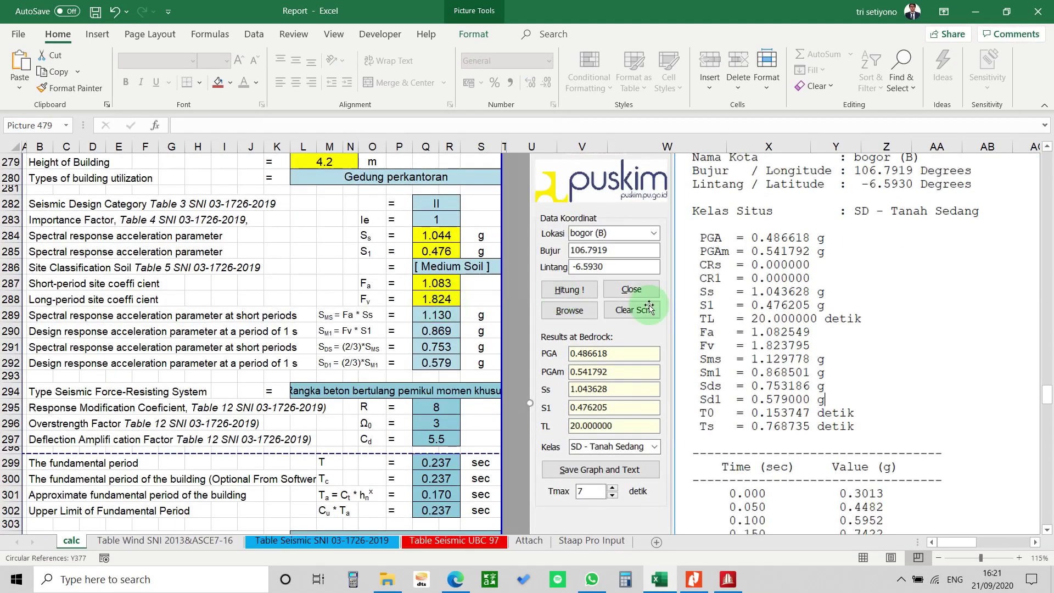
{"action": "left_click", "coordinate": [434, 243]}
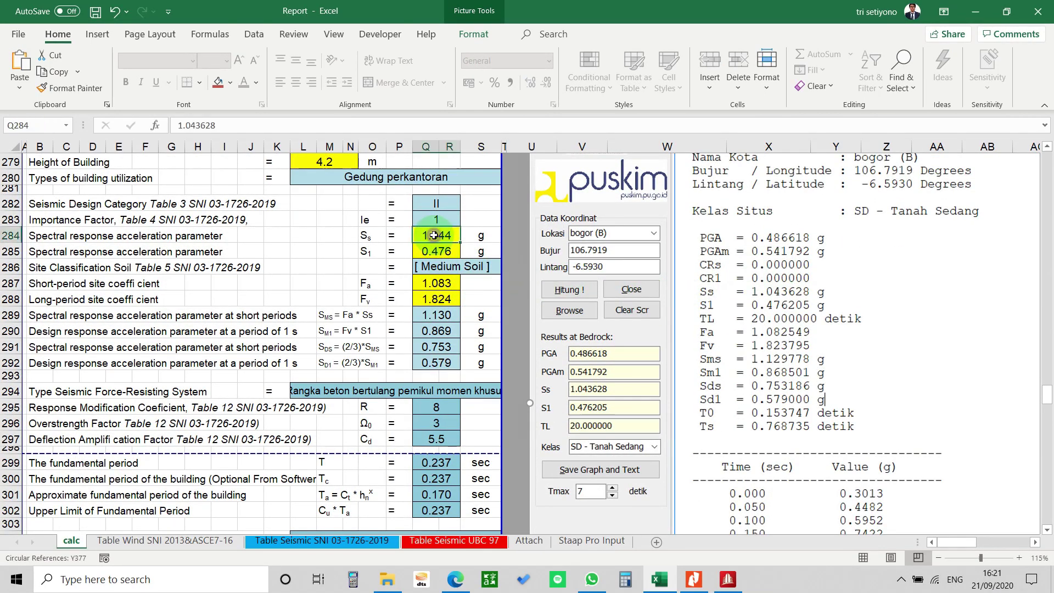
{"action": "left_click", "coordinate": [432, 237]}
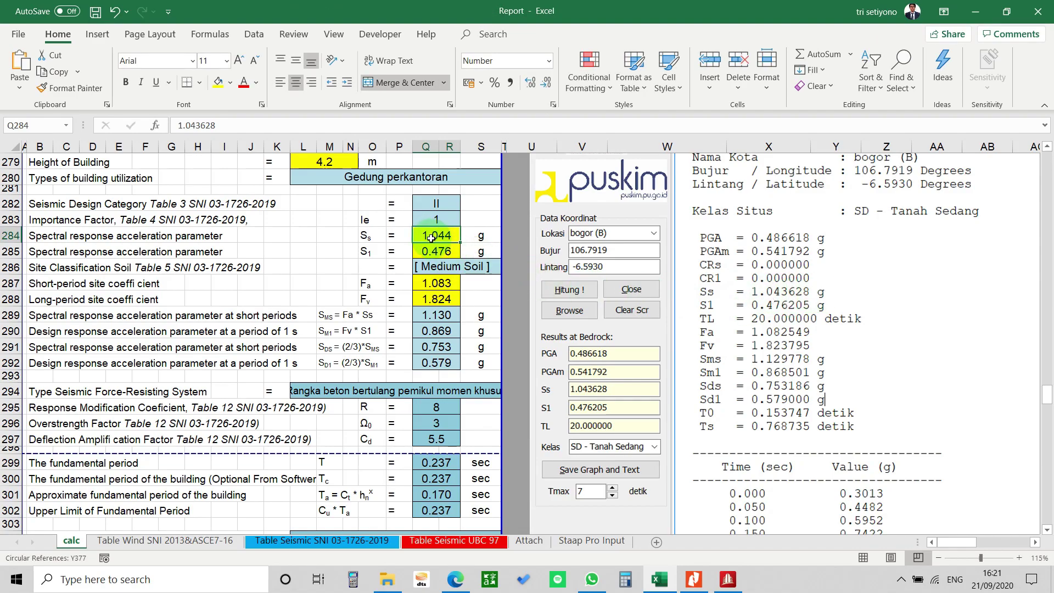
{"action": "left_click", "coordinate": [431, 251]}
{"action": "left_click", "coordinate": [438, 283]}
{"action": "left_click", "coordinate": [438, 298]}
{"action": "left_click_drag", "start_coordinate": [437, 247], "coordinate": [437, 240]}
{"action": "left_click", "coordinate": [762, 253]}
{"action": "left_click", "coordinate": [439, 246]}
{"action": "left_click", "coordinate": [441, 237]}
Return to STAAD.Pro and set Ss to 1.0436 and S1 to 0.476, consulting the Excel report
{"action": "left_click", "coordinate": [734, 584]}
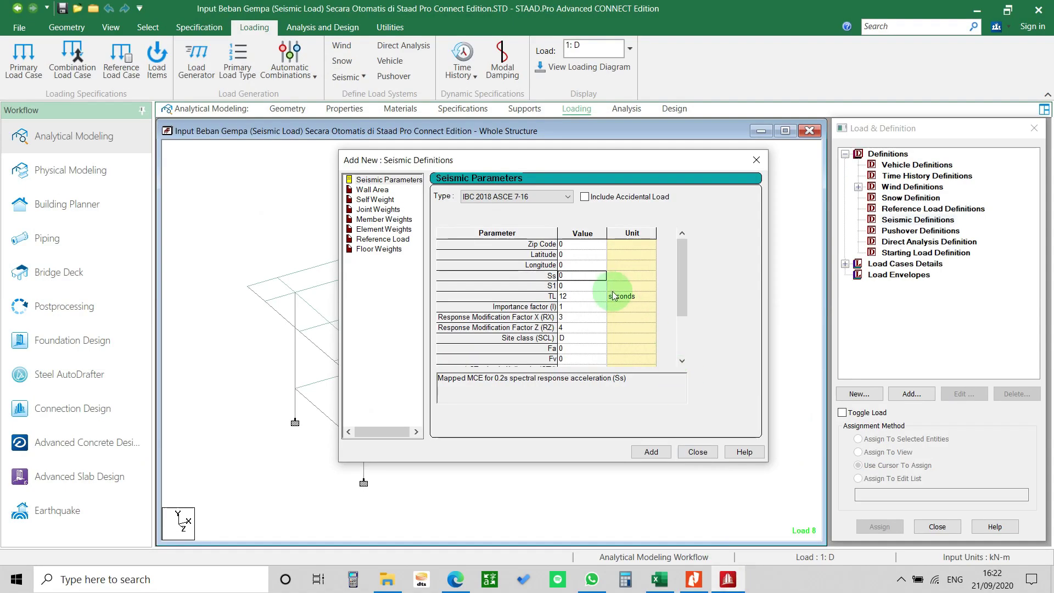
{"action": "type", "text": "1.0436"}
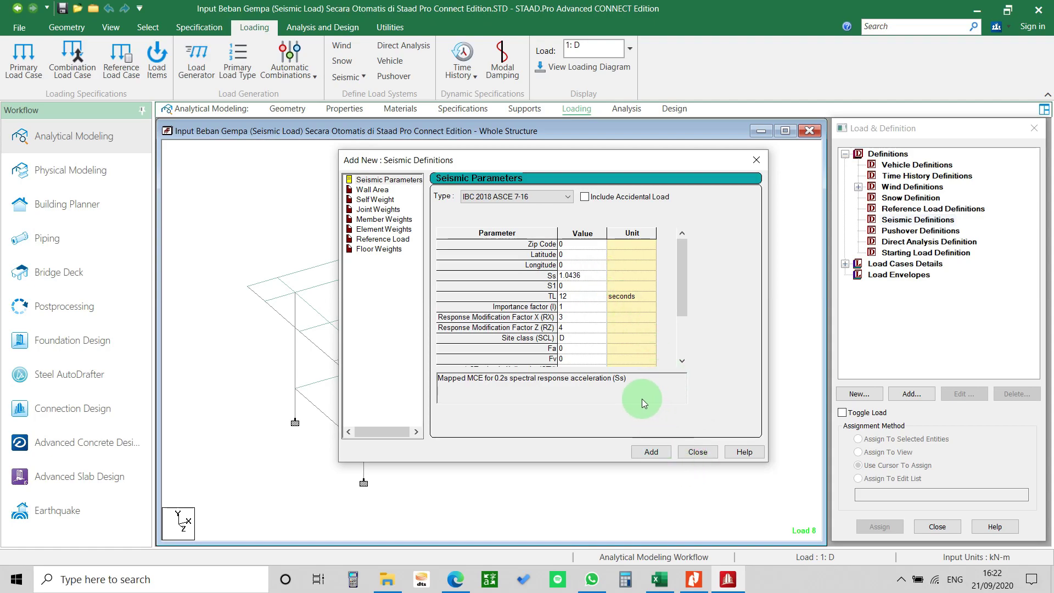
{"action": "key", "text": "alt+Tab"}
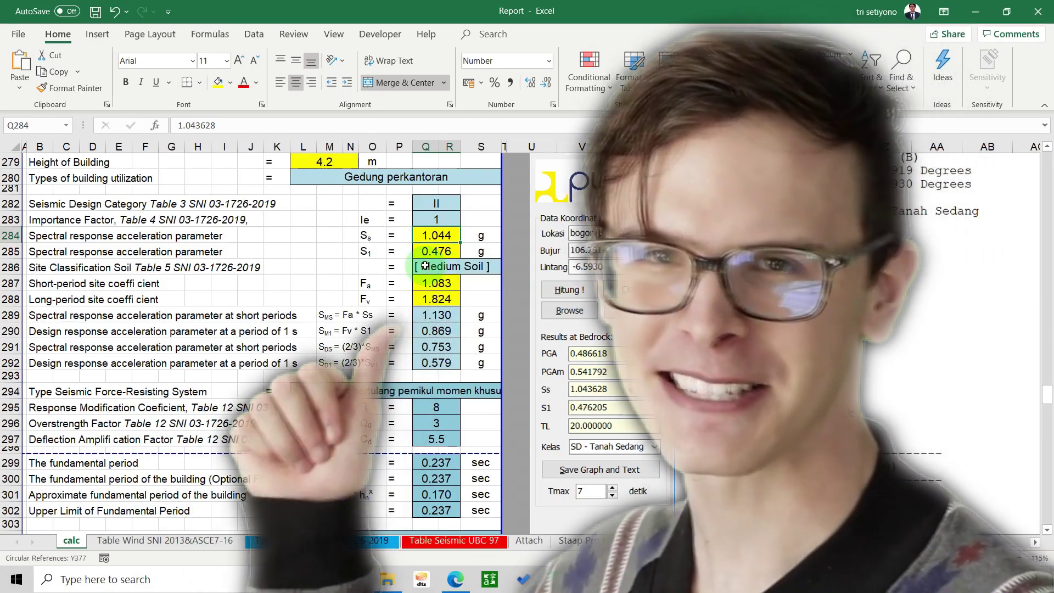
{"action": "key", "text": "alt+Tab"}
{"action": "left_click", "coordinate": [583, 285]}
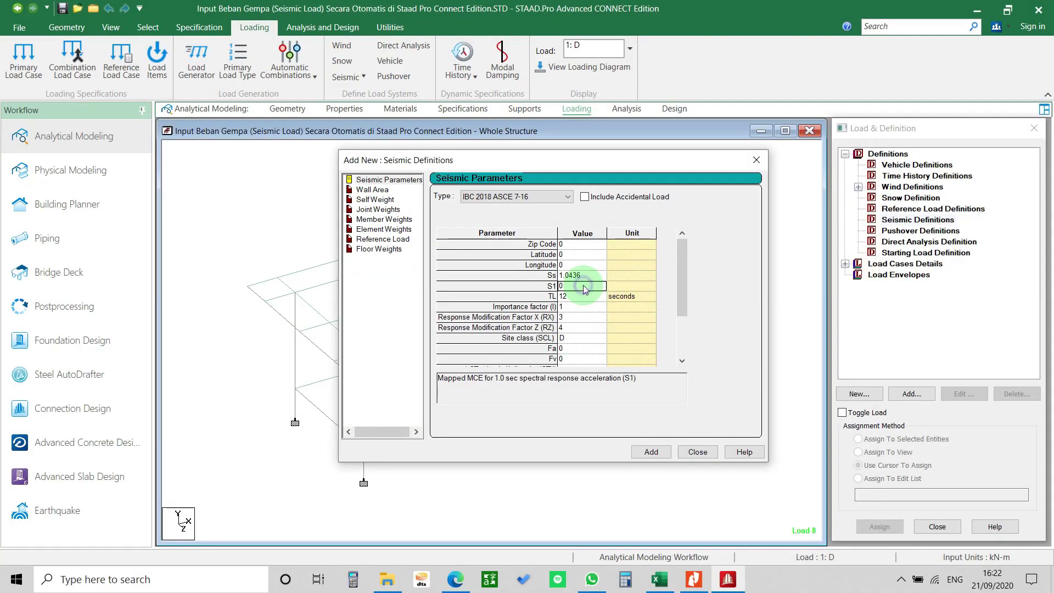
{"action": "key", "text": "BackSpace"}
{"action": "type", "text": "0.476"}
Set the long-period transition period TL to 20 seconds and check the importance factor against the Excel report
{"action": "left_click", "coordinate": [572, 295]}
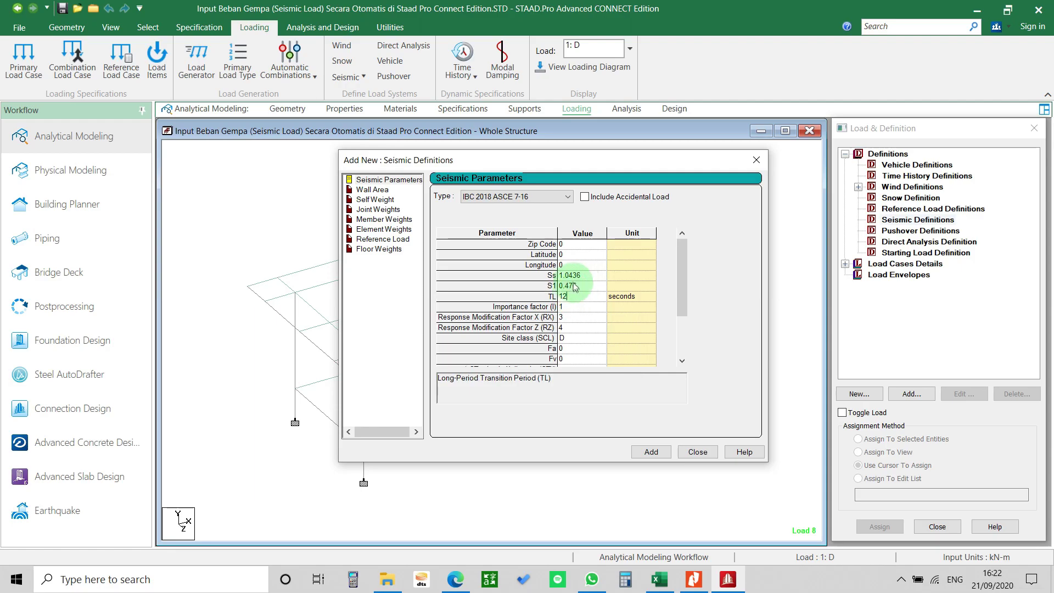
{"action": "key", "text": "alt+Tab"}
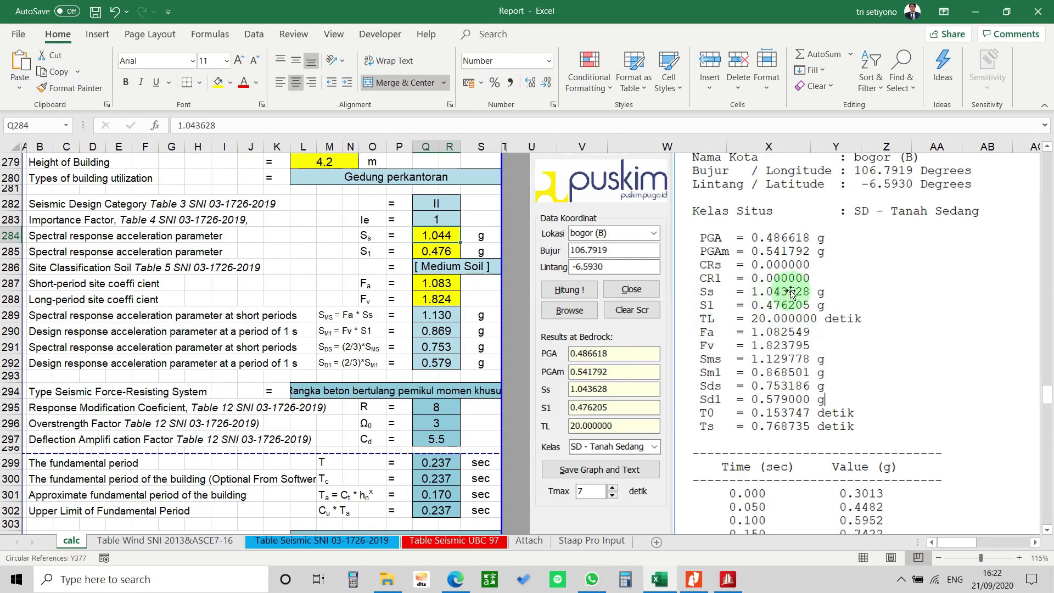
{"action": "key", "text": "alt+Tab"}
{"action": "key", "text": "alt+Tab"}
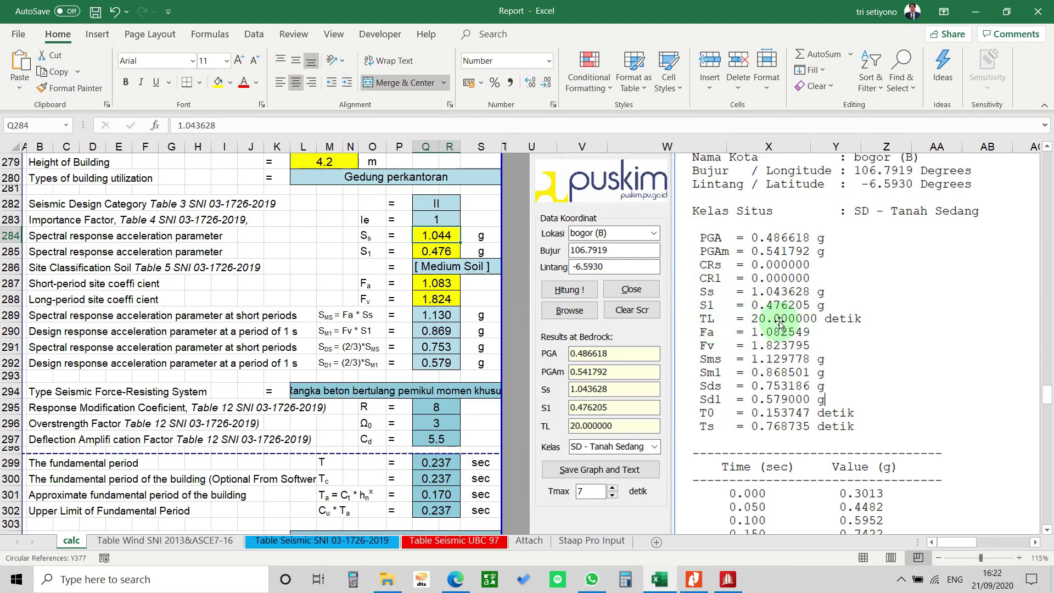
{"action": "key", "text": "alt+Tab"}
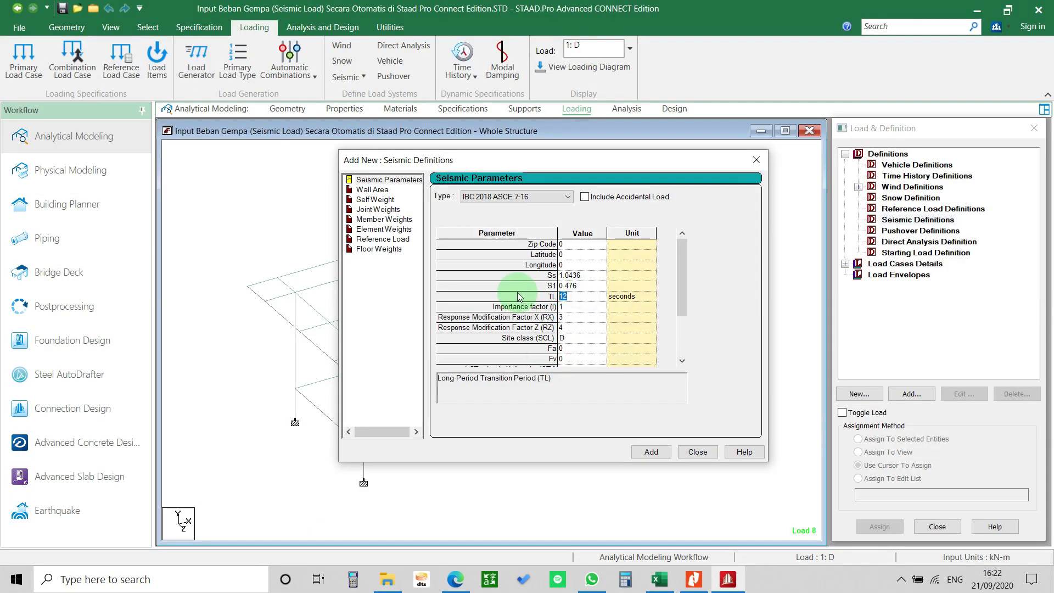
{"action": "key", "text": "alt+Tab"}
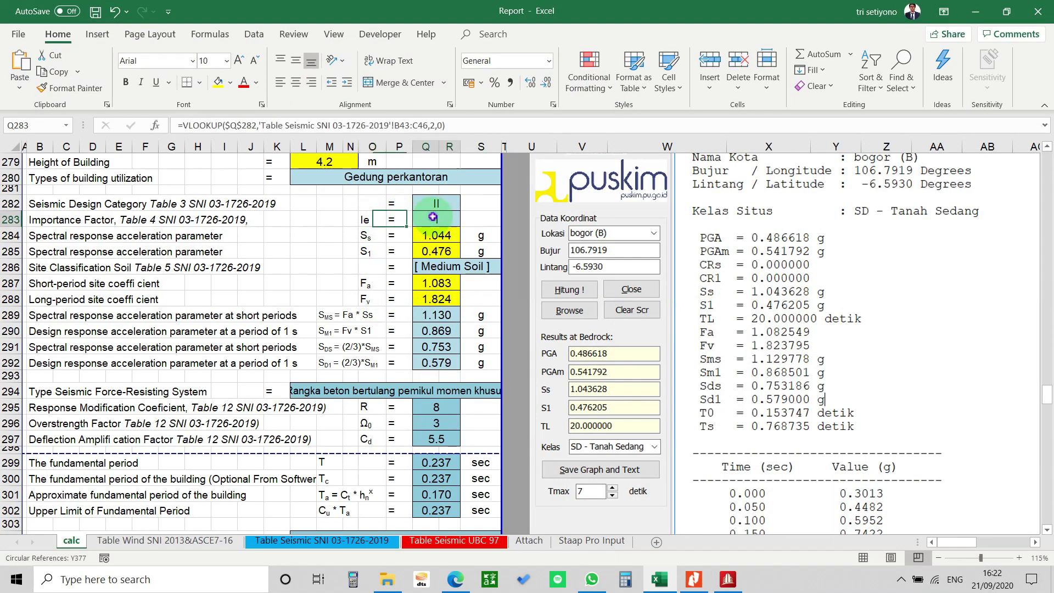
{"action": "key", "text": "alt+Tab"}
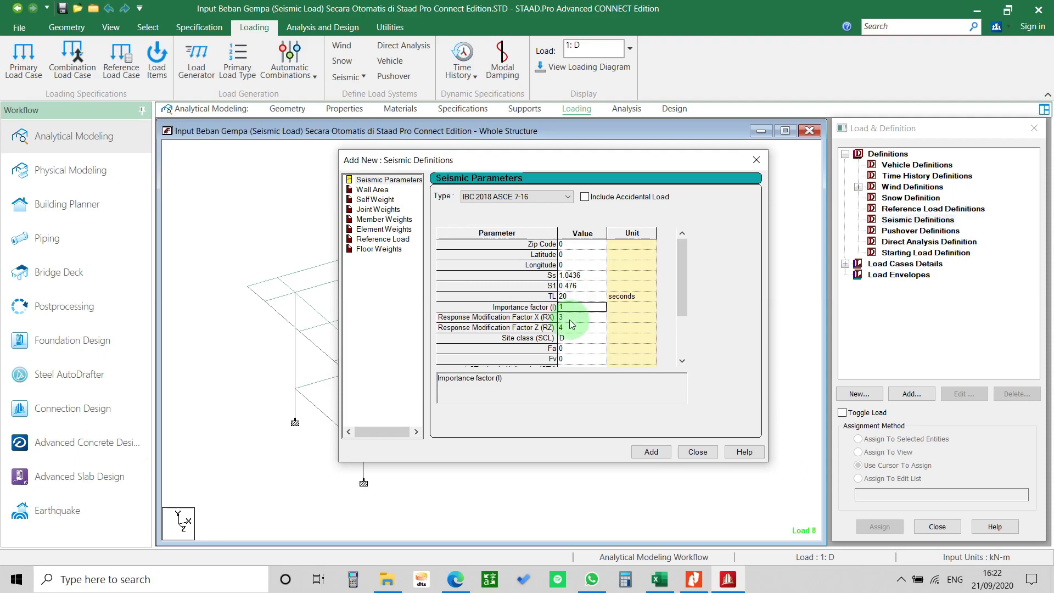
Look up the response modification coefficient in the Excel report and set RX and RZ to 8 in STAAD.Pro
{"action": "key", "text": "alt+Tab"}
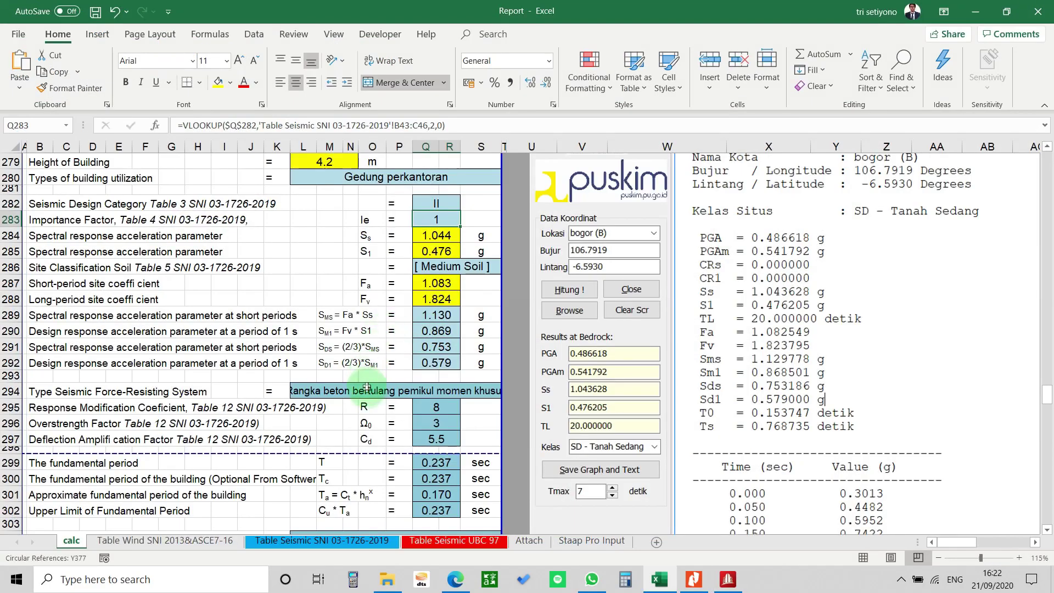
{"action": "left_click", "coordinate": [170, 391]}
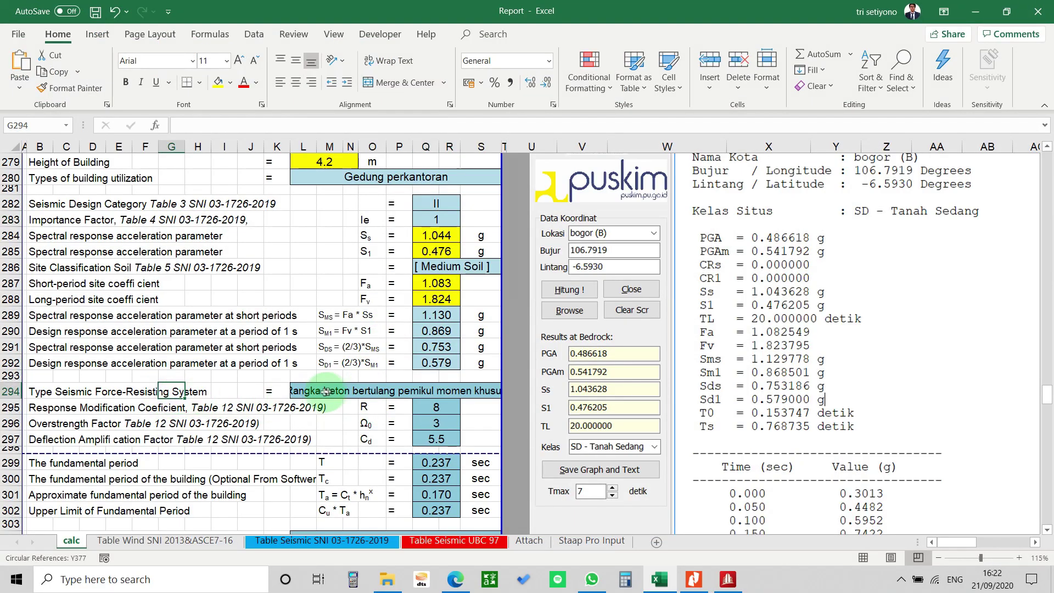
{"action": "left_click", "coordinate": [443, 412]}
{"action": "left_click", "coordinate": [436, 422]}
{"action": "left_click", "coordinate": [440, 404]}
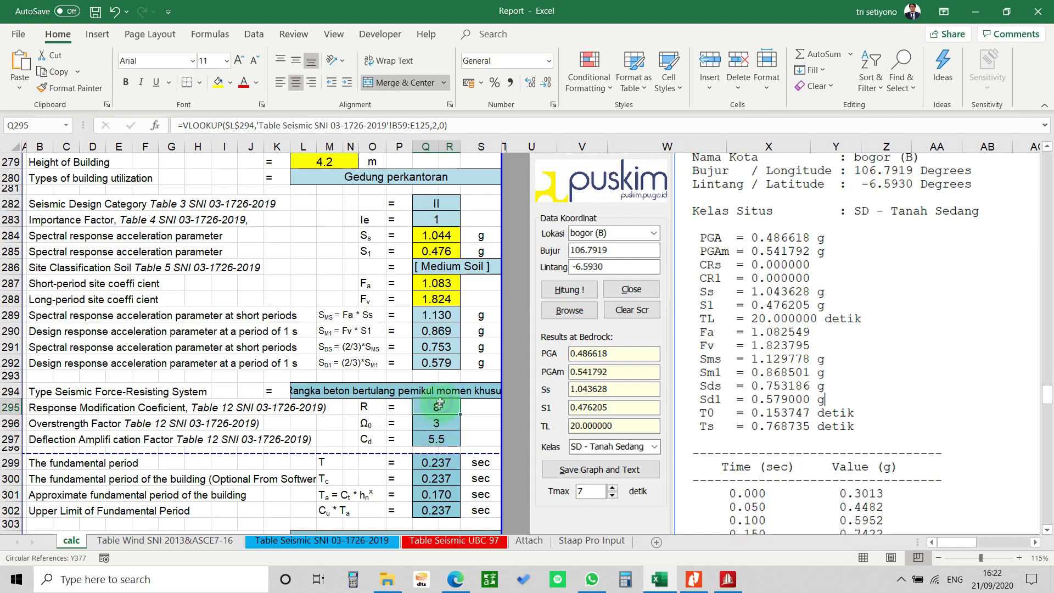
{"action": "key", "text": "alt+Tab"}
{"action": "left_click", "coordinate": [574, 318]}
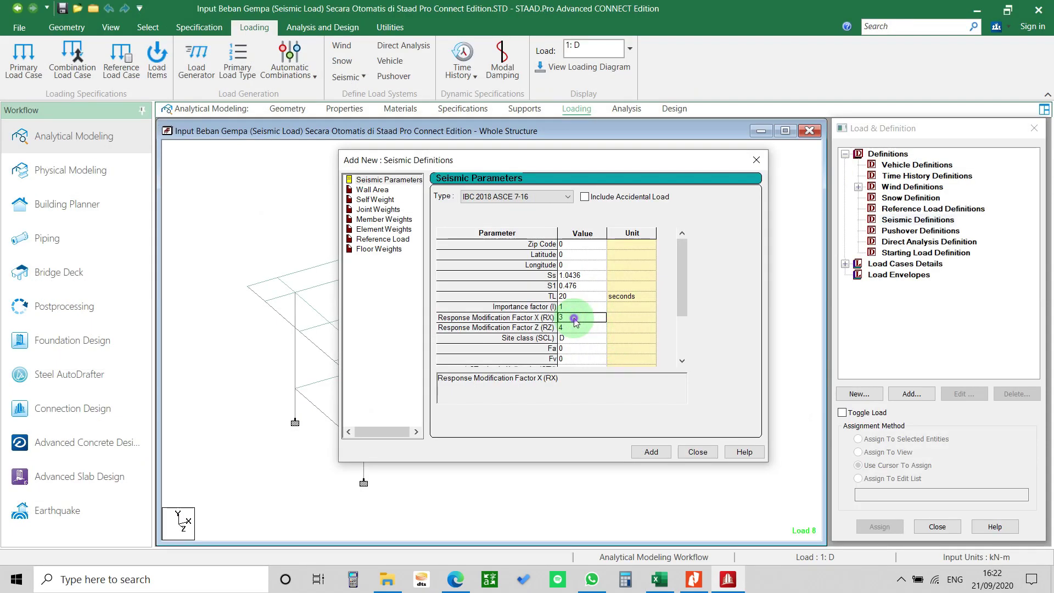
{"action": "double_click", "coordinate": [567, 317]}
{"action": "type", "text": "8"}
{"action": "left_click", "coordinate": [571, 328]}
{"action": "double_click", "coordinate": [568, 327]}
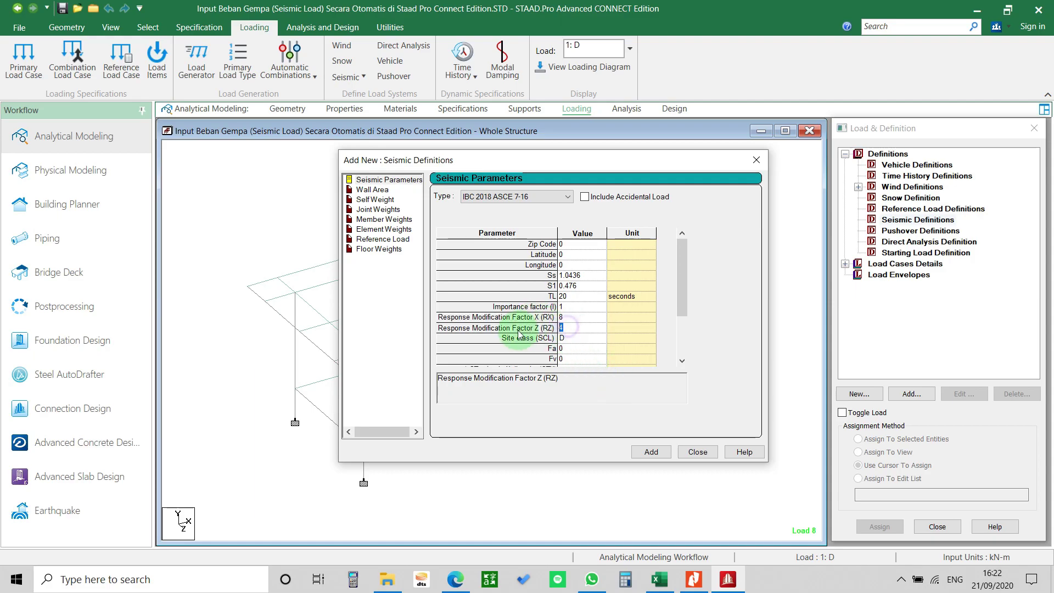
Check the soil site classification in the Excel report and select site class D in STAAD.Pro
{"action": "key", "text": "alt+Tab"}
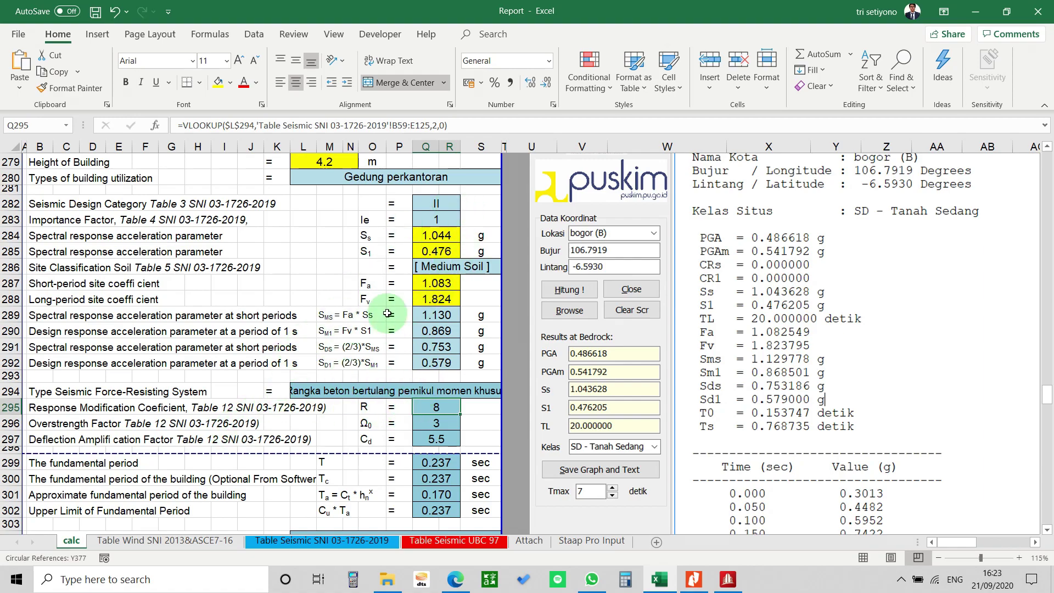
{"action": "key", "text": "alt+Tab"}
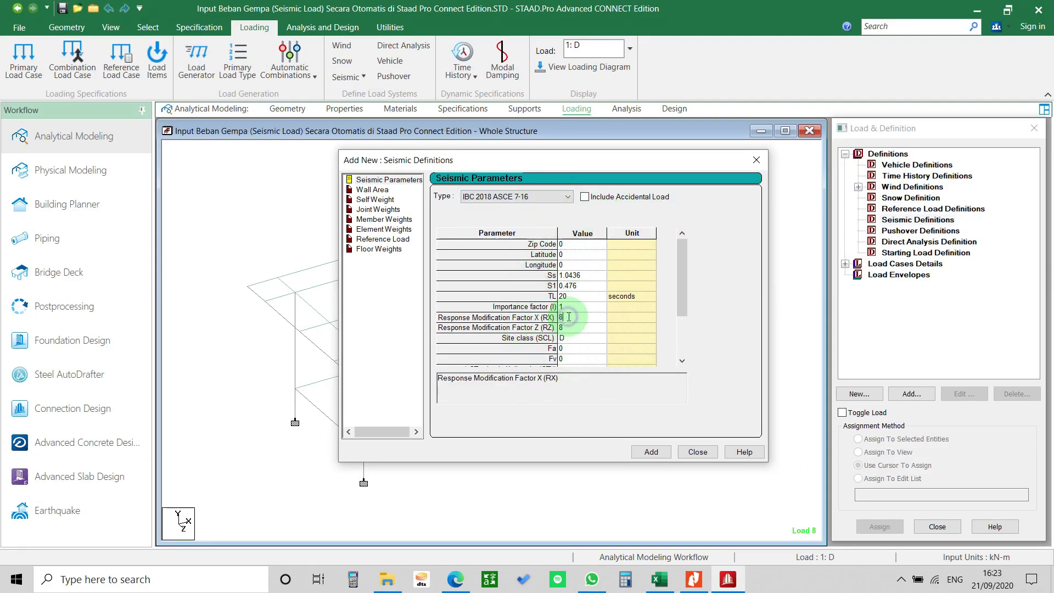
{"action": "left_click", "coordinate": [574, 342]}
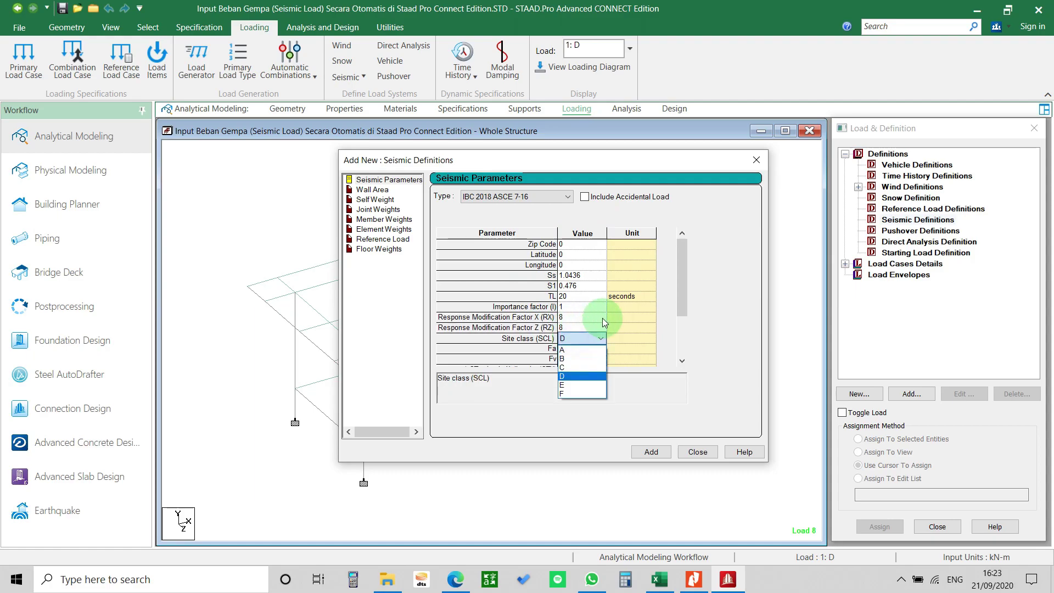
{"action": "left_click", "coordinate": [582, 376]}
{"action": "key", "text": "alt+Tab"}
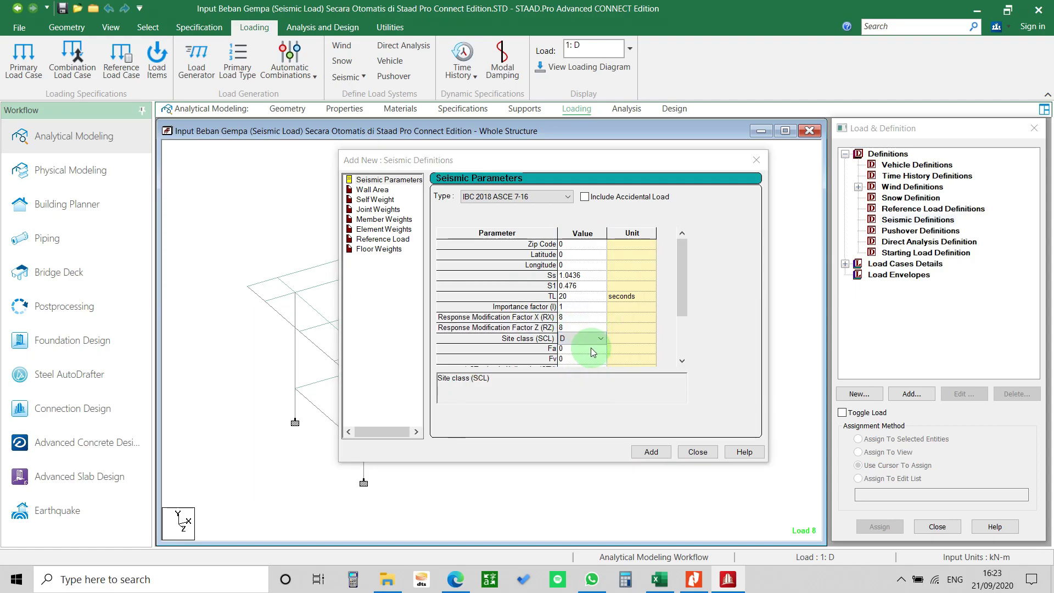
Check the soil site classification options in the Excel report against the medium soil entry, and return to STAAD.Pro
{"action": "scroll", "coordinate": [431, 333], "scroll_direction": "down", "scroll_amount": 1}
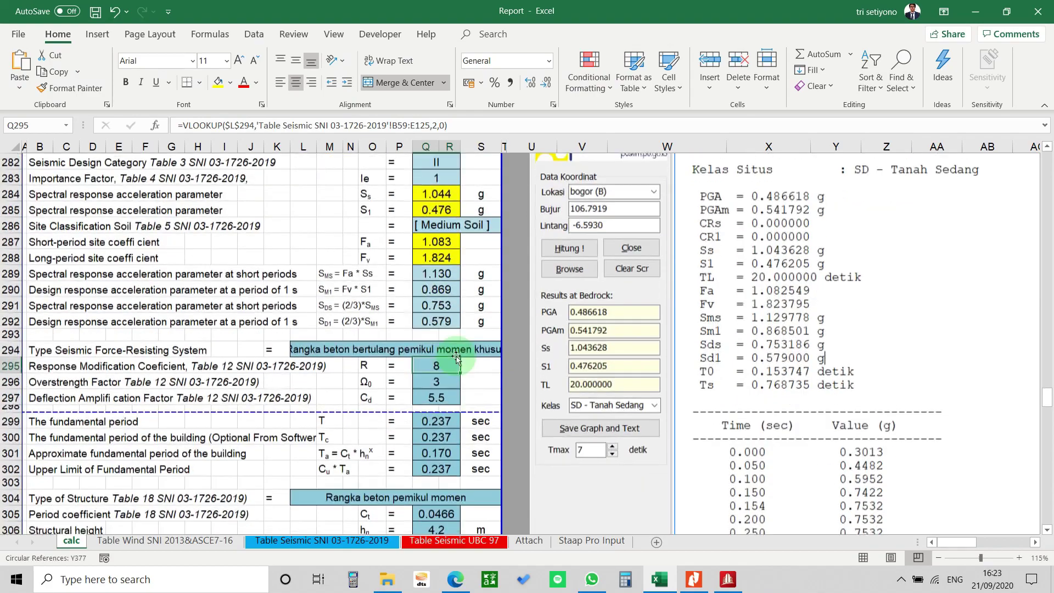
{"action": "left_click", "coordinate": [492, 226]}
{"action": "left_click", "coordinate": [507, 226]}
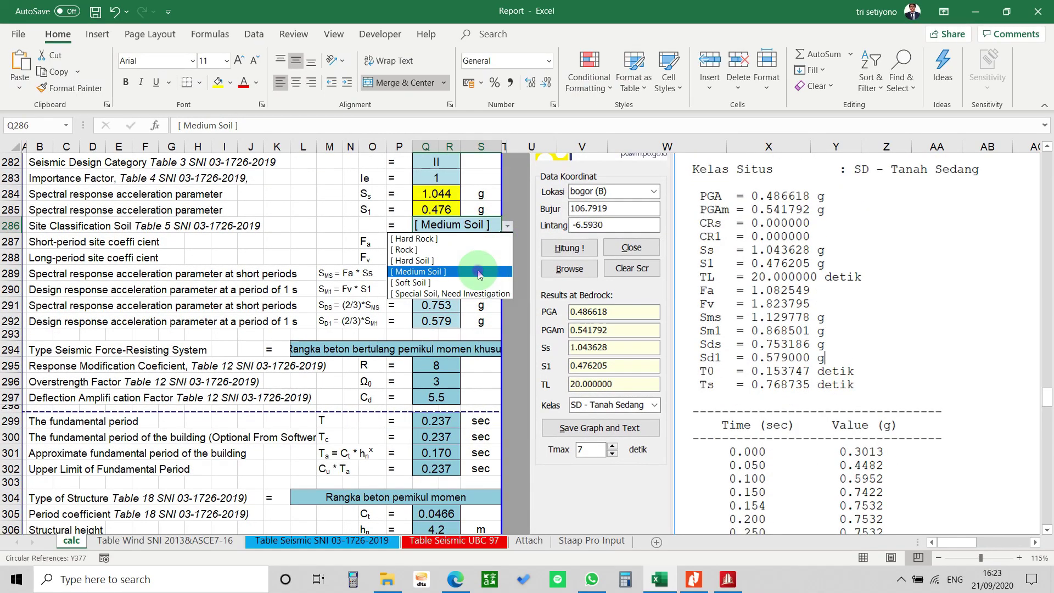
{"action": "left_click", "coordinate": [450, 264]}
{"action": "key", "text": "alt+Tab"}
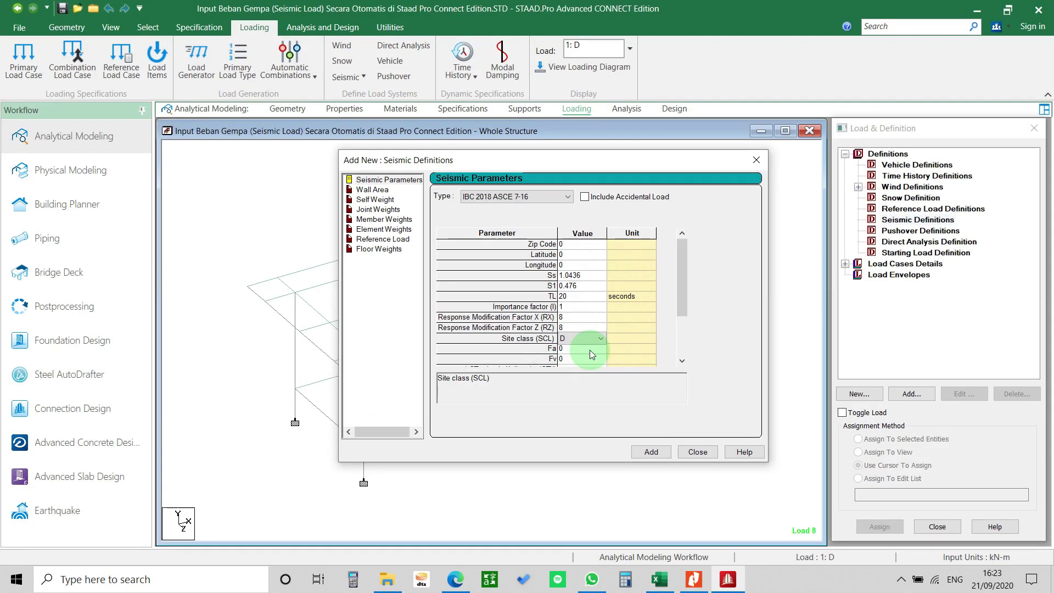
Set the site coefficients Fa to 1.083 and Fv to 1.824, checking both against the Excel report
{"action": "left_click", "coordinate": [589, 352]}
{"action": "left_click_drag", "start_coordinate": [682, 299], "coordinate": [675, 337]}
{"action": "key", "text": "alt+Tab"}
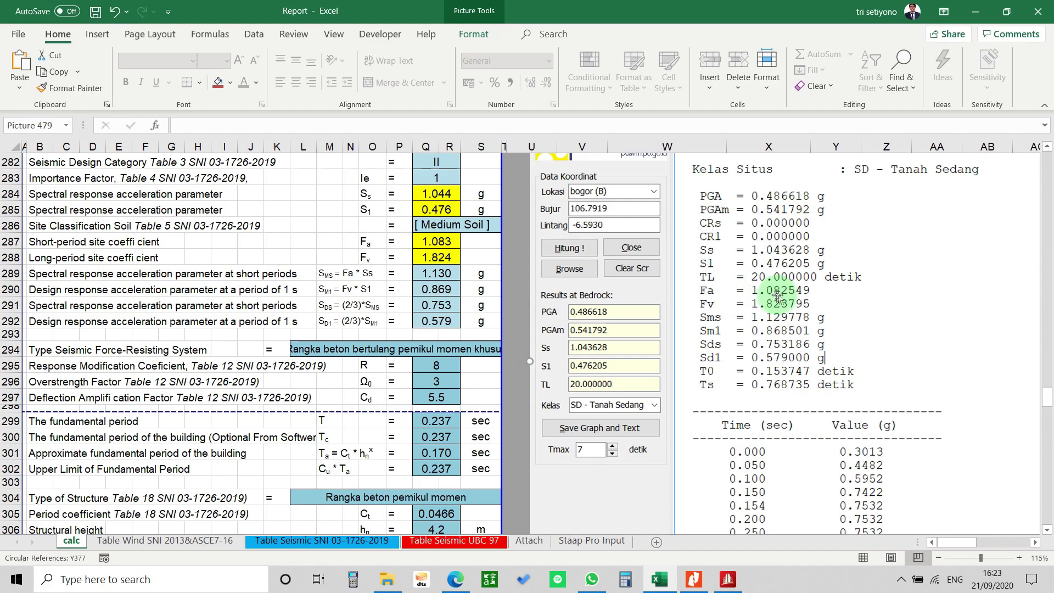
{"action": "key", "text": "alt+Tab"}
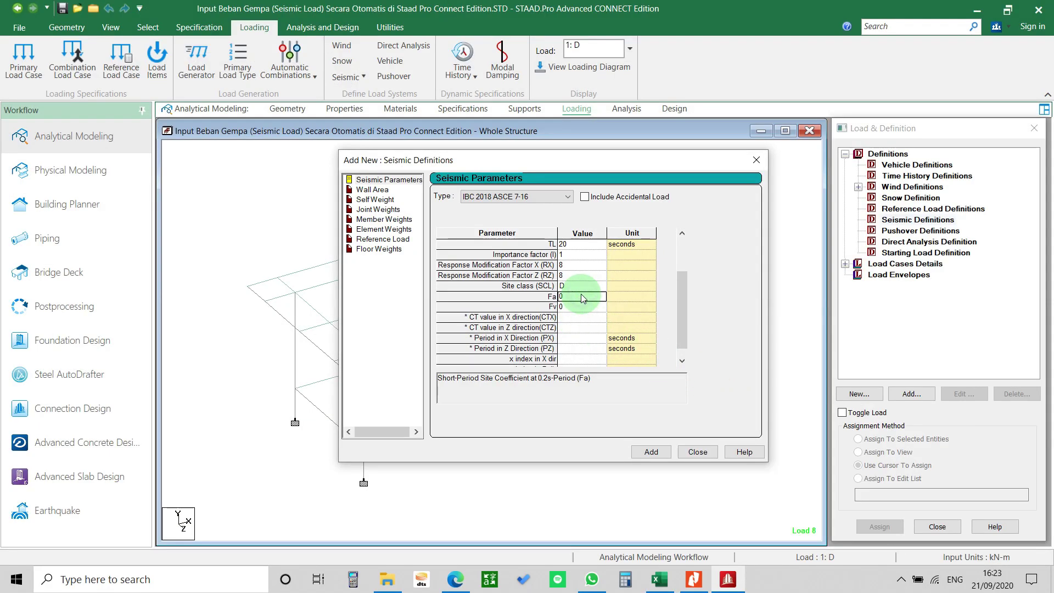
{"action": "type", "text": "1.083"}
{"action": "key", "text": "alt+Tab"}
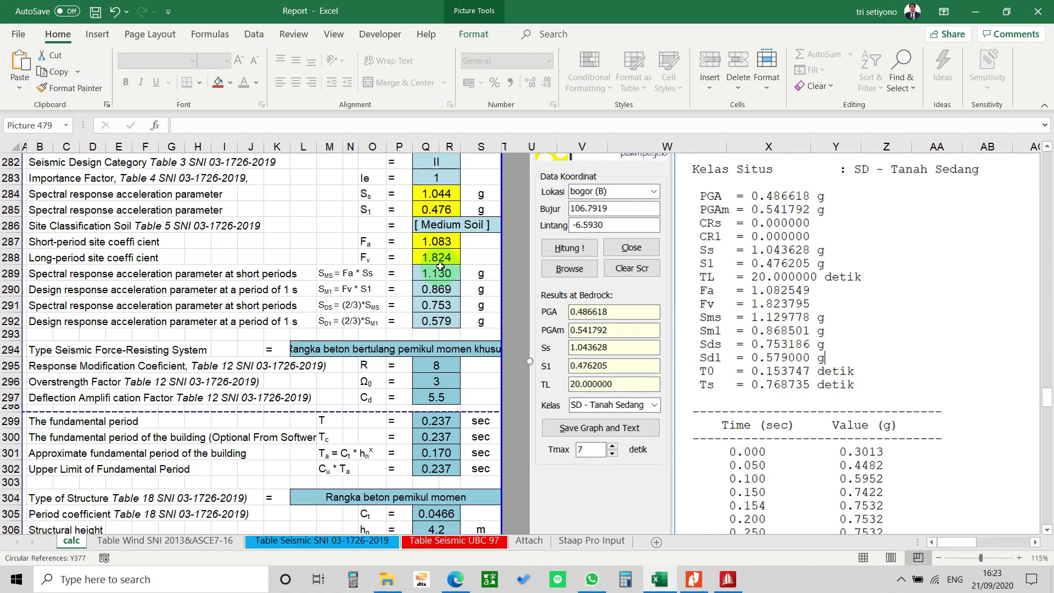
{"action": "key", "text": "alt+Tab"}
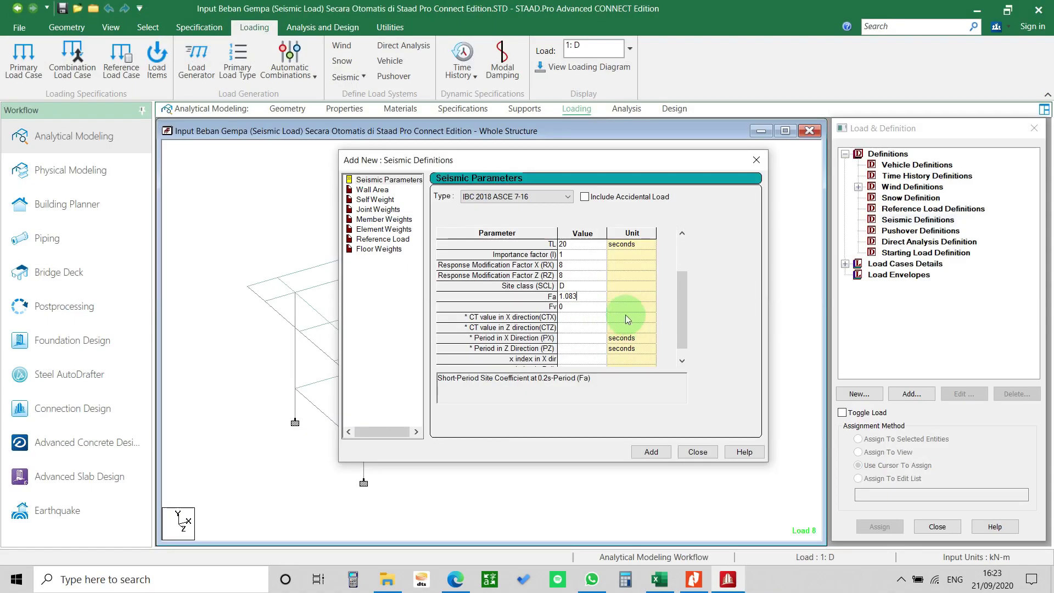
{"action": "left_click", "coordinate": [586, 305]}
{"action": "type", "text": "1.824"}
{"action": "key", "text": "alt+Tab"}
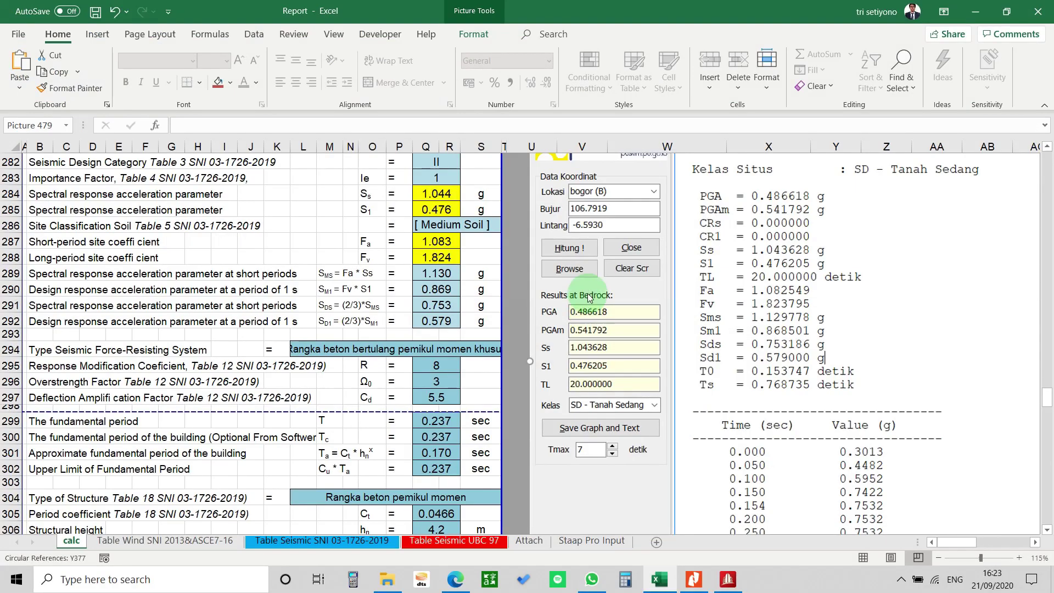
{"action": "key", "text": "alt+Tab"}
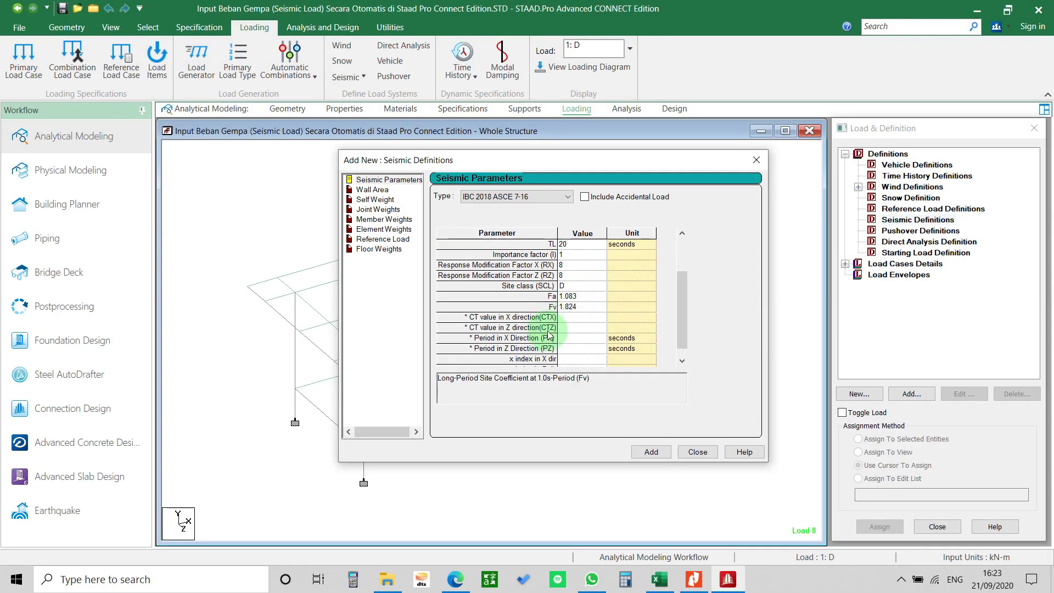
Review the remaining CT, period and index parameters, leave them blank, and add the IBC 2018 seismic definition
{"action": "left_click_drag", "start_coordinate": [680, 308], "coordinate": [683, 332]}
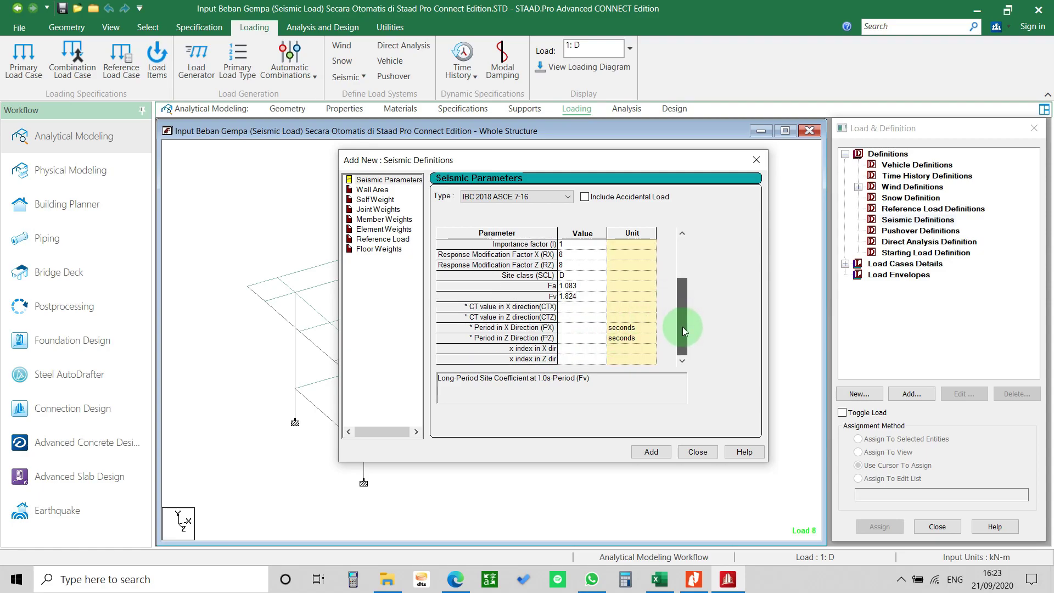
{"action": "left_click_drag", "start_coordinate": [681, 318], "coordinate": [687, 366]}
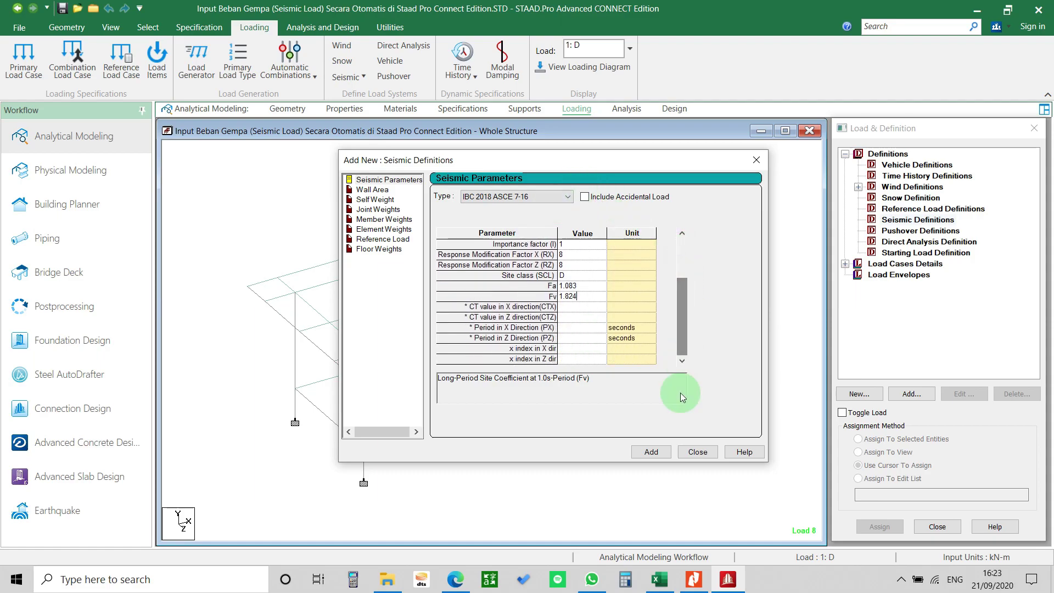
{"action": "left_click", "coordinate": [664, 453]}
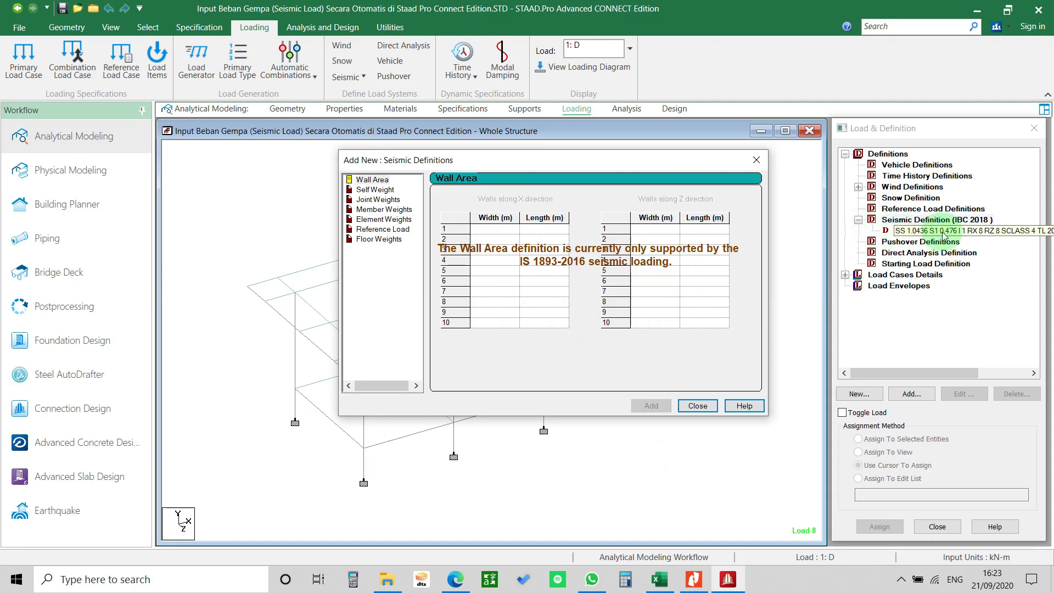
Add a self weight with factor 1 to the seismic definition
{"action": "left_click", "coordinate": [375, 189]}
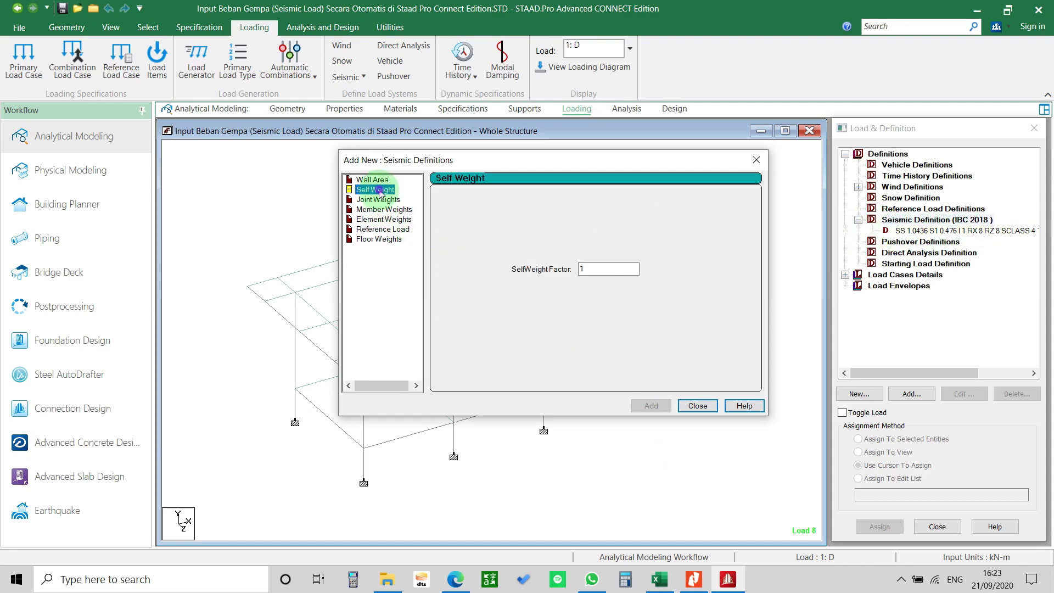
{"action": "left_click", "coordinate": [596, 272]}
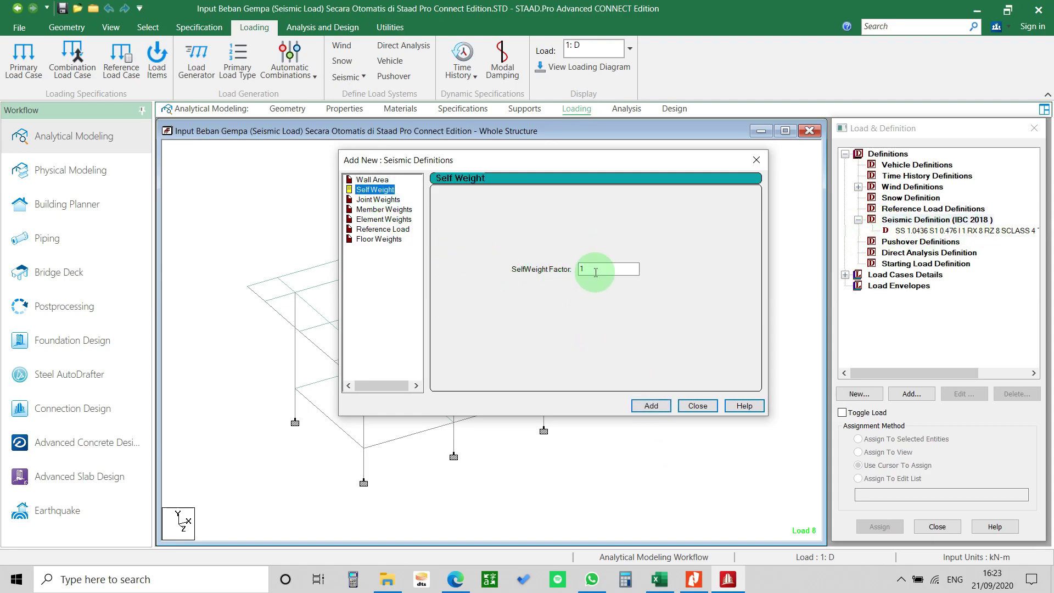
{"action": "left_click", "coordinate": [653, 407]}
{"action": "left_click", "coordinate": [378, 200]}
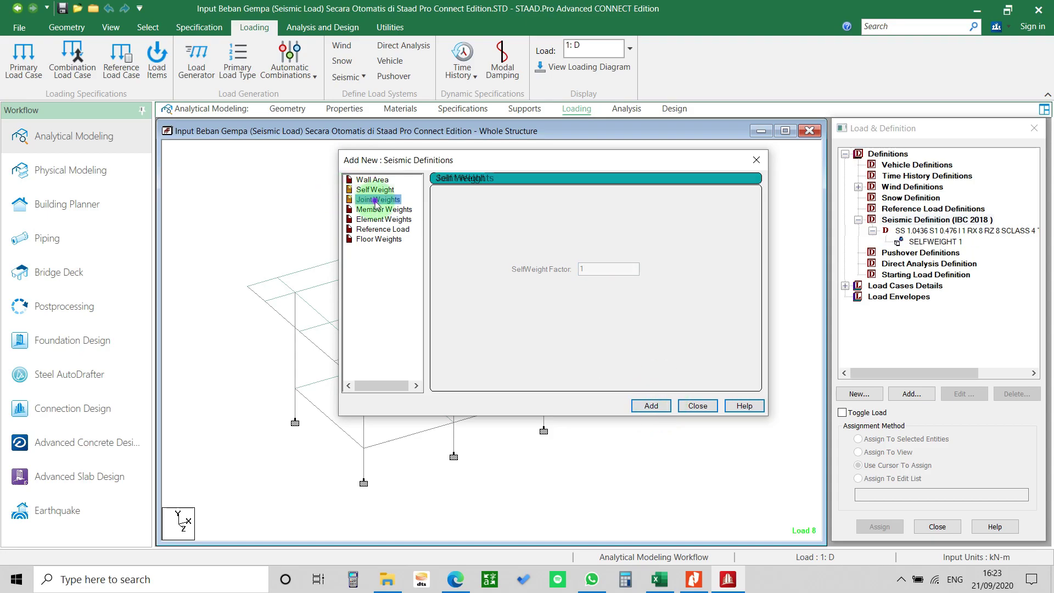
{"action": "left_click_drag", "start_coordinate": [435, 160], "coordinate": [524, 206]}
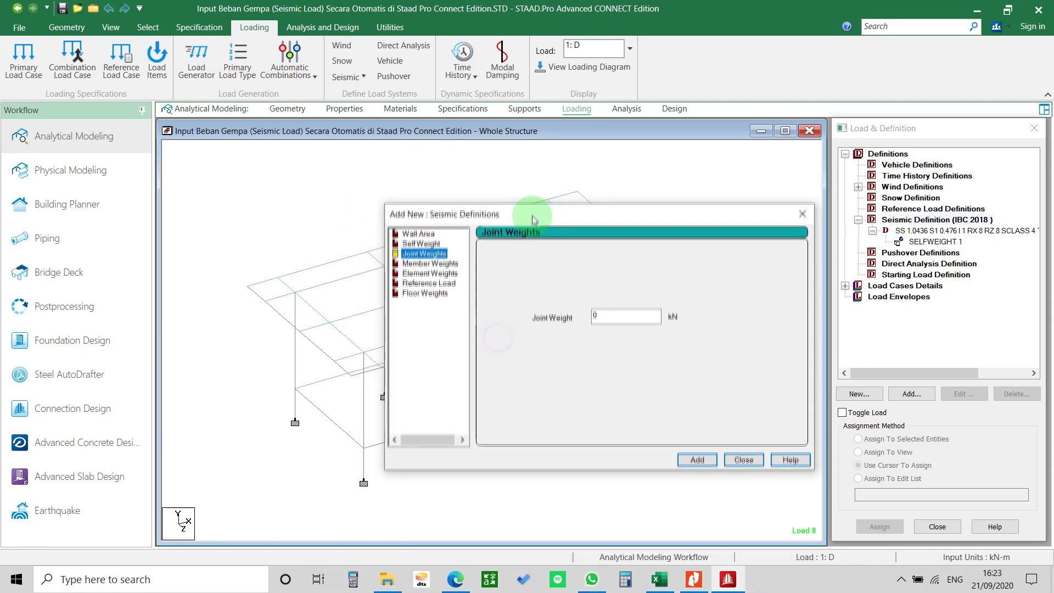
{"action": "left_click", "coordinate": [434, 254]}
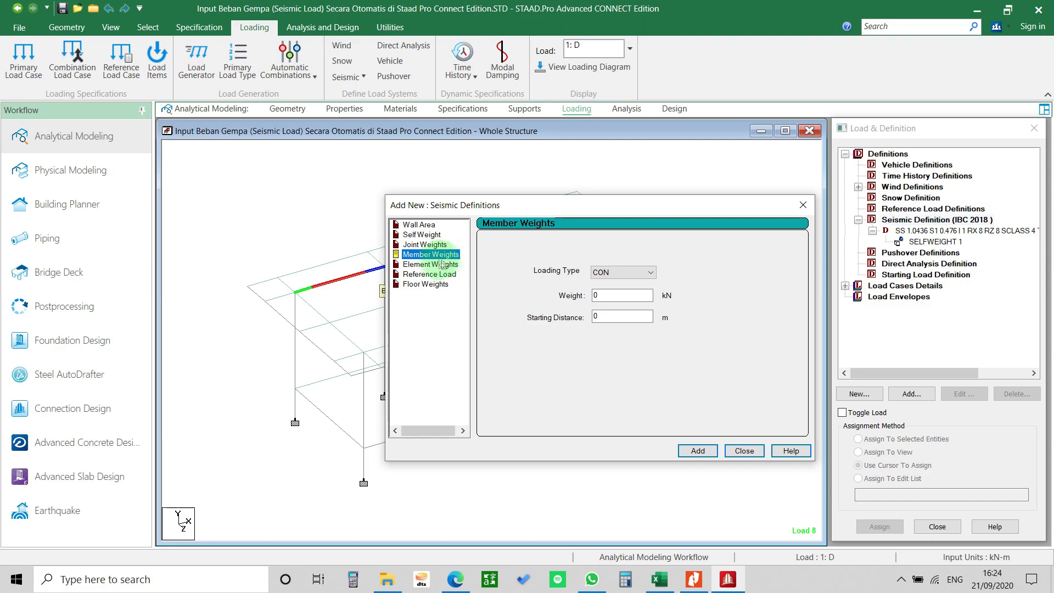
{"action": "left_click_drag", "start_coordinate": [483, 205], "coordinate": [440, 199]}
{"action": "left_click", "coordinate": [580, 266]}
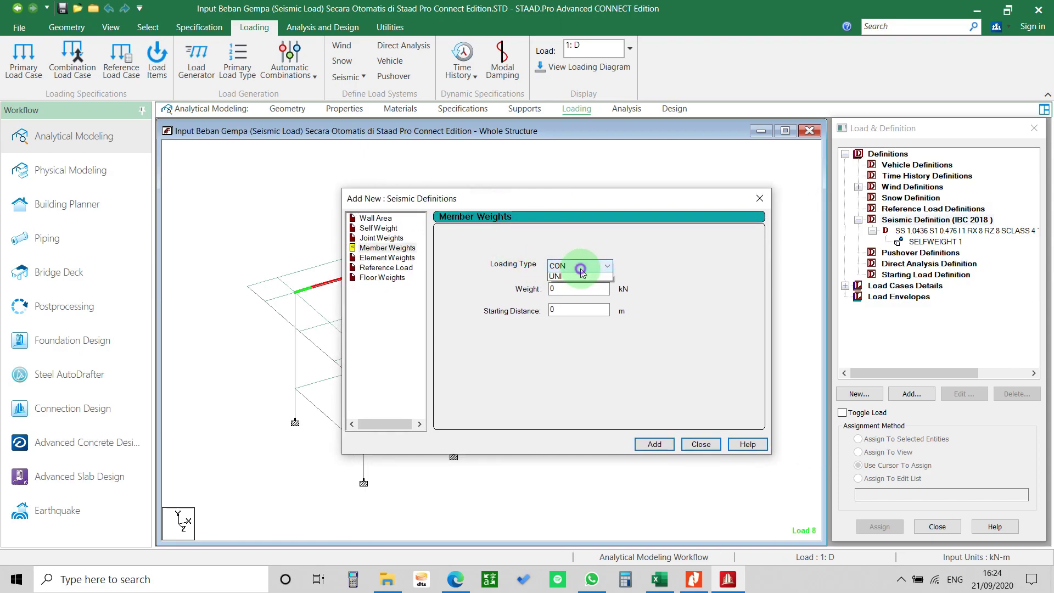
{"action": "left_click", "coordinate": [580, 287]}
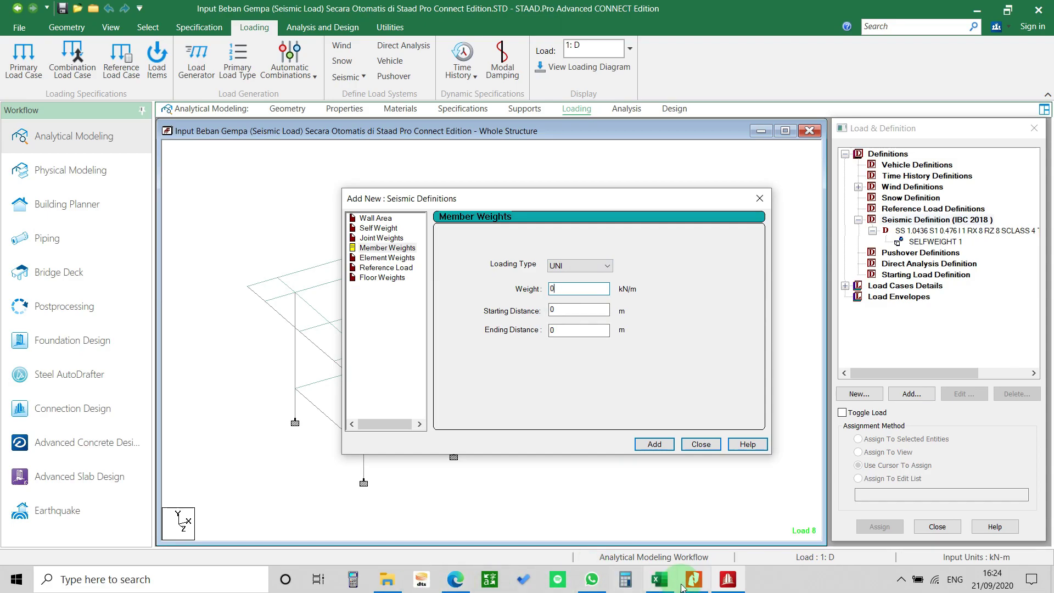
Expand load cases 1: D and 2: L under the load case details to examine their load items
{"action": "left_click", "coordinate": [846, 285]}
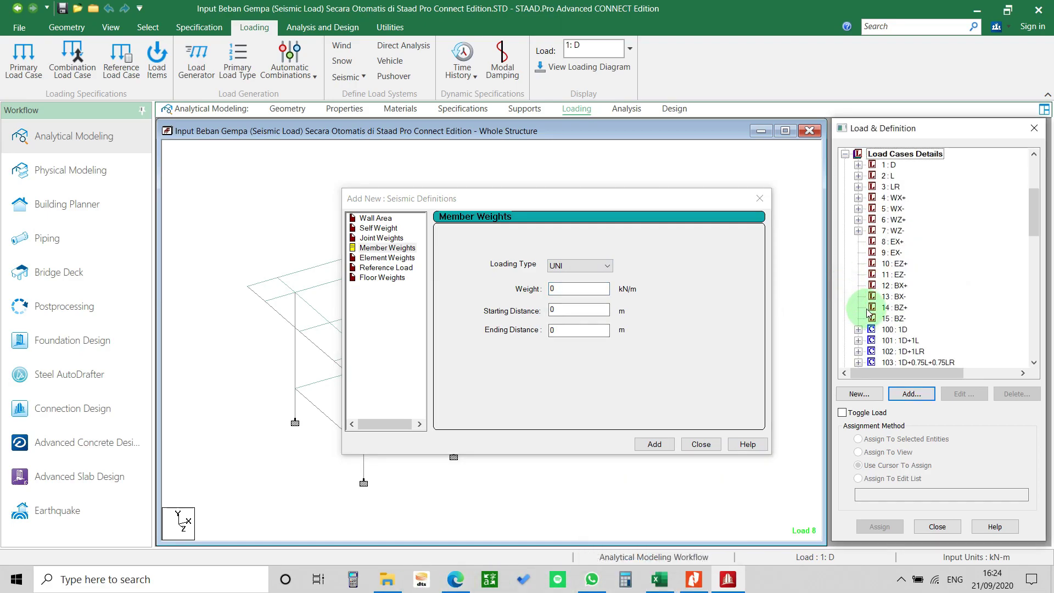
{"action": "left_click", "coordinate": [859, 176]}
{"action": "left_click", "coordinate": [858, 164]}
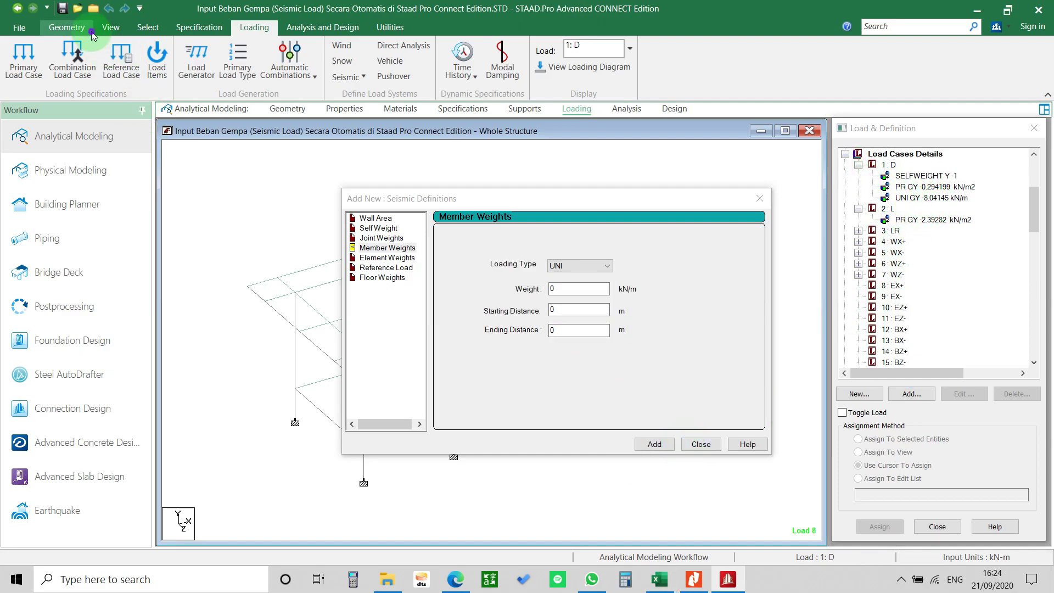
Change the input units to meter and metric ton, and close the seismic definitions dialog
{"action": "left_click", "coordinate": [67, 27]}
{"action": "left_click", "coordinate": [141, 78]}
{"action": "left_click", "coordinate": [213, 105]}
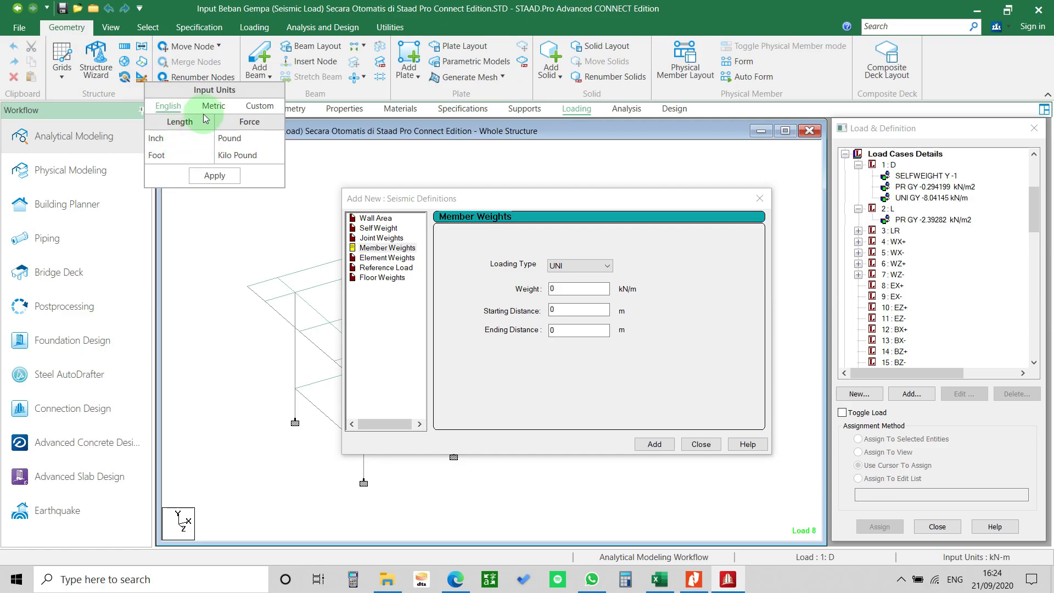
{"action": "left_click", "coordinate": [177, 205]}
{"action": "left_click", "coordinate": [230, 224]}
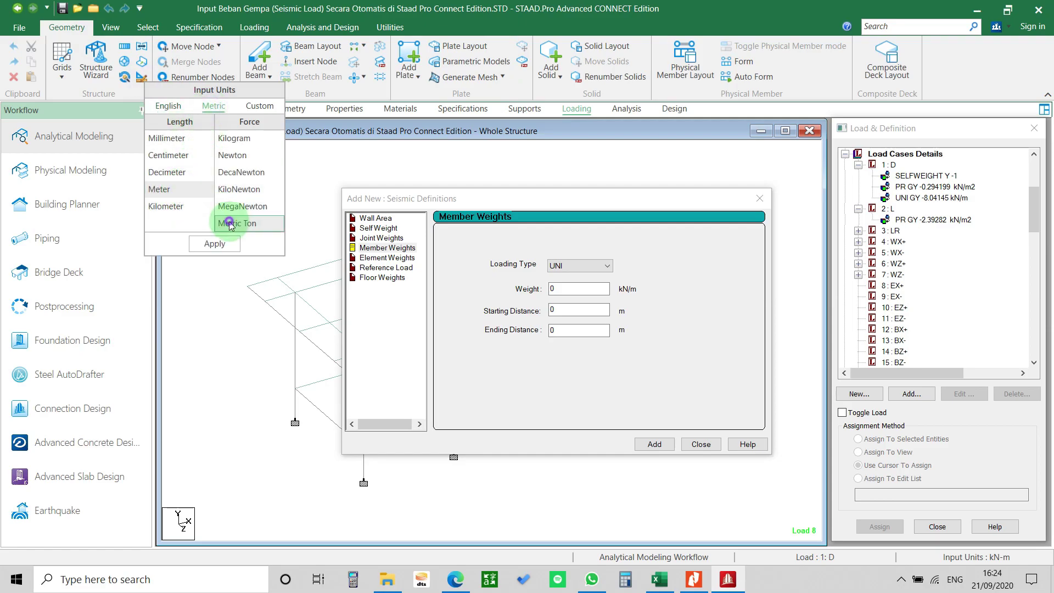
{"action": "left_click", "coordinate": [216, 244]}
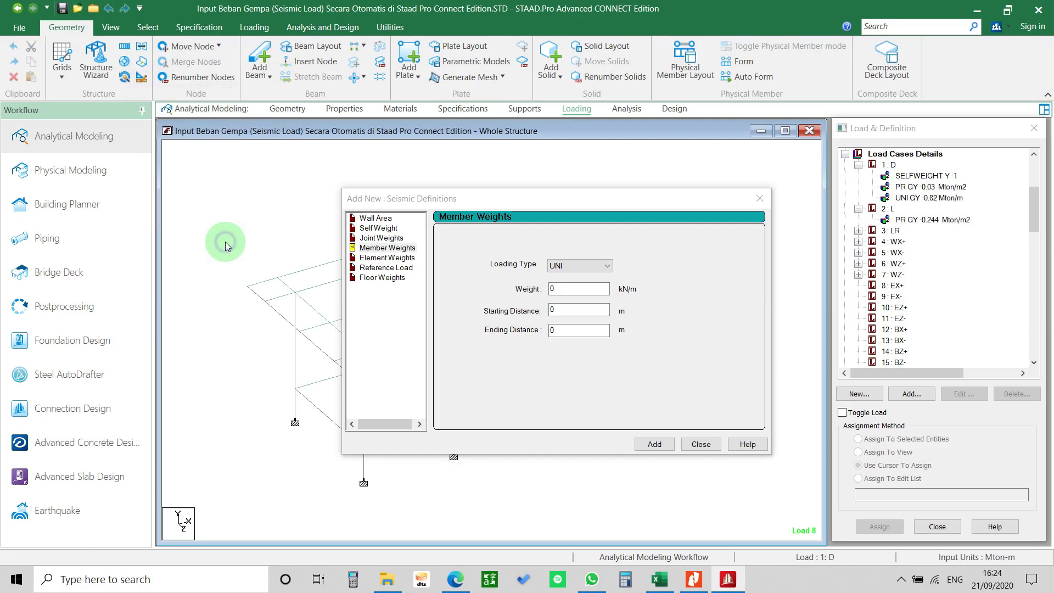
{"action": "left_click", "coordinate": [701, 444]}
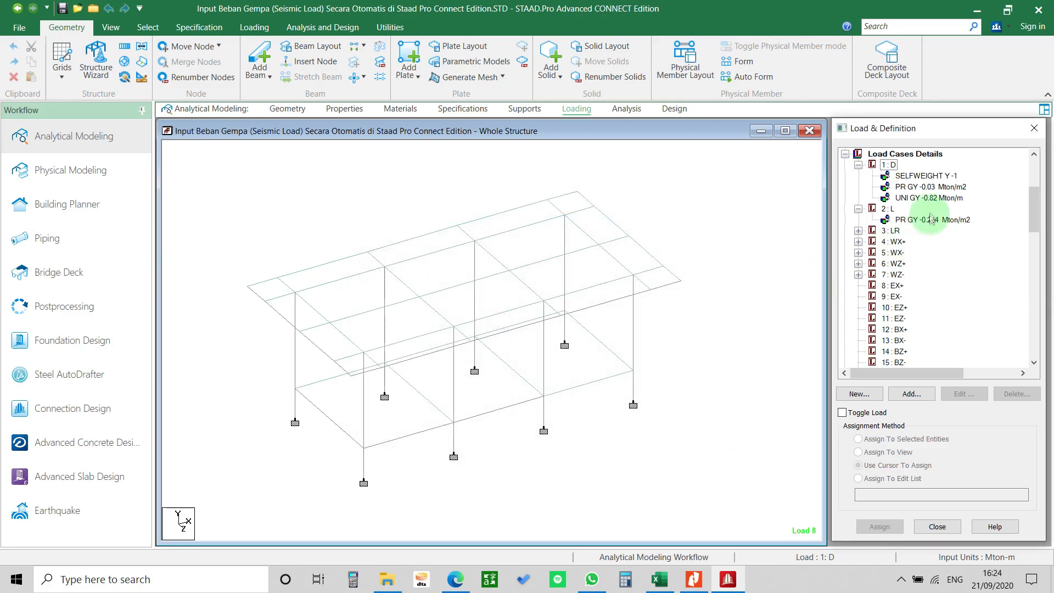
Add a UNI member weight of -0.82 Mton/m to the IBC 2018 seismic definition, matching the uniform load in case D
{"action": "scroll", "coordinate": [914, 203], "scroll_direction": "up", "scroll_amount": 3}
{"action": "left_click", "coordinate": [916, 231]}
{"action": "left_click", "coordinate": [917, 395]}
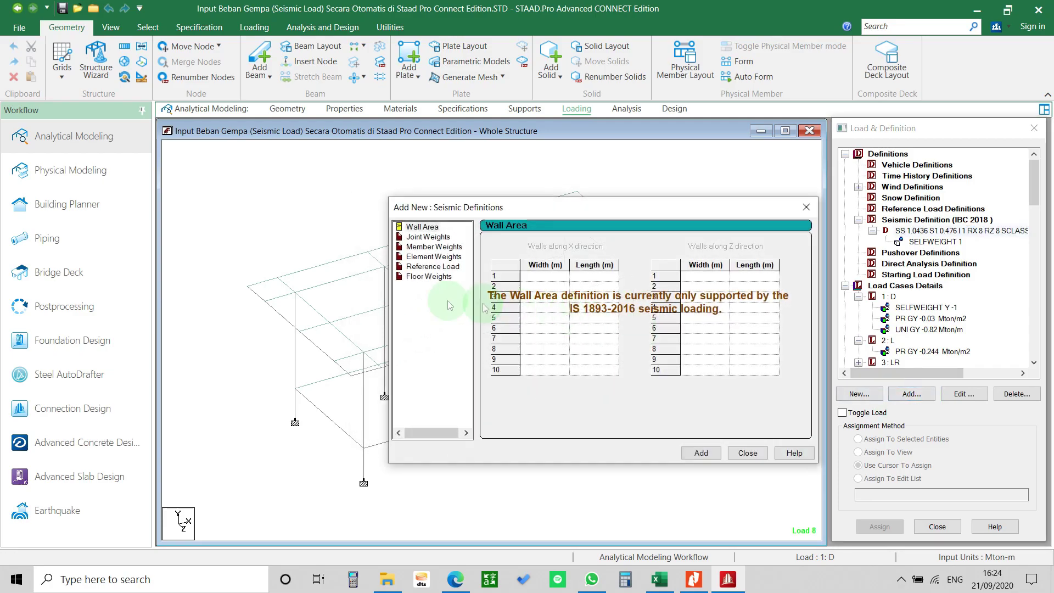
{"action": "left_click", "coordinate": [434, 247]}
{"action": "left_click", "coordinate": [609, 275]}
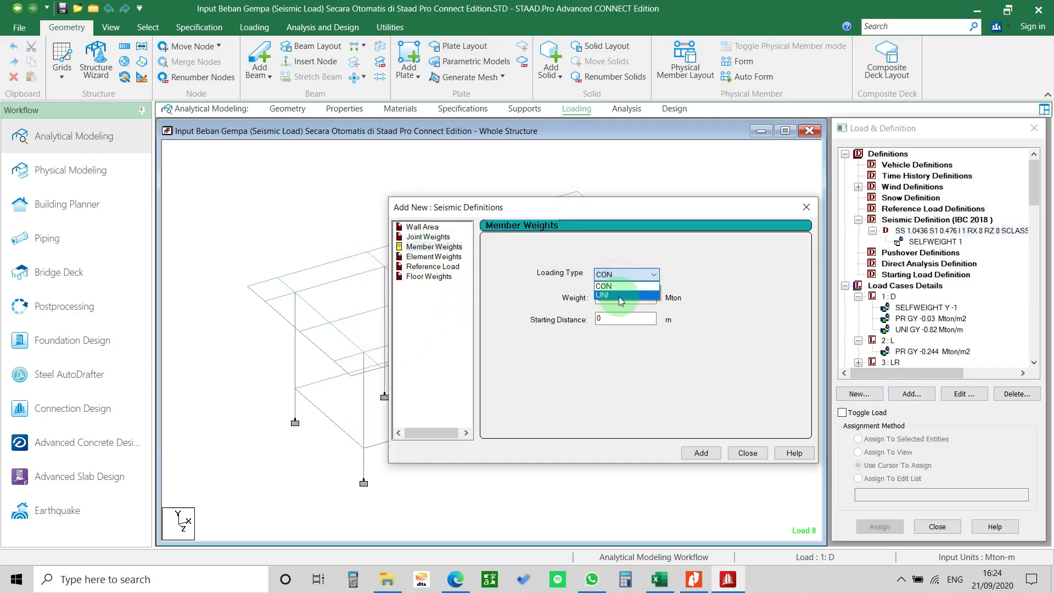
{"action": "left_click", "coordinate": [624, 296]}
{"action": "scroll", "coordinate": [873, 324], "scroll_direction": "down", "scroll_amount": 1}
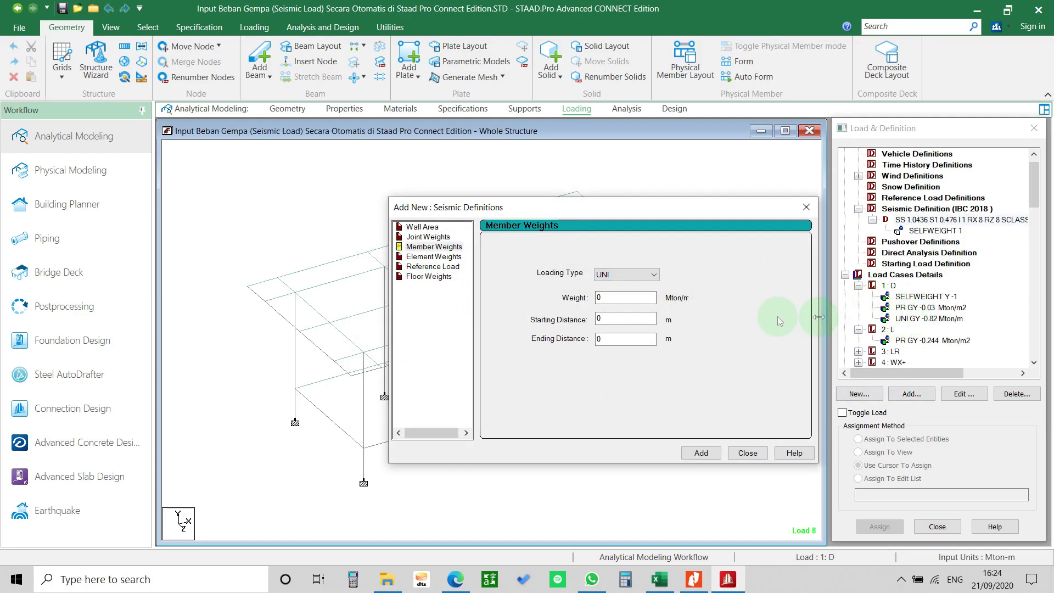
{"action": "left_click", "coordinate": [615, 274]}
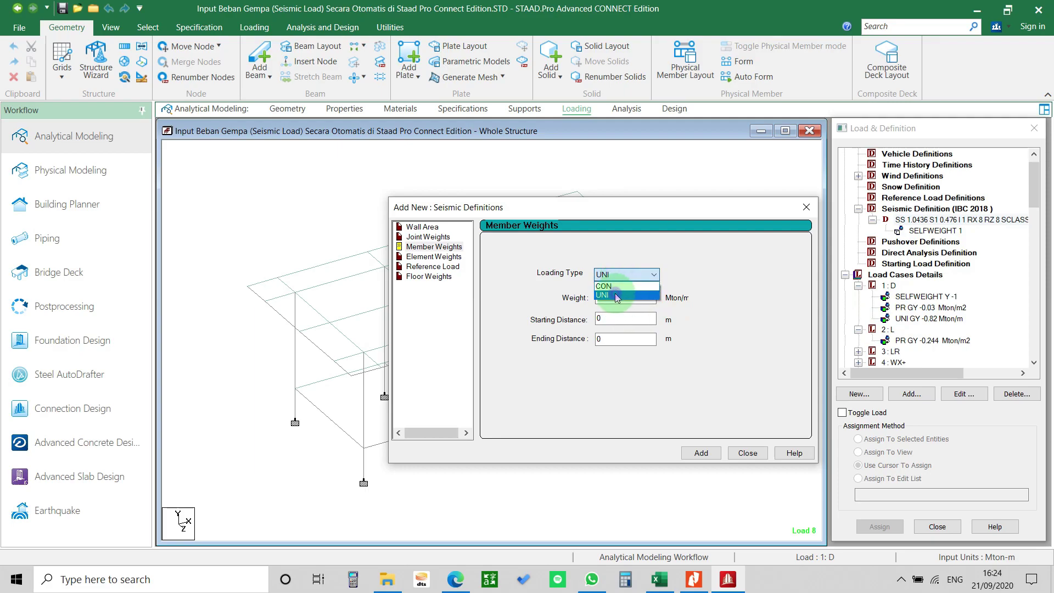
{"action": "left_click", "coordinate": [613, 296]}
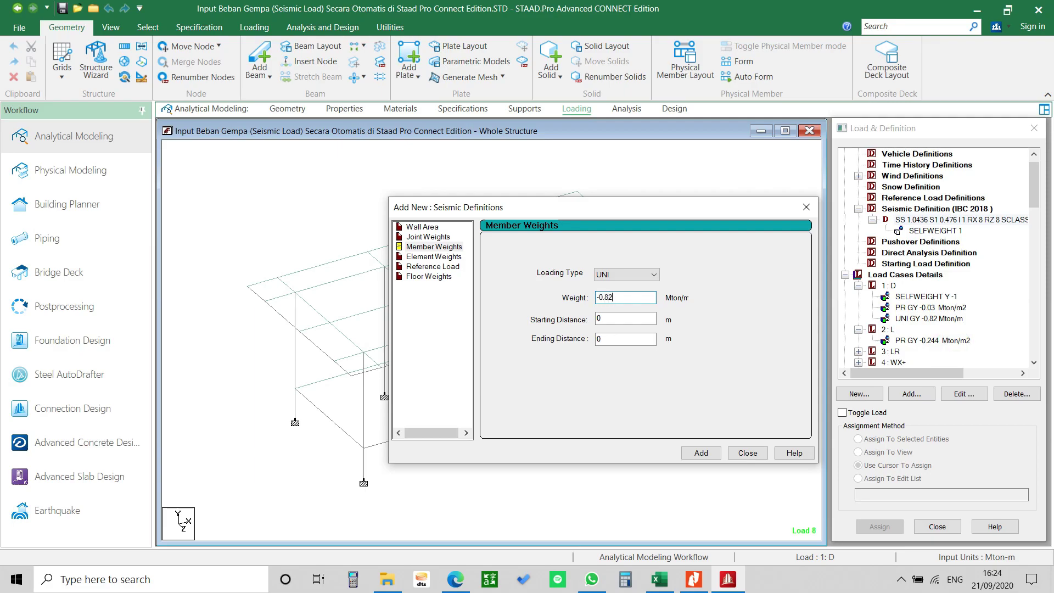
{"action": "left_click", "coordinate": [701, 452]}
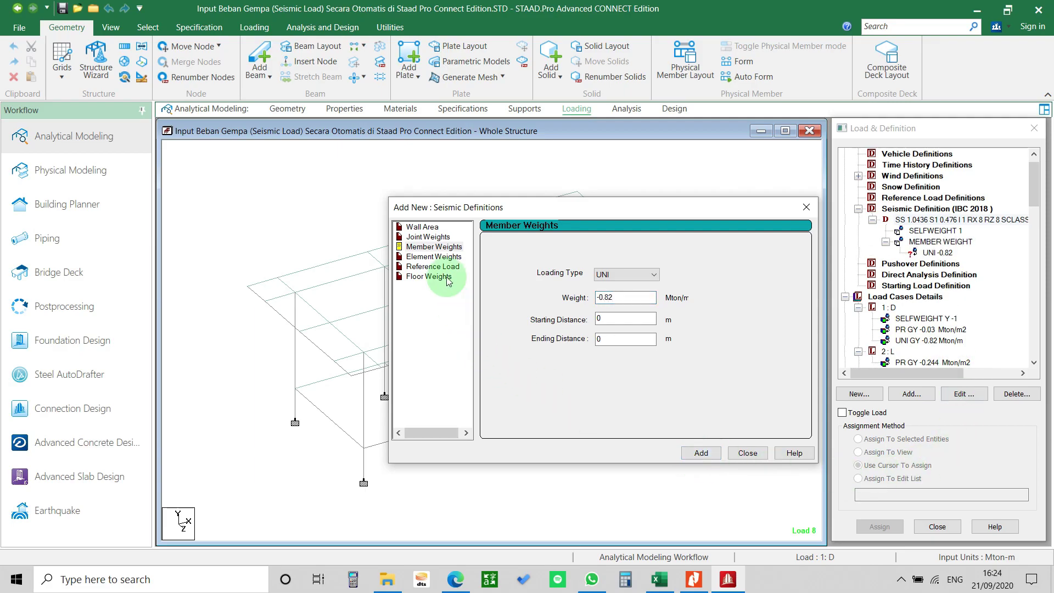
{"action": "left_click", "coordinate": [436, 258]}
{"action": "scroll", "coordinate": [943, 328], "scroll_direction": "down", "scroll_amount": 1}
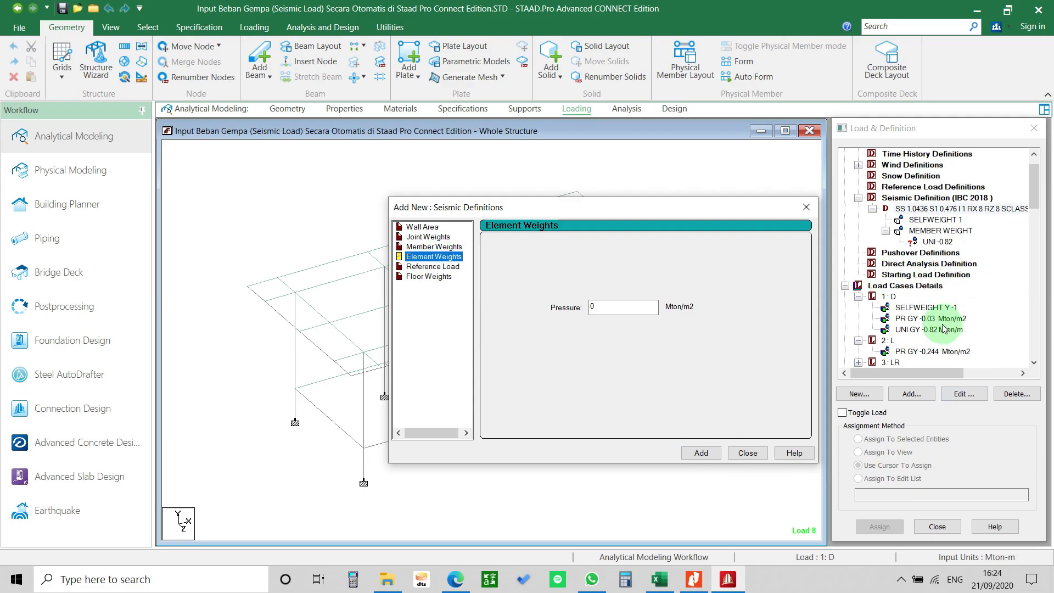
{"action": "left_click", "coordinate": [939, 322]}
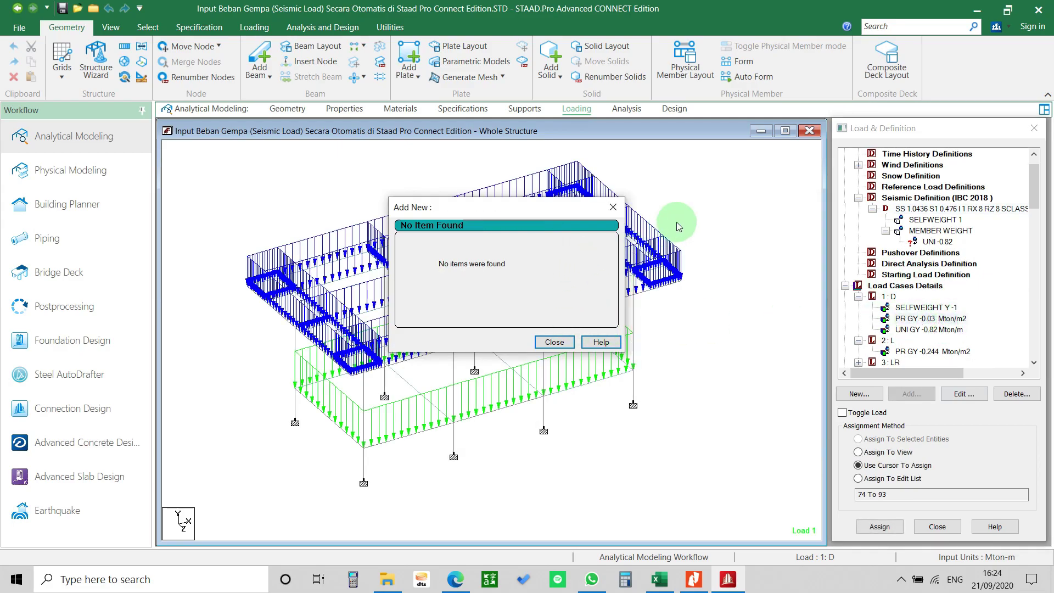
{"action": "left_click", "coordinate": [555, 342]}
Add an element weight with a pressure of -0.03 Mton/m2 to the IBC 2018 seismic definition
{"action": "left_click", "coordinate": [938, 231]}
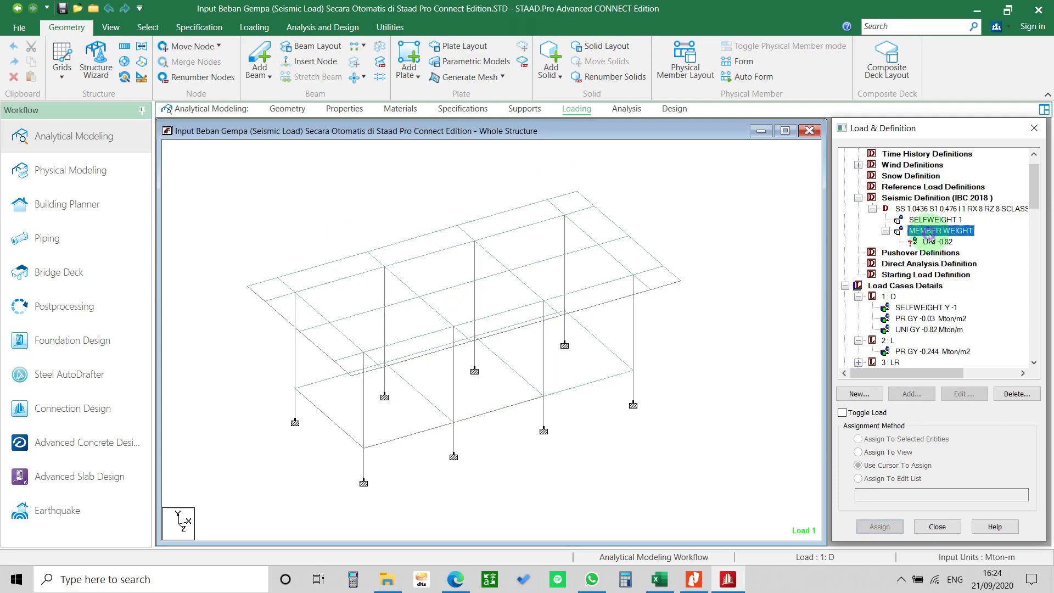
{"action": "left_click", "coordinate": [933, 208]}
{"action": "left_click", "coordinate": [911, 393]}
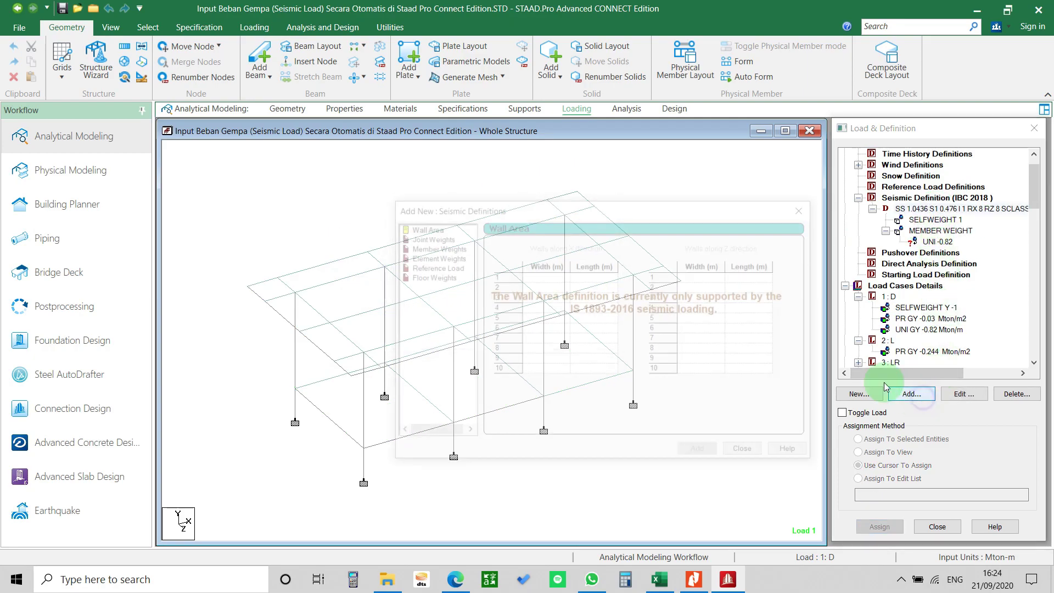
{"action": "left_click", "coordinate": [434, 256]}
{"action": "double_click", "coordinate": [599, 306]}
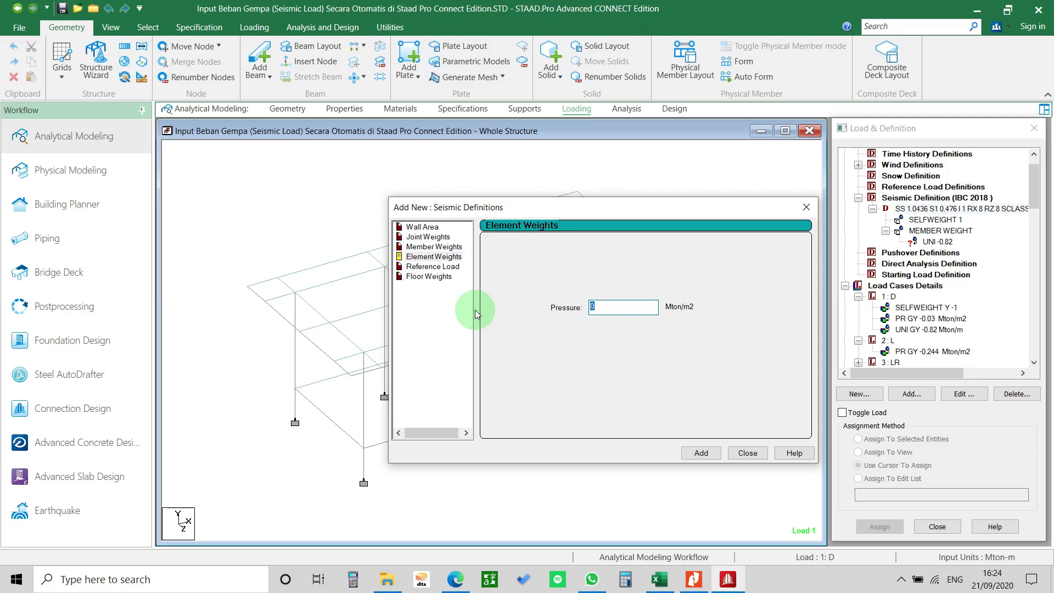
{"action": "type", "text": "-0.03"}
{"action": "left_click", "coordinate": [701, 453]}
{"action": "left_click", "coordinate": [747, 453]}
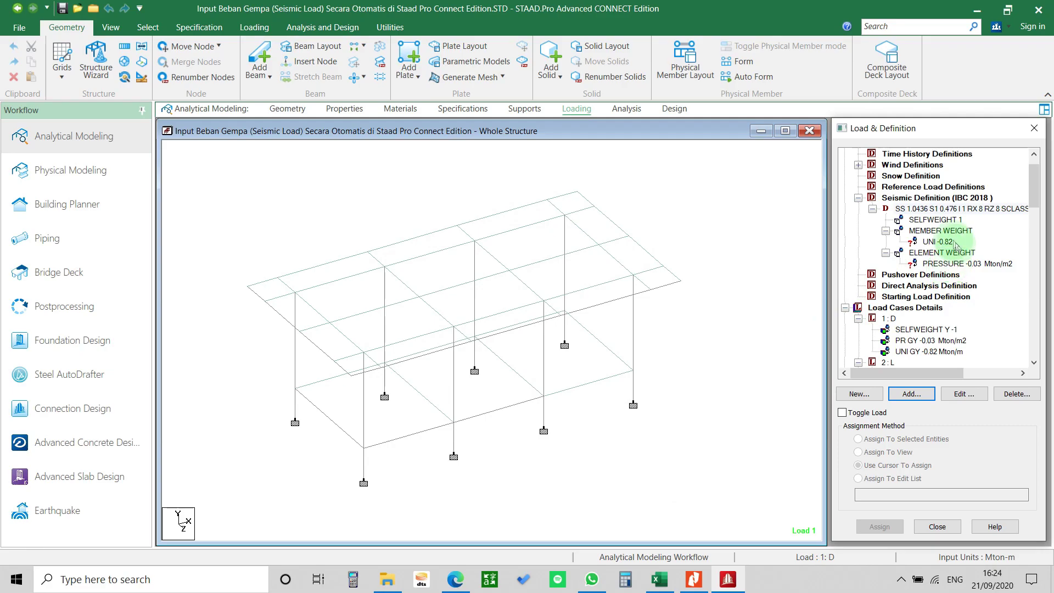
Assign the UNI -0.82 member weight to the perimeter beams of the lower floor
{"action": "left_click", "coordinate": [942, 220]}
{"action": "scroll", "coordinate": [670, 331], "scroll_direction": "down", "scroll_amount": 1}
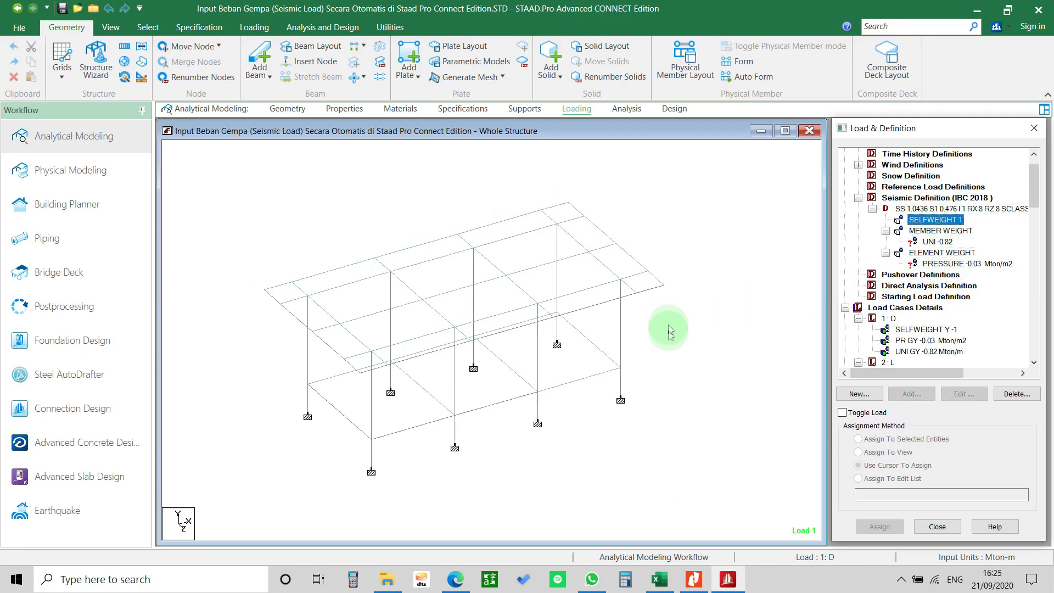
{"action": "middle_click_drag", "start_coordinate": [648, 380], "coordinate": [675, 363]}
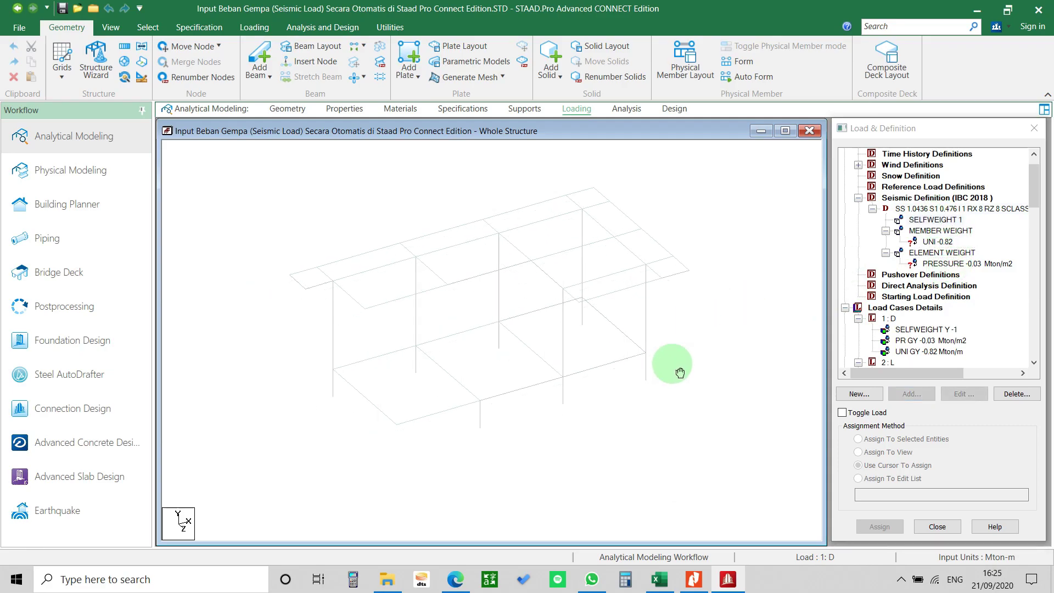
{"action": "left_click", "coordinate": [940, 231]}
{"action": "left_click", "coordinate": [935, 242]}
{"action": "left_click", "coordinate": [767, 290]}
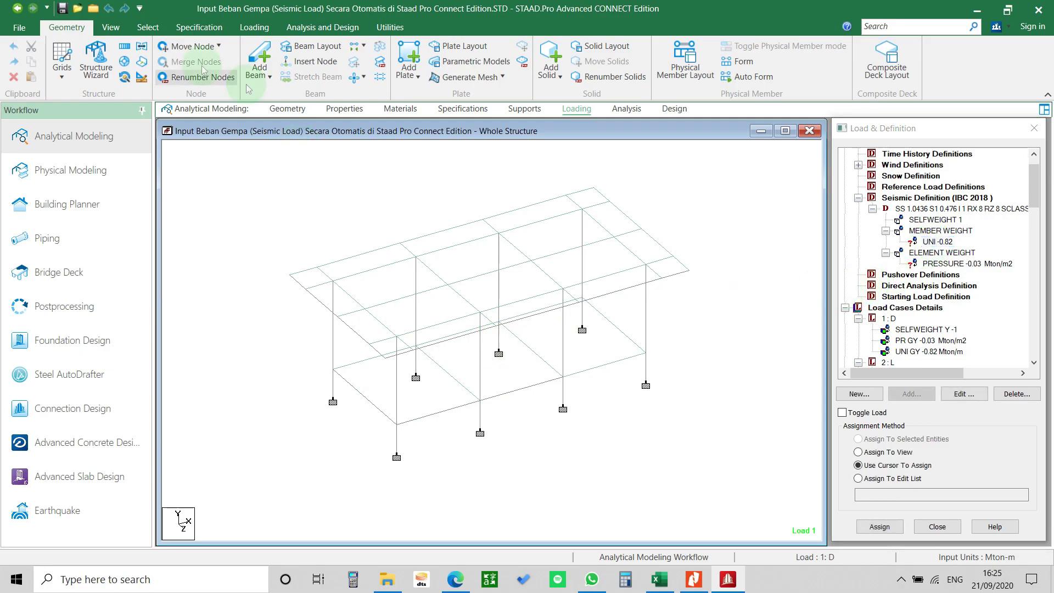
{"action": "left_click", "coordinate": [147, 27]}
{"action": "left_click", "coordinate": [47, 62]}
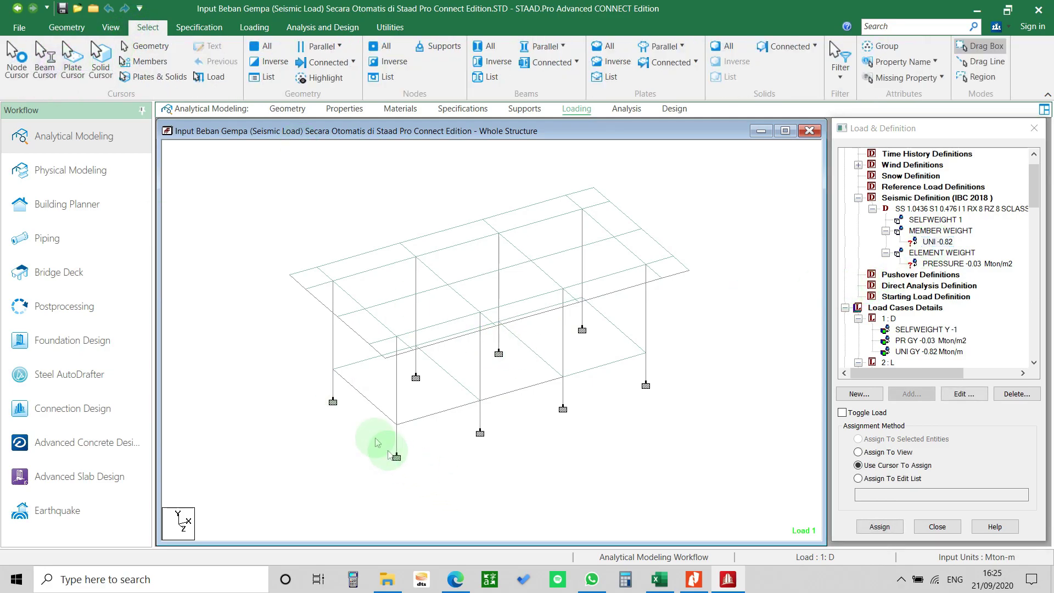
{"action": "left_click", "coordinate": [351, 363]}
{"action": "left_click", "coordinate": [360, 393], "text": "ctrl"}
{"action": "left_click", "coordinate": [461, 406], "text": "ctrl"}
{"action": "left_click", "coordinate": [521, 388], "text": "ctrl"}
{"action": "left_click", "coordinate": [604, 366], "text": "ctrl"}
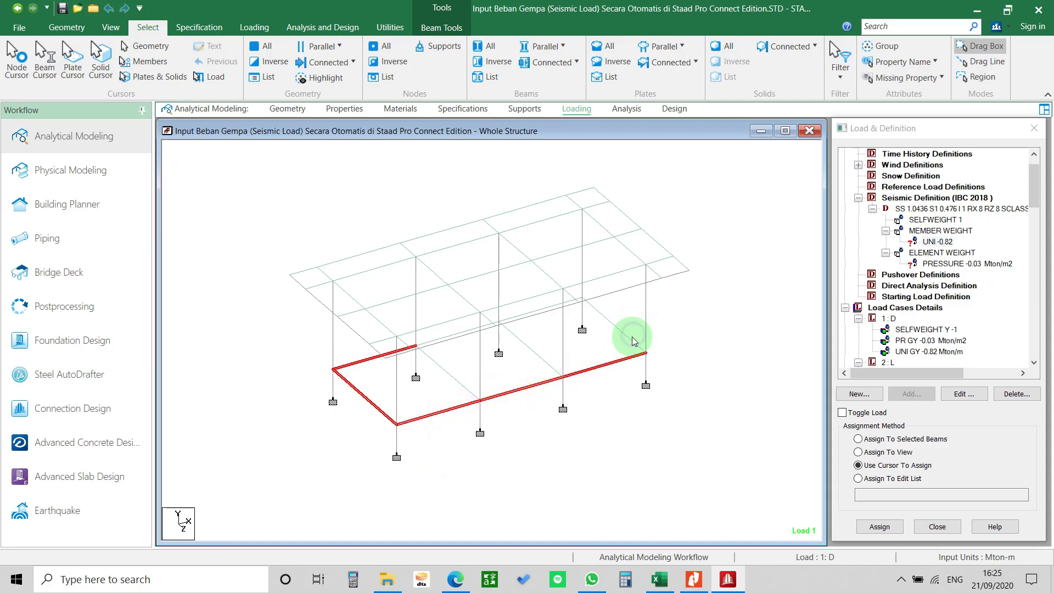
{"action": "left_click", "coordinate": [549, 326], "text": "ctrl"}
{"action": "left_click", "coordinate": [461, 345], "text": "ctrl"}
{"action": "left_click", "coordinate": [942, 245]}
{"action": "left_click", "coordinate": [878, 439]}
{"action": "left_click", "coordinate": [879, 525]}
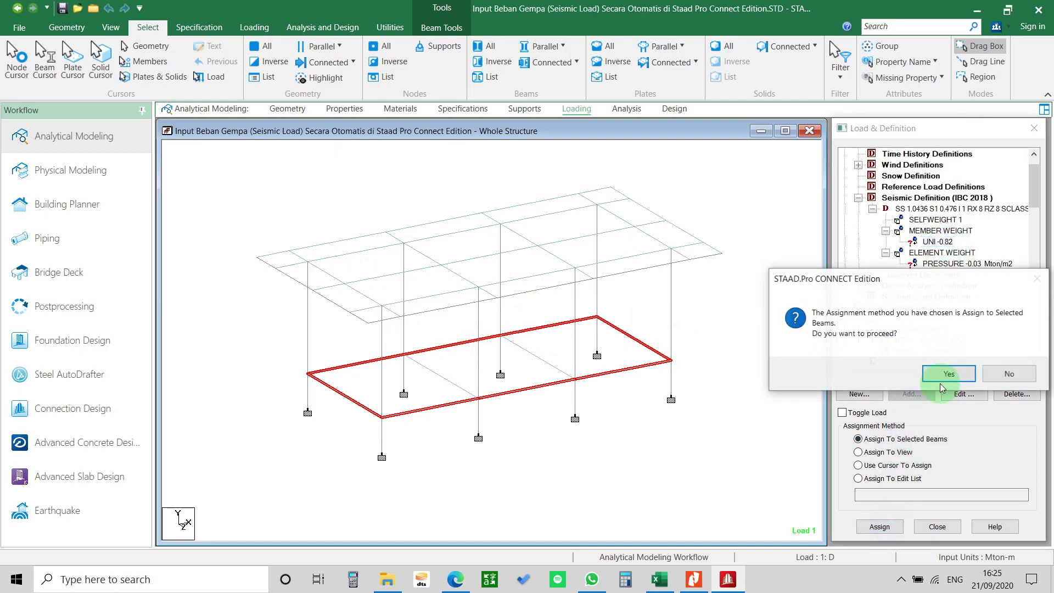
{"action": "left_click", "coordinate": [949, 373]}
Assign the -0.03 Mton/m2 element weight pressure to all plates of the upper level
{"action": "left_click", "coordinate": [964, 264]}
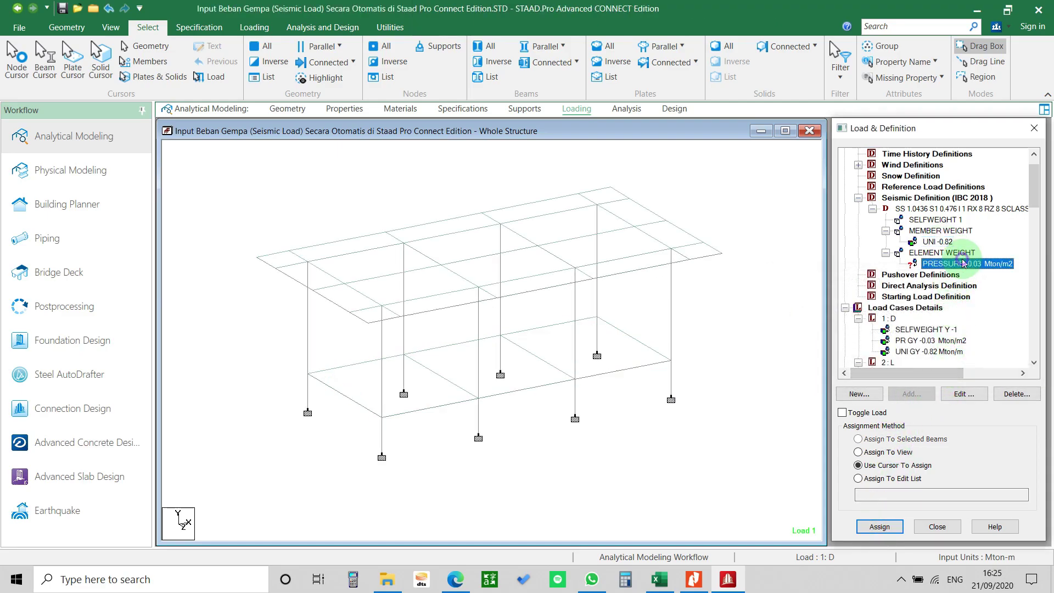
{"action": "left_click", "coordinate": [76, 61]}
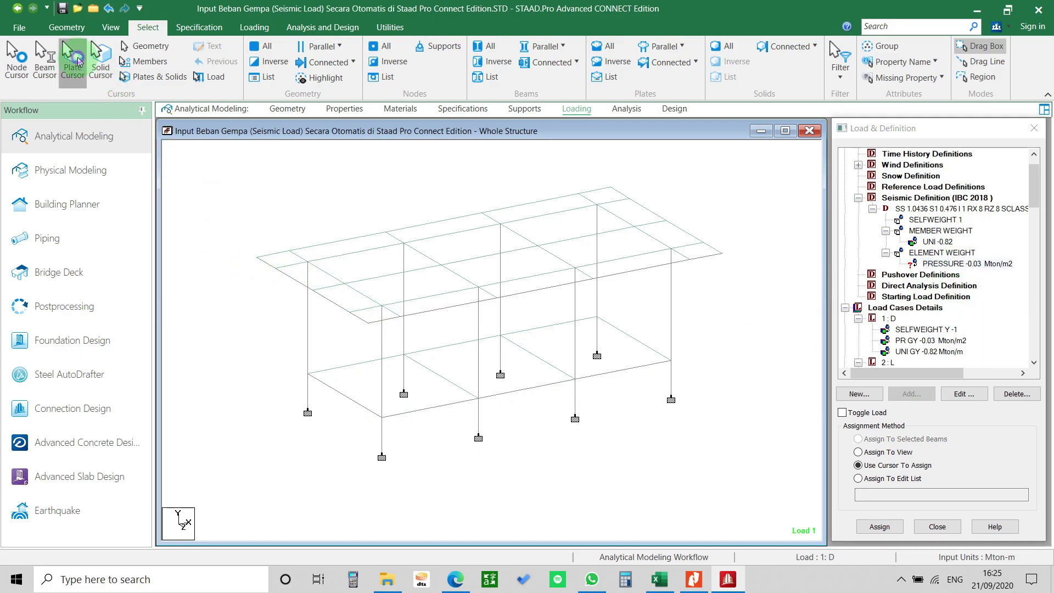
{"action": "left_click_drag", "start_coordinate": [736, 165], "coordinate": [251, 335]}
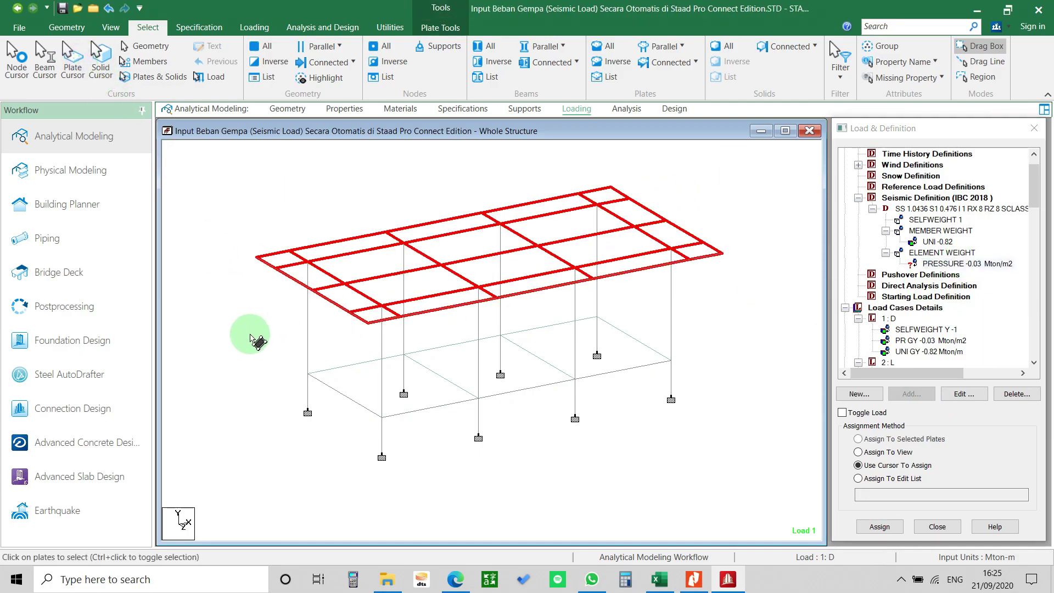
{"action": "left_click", "coordinate": [969, 264]}
{"action": "left_click", "coordinate": [916, 438]}
{"action": "left_click", "coordinate": [888, 530]}
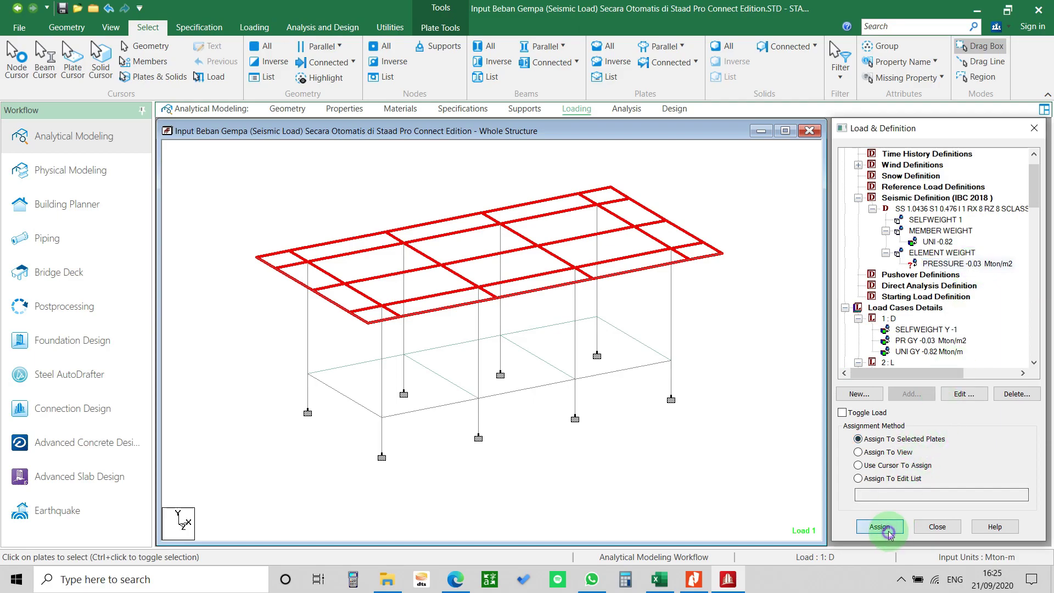
{"action": "left_click", "coordinate": [944, 372]}
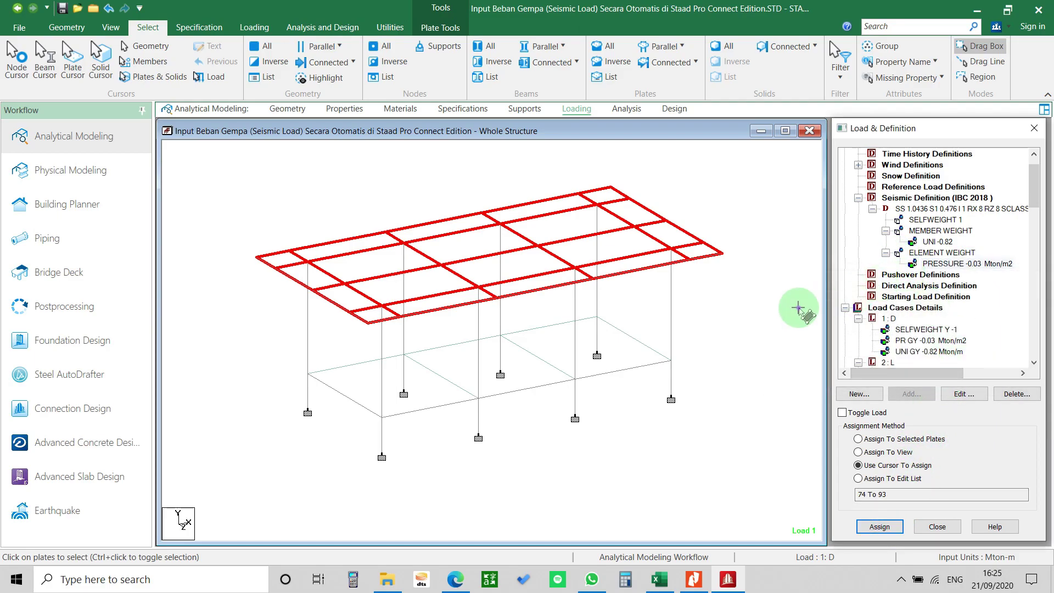
Collapse the Definitions group and load cases 1: D and 2: L in the load tree
{"action": "left_click", "coordinate": [928, 209]}
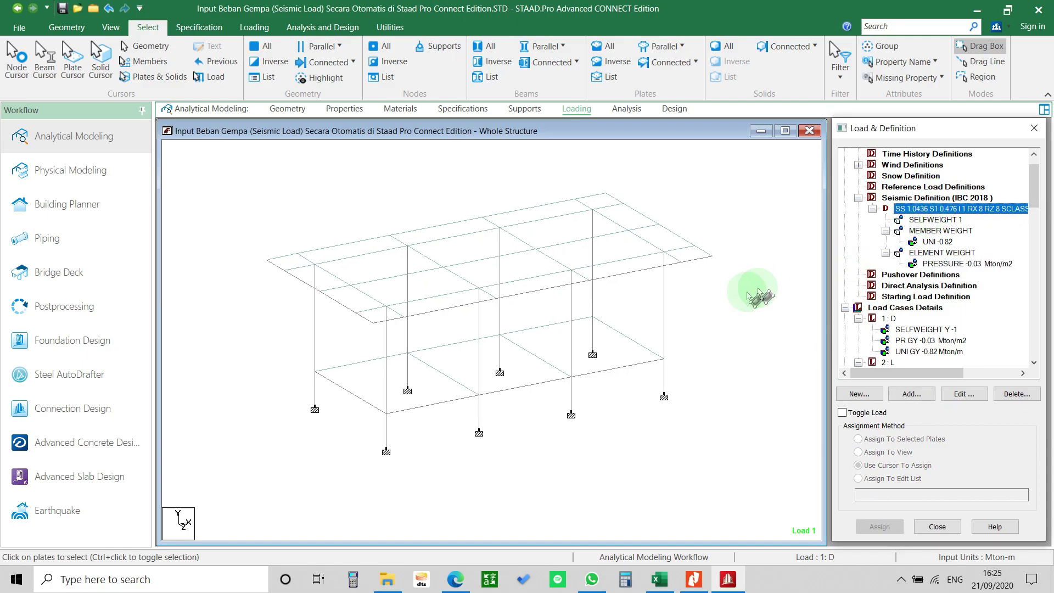
{"action": "scroll", "coordinate": [901, 277], "scroll_direction": "down", "scroll_amount": 1}
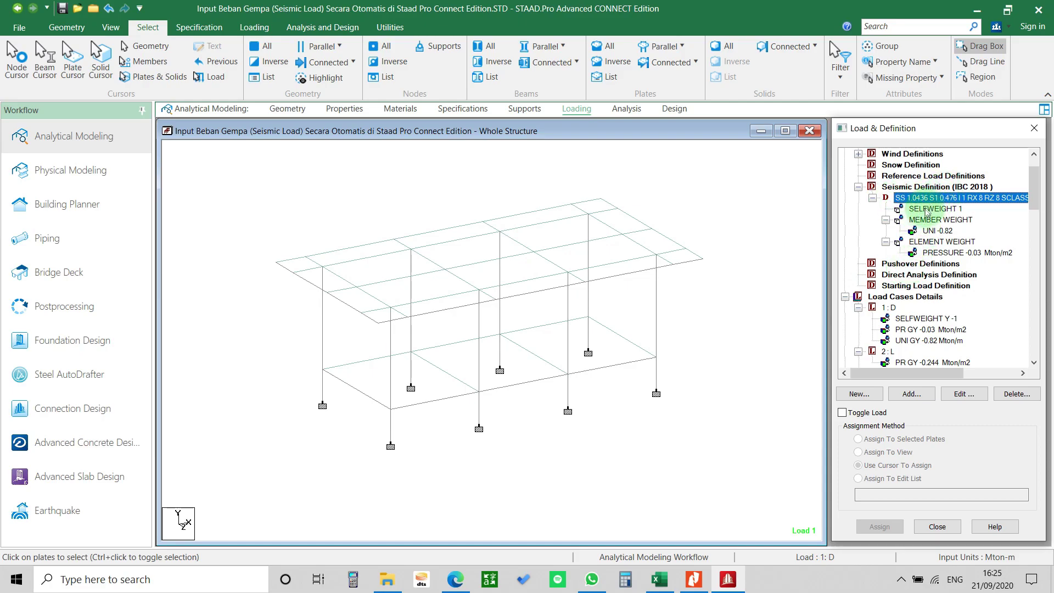
{"action": "scroll", "coordinate": [928, 226], "scroll_direction": "down", "scroll_amount": 2}
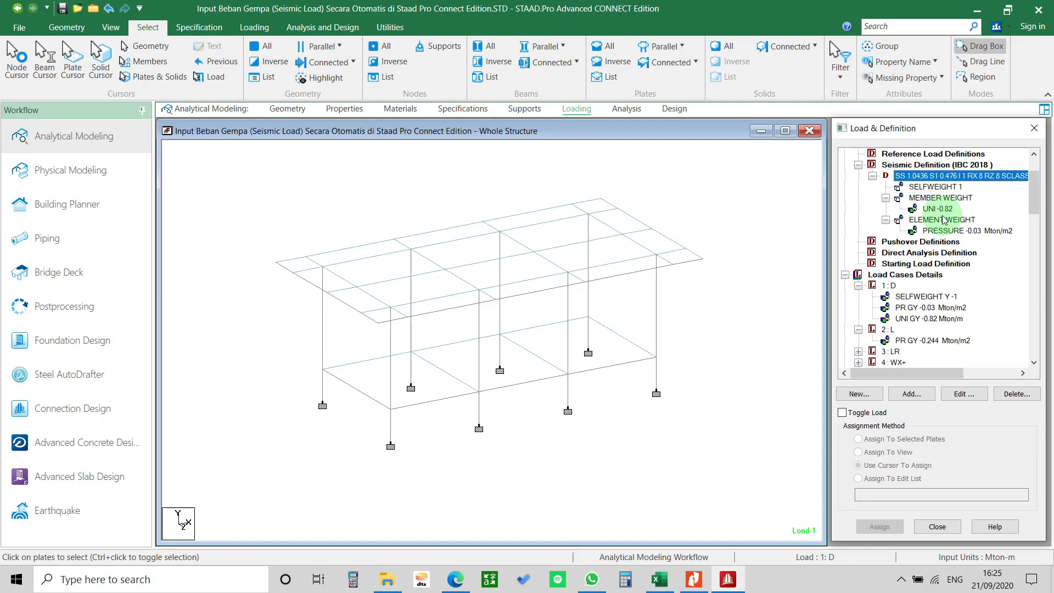
{"action": "scroll", "coordinate": [911, 212], "scroll_direction": "up", "scroll_amount": 1}
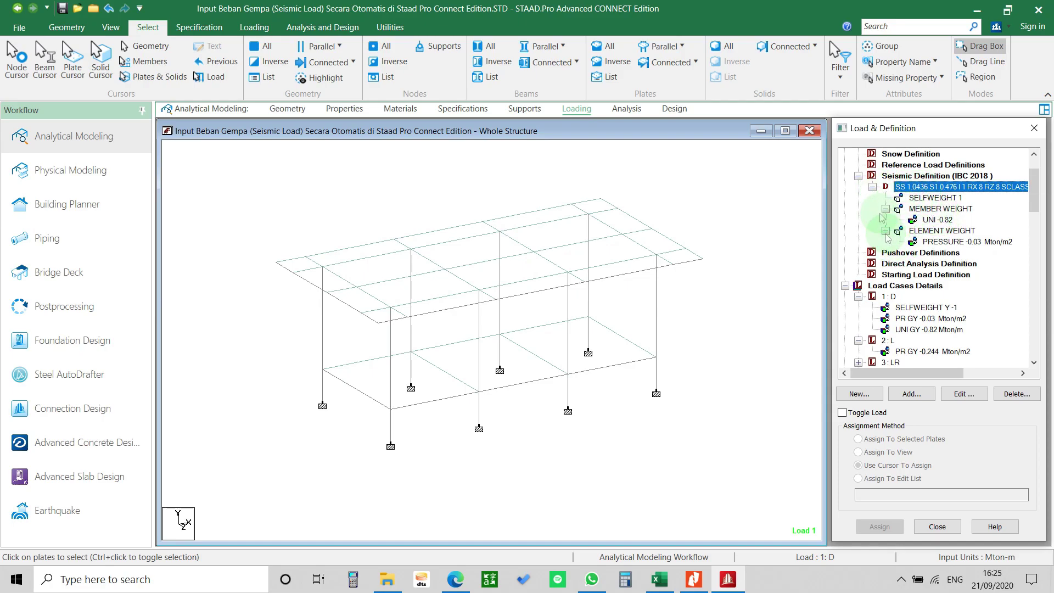
{"action": "left_click", "coordinate": [872, 187]}
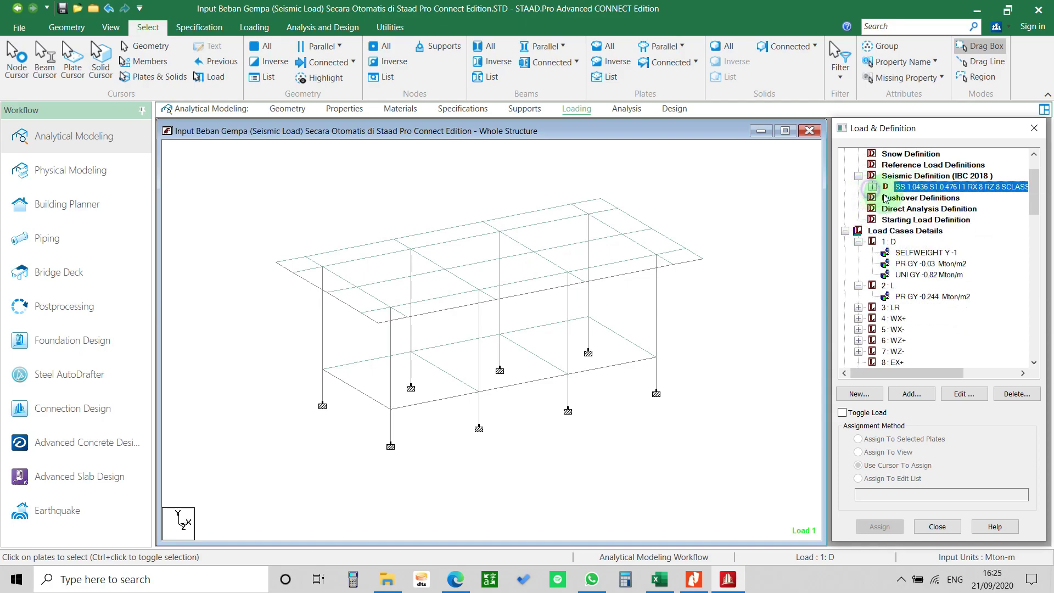
{"action": "left_click", "coordinate": [858, 179]}
{"action": "scroll", "coordinate": [860, 185], "scroll_direction": "up", "scroll_amount": 4}
{"action": "left_click", "coordinate": [845, 154]}
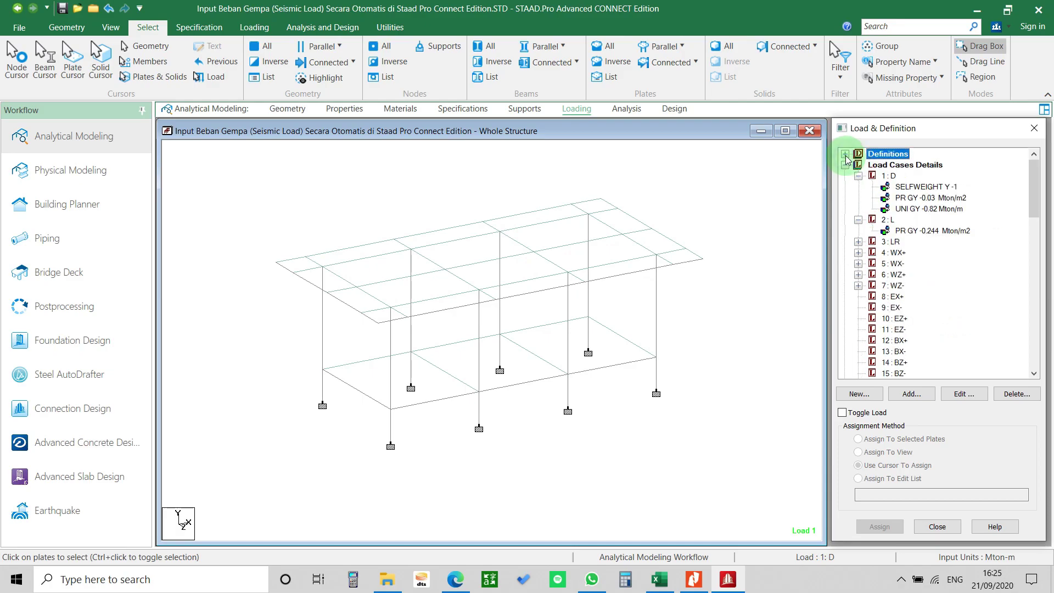
{"action": "left_click", "coordinate": [859, 176]}
{"action": "left_click", "coordinate": [858, 187]}
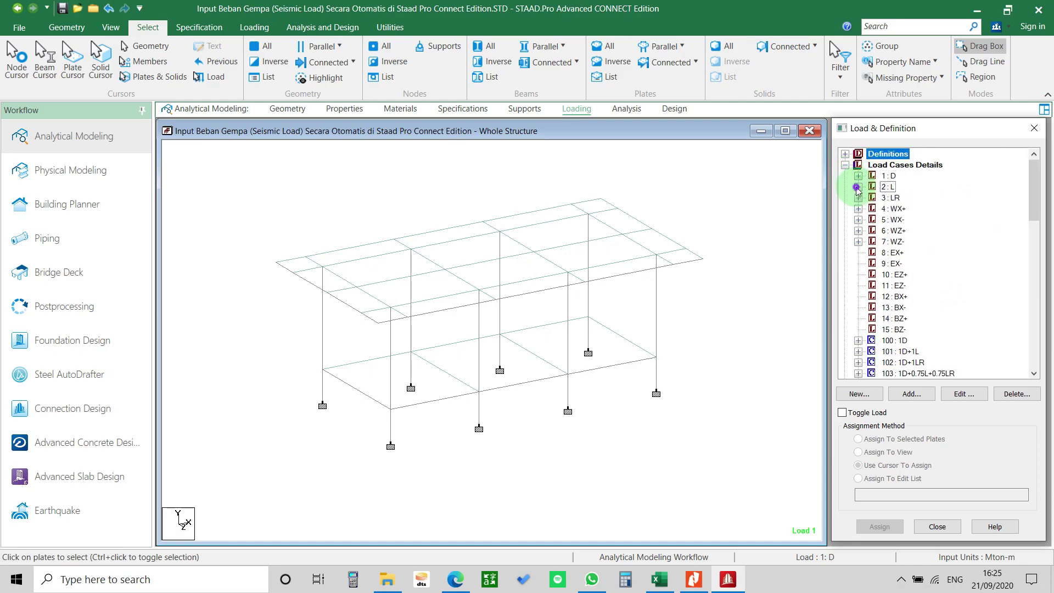
{"action": "left_click", "coordinate": [878, 165]}
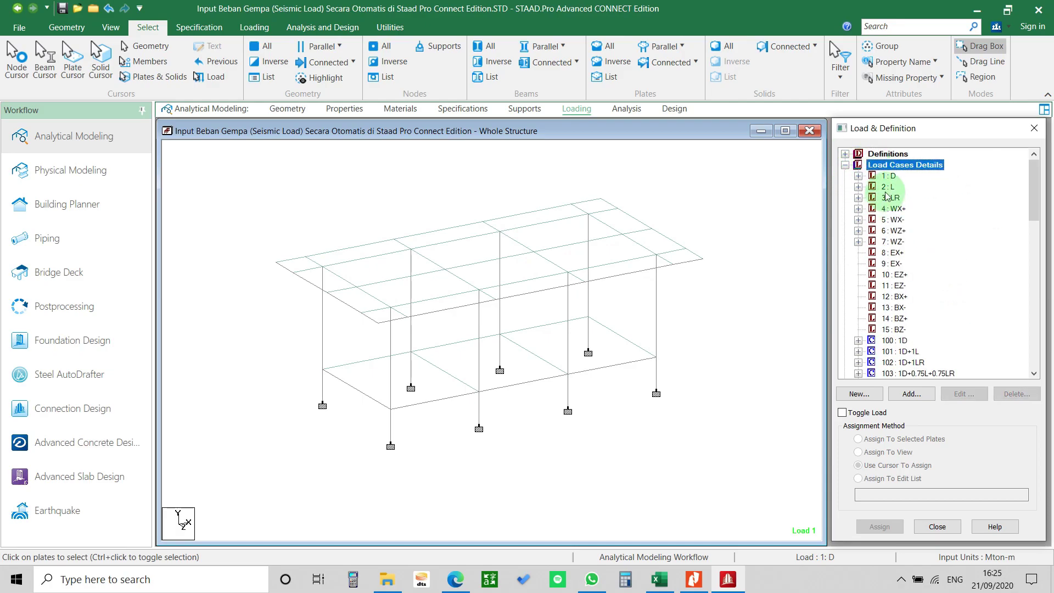
Add a seismic load in the X direction with factor 1 to load case 8: EX+
{"action": "scroll", "coordinate": [894, 211], "scroll_direction": "down", "scroll_amount": 1}
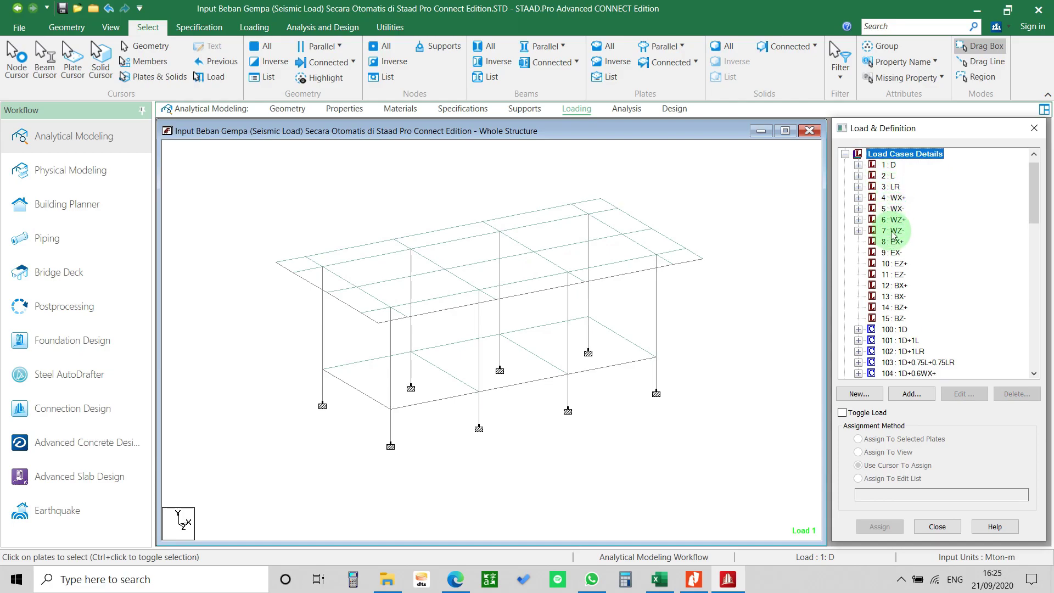
{"action": "left_click", "coordinate": [894, 241]}
{"action": "left_click", "coordinate": [895, 253]}
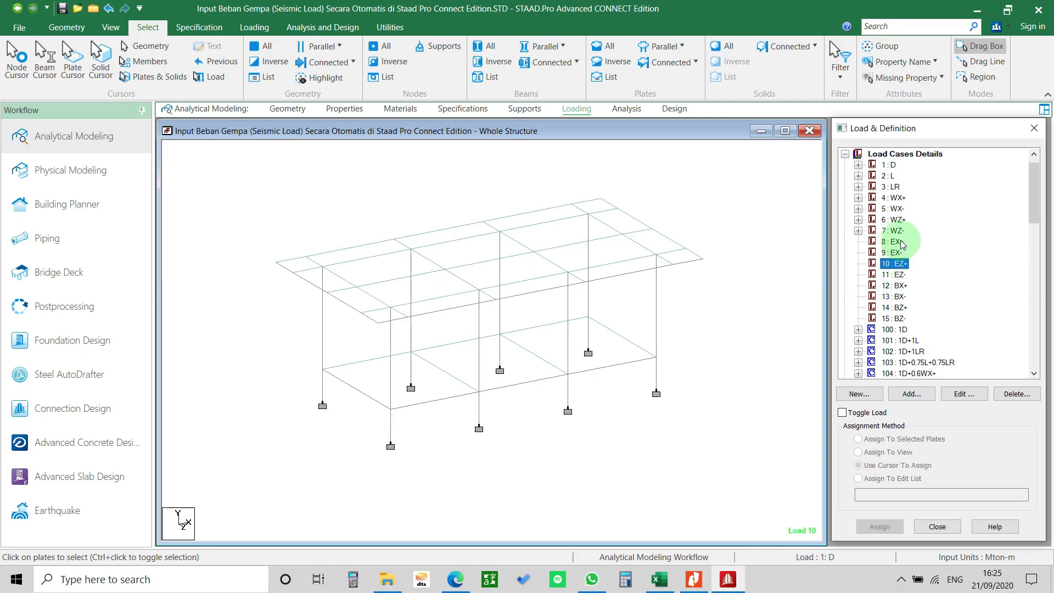
{"action": "left_click", "coordinate": [911, 394]}
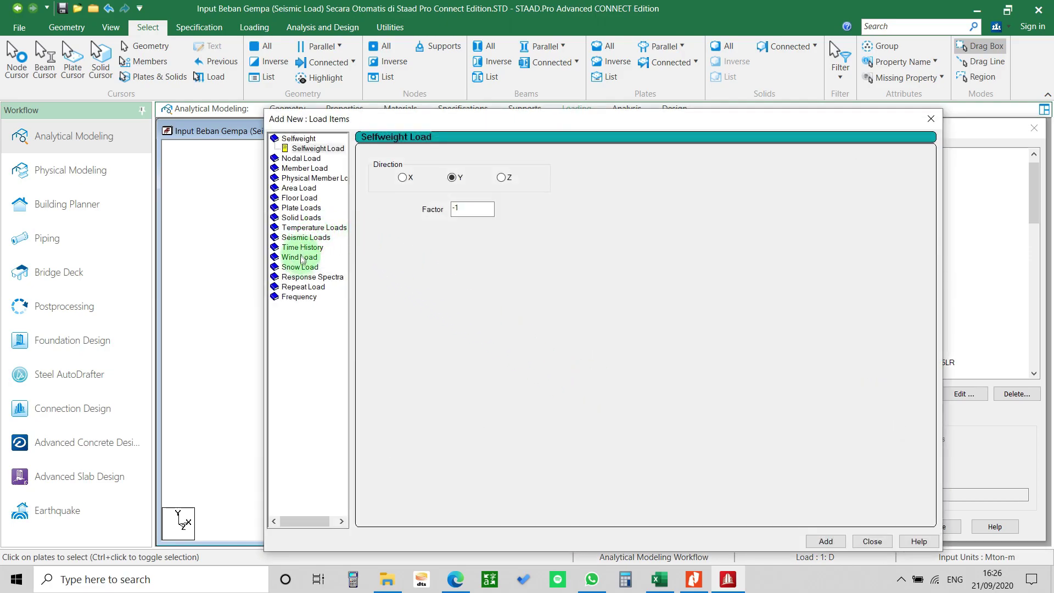
{"action": "left_click", "coordinate": [304, 237]}
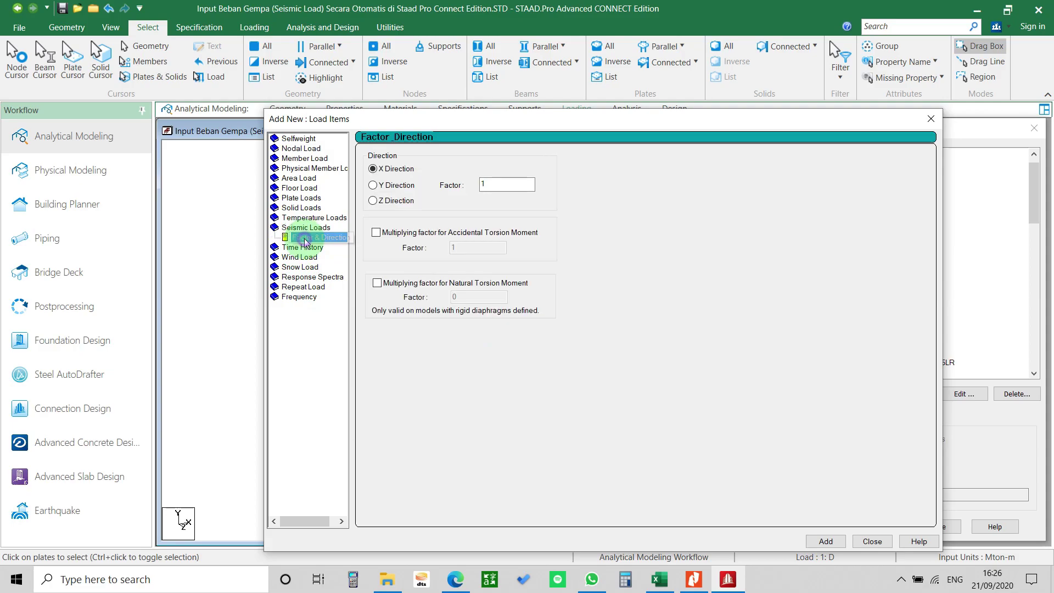
{"action": "left_click_drag", "start_coordinate": [570, 121], "coordinate": [364, 108]}
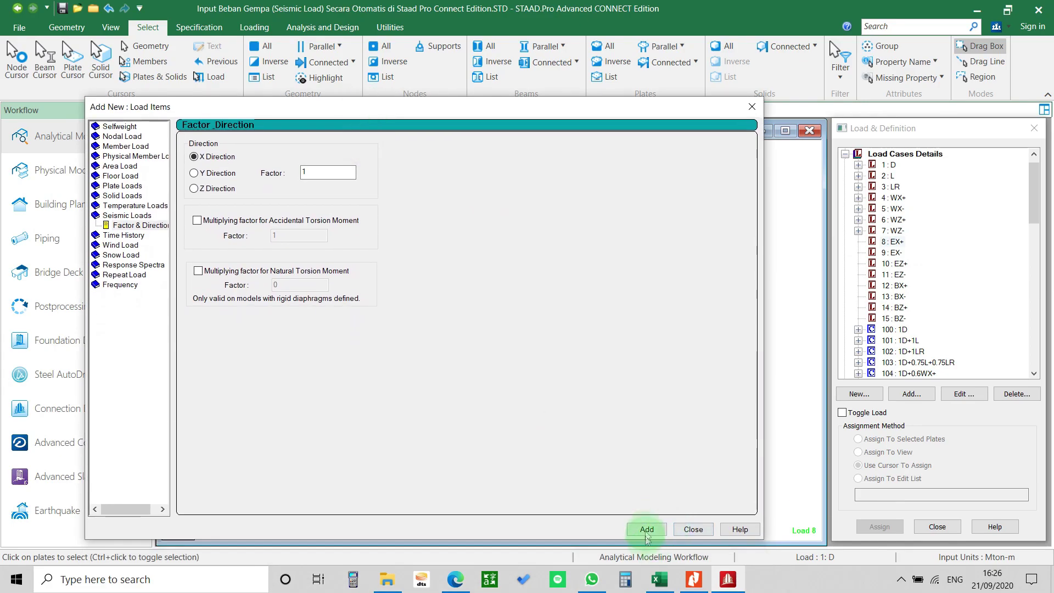
{"action": "left_click", "coordinate": [646, 528]}
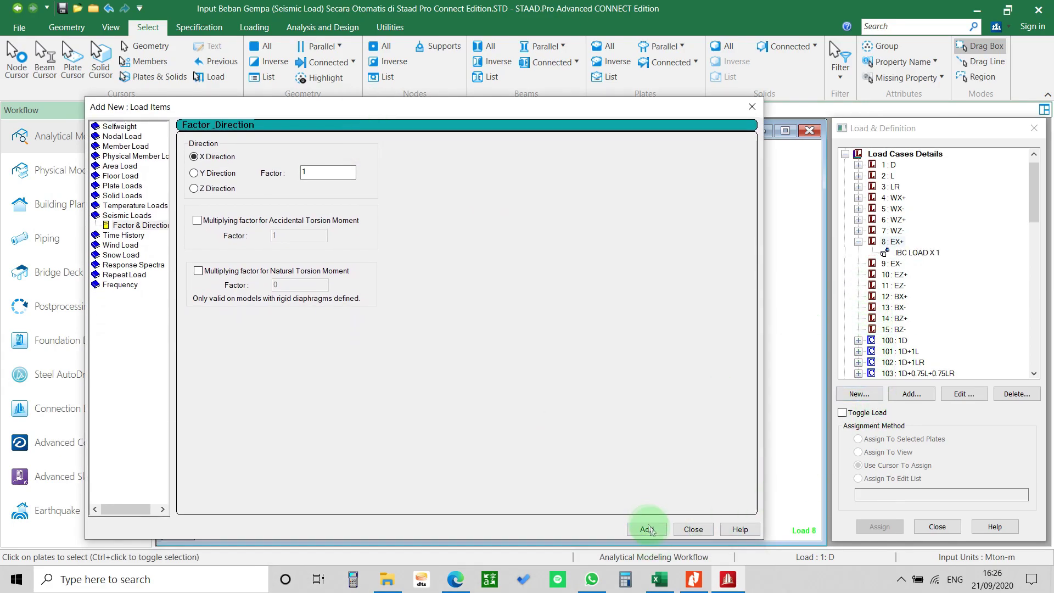
{"action": "left_click", "coordinate": [693, 528]}
Add a seismic load in the X direction with factor -1 to load case 9: EX-
{"action": "left_click", "coordinate": [892, 263]}
{"action": "left_click", "coordinate": [911, 394]}
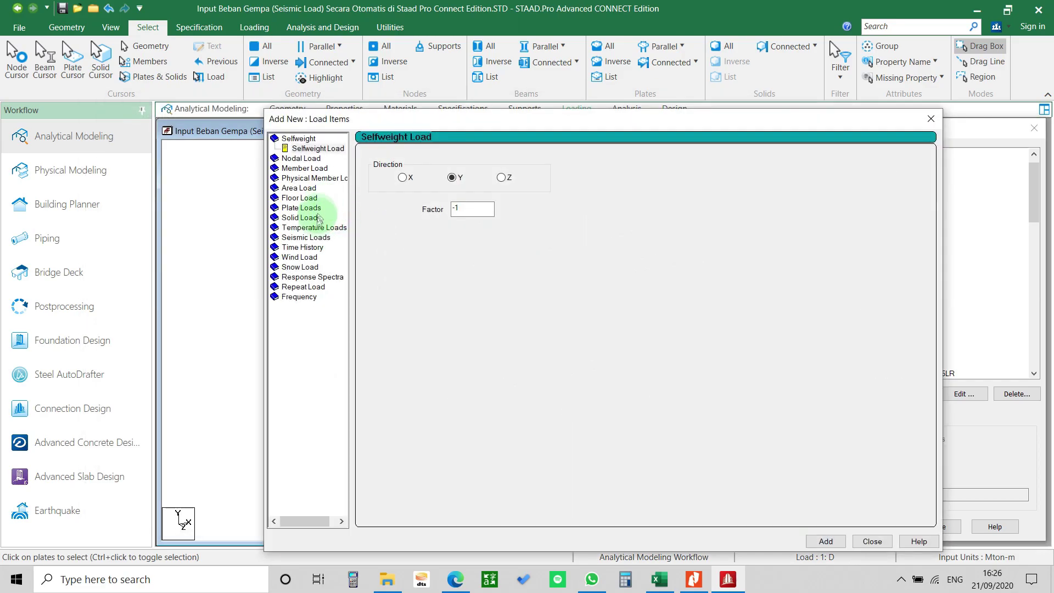
{"action": "left_click", "coordinate": [308, 239]}
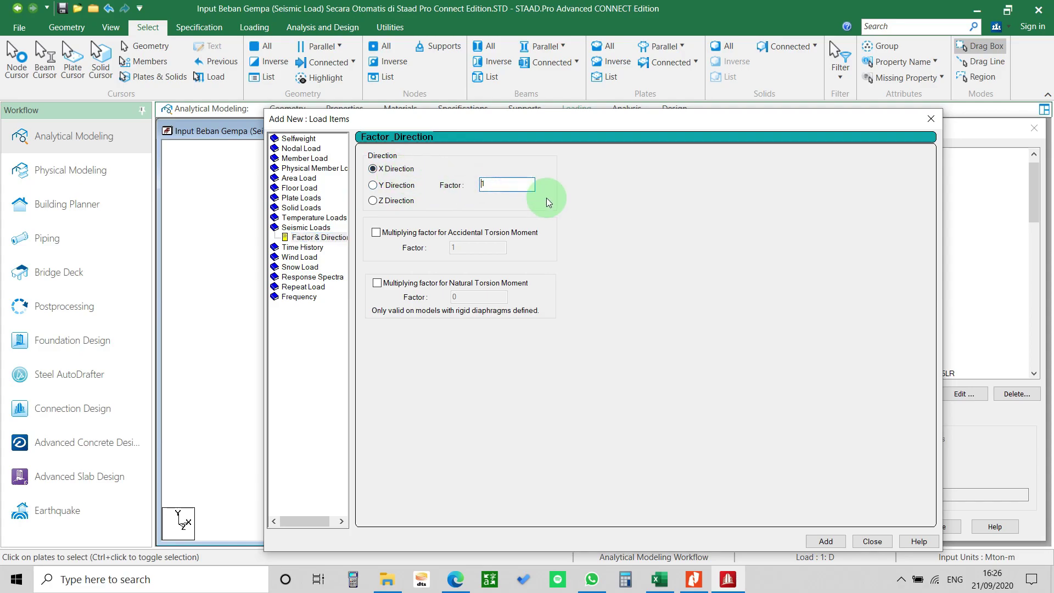
{"action": "key", "text": "Home"}
{"action": "type", "text": "-"}
{"action": "left_click", "coordinate": [825, 541]}
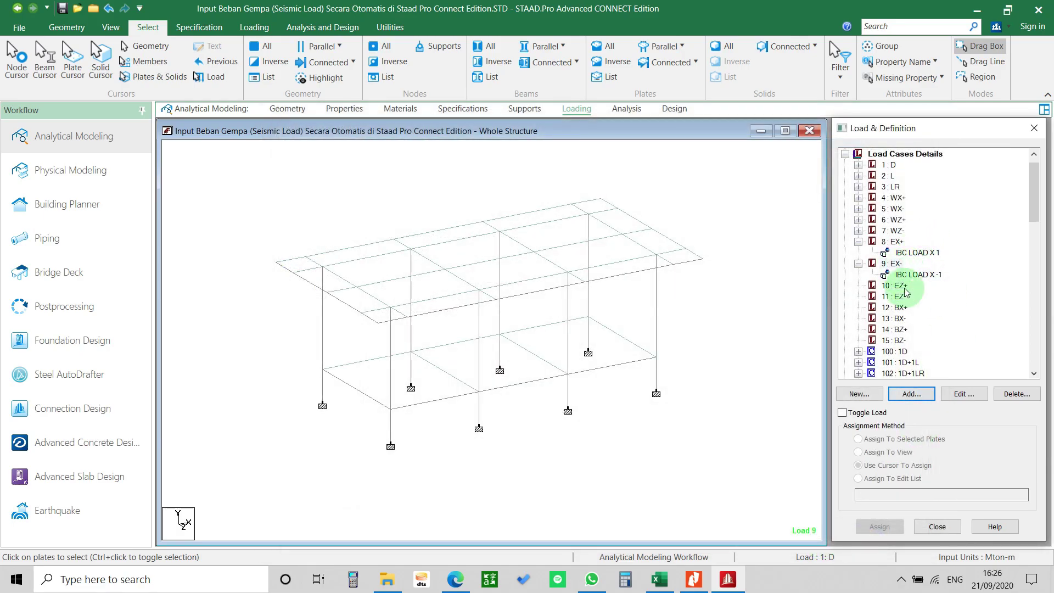
Add a seismic load in the Z direction with factor 1 to load case 10: EZ+
{"action": "left_click", "coordinate": [912, 394]}
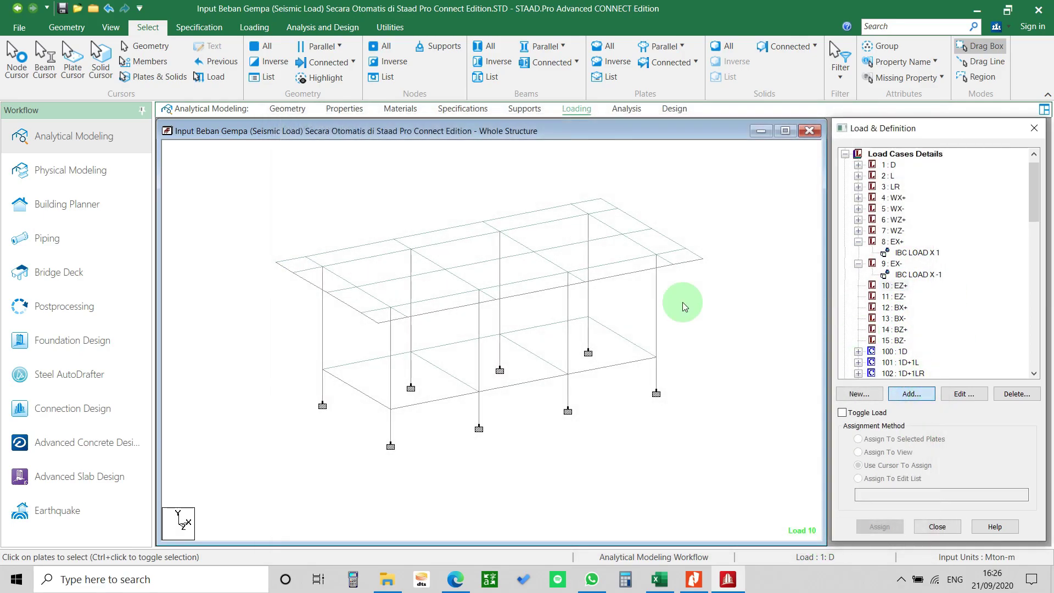
{"action": "left_click", "coordinate": [306, 238]}
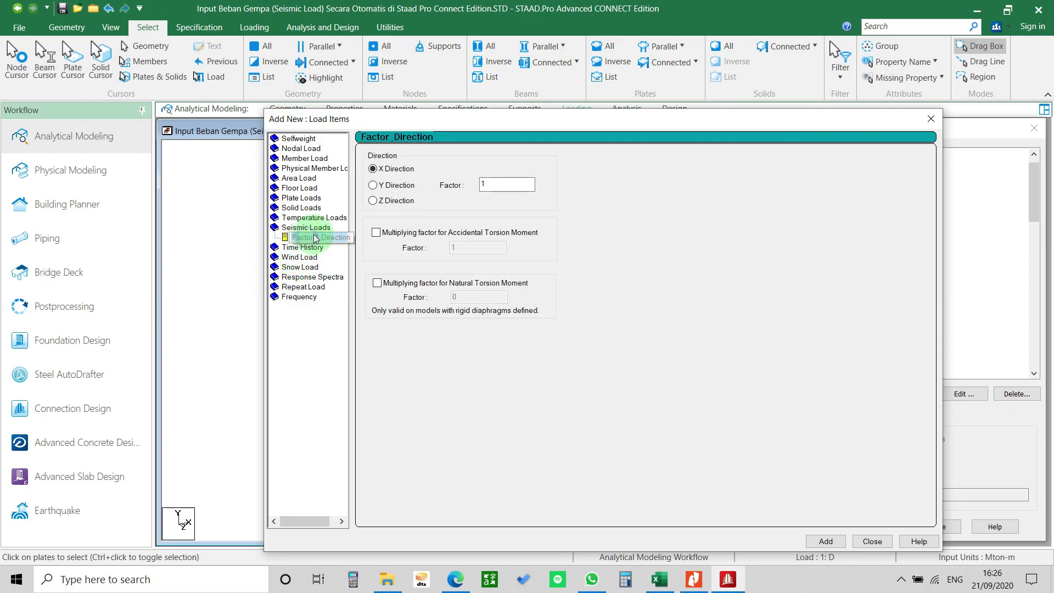
{"action": "left_click", "coordinate": [391, 200]}
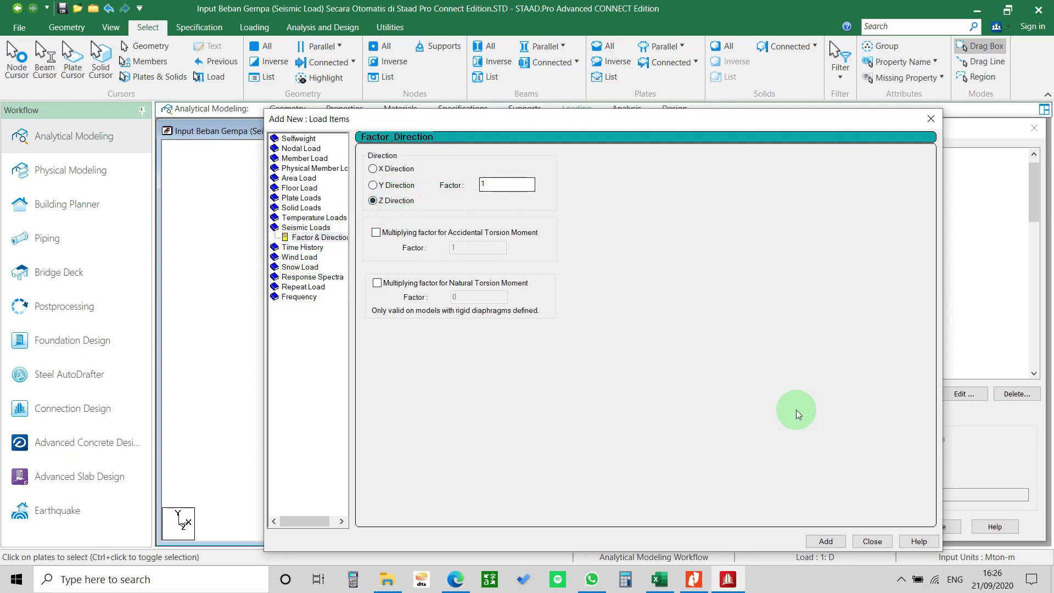
{"action": "left_click", "coordinate": [826, 542]}
{"action": "left_click", "coordinate": [860, 542]}
Add a seismic load in the Z direction with factor -1 to load case 11: EZ-
{"action": "left_click", "coordinate": [895, 309]}
{"action": "left_click", "coordinate": [912, 394]}
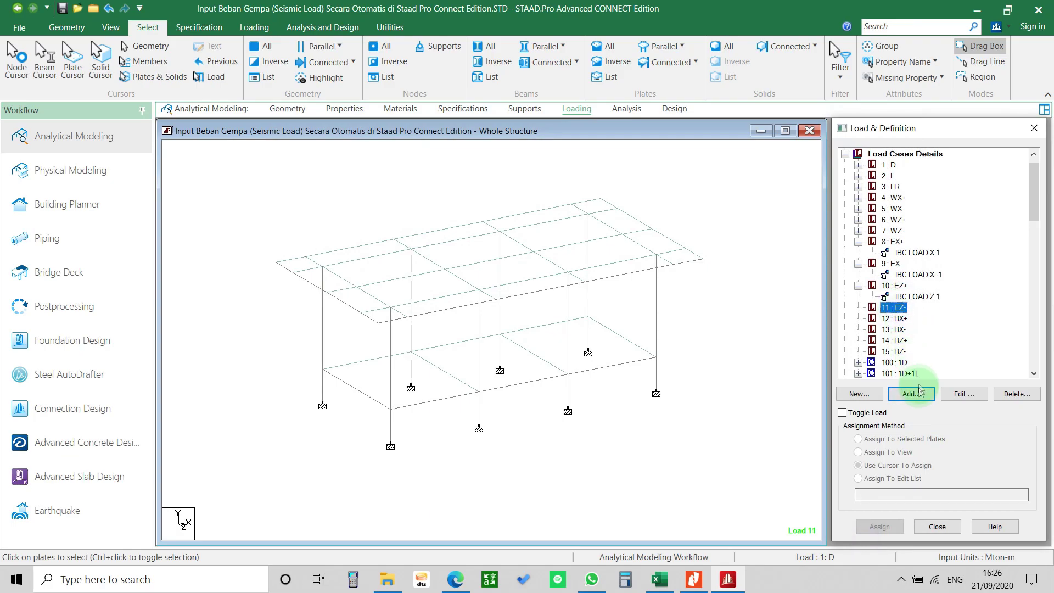
{"action": "left_click", "coordinate": [594, 341]}
{"action": "left_click", "coordinate": [503, 330]}
{"action": "left_click", "coordinate": [320, 215]}
{"action": "left_click", "coordinate": [310, 236]}
{"action": "left_click", "coordinate": [396, 185]}
{"action": "left_click", "coordinate": [390, 200]}
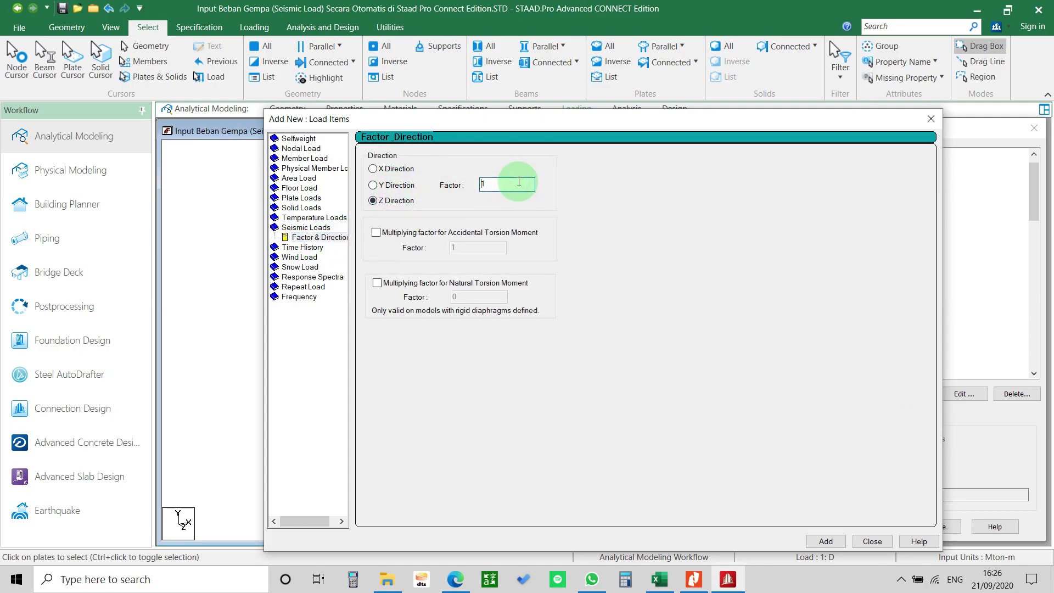
{"action": "type", "text": "-"}
{"action": "left_click", "coordinate": [825, 541]}
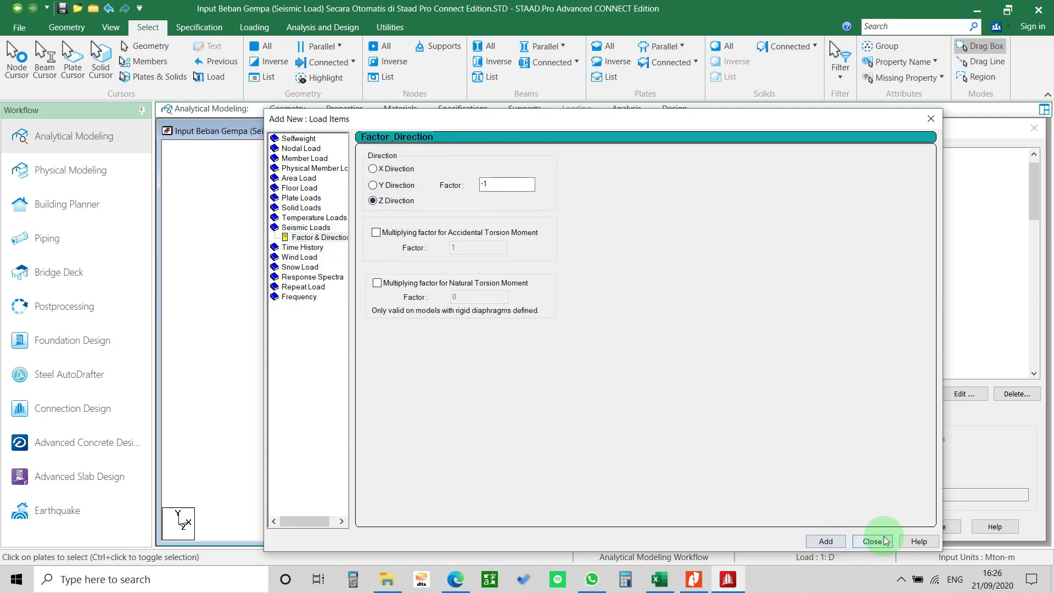
{"action": "left_click", "coordinate": [873, 541]}
Review the added IBC loads and collapse load cases 8: EX+ through 11: EZ- in the load tree
{"action": "left_click", "coordinate": [916, 296]}
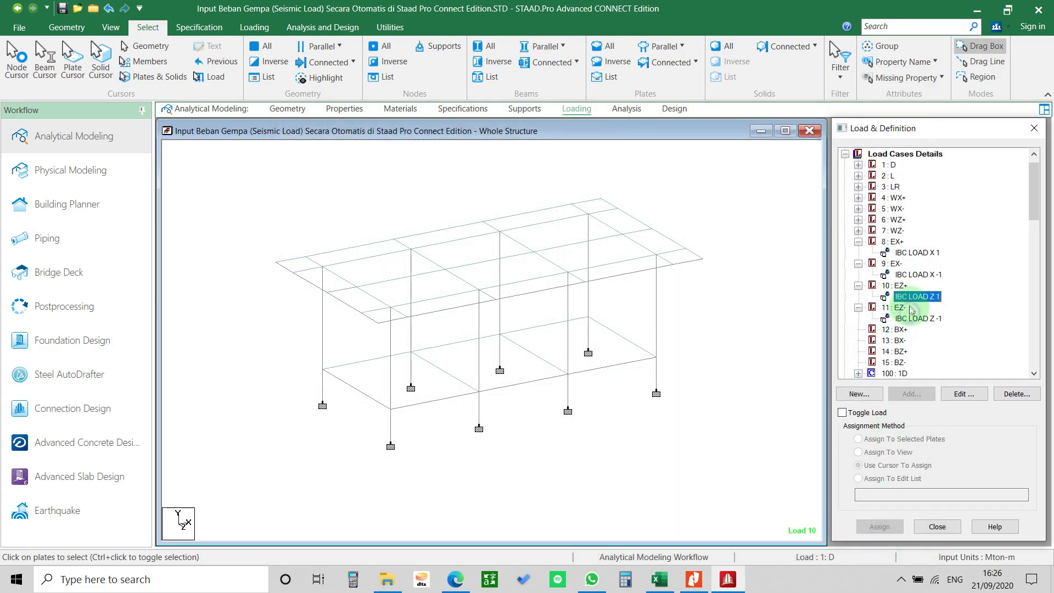
{"action": "left_click", "coordinate": [909, 254]}
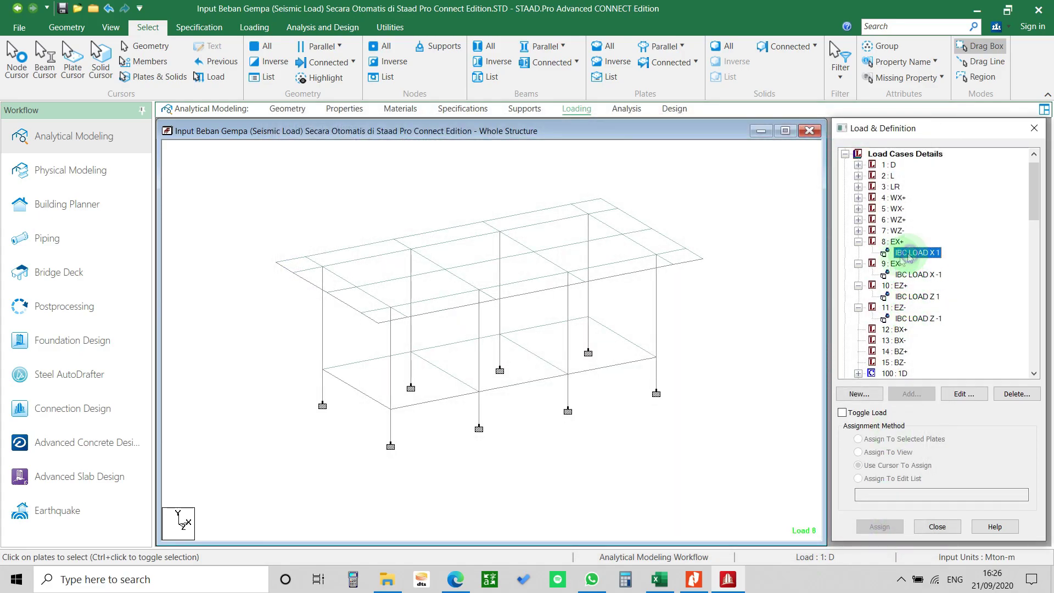
{"action": "left_click", "coordinate": [858, 308]}
{"action": "left_click", "coordinate": [859, 286]}
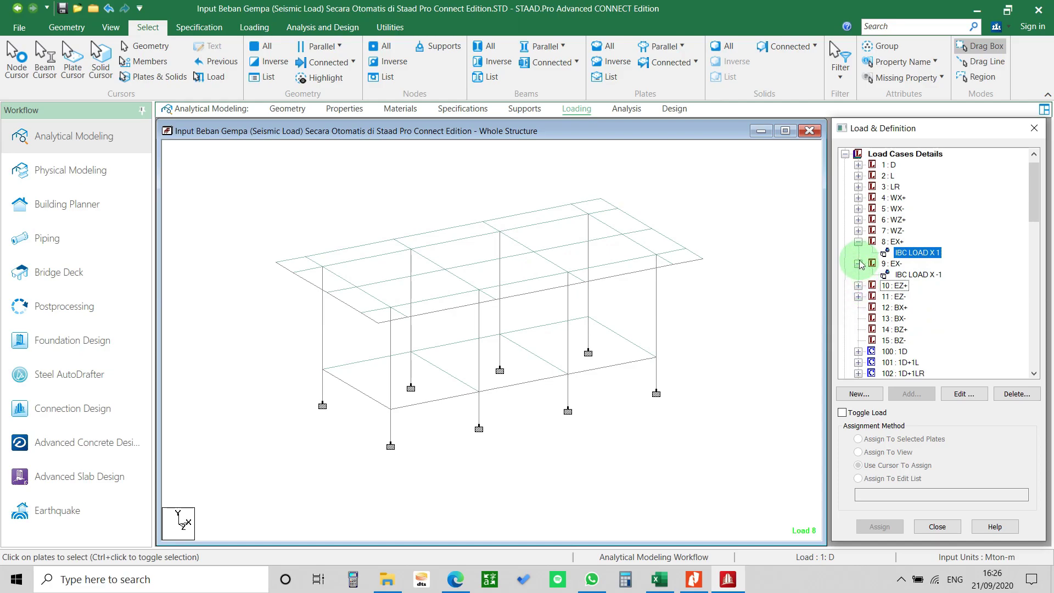
{"action": "left_click", "coordinate": [858, 264]}
{"action": "left_click", "coordinate": [858, 242]}
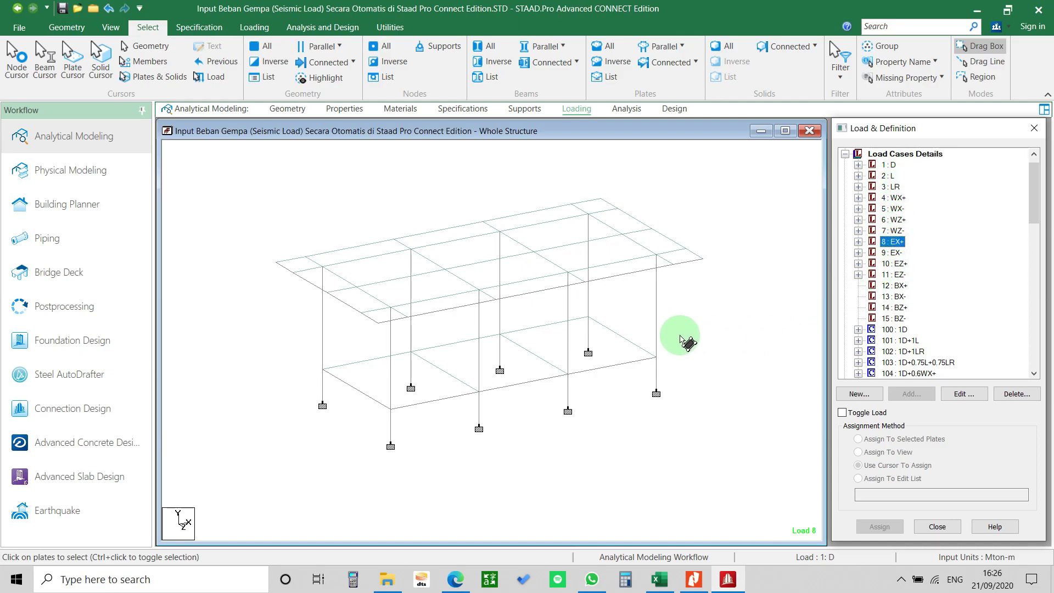
{"action": "scroll", "coordinate": [888, 279], "scroll_direction": "up", "scroll_amount": 1}
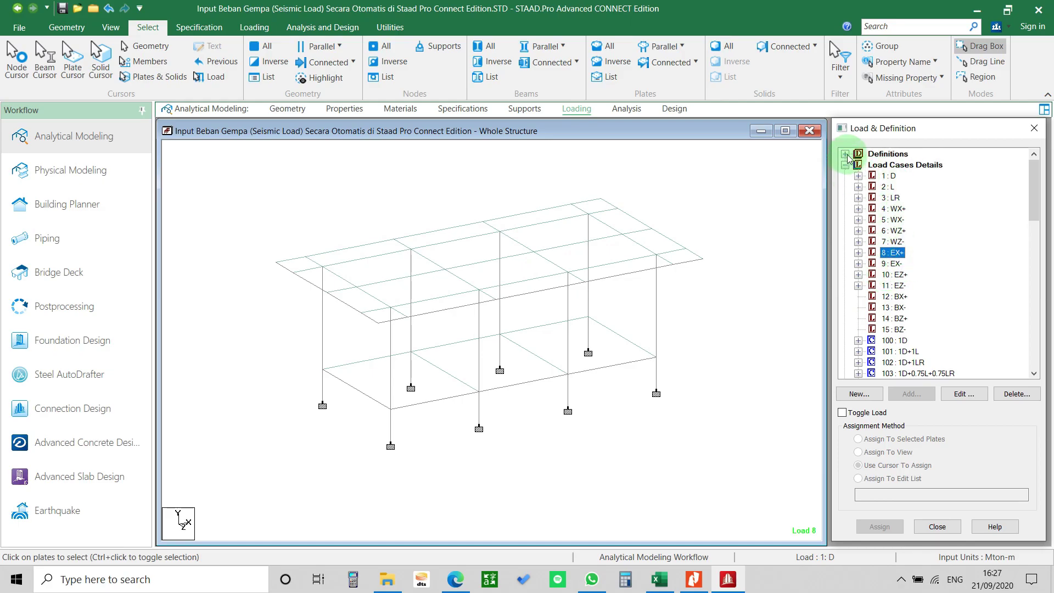
{"action": "left_click", "coordinate": [892, 264]}
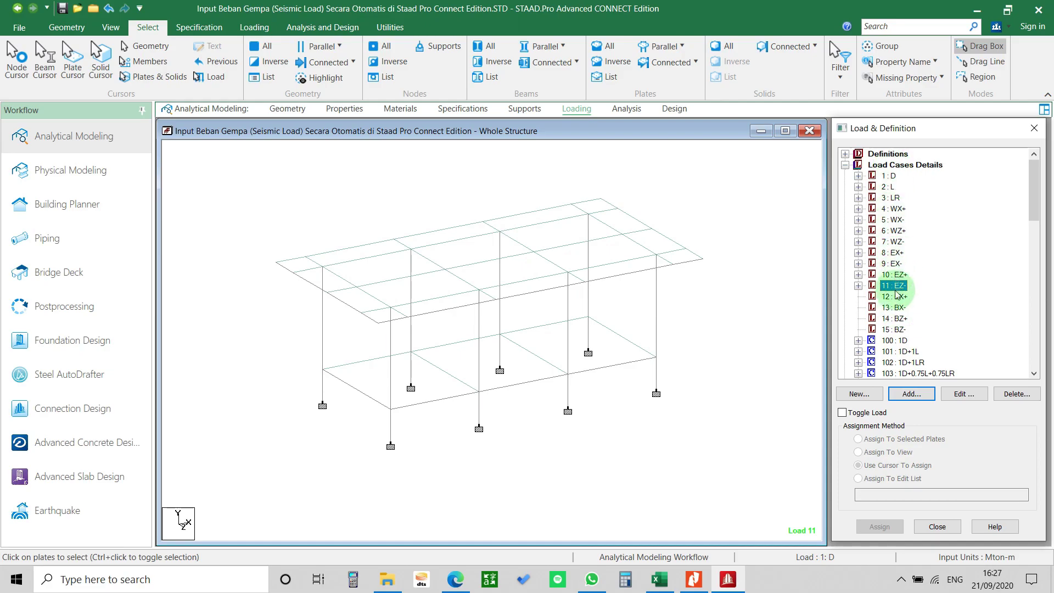
{"action": "left_click", "coordinate": [782, 245]}
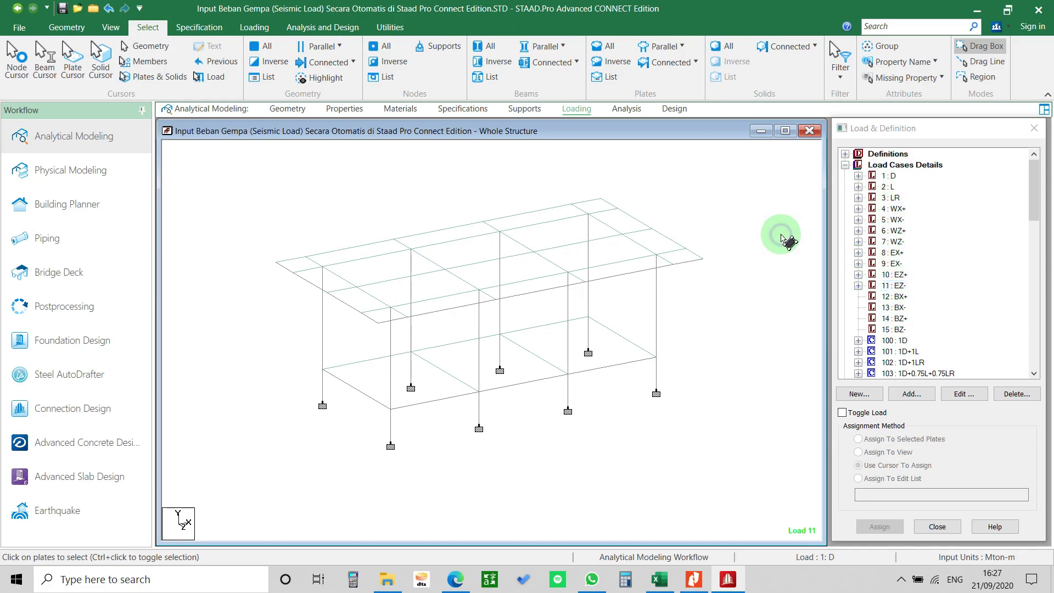
Save the modified structure and open its command file in a maximized STAAD.Pro Editor window
{"action": "left_click", "coordinate": [391, 27]}
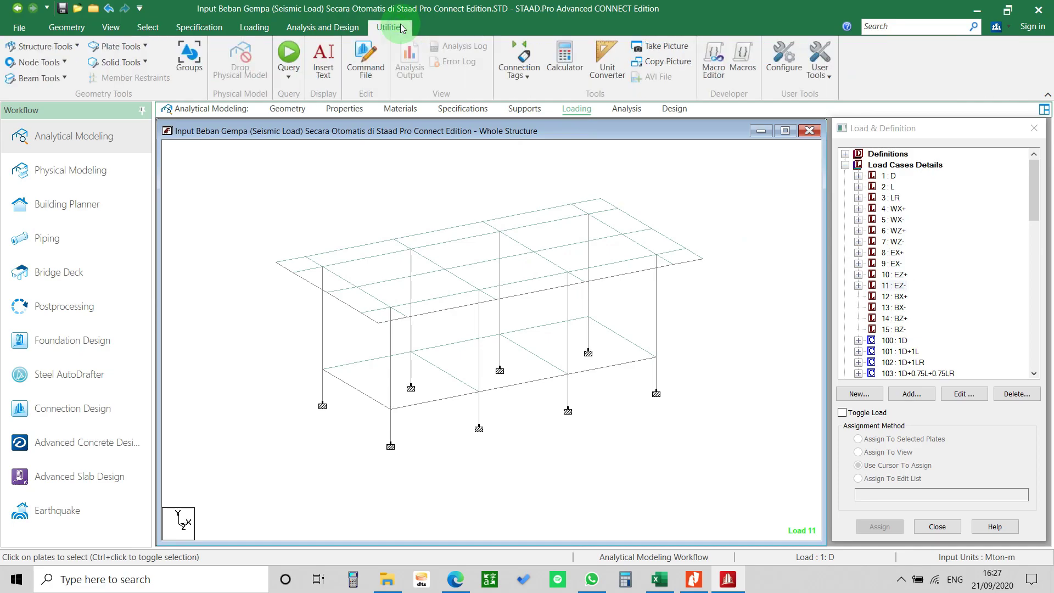
{"action": "left_click", "coordinate": [366, 59]}
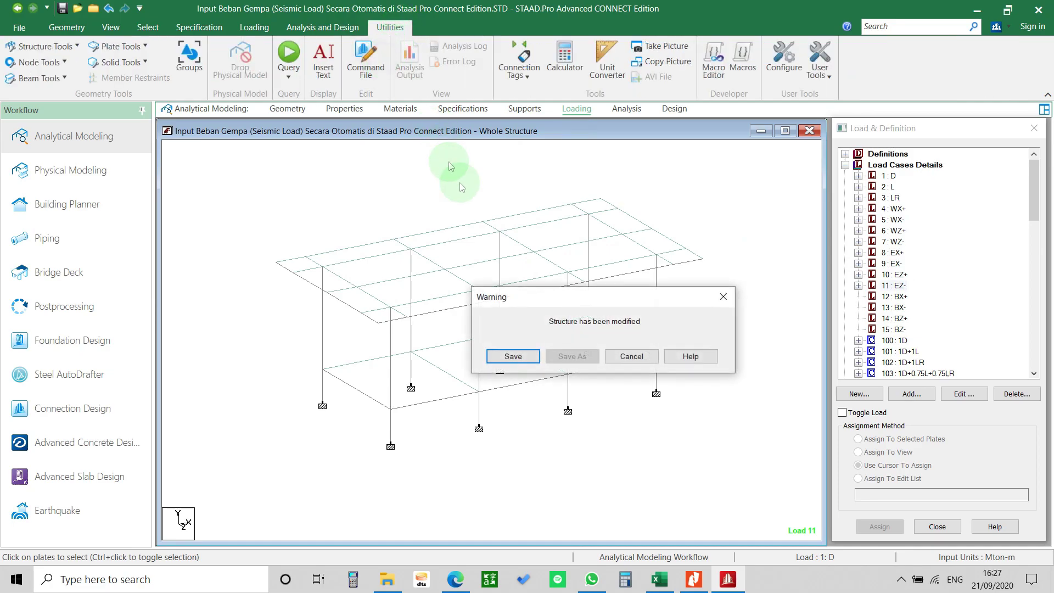
{"action": "left_click", "coordinate": [513, 355]}
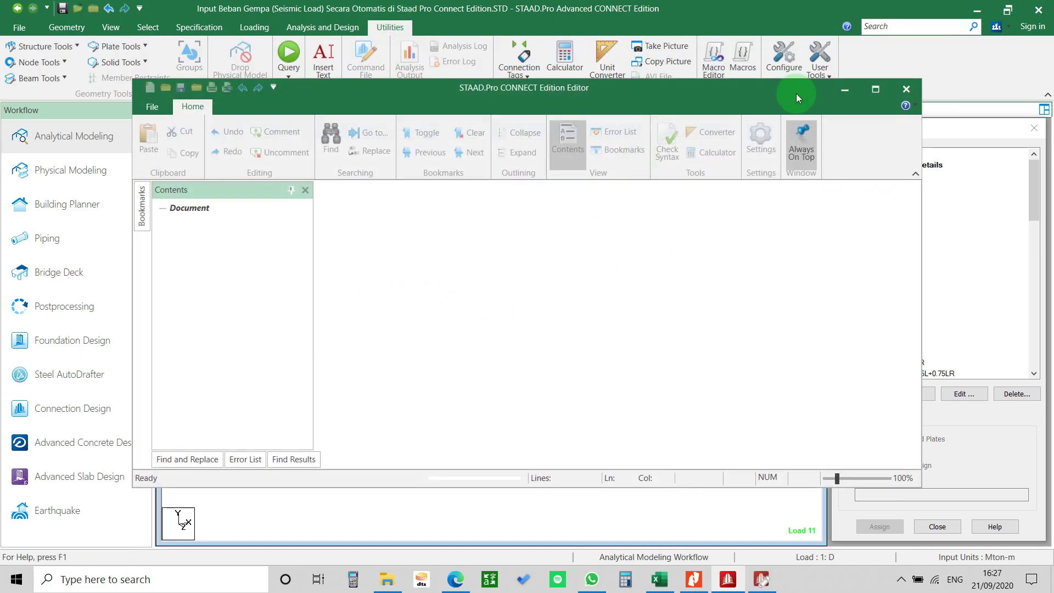
{"action": "left_click", "coordinate": [875, 89]}
Copy the command lines of seismic load cases 8 to 11 and delete them from their place after load 7
{"action": "scroll", "coordinate": [480, 269], "scroll_direction": "down", "scroll_amount": 20}
{"action": "scroll", "coordinate": [363, 348], "scroll_direction": "down", "scroll_amount": 8}
{"action": "scroll", "coordinate": [362, 348], "scroll_direction": "down", "scroll_amount": 7}
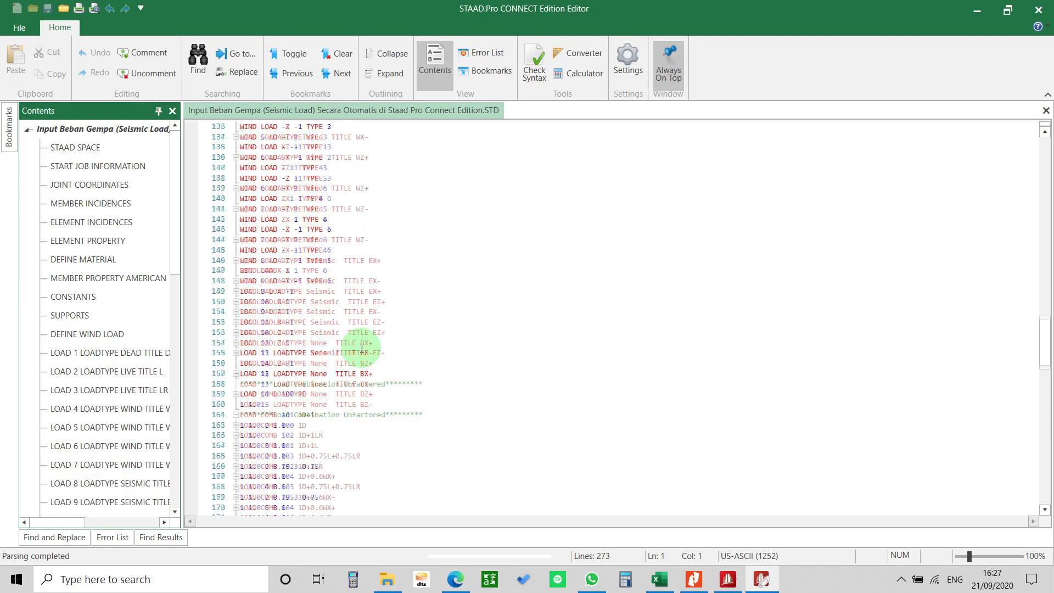
{"action": "left_click", "coordinate": [281, 281]}
{"action": "left_click_drag", "start_coordinate": [247, 261], "coordinate": [415, 329]}
{"action": "key", "text": "ctrl+c"}
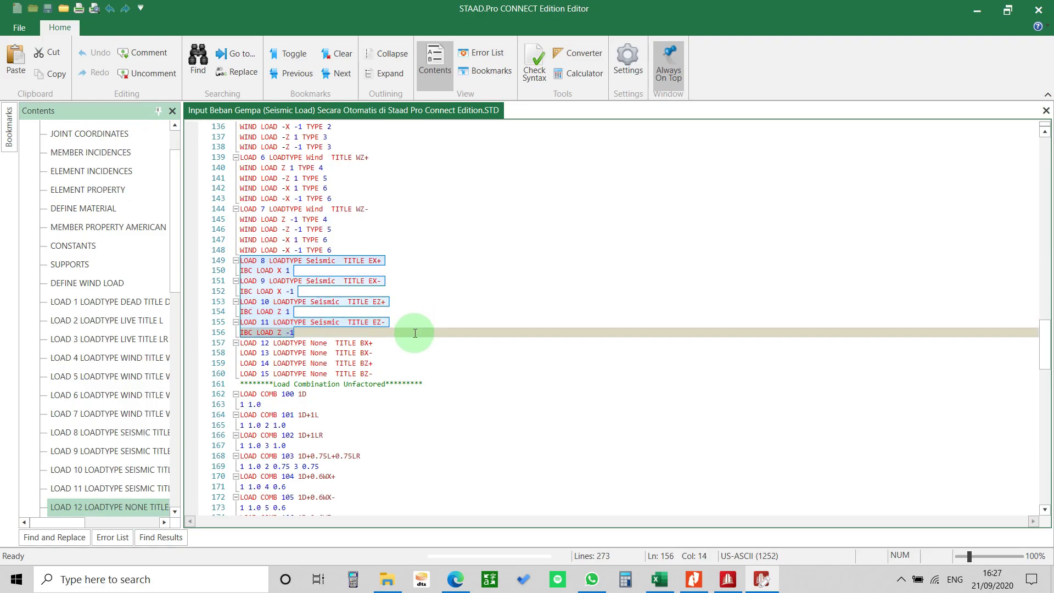
{"action": "key", "text": "Delete"}
{"action": "key", "text": "BackSpace"}
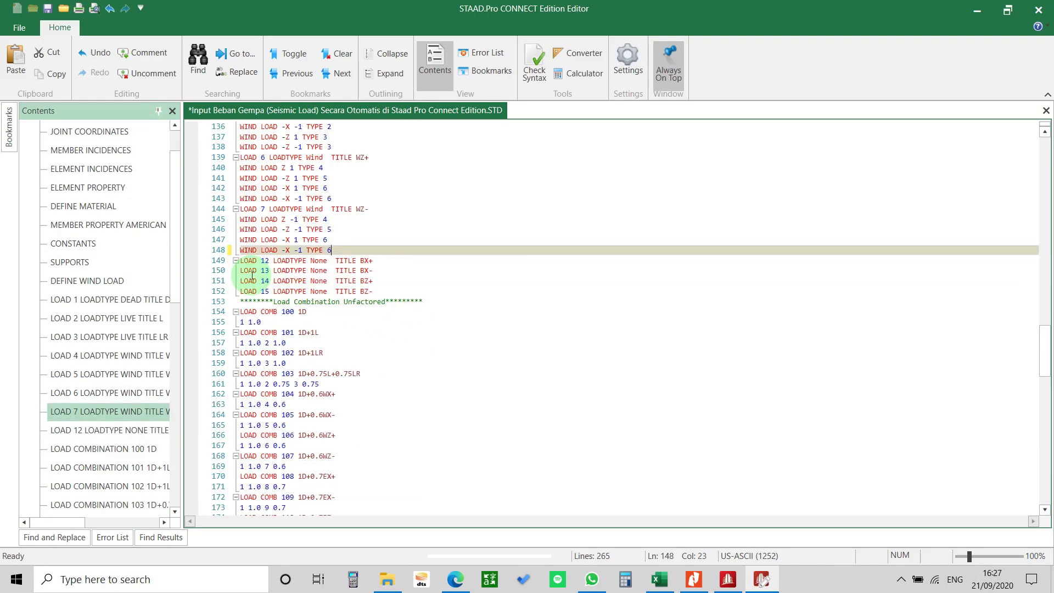
Paste the seismic load cases 8 to 11 directly below the Loading Data comment, ahead of LOAD 1
{"action": "scroll", "coordinate": [252, 276], "scroll_direction": "up", "scroll_amount": 13}
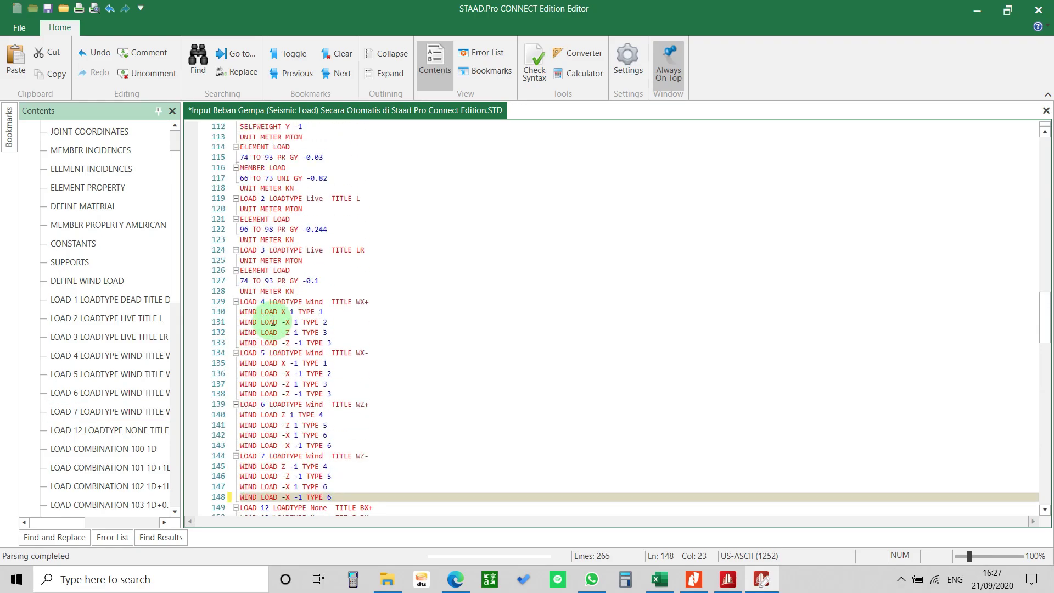
{"action": "scroll", "coordinate": [273, 334], "scroll_direction": "up", "scroll_amount": 1}
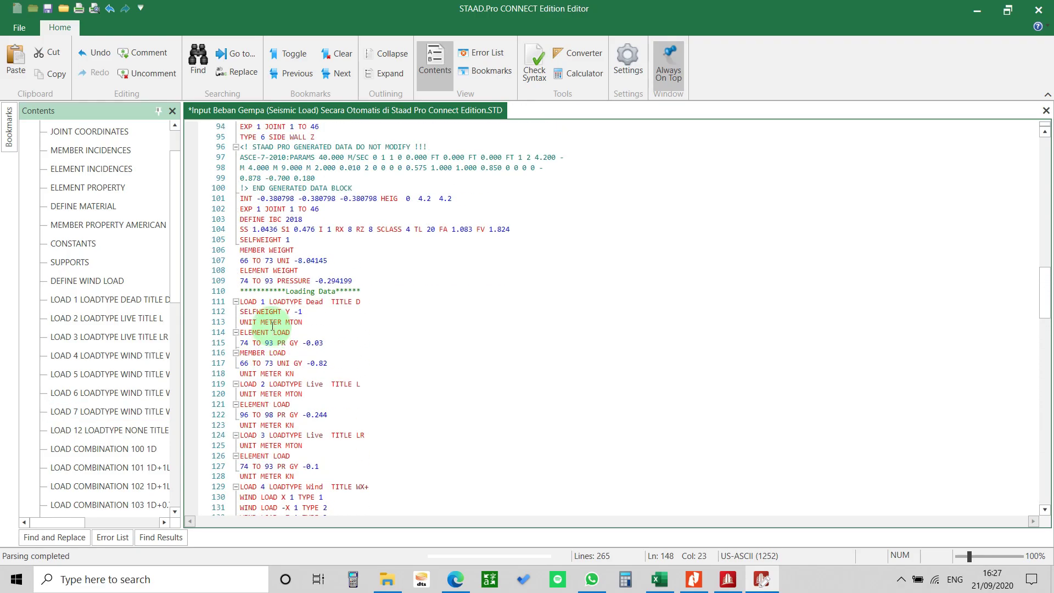
{"action": "left_click", "coordinate": [243, 303]}
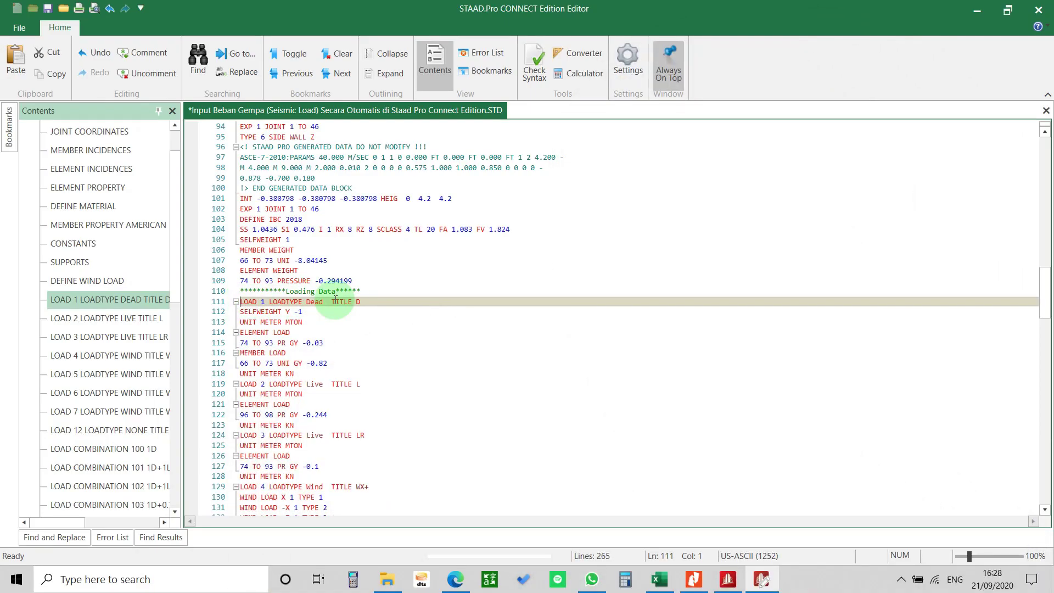
{"action": "key", "text": "Return"}
{"action": "key", "text": "Up"}
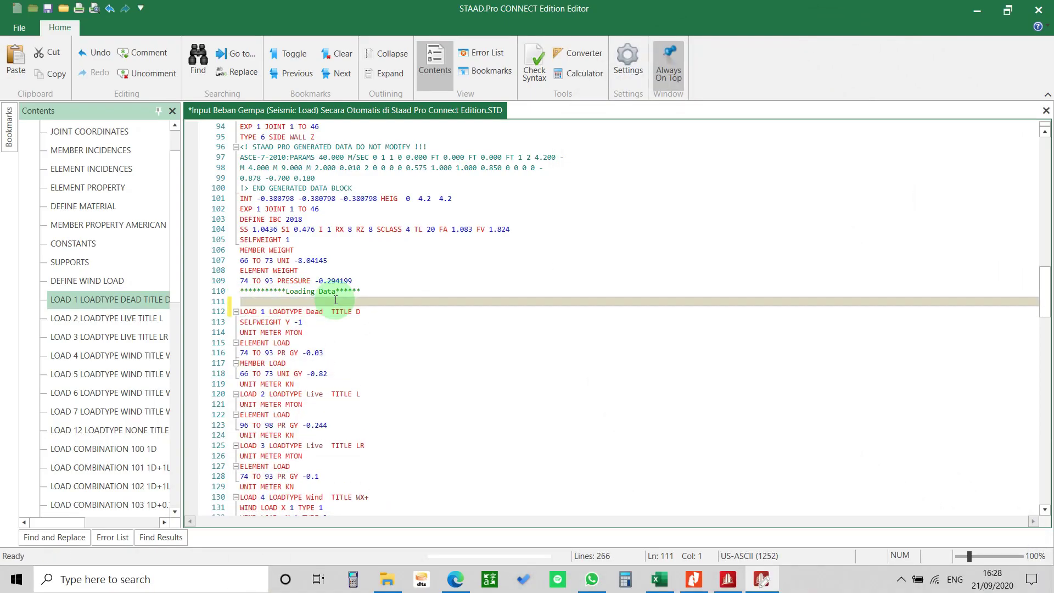
{"action": "key", "text": "ctrl+v"}
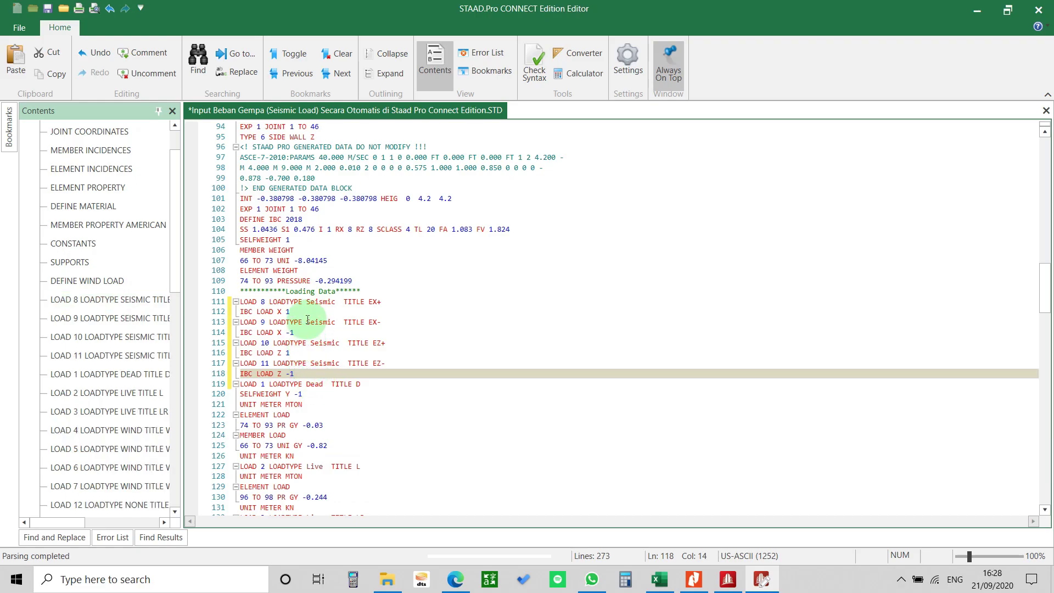
Insert the commands PERFORM ANALYSIS and CHANGE on separate lines below IBC LOAD X 1 of load case 8
{"action": "left_click", "coordinate": [306, 313]}
{"action": "key", "text": "Return"}
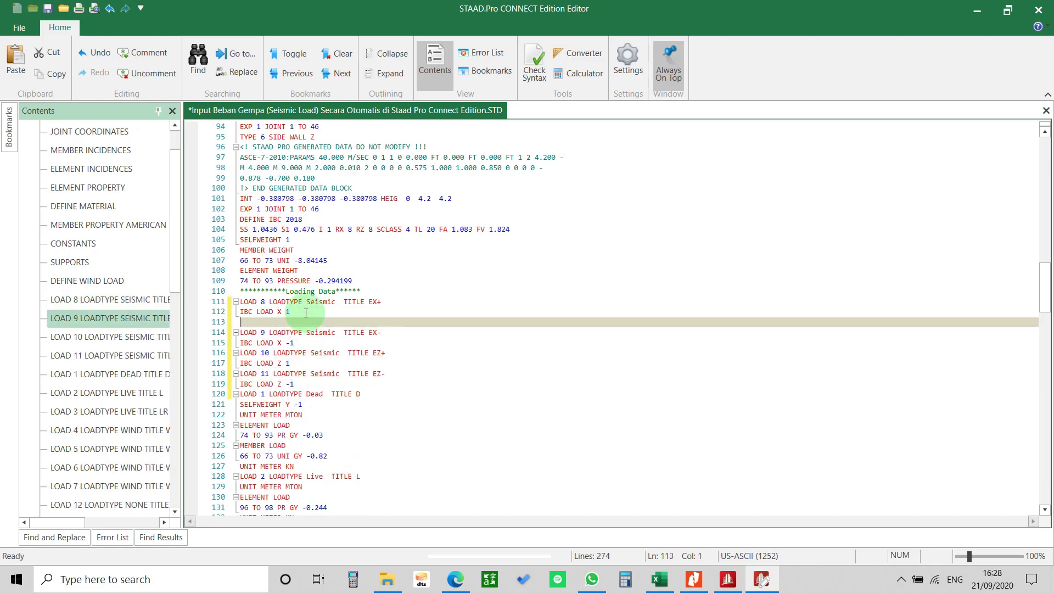
{"action": "key", "text": "Caps_Lock"}
{"action": "type", "text": "PER"}
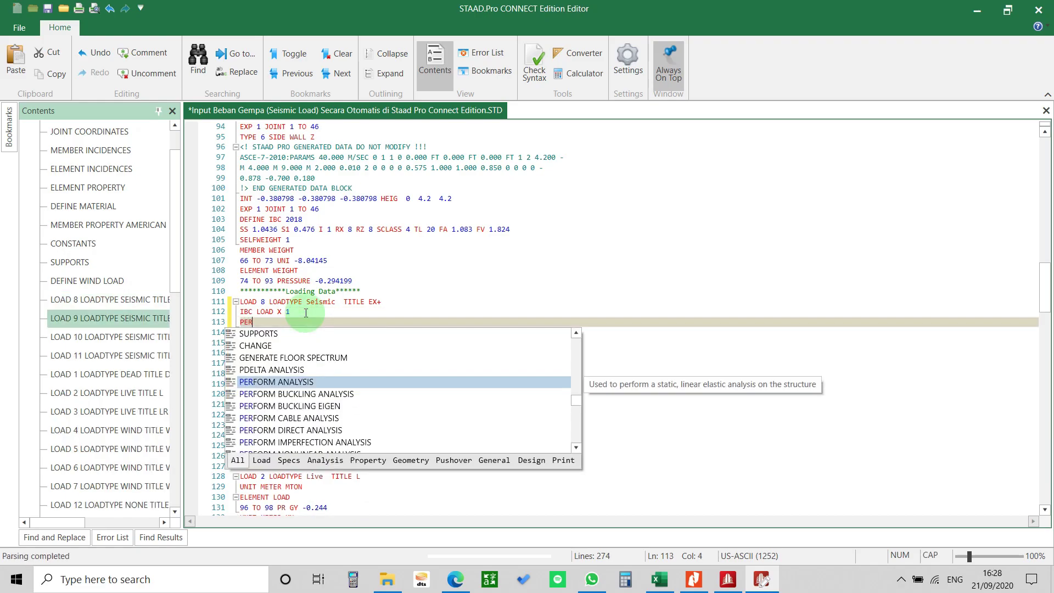
{"action": "double_click", "coordinate": [291, 382]}
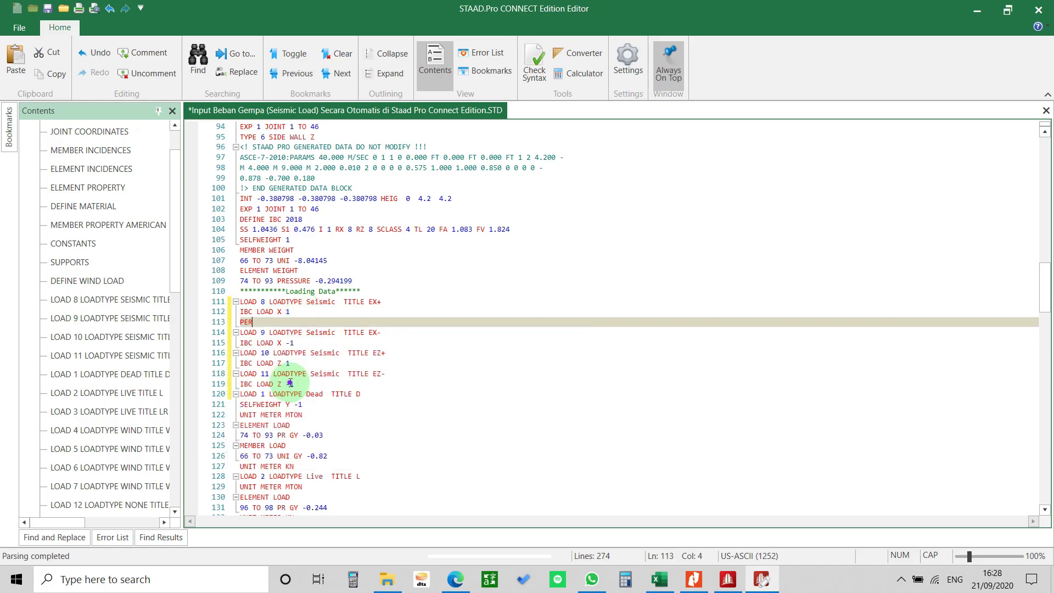
{"action": "key", "text": "Return"}
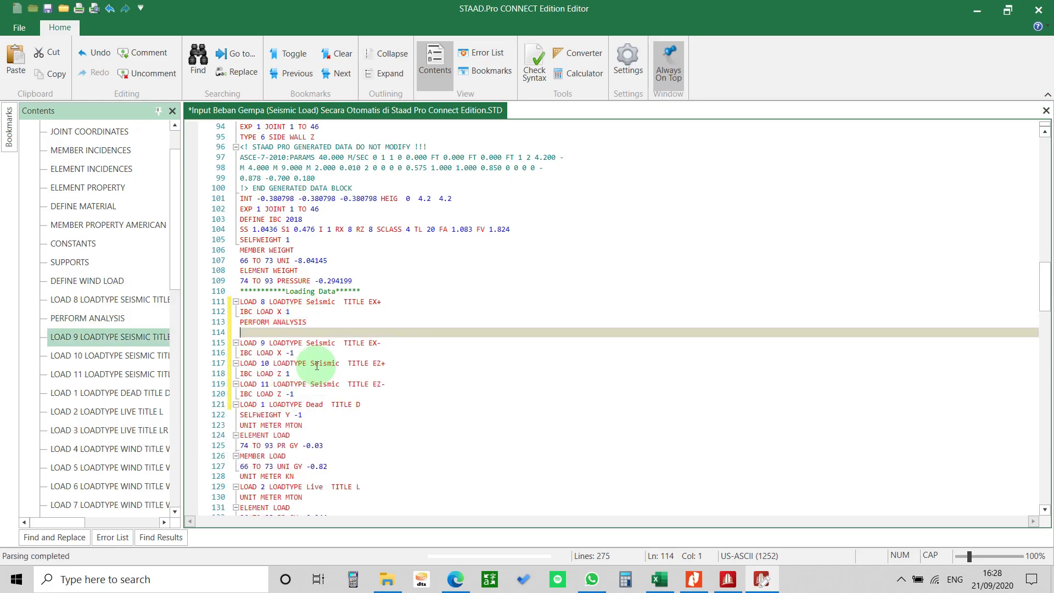
{"action": "type", "text": "cHA"}
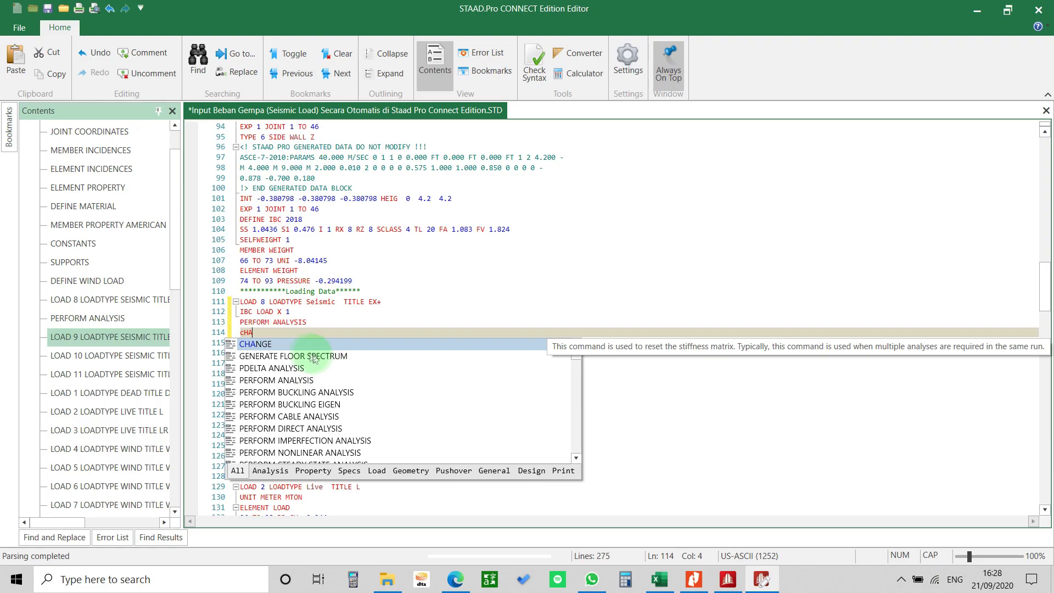
{"action": "double_click", "coordinate": [299, 344]}
Copy the PERFORM ANALYSIS and CHANGE lines below the IBC load line of load cases 9, 10 and 11
{"action": "left_click_drag", "start_coordinate": [278, 332], "coordinate": [250, 322]}
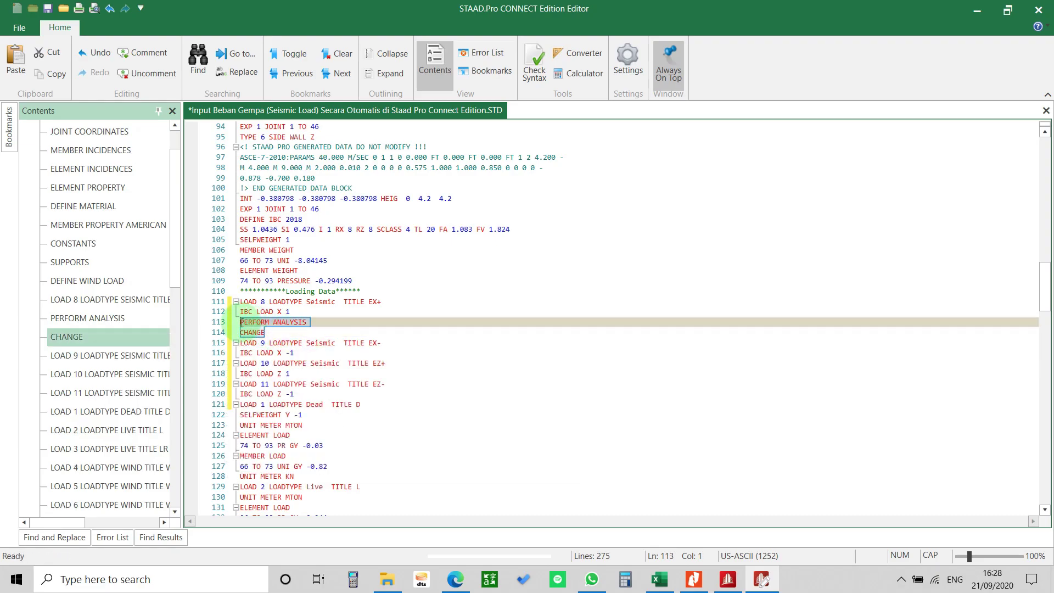
{"action": "left_click", "coordinate": [310, 355]}
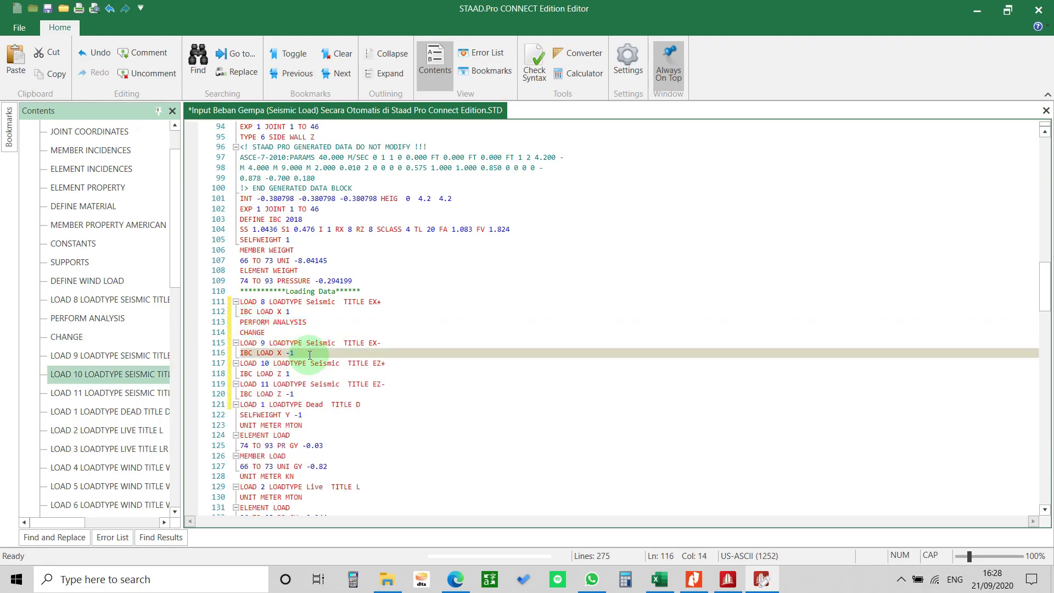
{"action": "key", "text": "Return"}
{"action": "type", "text": "PERFORM ANALYSIS CHANGE"}
{"action": "scroll", "coordinate": [302, 362], "scroll_direction": "down", "scroll_amount": 1}
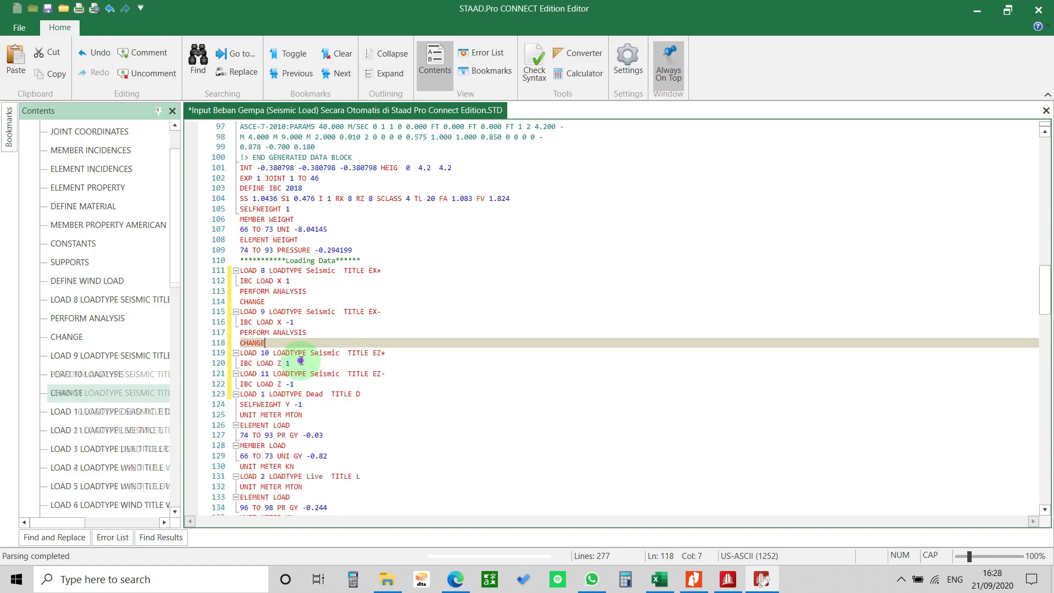
{"action": "left_click", "coordinate": [300, 360]}
{"action": "key", "text": "Return"}
{"action": "type", "text": "PERFORM ANALYSIS CHANGE"}
{"action": "scroll", "coordinate": [299, 364], "scroll_direction": "down", "scroll_amount": 1}
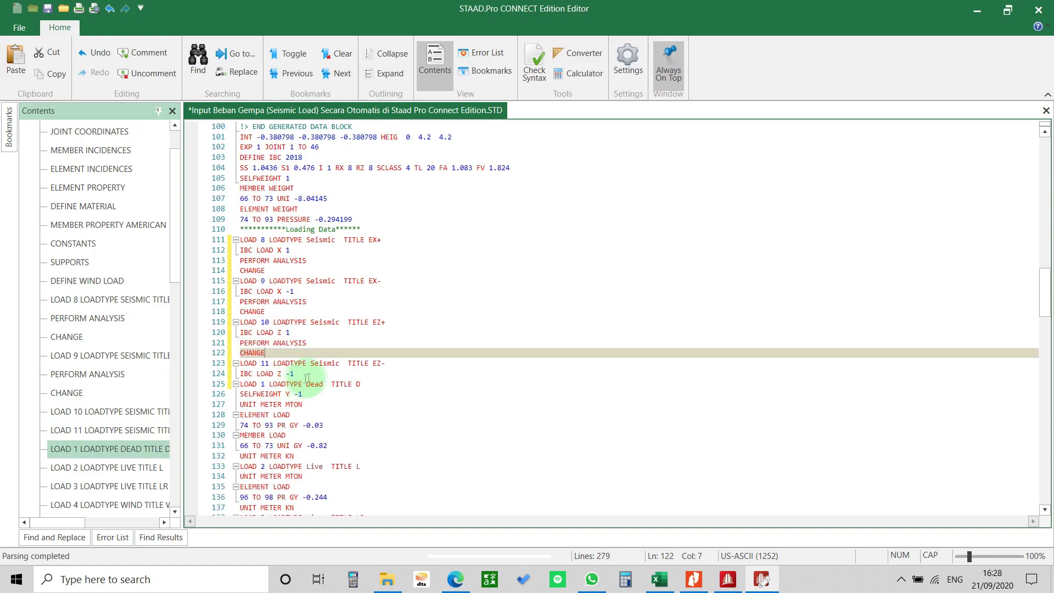
{"action": "left_click", "coordinate": [309, 375]}
{"action": "key", "text": "Return"}
{"action": "type", "text": "PERFORM ANALYSIS CHANGE"}
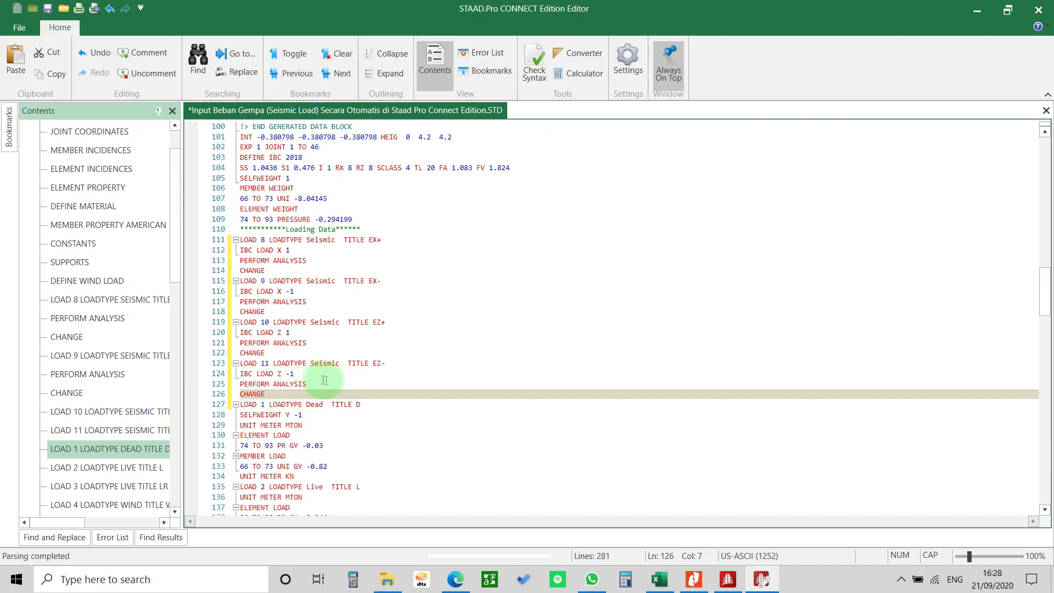
Insert the command PERFORM ANALYSIS ALL on its own line between the closing asterisk line and FINISH
{"action": "scroll", "coordinate": [335, 390], "scroll_direction": "down", "scroll_amount": 20}
{"action": "scroll", "coordinate": [348, 415], "scroll_direction": "down", "scroll_amount": 20}
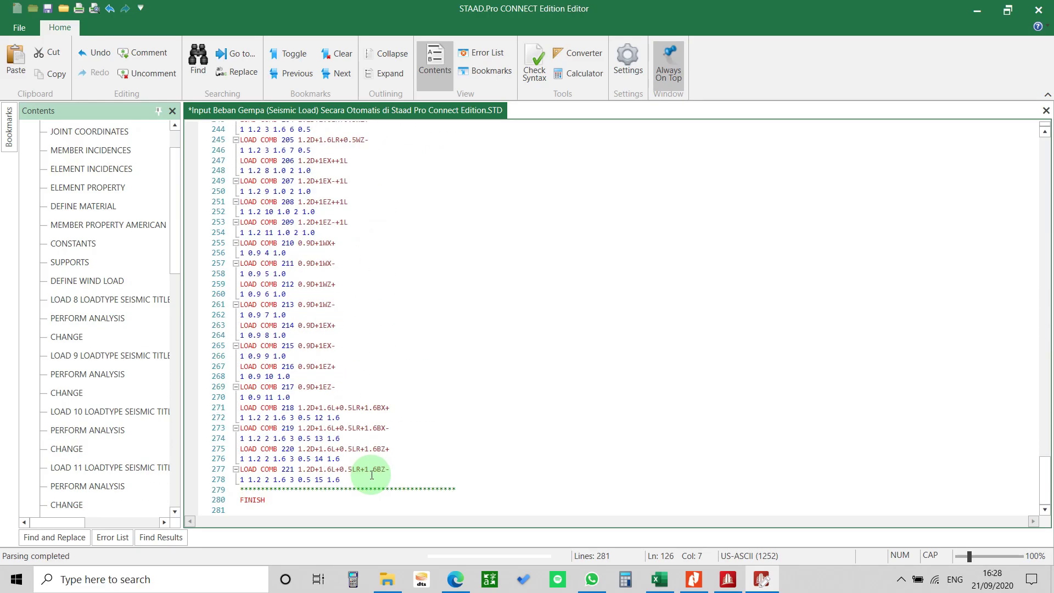
{"action": "left_click", "coordinate": [334, 497]}
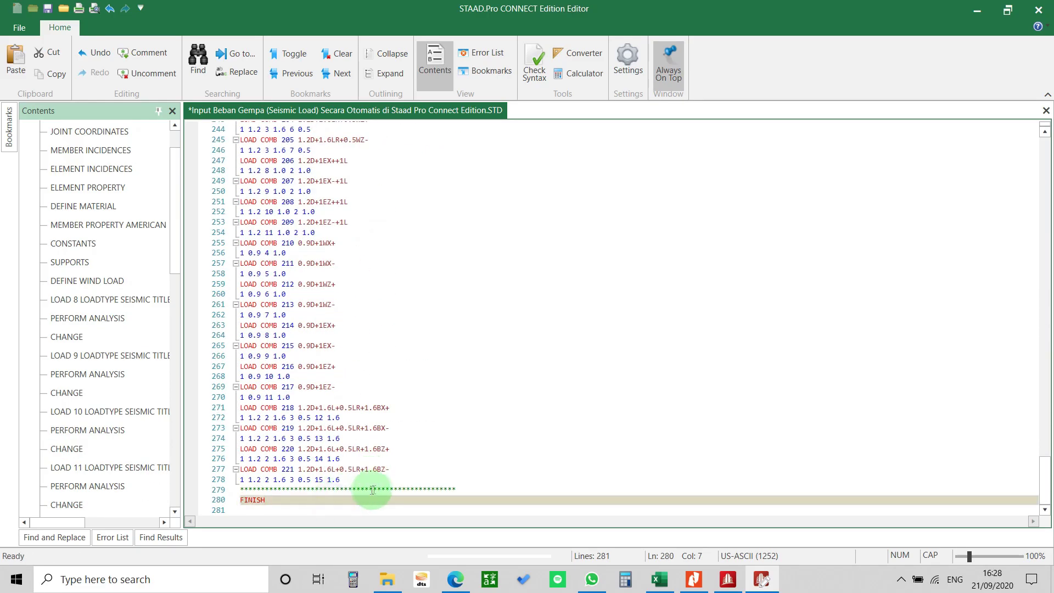
{"action": "left_click", "coordinate": [480, 488]}
{"action": "key", "text": "Return"}
{"action": "type", "text": "pERFORM"}
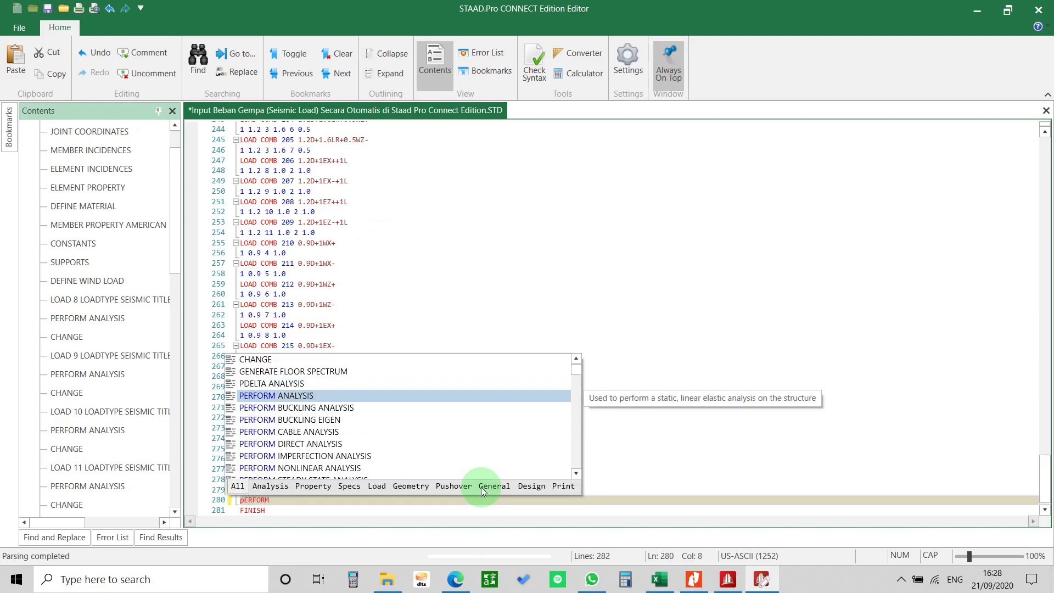
{"action": "double_click", "coordinate": [316, 395]}
{"action": "left_click", "coordinate": [329, 505]}
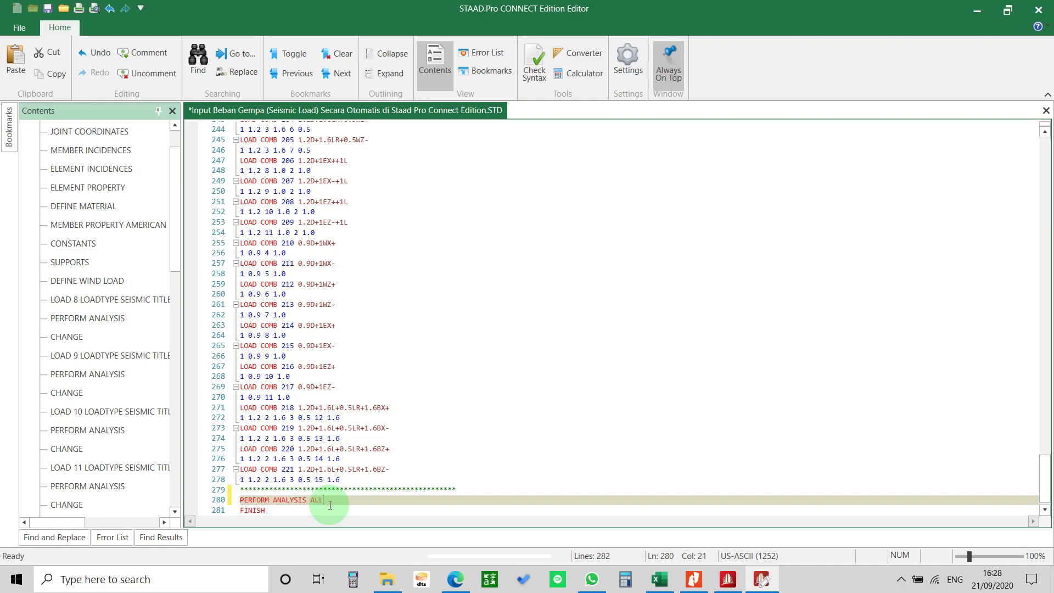
{"action": "key", "text": "Return"}
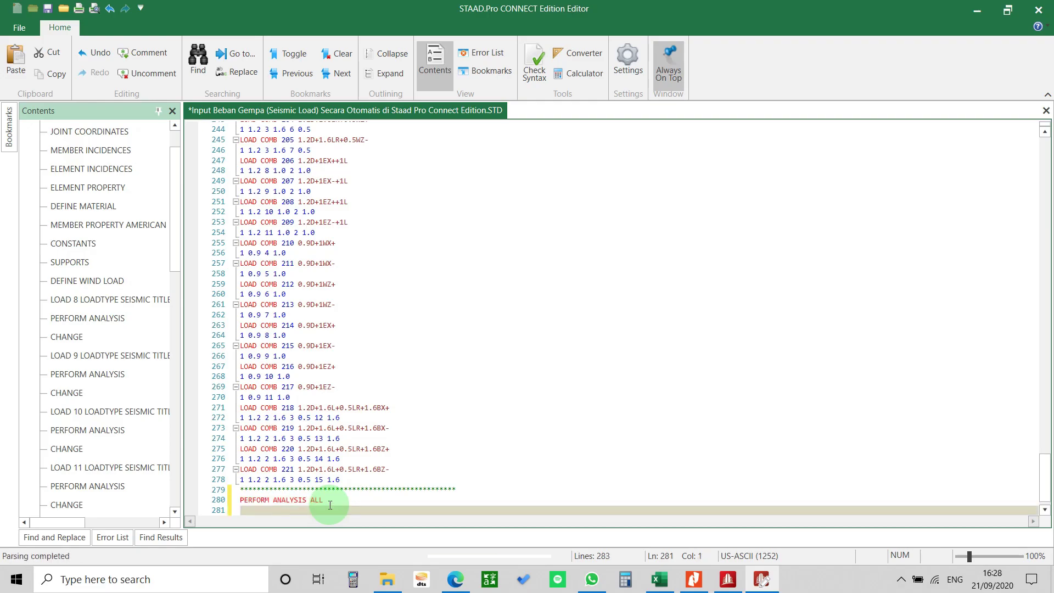
{"action": "scroll", "coordinate": [330, 505], "scroll_direction": "down", "scroll_amount": 1}
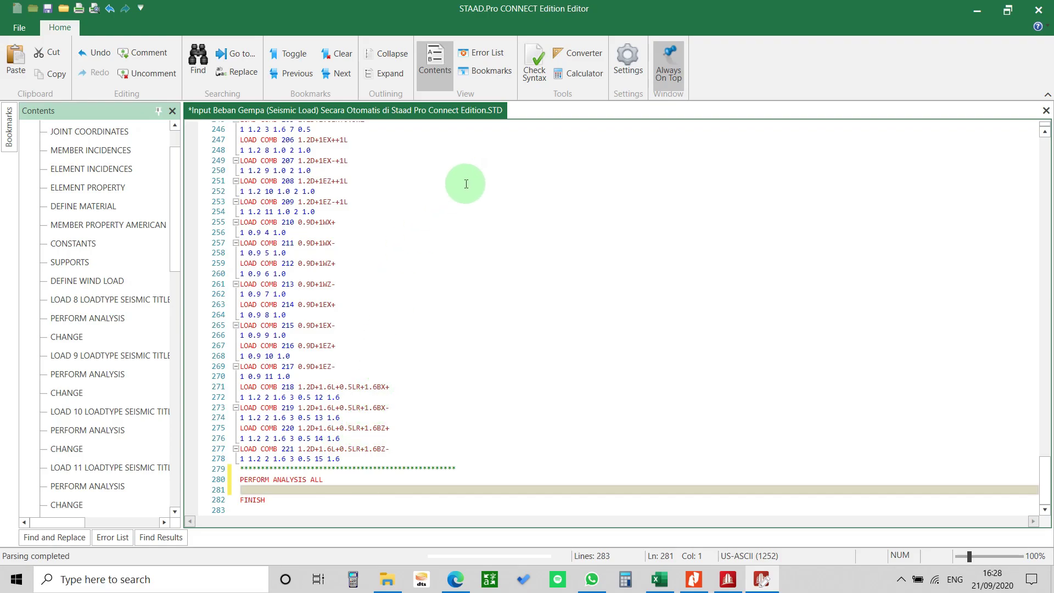
{"action": "key", "text": "BackSpace"}
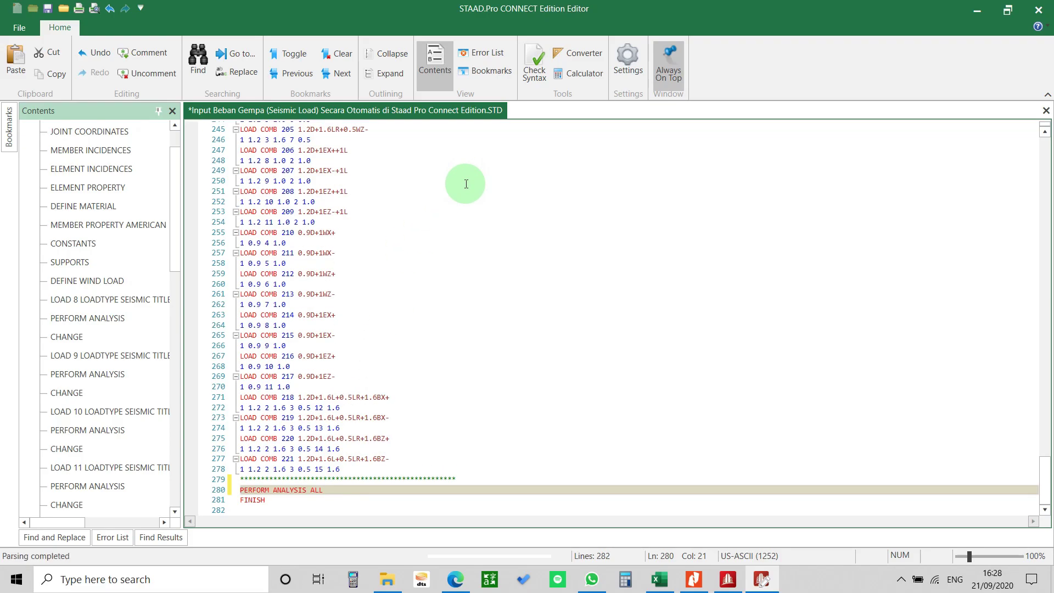
Save the command file, close the editor and switch to the STAAD.Pro model window
{"action": "left_click", "coordinate": [54, 11]}
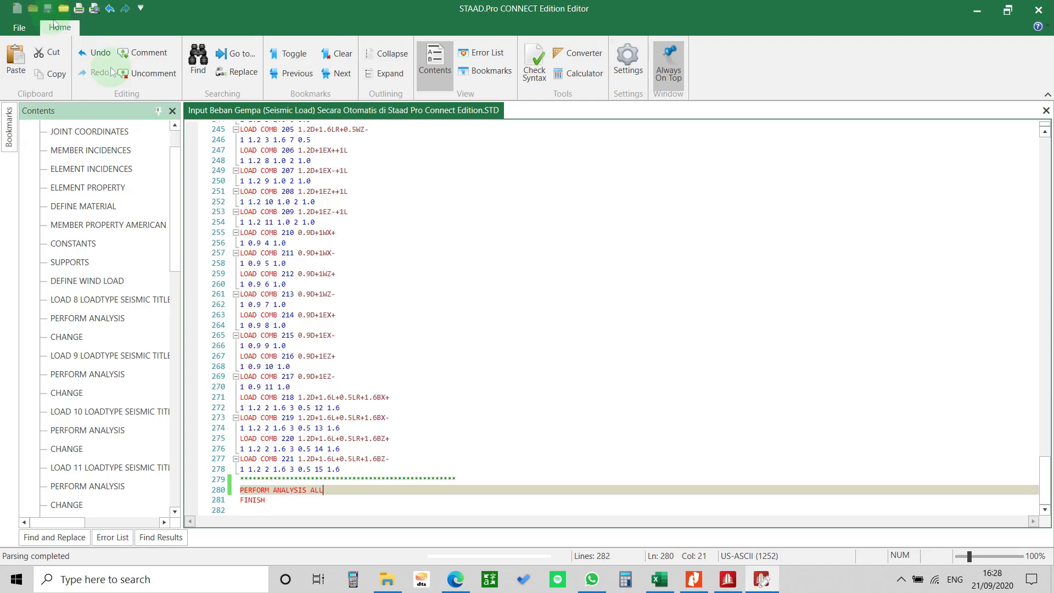
{"action": "left_click", "coordinate": [1038, 10]}
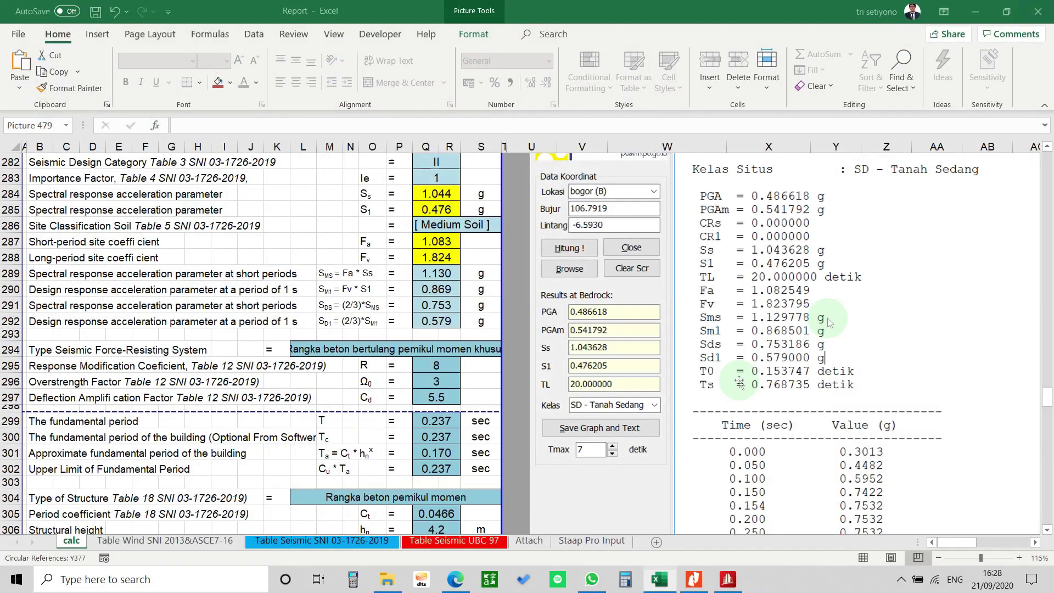
{"action": "left_click", "coordinate": [728, 579]}
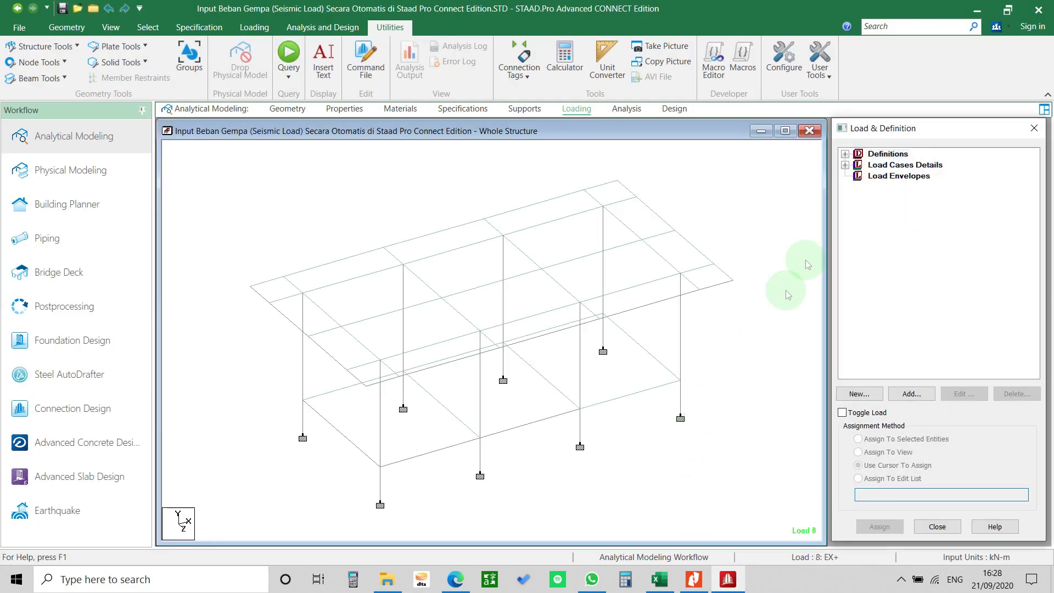
Expand the load definitions and load case details and check the order of the seismic cases EX+ to EZ-
{"action": "left_click", "coordinate": [846, 154]}
{"action": "left_click", "coordinate": [843, 270]}
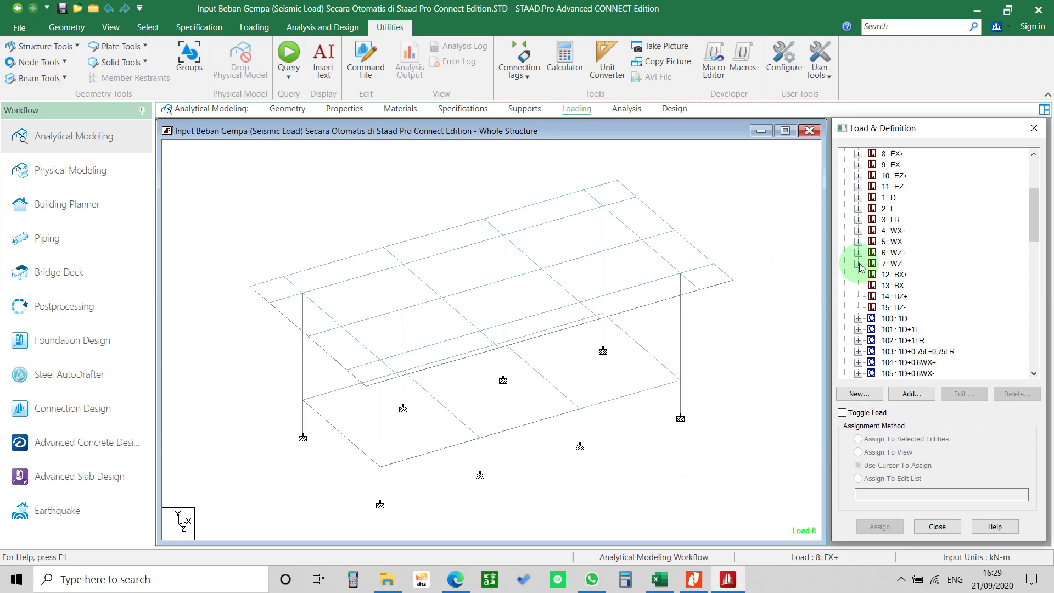
{"action": "scroll", "coordinate": [877, 250], "scroll_direction": "up", "scroll_amount": 2}
{"action": "left_click", "coordinate": [895, 210]}
{"action": "left_click", "coordinate": [895, 231]}
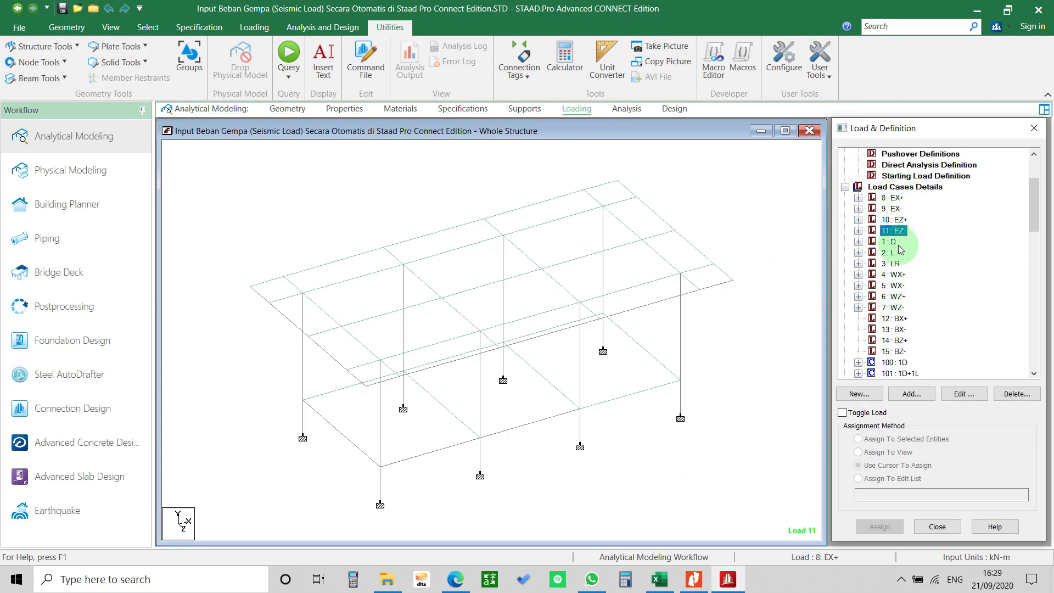
{"action": "left_click", "coordinate": [758, 212]}
Run the analysis with the empty load cases included and open the output file when it completes
{"action": "left_click", "coordinate": [673, 108]}
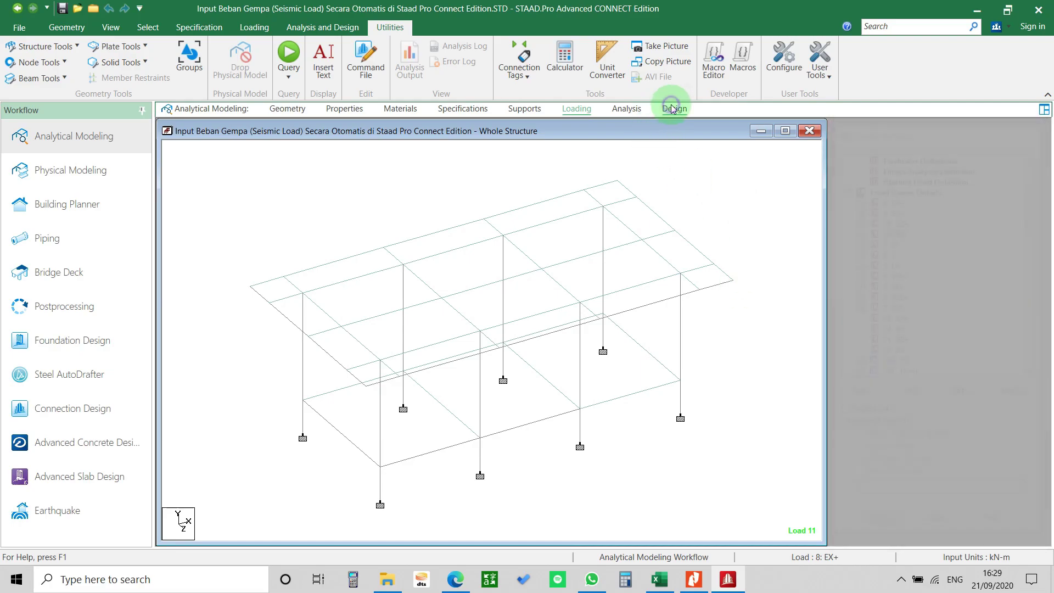
{"action": "left_click", "coordinate": [230, 76]}
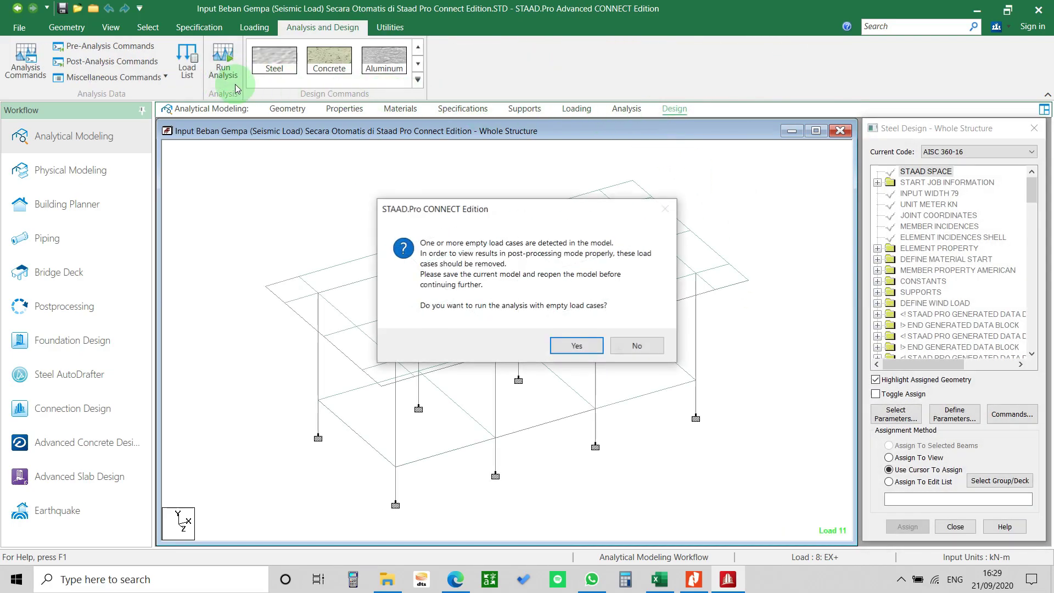
{"action": "left_click", "coordinate": [563, 346]}
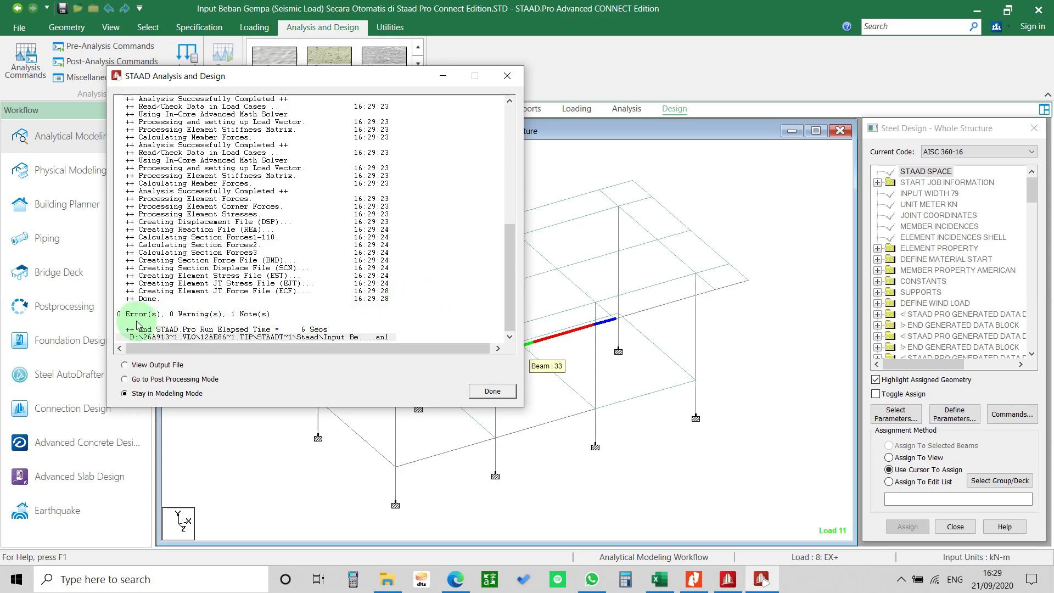
{"action": "left_click", "coordinate": [167, 366]}
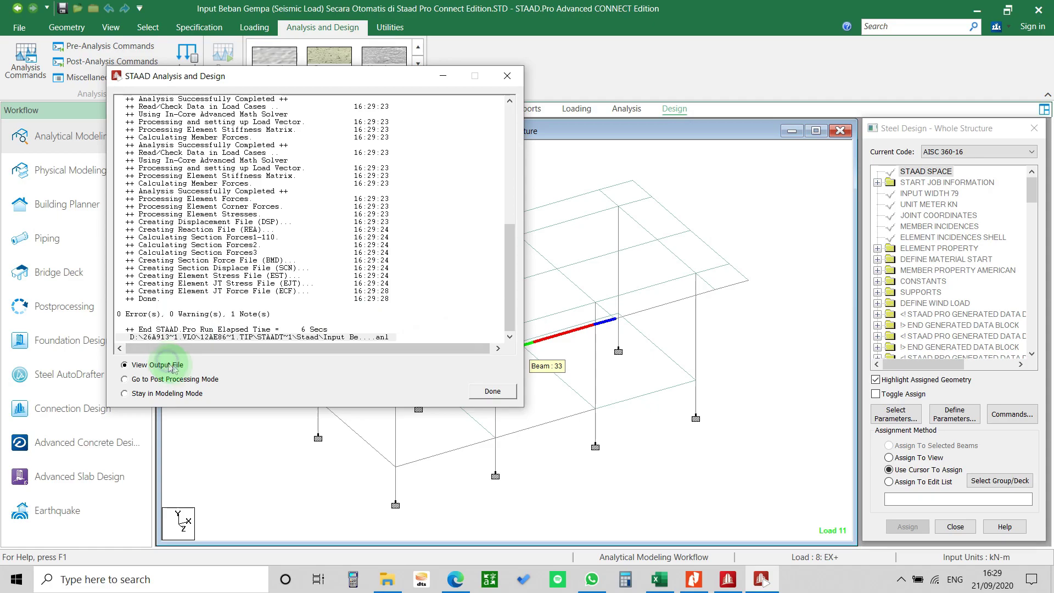
{"action": "left_click", "coordinate": [480, 392]}
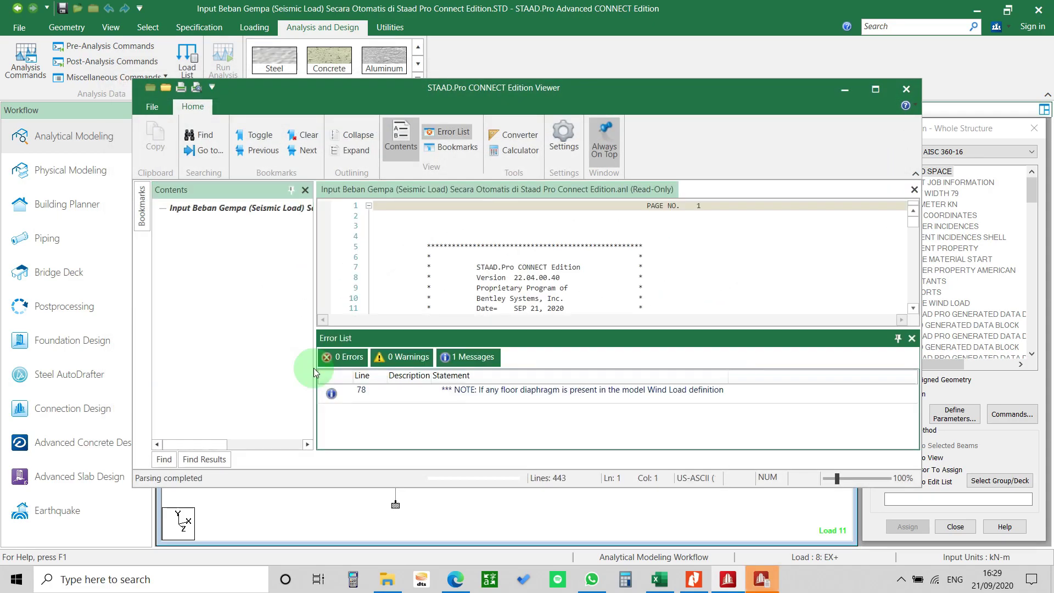
Maximize the output viewer and examine the floor diaphragm note at line 78 in its context
{"action": "left_click", "coordinate": [462, 398]}
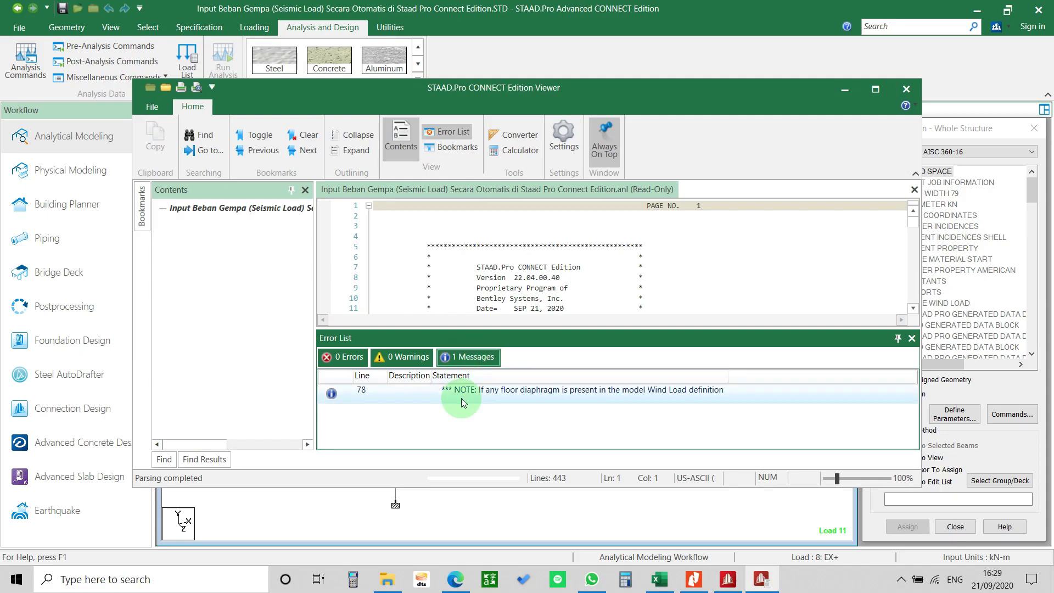
{"action": "left_click", "coordinate": [876, 89]}
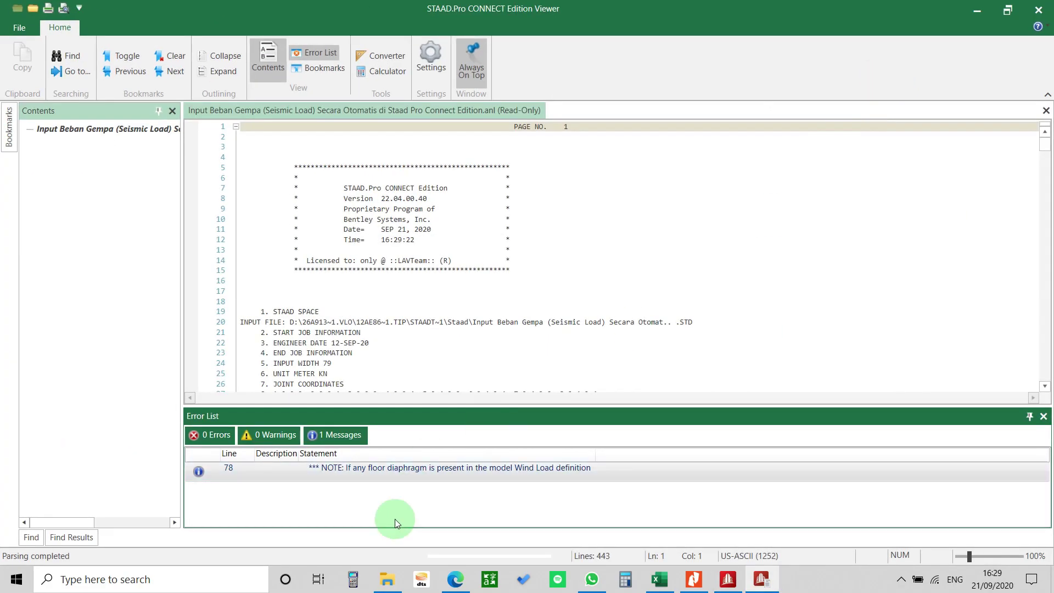
{"action": "double_click", "coordinate": [419, 469]}
{"action": "scroll", "coordinate": [455, 295], "scroll_direction": "up", "scroll_amount": 3}
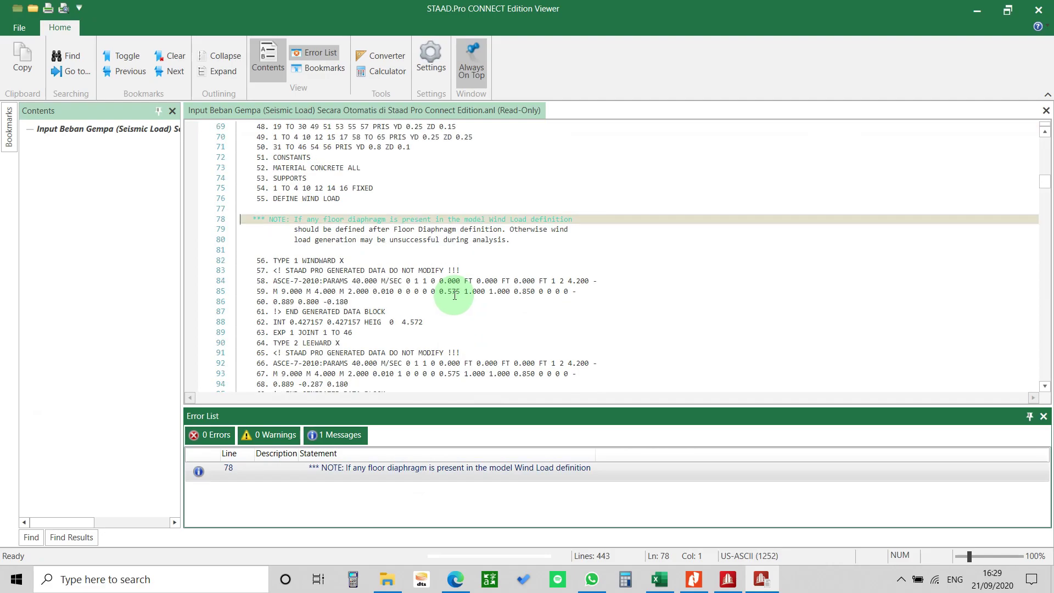
{"action": "scroll", "coordinate": [455, 295], "scroll_direction": "up", "scroll_amount": 1}
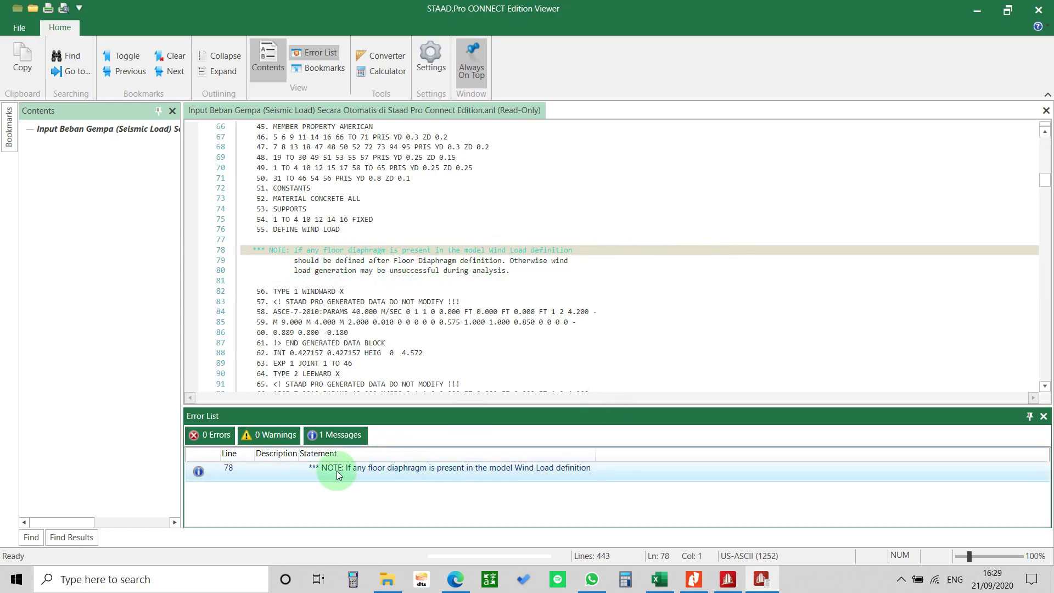
Examine the IBC 2018 seismic parameters and the load case 8 commands in the analysis output
{"action": "scroll", "coordinate": [554, 300], "scroll_direction": "down", "scroll_amount": 20}
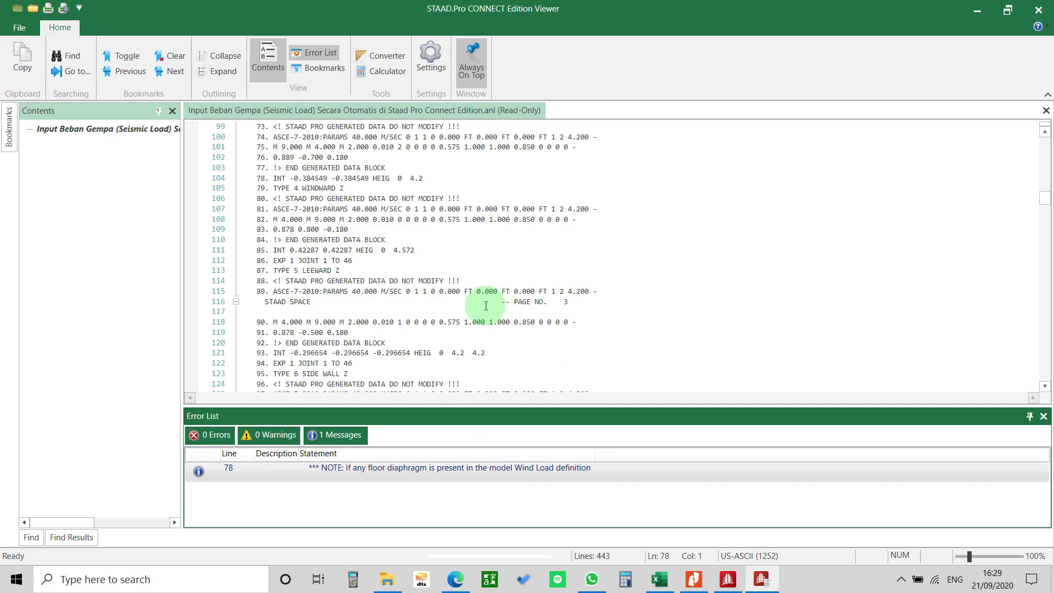
{"action": "scroll", "coordinate": [485, 306], "scroll_direction": "up", "scroll_amount": 8}
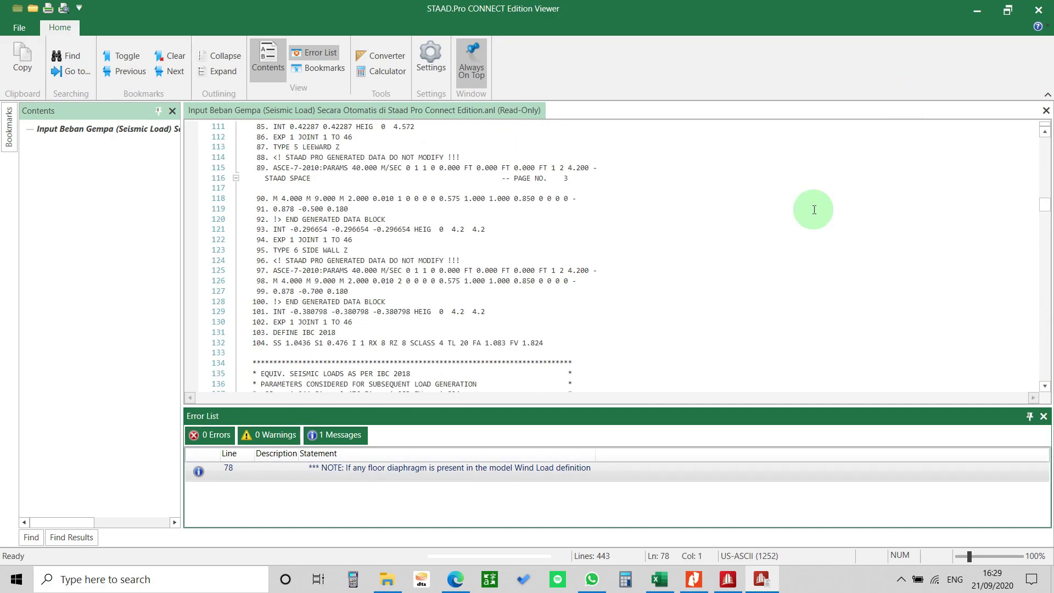
{"action": "scroll", "coordinate": [584, 261], "scroll_direction": "down", "scroll_amount": 10}
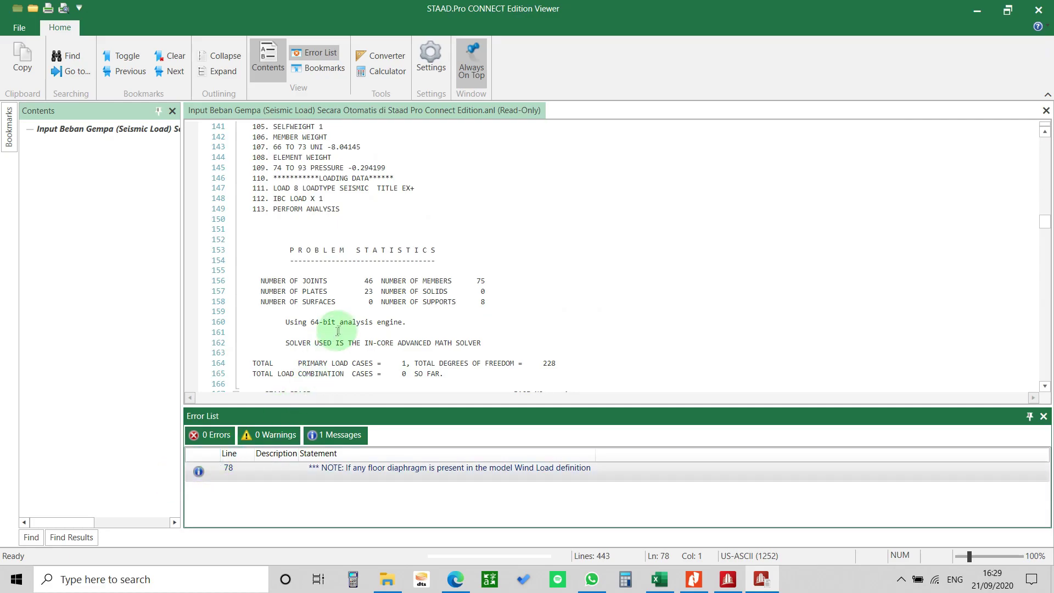
{"action": "scroll", "coordinate": [353, 276], "scroll_direction": "up", "scroll_amount": 4}
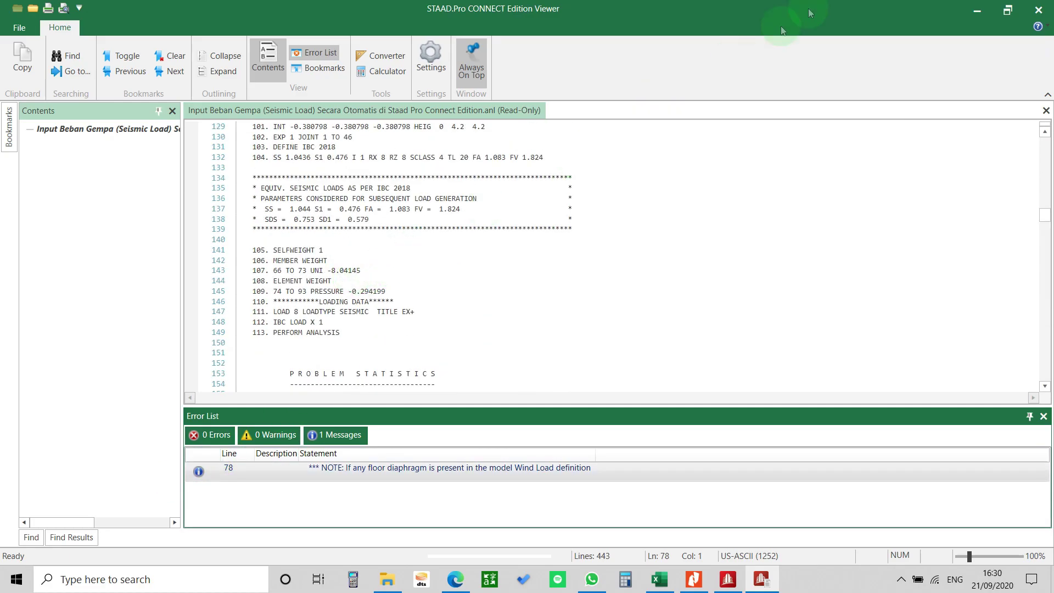
Move the output viewer aside and inspect the loading type of a seismic load case in the model's load case details
{"action": "left_click", "coordinate": [1009, 10]}
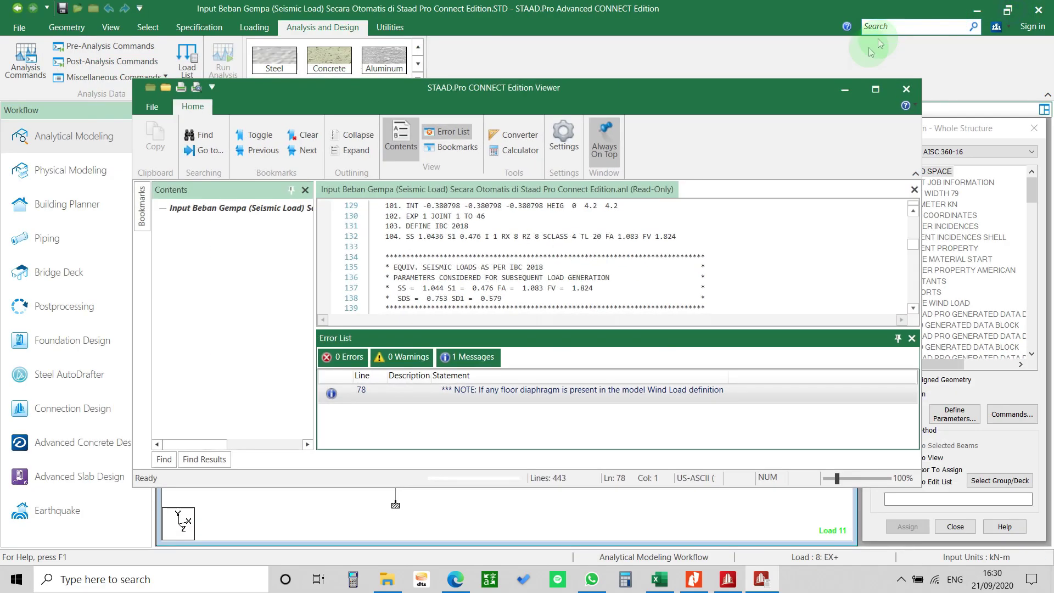
{"action": "left_click_drag", "start_coordinate": [788, 87], "coordinate": [400, 216]}
{"action": "left_click", "coordinate": [576, 108]}
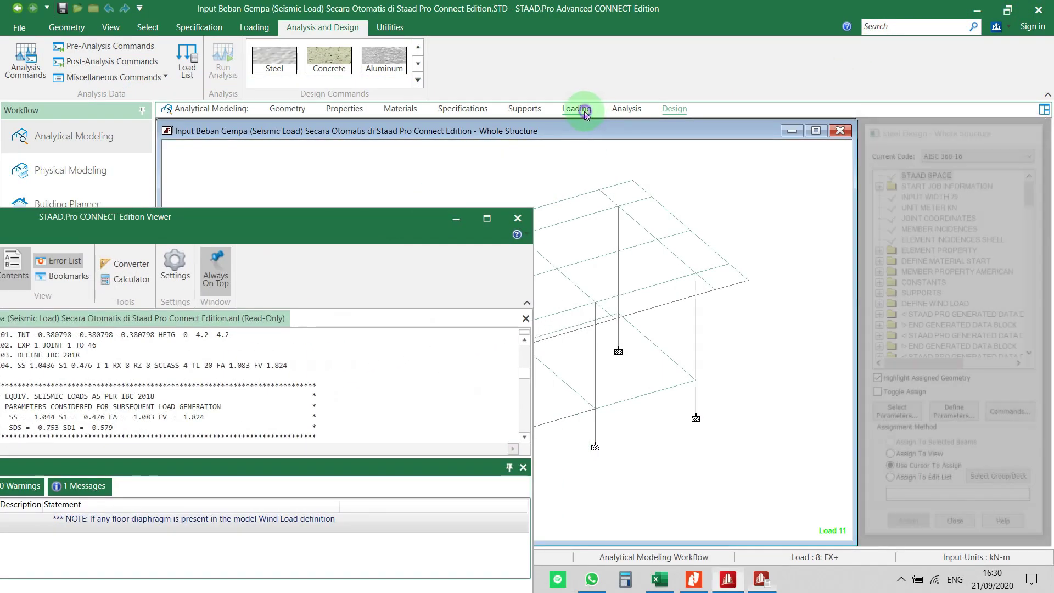
{"action": "double_click", "coordinate": [878, 165]}
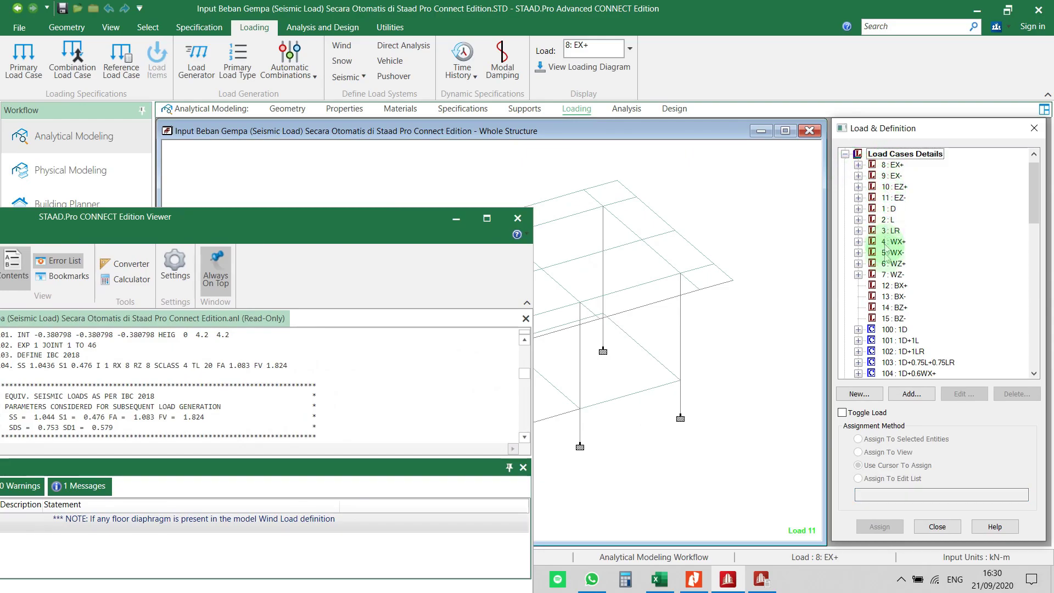
{"action": "left_click", "coordinate": [858, 165]}
{"action": "double_click", "coordinate": [884, 176]}
{"action": "left_click", "coordinate": [729, 433]}
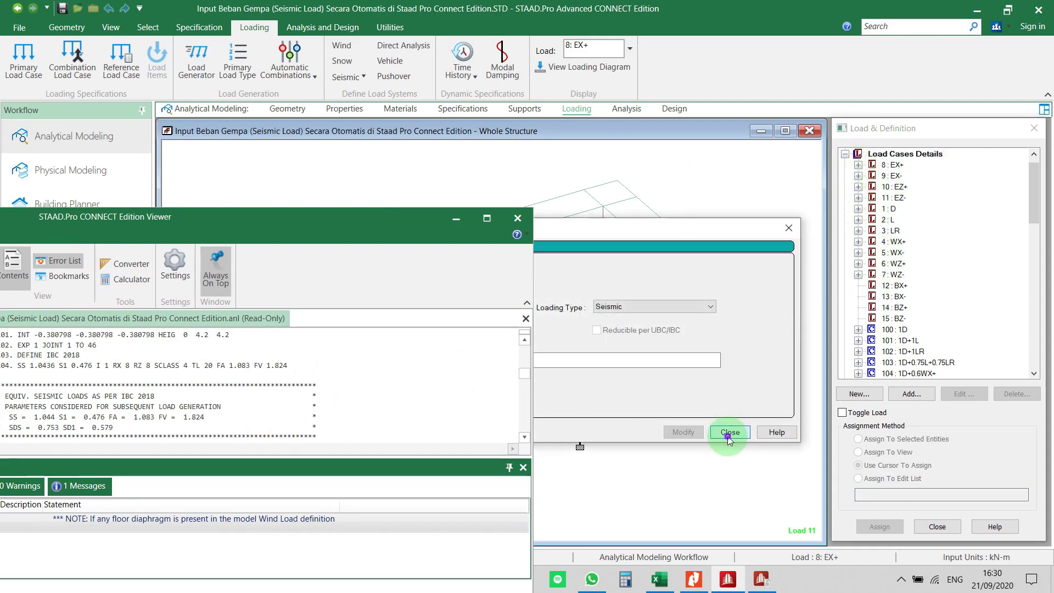
{"action": "left_click", "coordinate": [470, 286]}
Hide the output viewer's error list and highlight the EQUIV. SEISMIC LOADS AS PER IBC 2018 parameter block for review
{"action": "left_click_drag", "start_coordinate": [381, 225], "coordinate": [706, 71]}
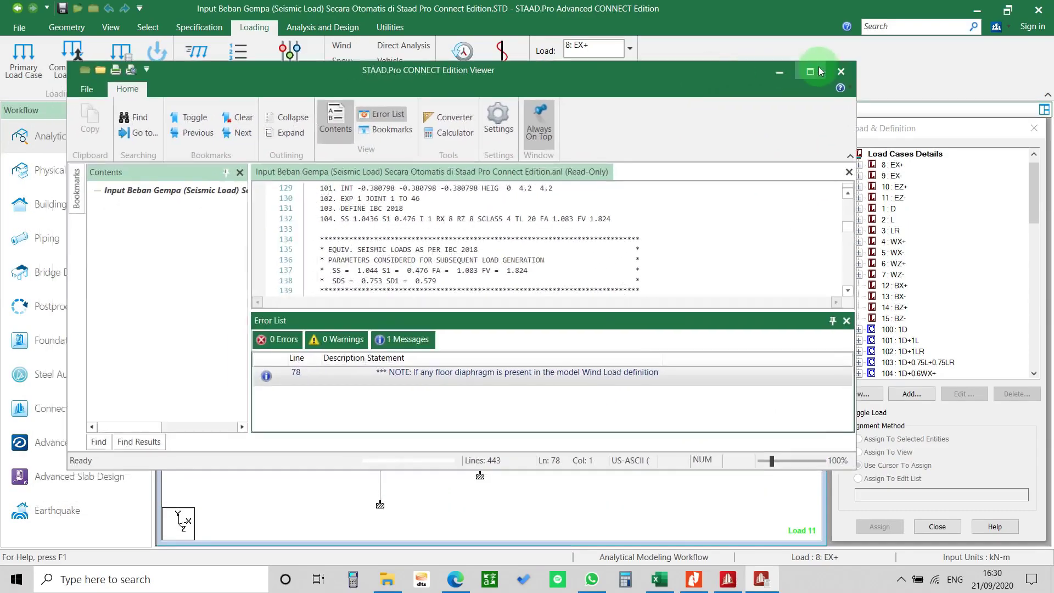
{"action": "left_click", "coordinate": [810, 72]}
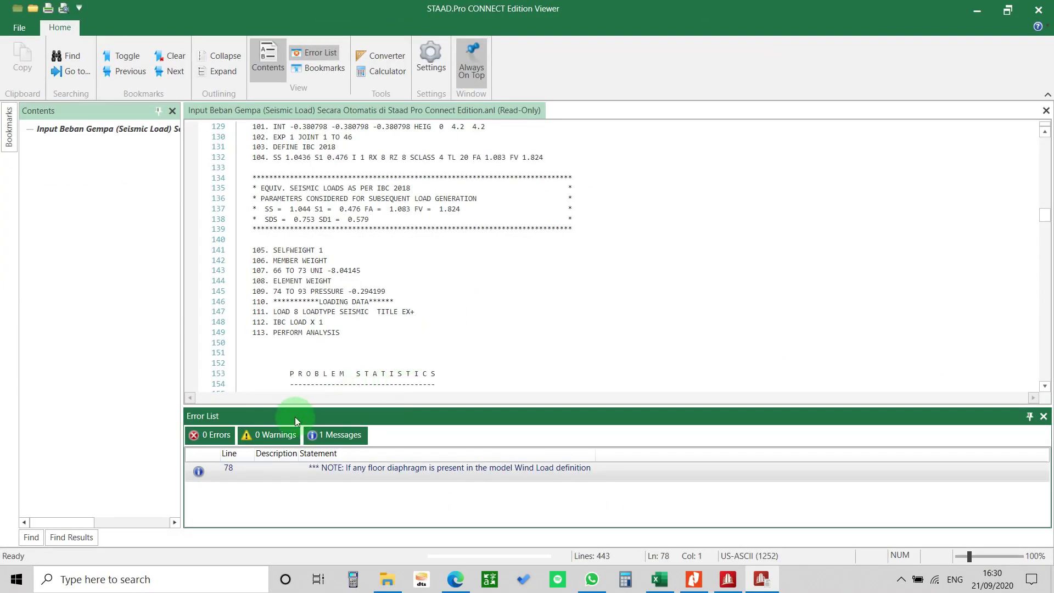
{"action": "left_click", "coordinate": [1044, 417]}
{"action": "scroll", "coordinate": [464, 299], "scroll_direction": "up", "scroll_amount": 4}
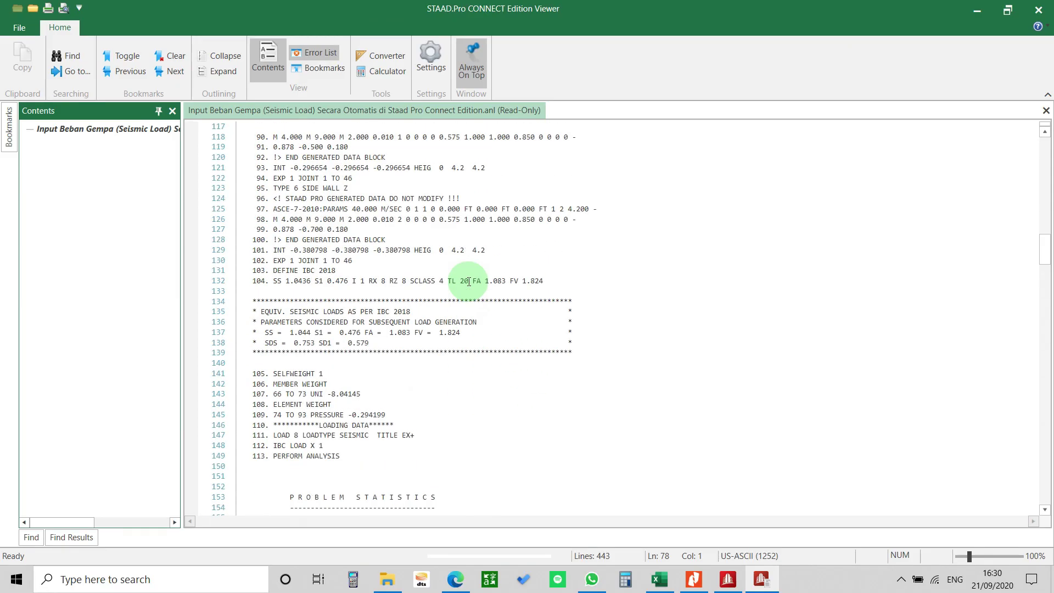
{"action": "left_click_drag", "start_coordinate": [889, 11], "coordinate": [677, 120]}
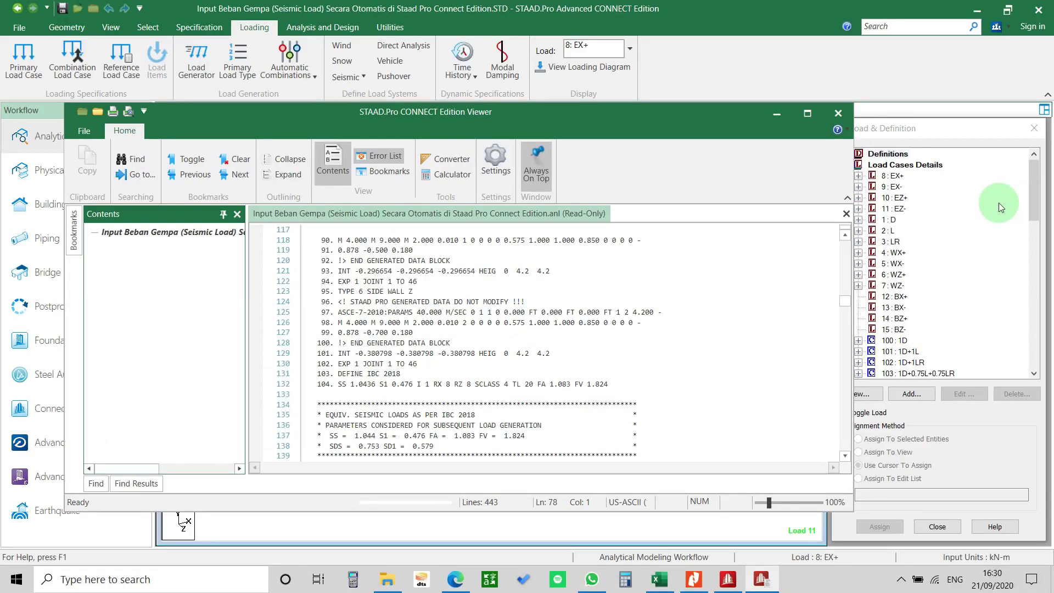
{"action": "left_click_drag", "start_coordinate": [461, 121], "coordinate": [628, 57]}
{"action": "scroll", "coordinate": [582, 290], "scroll_direction": "down", "scroll_amount": 3}
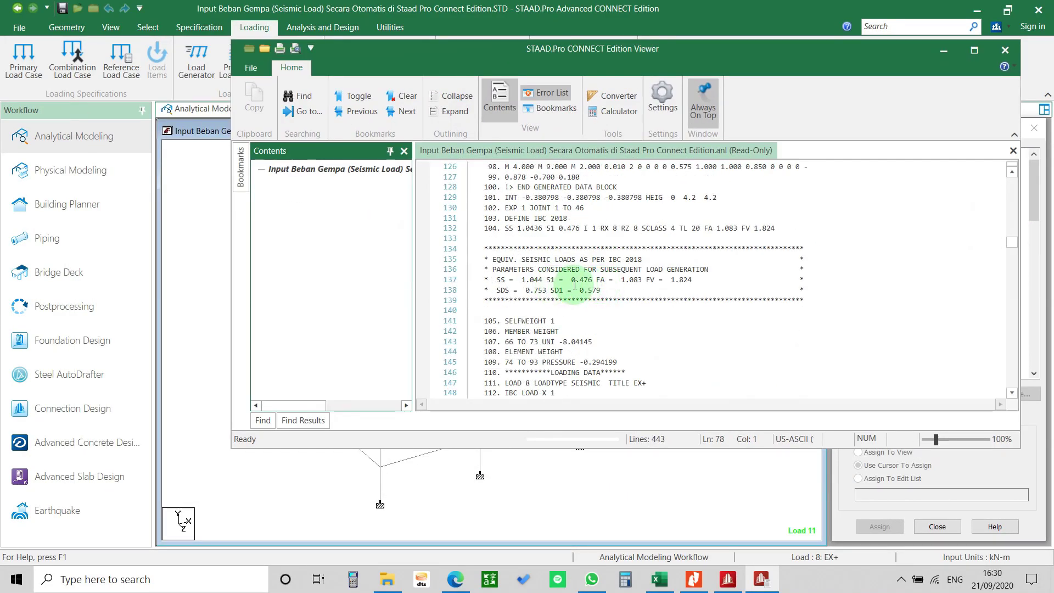
{"action": "left_click_drag", "start_coordinate": [492, 259], "coordinate": [639, 292]}
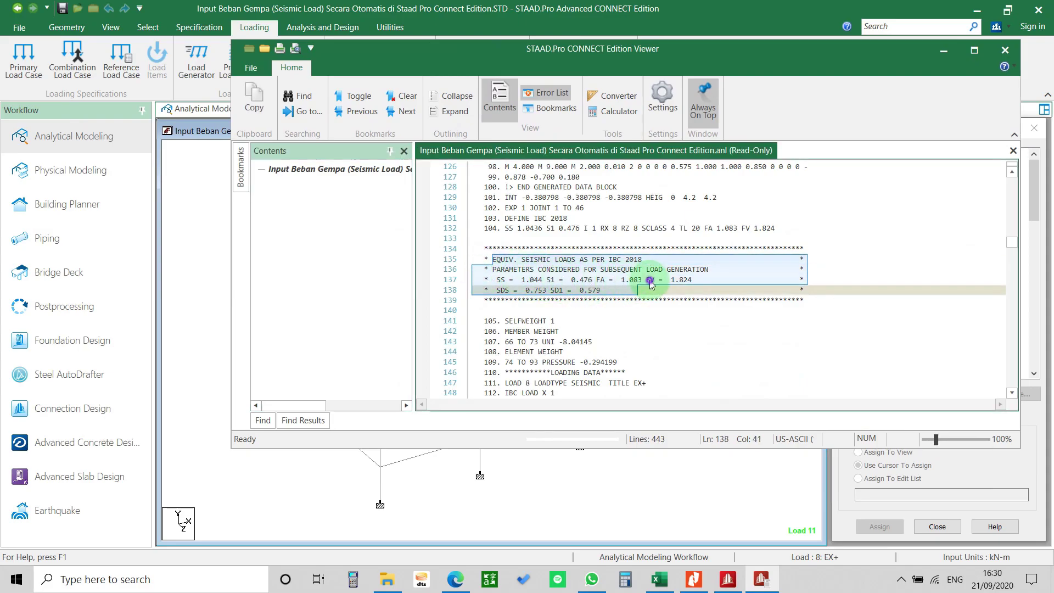
Highlight the SDS and SD1 line in the output's IBC 2018 parameter block for review
{"action": "left_click", "coordinate": [651, 281]}
{"action": "left_click", "coordinate": [533, 292]}
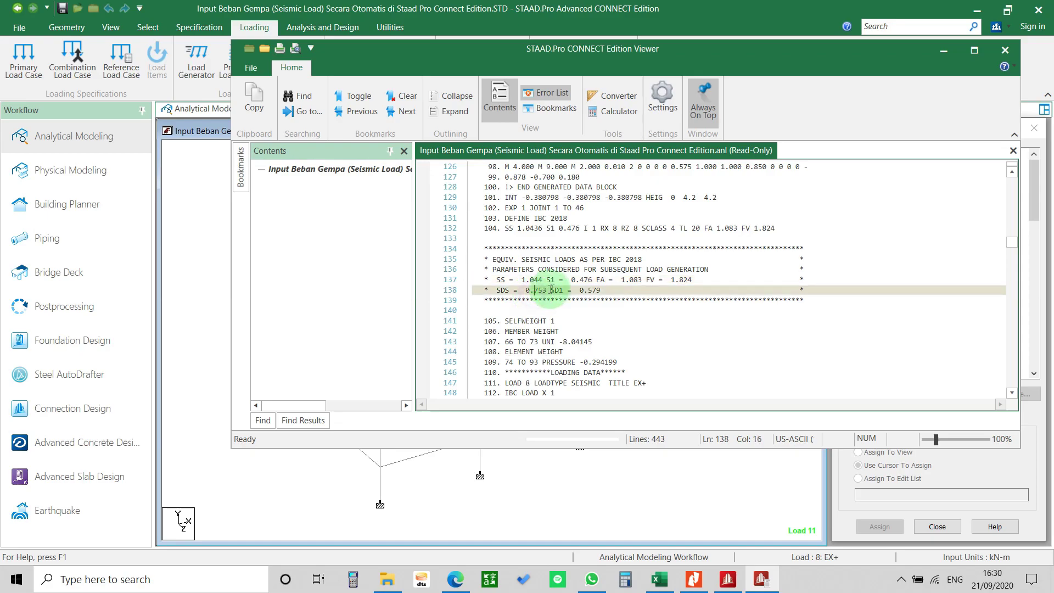
{"action": "left_click_drag", "start_coordinate": [604, 291], "coordinate": [501, 292]}
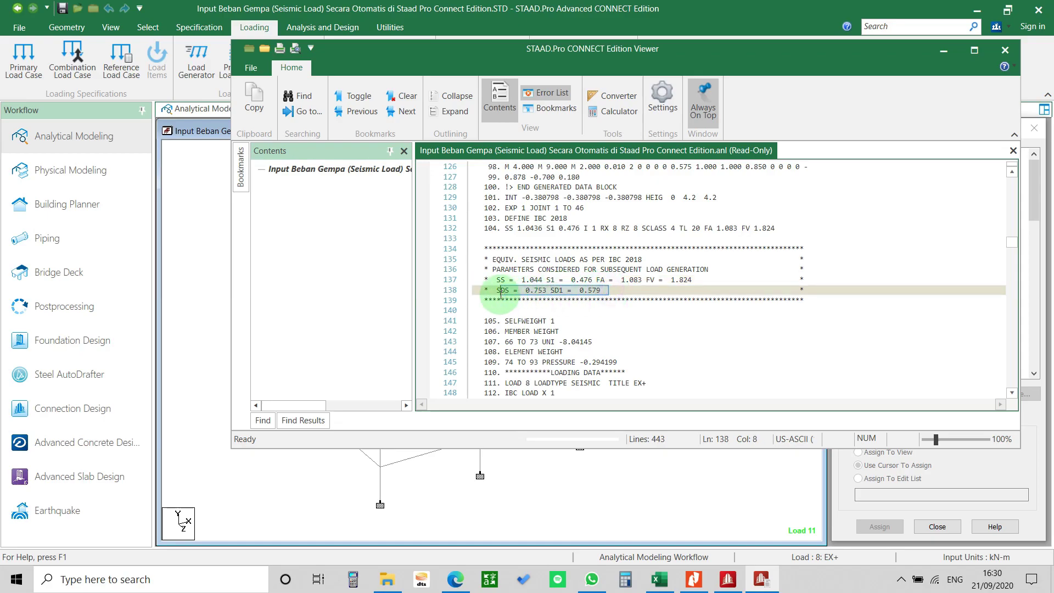
{"action": "left_click", "coordinate": [564, 297]}
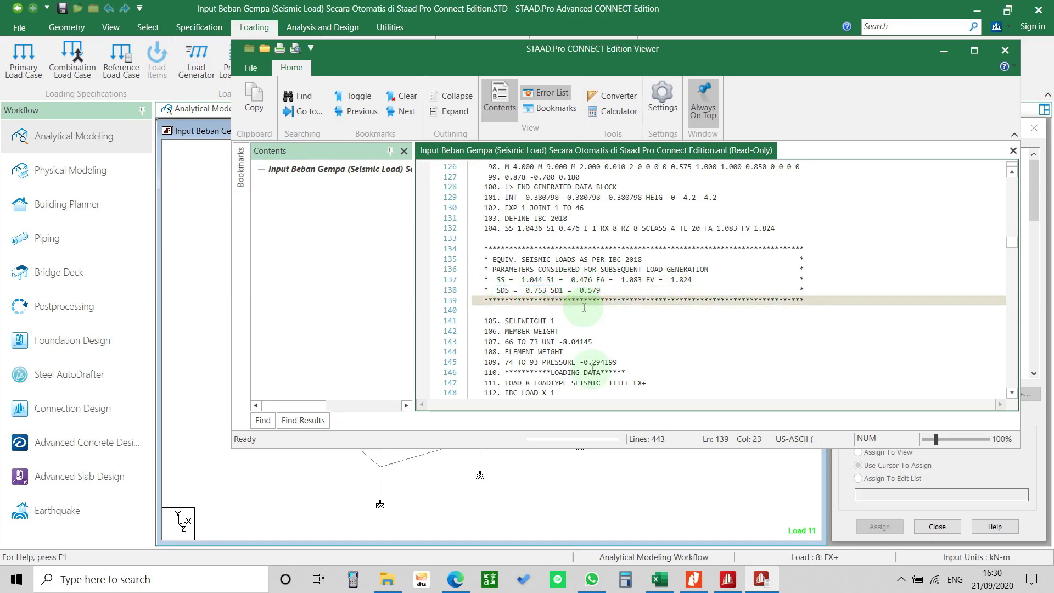
Switch to the Report workbook in Excel and compare its SDS and SD1 results with the analysis output, moving the viewer aside
{"action": "left_click", "coordinate": [667, 590]}
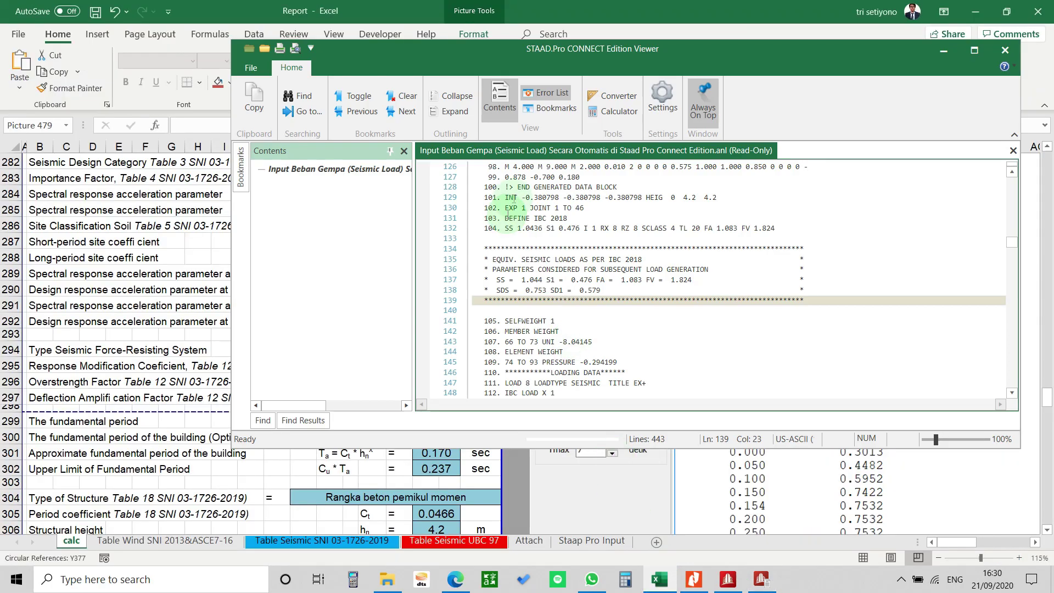
{"action": "left_click_drag", "start_coordinate": [521, 51], "coordinate": [787, 110]}
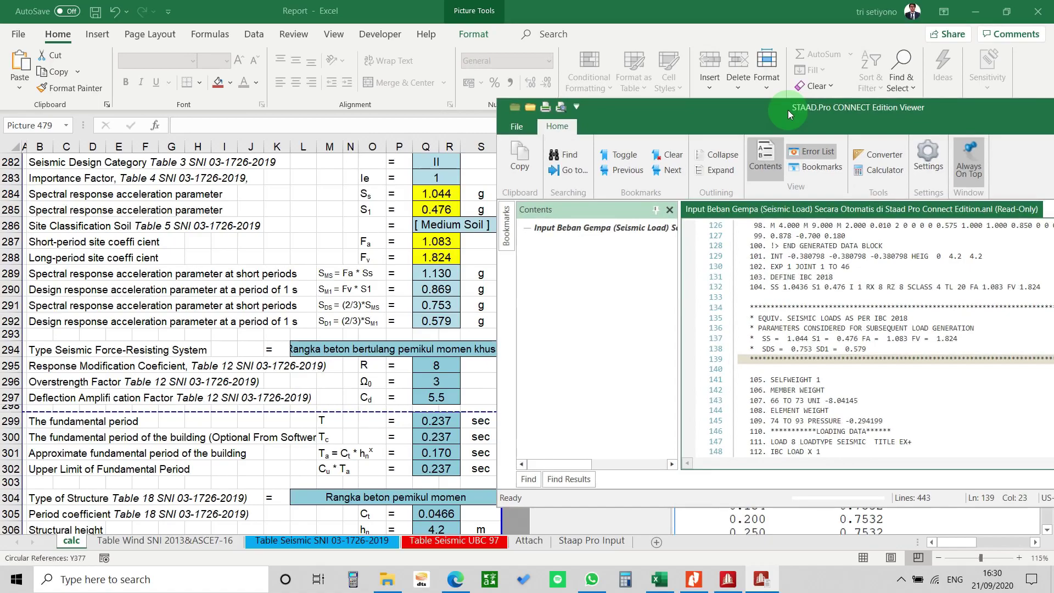
{"action": "left_click", "coordinate": [440, 305]}
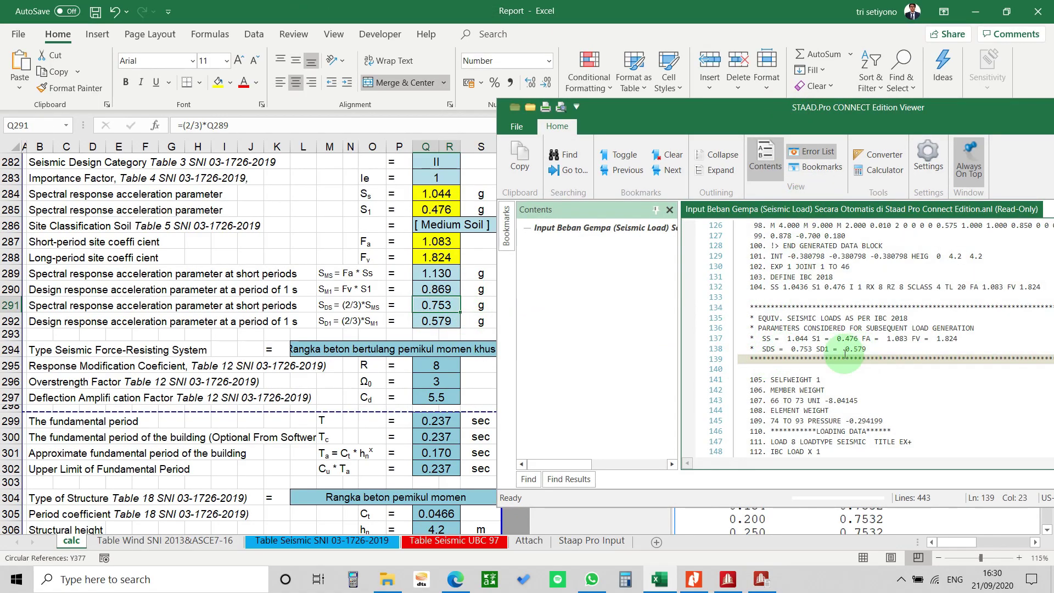
{"action": "left_click", "coordinate": [443, 322]}
{"action": "left_click_drag", "start_coordinate": [868, 349], "coordinate": [762, 350]}
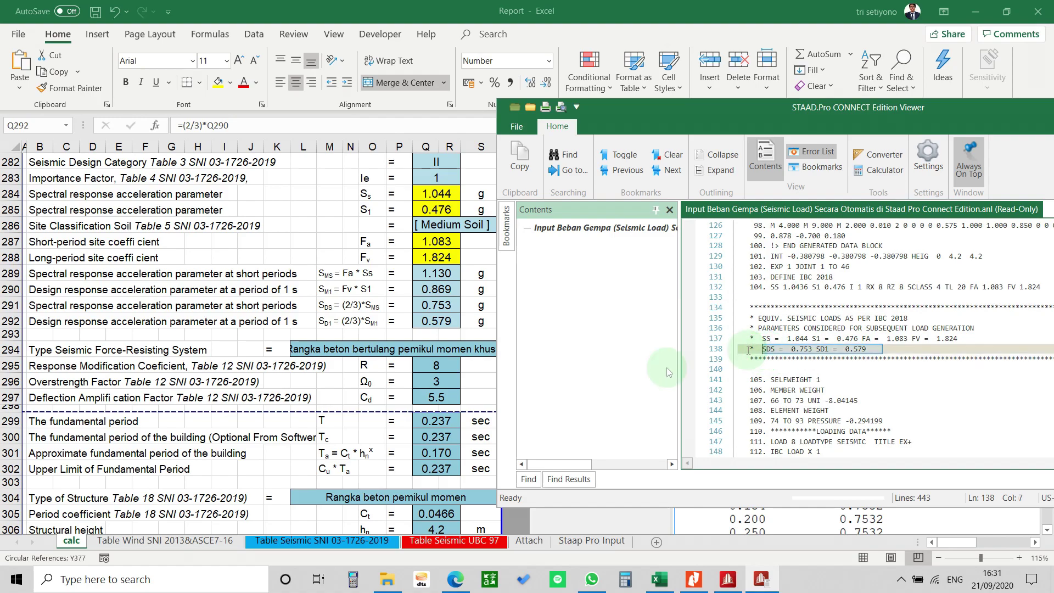
{"action": "left_click", "coordinate": [421, 313]}
{"action": "left_click", "coordinate": [673, 117]}
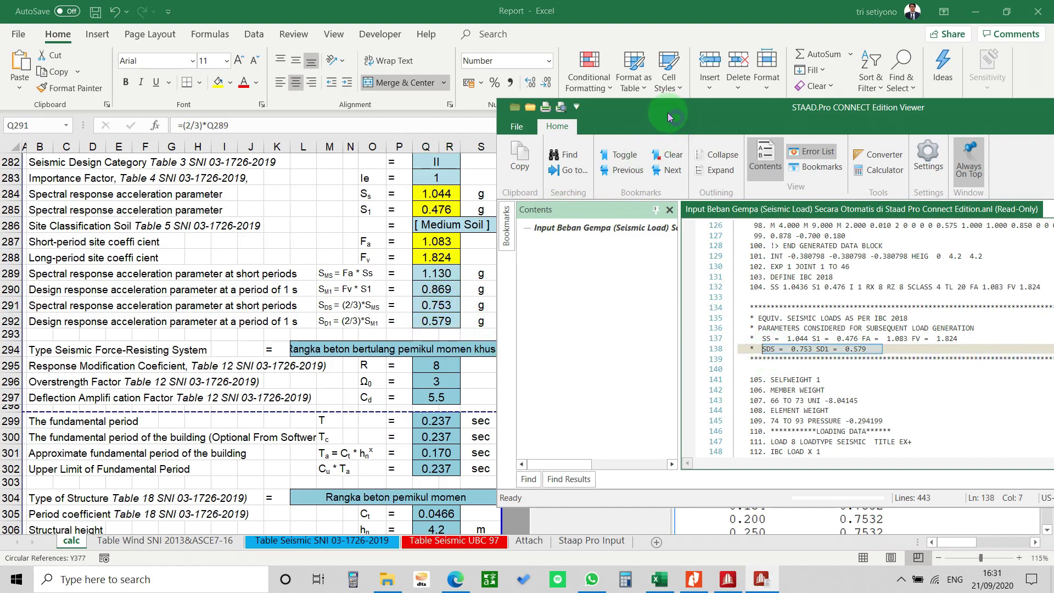
Compare the calc sheet's resulting seismic response coefficient Cs with the coefficient in the output's X-direction design base shear line
{"action": "scroll", "coordinate": [330, 406], "scroll_direction": "down", "scroll_amount": 7}
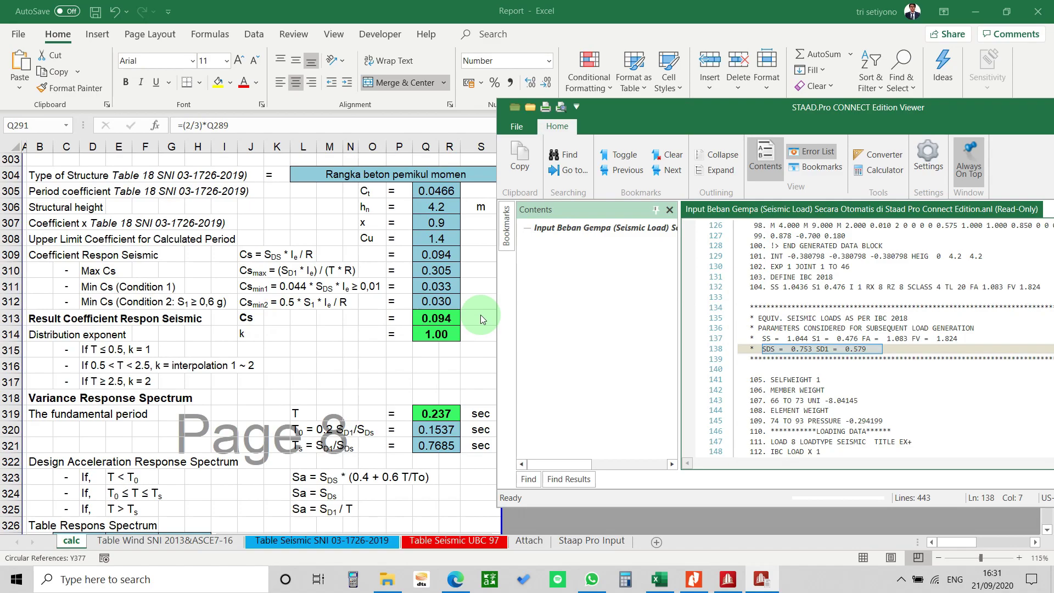
{"action": "left_click", "coordinate": [456, 317]}
{"action": "left_click_drag", "start_coordinate": [720, 109], "coordinate": [428, 84]}
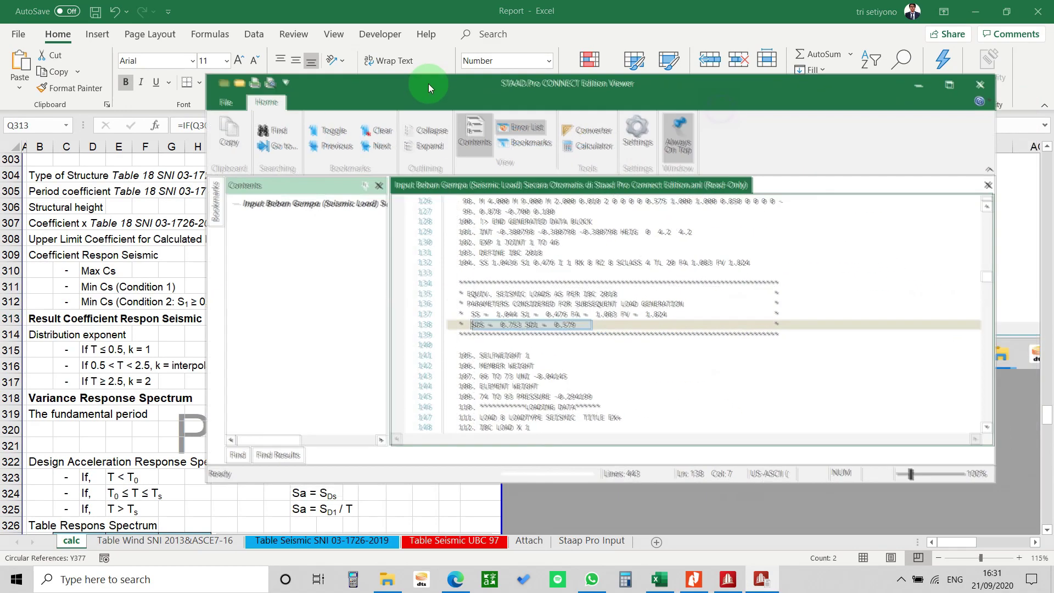
{"action": "scroll", "coordinate": [631, 337], "scroll_direction": "down", "scroll_amount": 15}
{"action": "scroll", "coordinate": [604, 342], "scroll_direction": "up", "scroll_amount": 1}
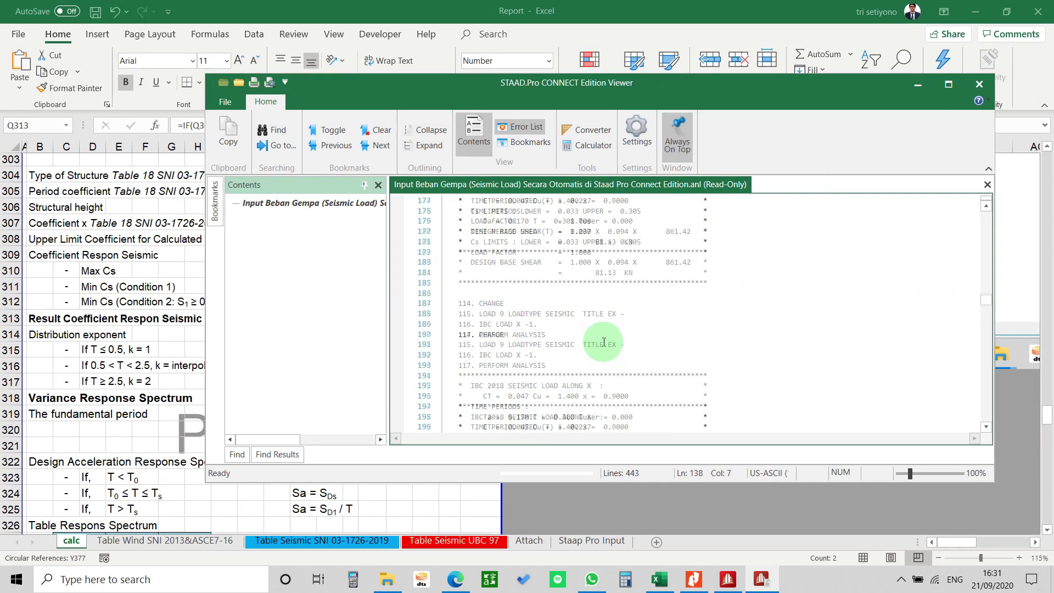
{"action": "scroll", "coordinate": [604, 342], "scroll_direction": "up", "scroll_amount": 1}
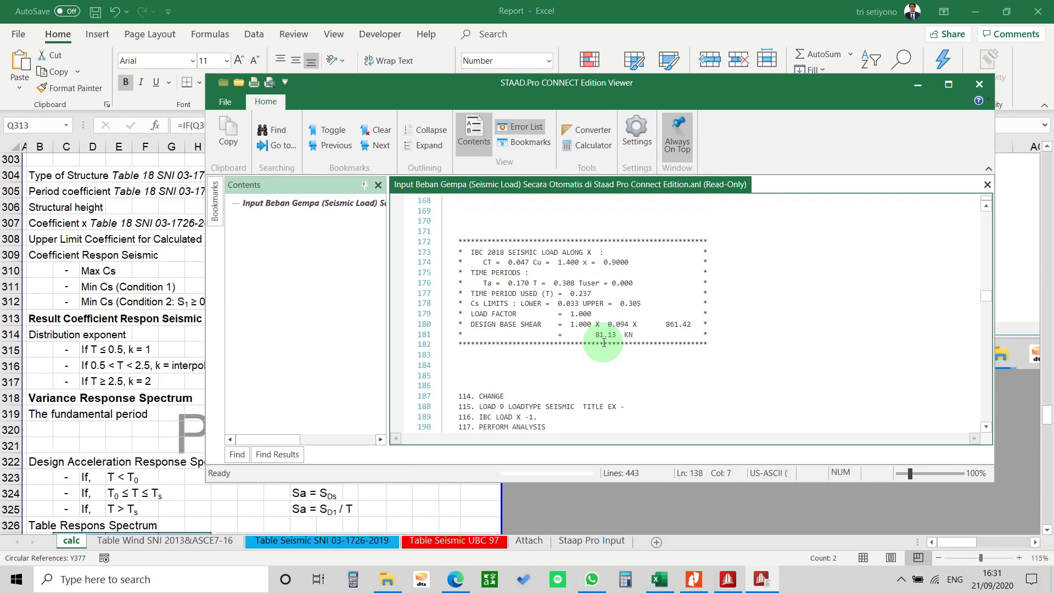
{"action": "left_click", "coordinate": [120, 425]}
{"action": "double_click", "coordinate": [610, 324]}
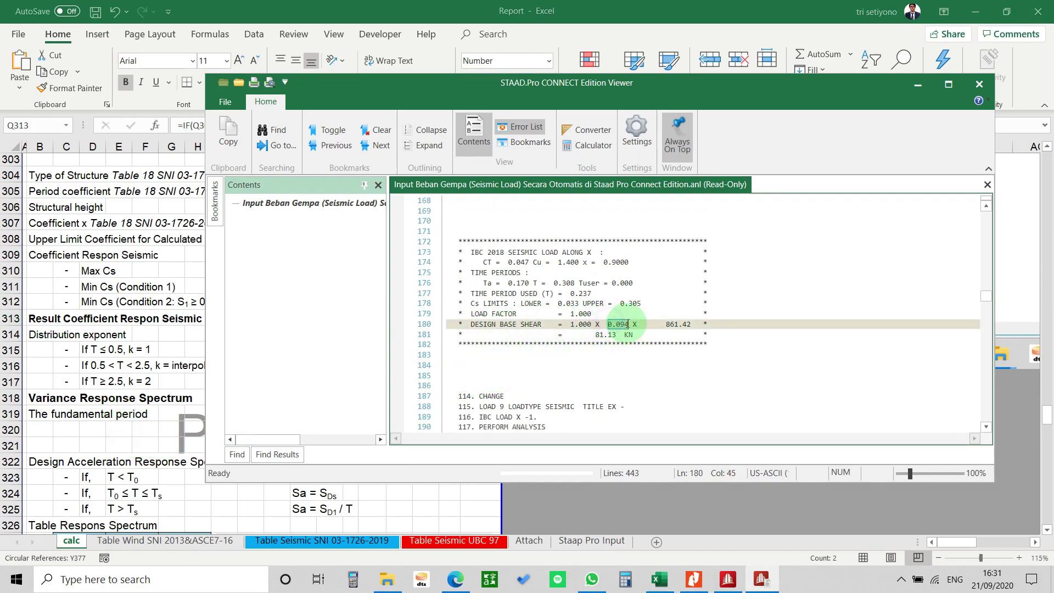
{"action": "left_click", "coordinate": [148, 346]}
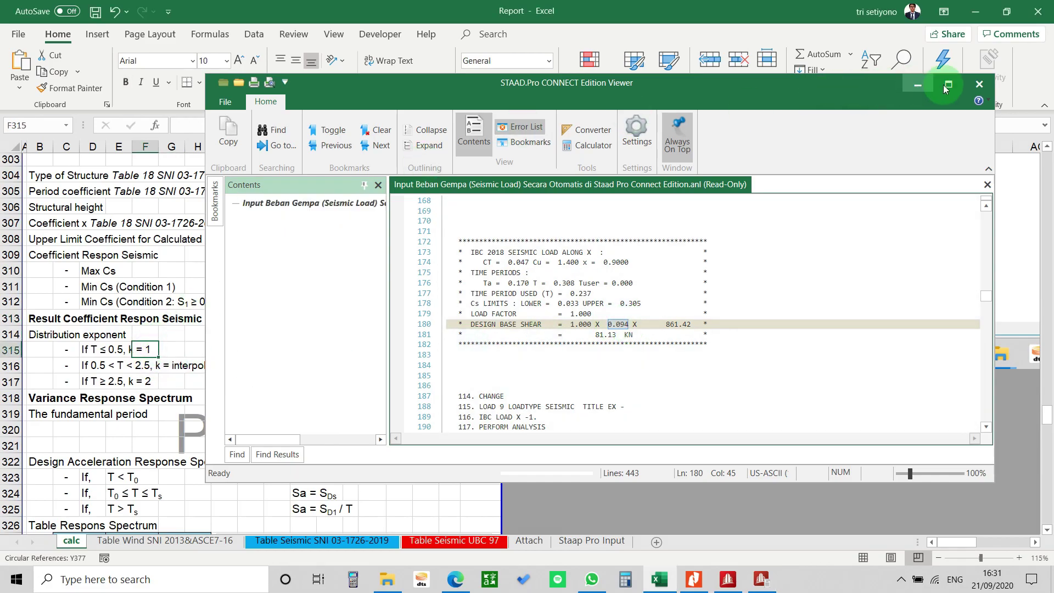
Minimize the output viewer and examine the calc sheet's Cs result and its Methode-1 seismic base shear calculation
{"action": "left_click", "coordinate": [920, 83]}
{"action": "left_click", "coordinate": [437, 320]}
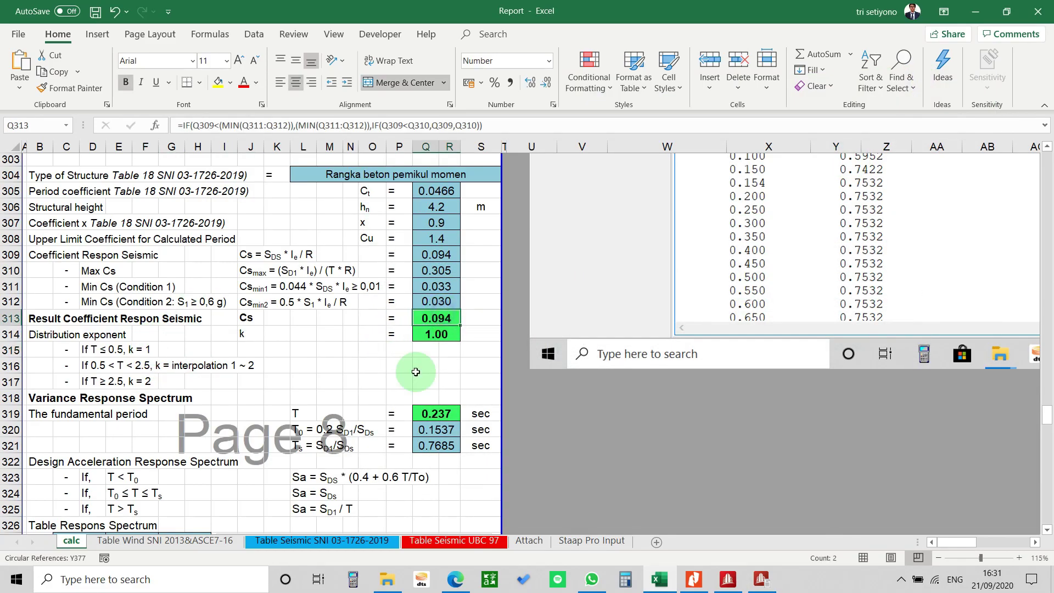
{"action": "scroll", "coordinate": [406, 390], "scroll_direction": "down", "scroll_amount": 4}
{"action": "scroll", "coordinate": [406, 389], "scroll_direction": "down", "scroll_amount": 20}
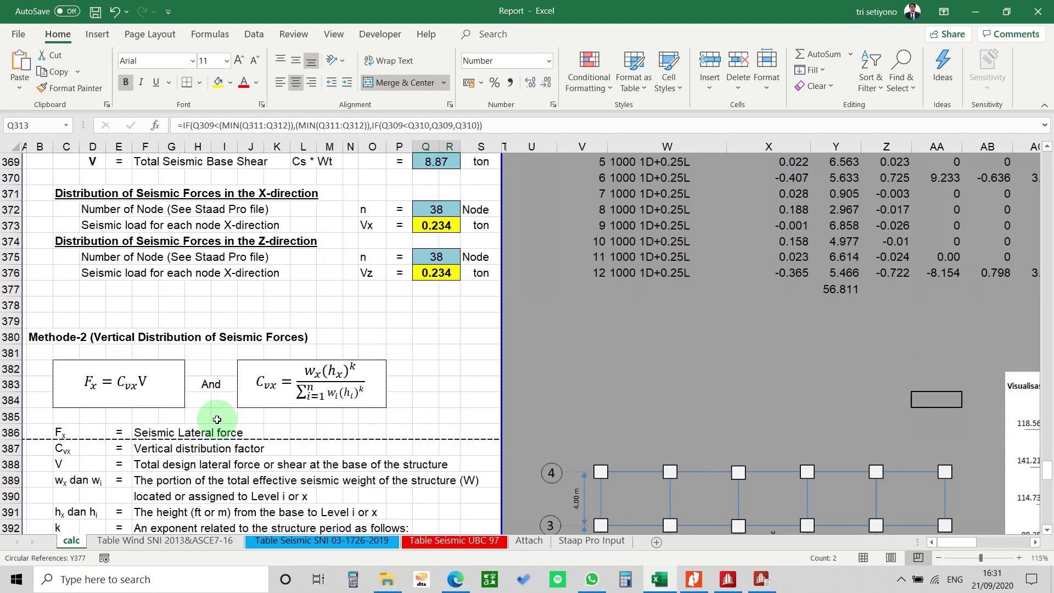
{"action": "scroll", "coordinate": [218, 418], "scroll_direction": "down", "scroll_amount": 2}
{"action": "scroll", "coordinate": [208, 422], "scroll_direction": "up", "scroll_amount": 9}
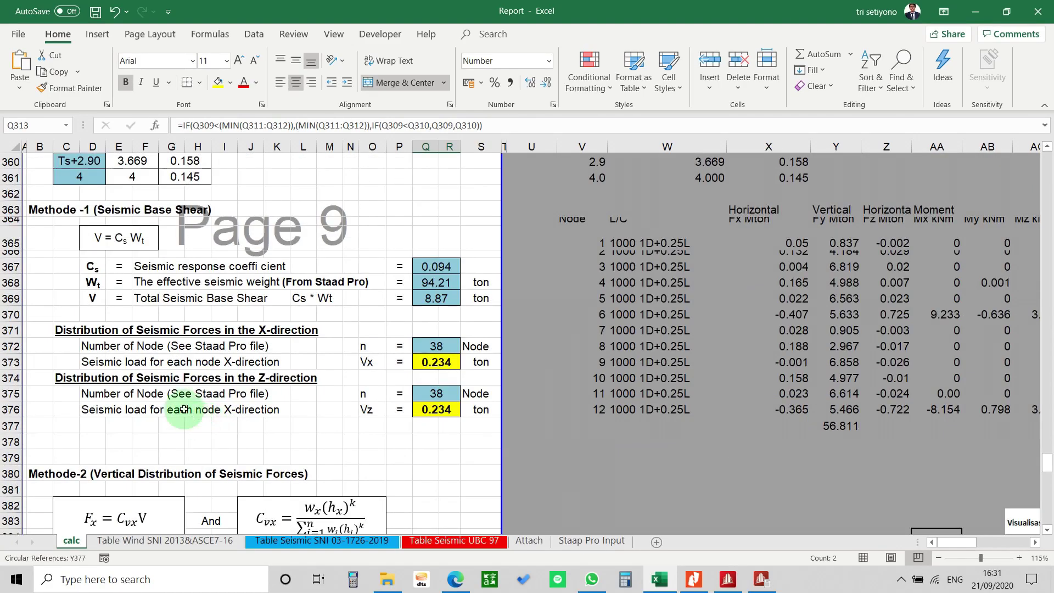
{"action": "left_click", "coordinate": [138, 298]}
{"action": "left_click", "coordinate": [90, 266]}
{"action": "left_click", "coordinate": [436, 267]}
{"action": "left_click", "coordinate": [481, 314]}
Compare the seismic weight in the output's design base shear line with the effective seismic weight Wt in the calc sheet
{"action": "key", "text": "alt+Tab"}
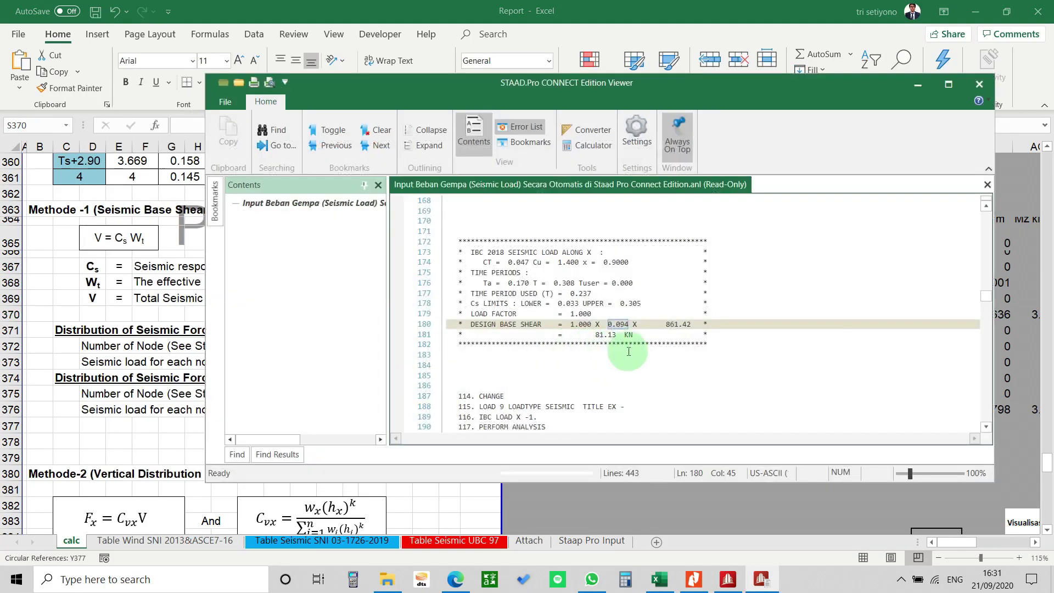
{"action": "left_click_drag", "start_coordinate": [666, 324], "coordinate": [705, 324]}
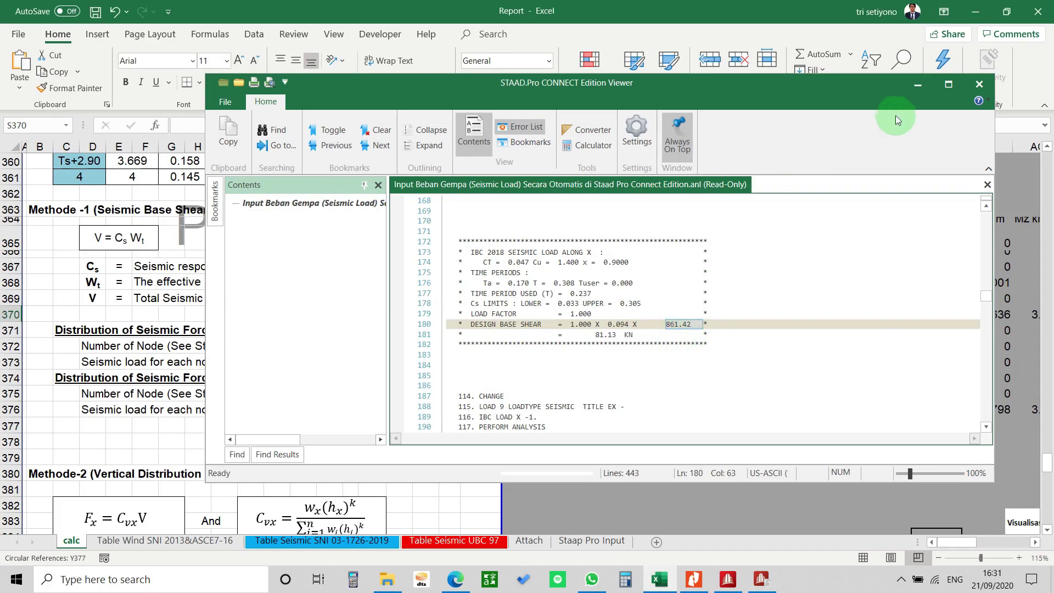
{"action": "left_click", "coordinate": [917, 84]}
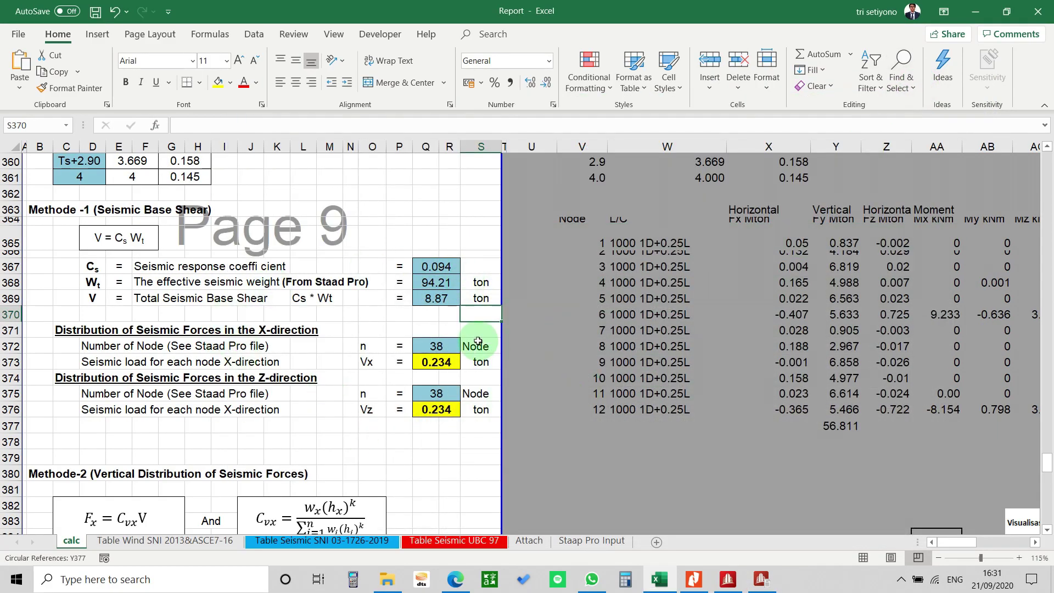
{"action": "left_click", "coordinate": [427, 281]}
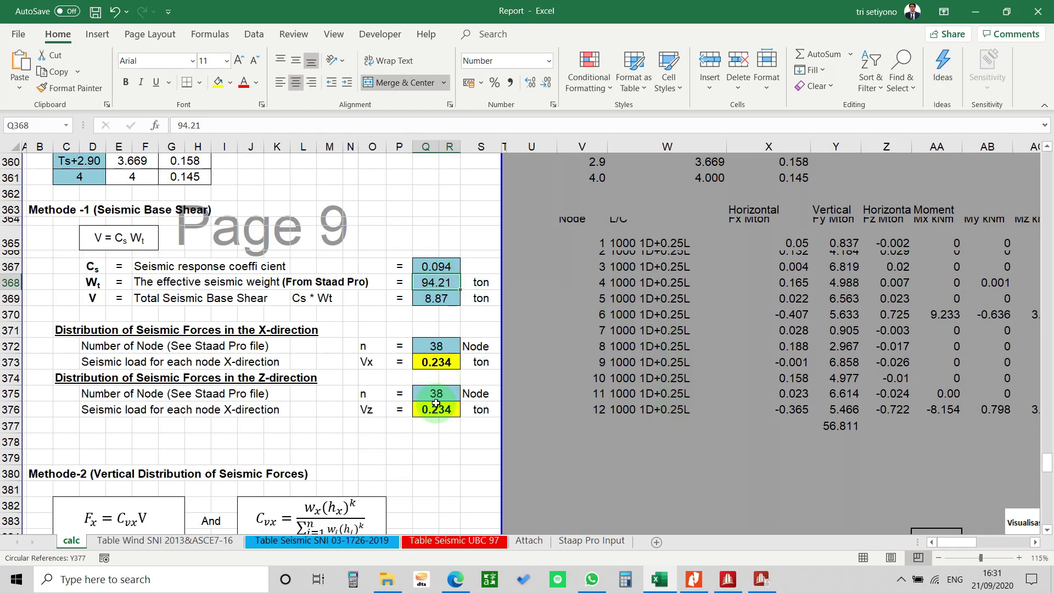
Bring back and maximize the output viewer, and examine the IBC 2018 seismic load results along X for load cases 8 and 9
{"action": "key", "text": "alt+Tab"}
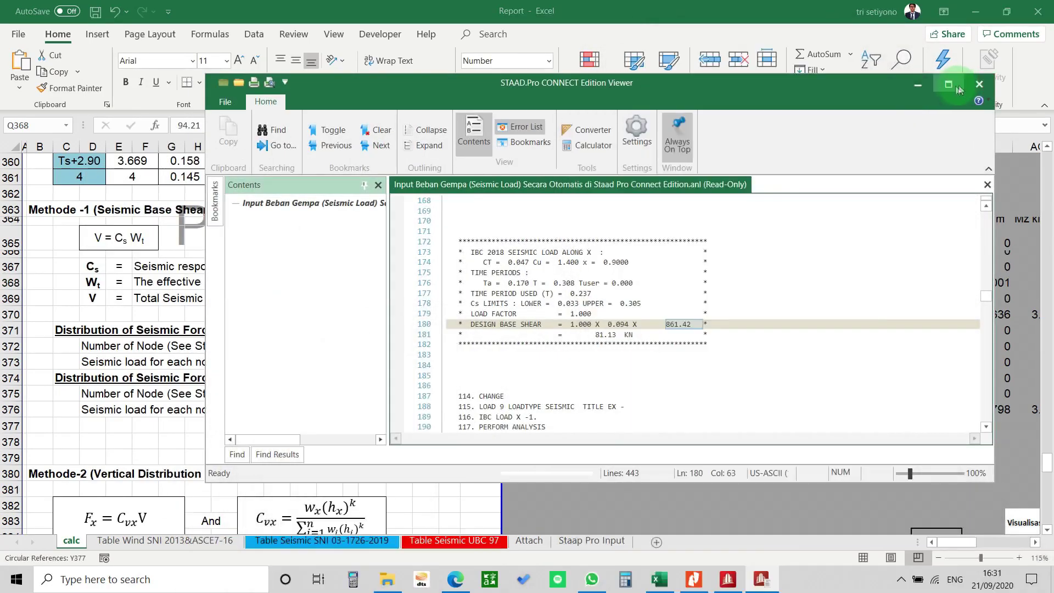
{"action": "left_click", "coordinate": [958, 88]}
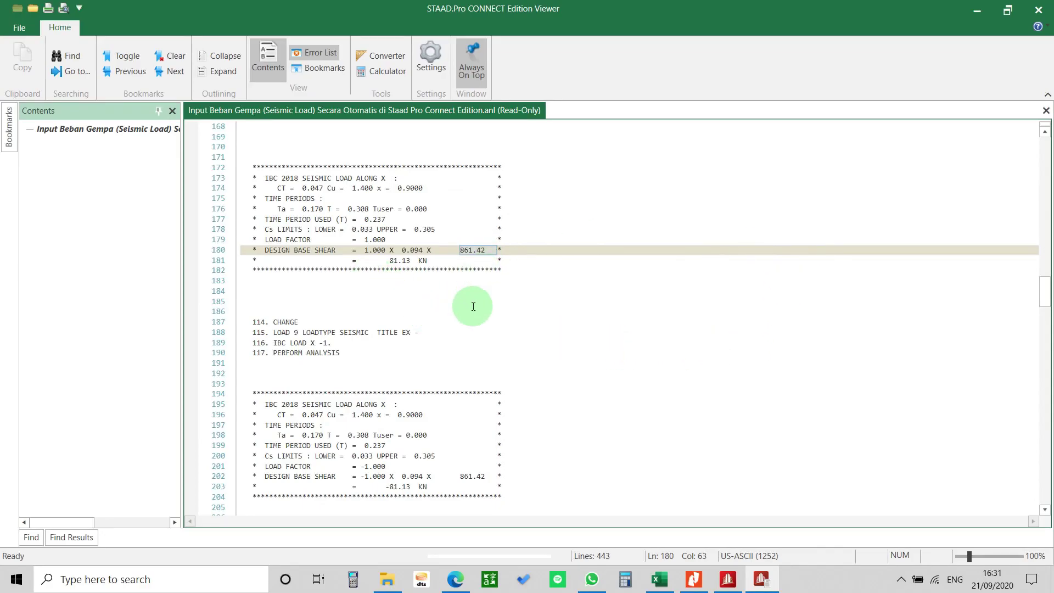
{"action": "scroll", "coordinate": [445, 338], "scroll_direction": "down", "scroll_amount": 2}
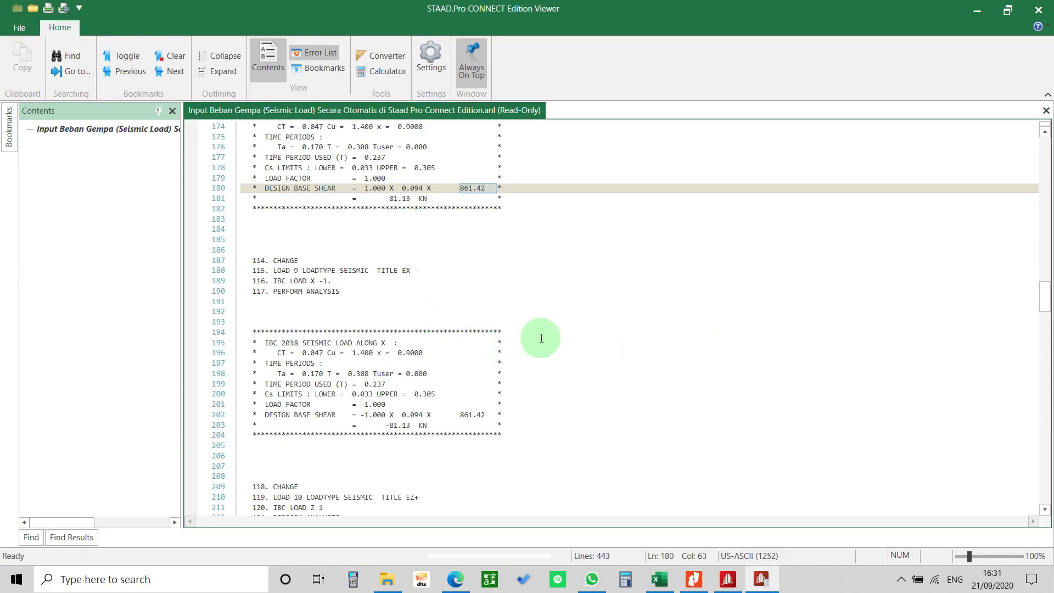
{"action": "scroll", "coordinate": [541, 338], "scroll_direction": "up", "scroll_amount": 1}
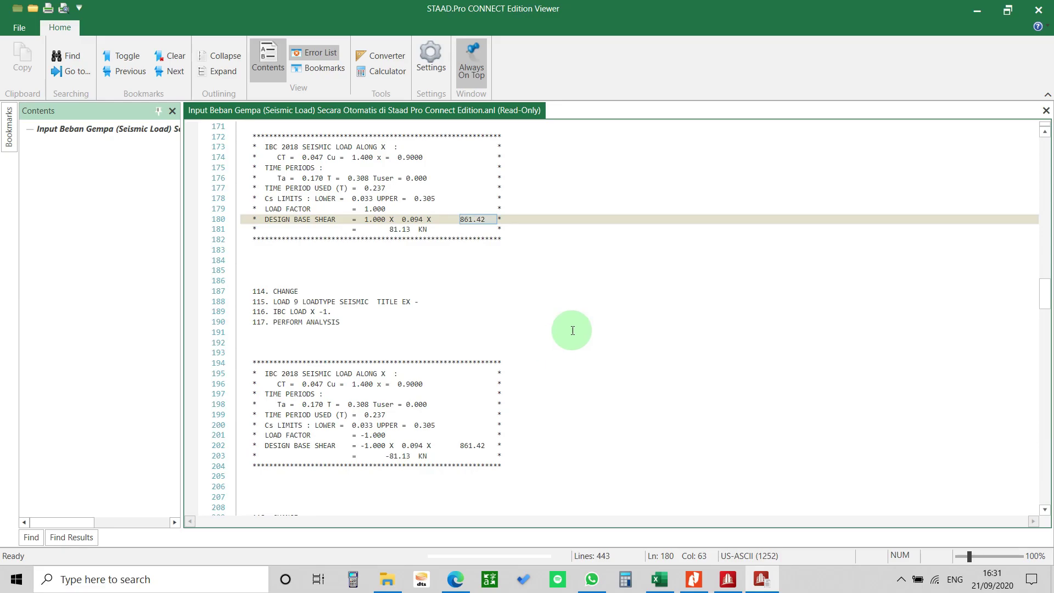
{"action": "scroll", "coordinate": [568, 325], "scroll_direction": "up", "scroll_amount": 2}
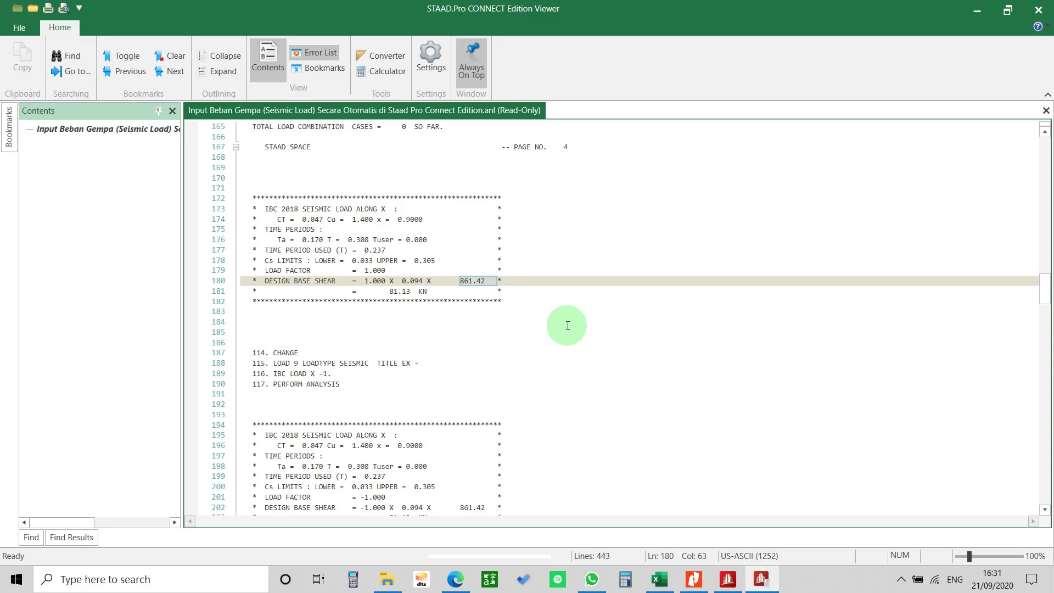
{"action": "scroll", "coordinate": [568, 326], "scroll_direction": "down", "scroll_amount": 3}
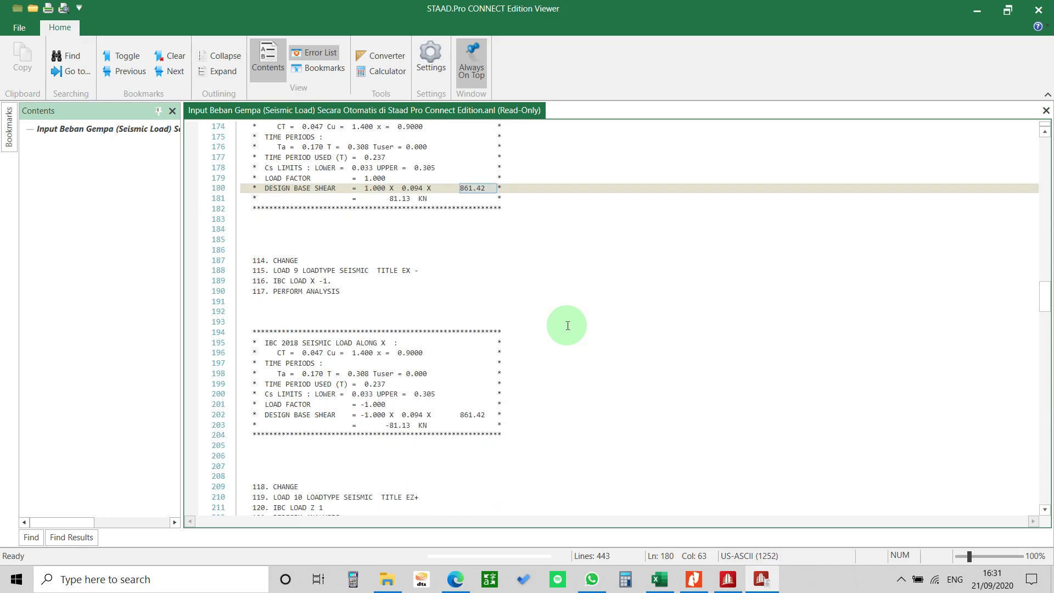
{"action": "scroll", "coordinate": [569, 325], "scroll_direction": "up", "scroll_amount": 5}
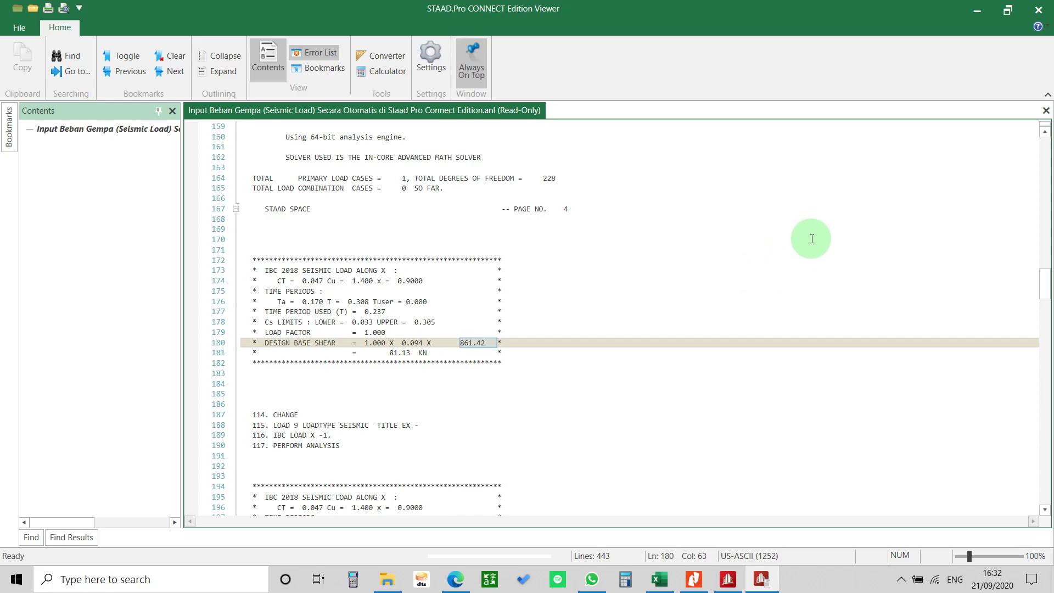
Close the output viewer, switch to the STAAD.Pro model and display the IBC LOAD X 1 arrows of load case 8: EX+
{"action": "left_click", "coordinate": [1046, 6]}
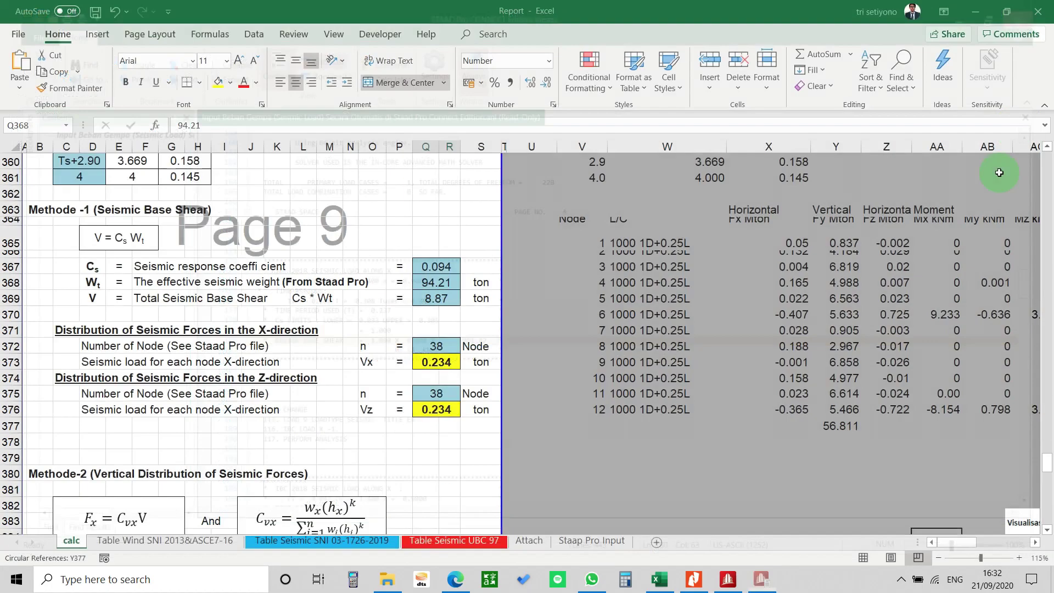
{"action": "left_click", "coordinate": [734, 585]}
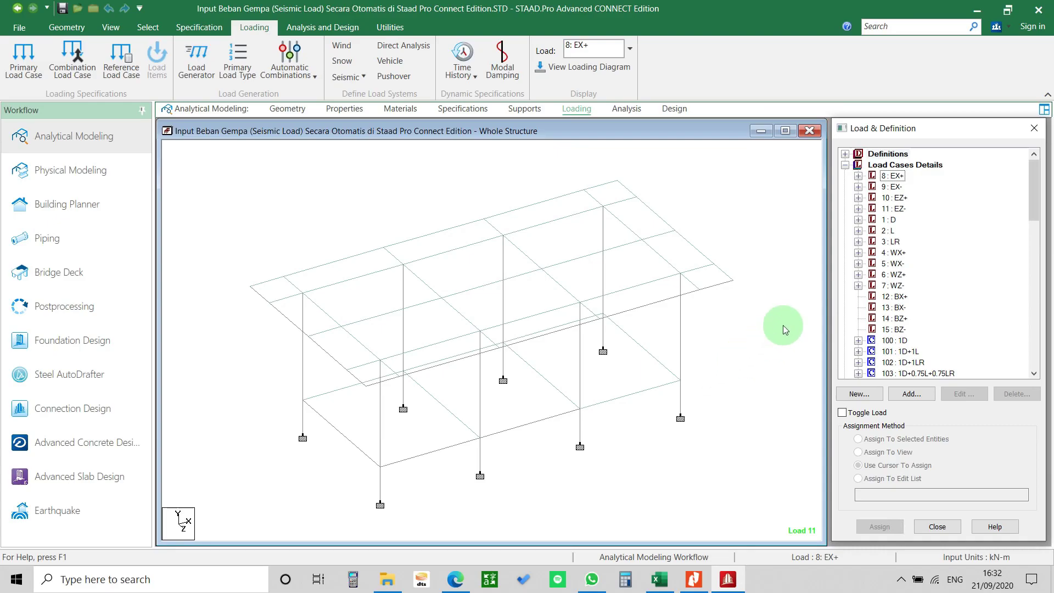
{"action": "left_click", "coordinate": [858, 176]}
{"action": "left_click", "coordinate": [901, 189]}
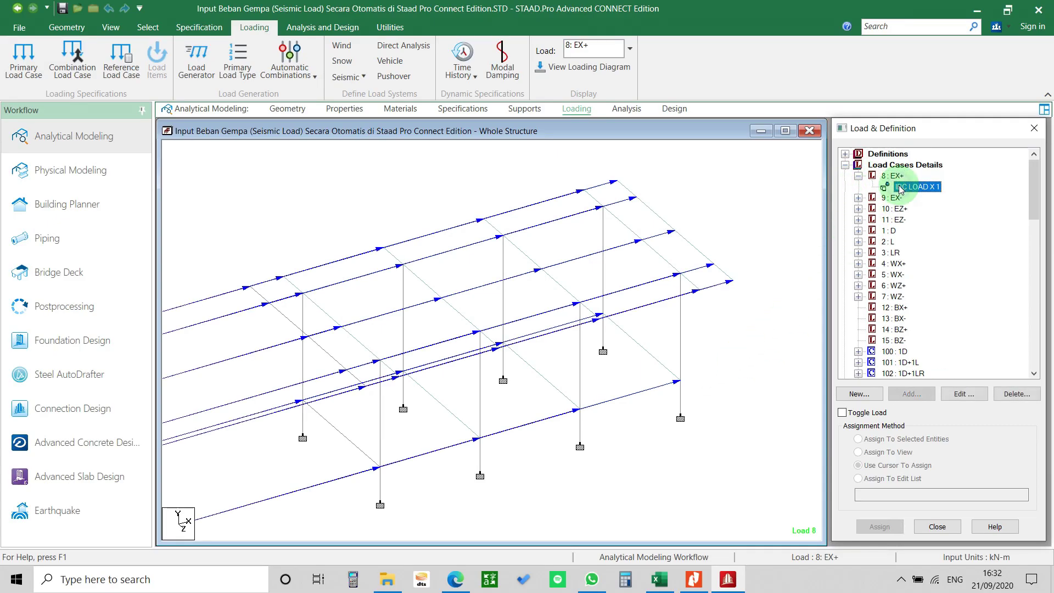
{"action": "scroll", "coordinate": [631, 327], "scroll_direction": "down", "scroll_amount": 5}
{"action": "middle_click_drag", "start_coordinate": [496, 387], "coordinate": [554, 360]}
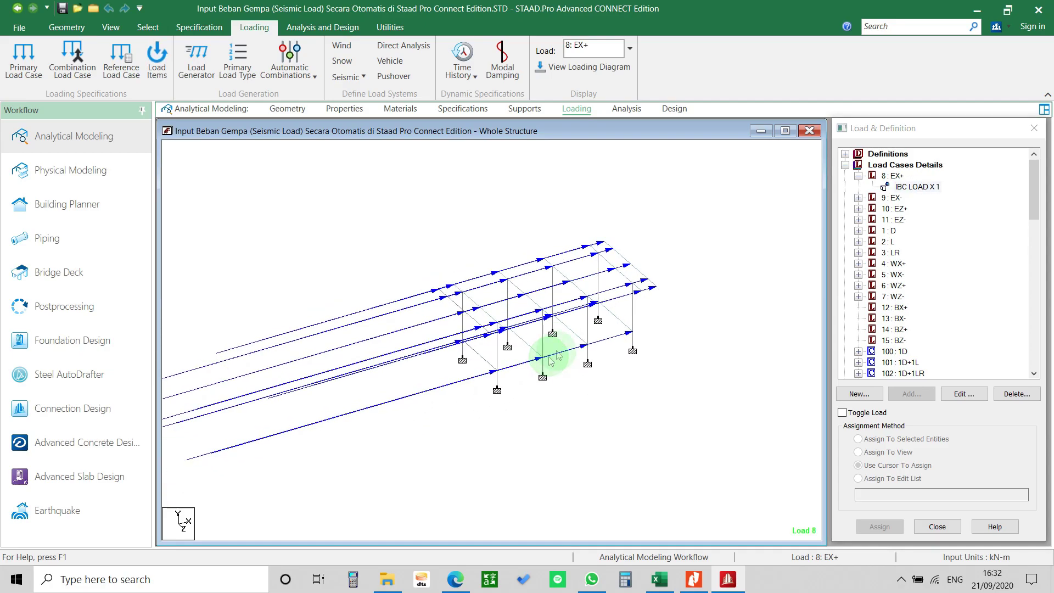
Display the generated seismic load arrows of cases 9: EX-, 10: EZ+ and 11: EZ- on the structure one after another
{"action": "left_click", "coordinate": [858, 198]}
{"action": "left_click", "coordinate": [899, 209]}
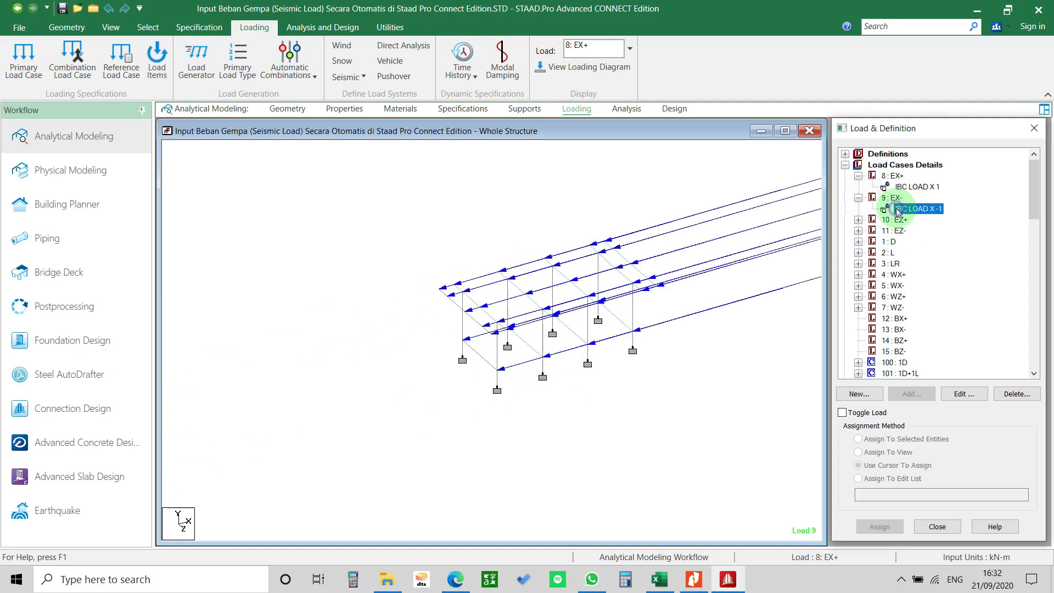
{"action": "left_click", "coordinate": [858, 220]}
{"action": "left_click", "coordinate": [916, 230]}
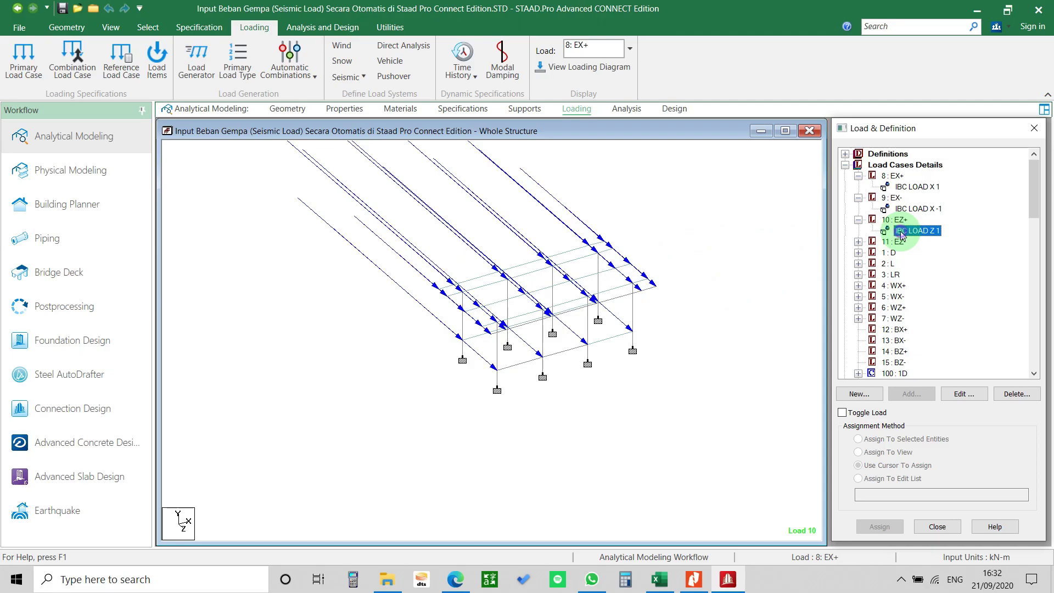
{"action": "left_click", "coordinate": [895, 254]}
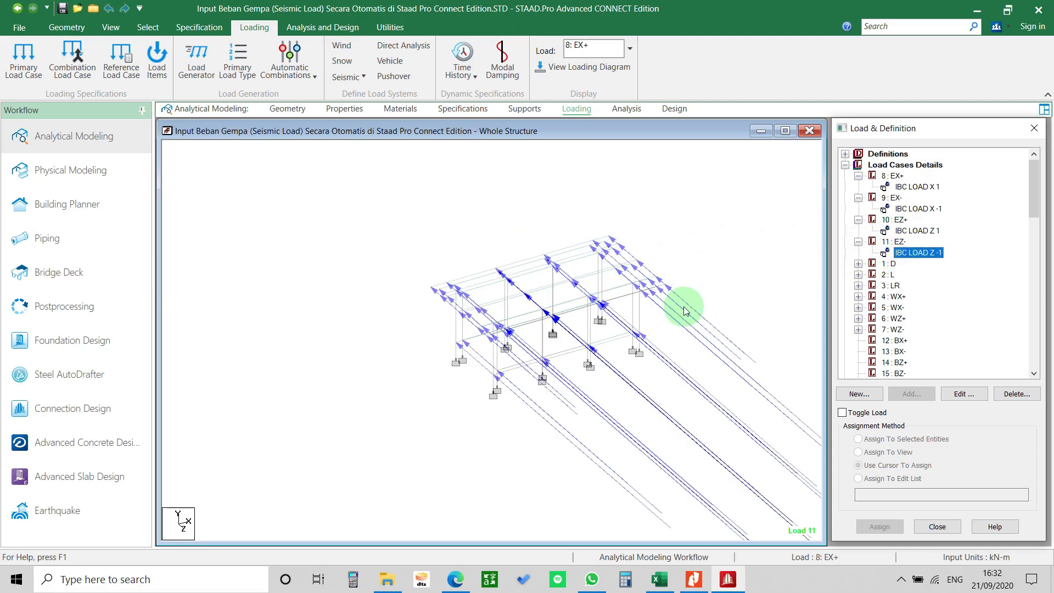
Turn on the load value labels so the seismic arrows of load case 11: EZ- show their magnitudes
{"action": "scroll", "coordinate": [664, 307], "scroll_direction": "up", "scroll_amount": 2}
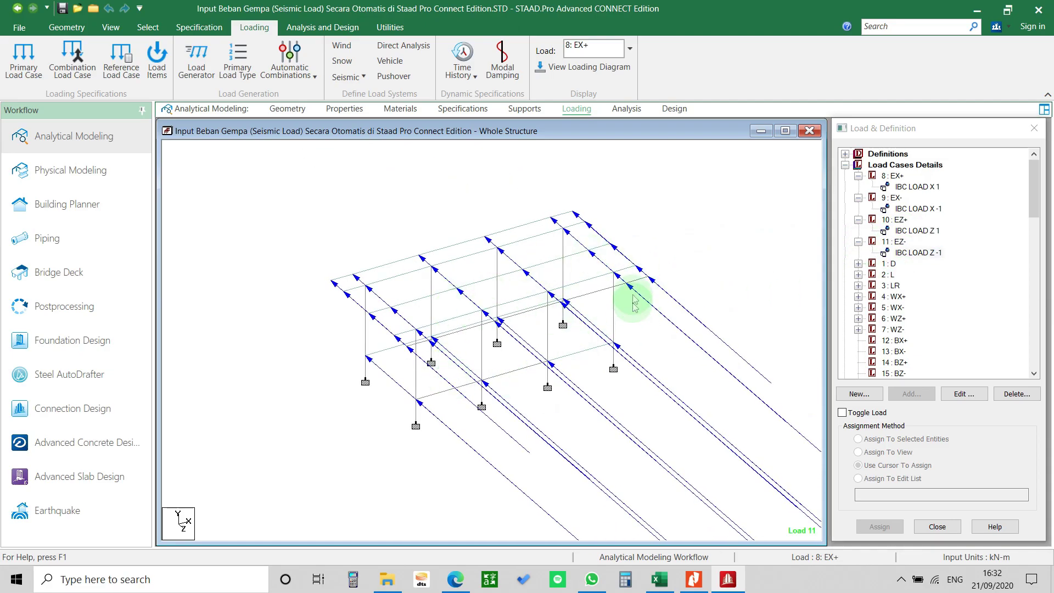
{"action": "scroll", "coordinate": [670, 280], "scroll_direction": "down", "scroll_amount": 2}
{"action": "middle_click_drag", "start_coordinate": [668, 281], "coordinate": [623, 299]}
{"action": "right_click", "coordinate": [652, 226]}
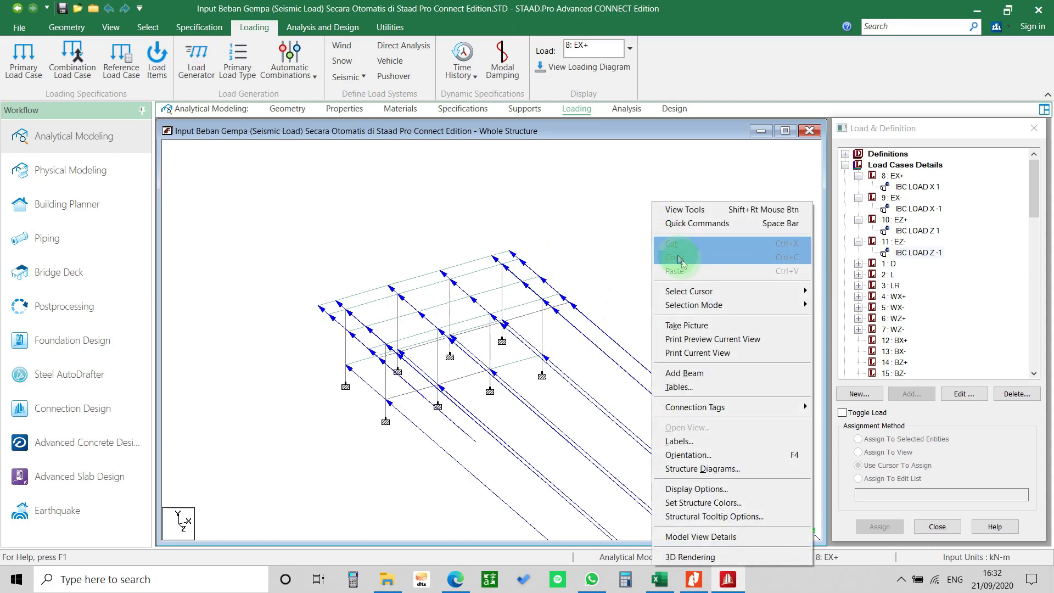
{"action": "left_click", "coordinate": [699, 441]}
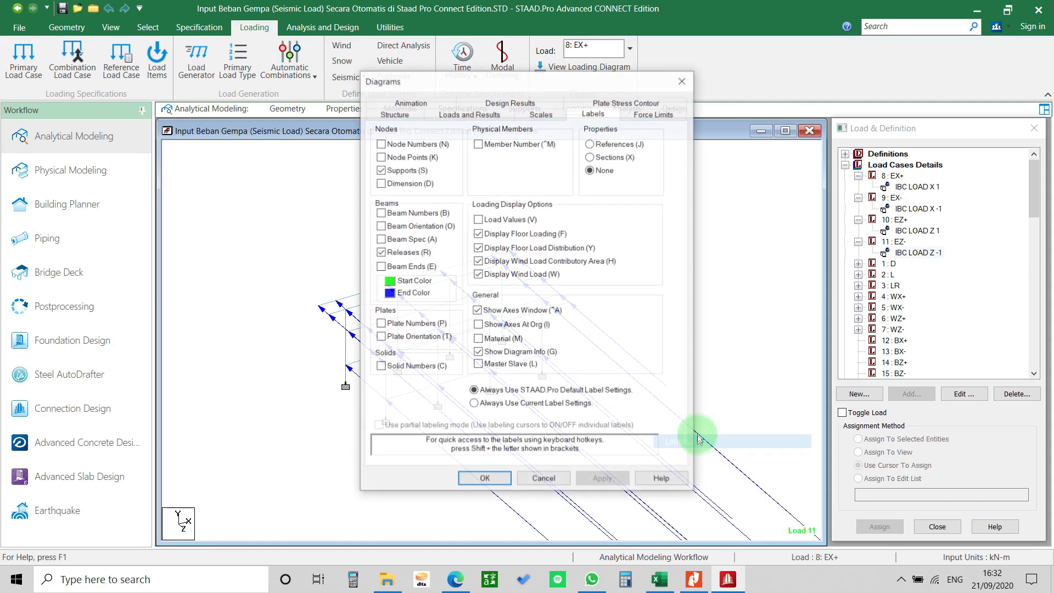
{"action": "left_click", "coordinate": [530, 219]}
{"action": "left_click", "coordinate": [602, 479]}
{"action": "left_click", "coordinate": [486, 479]}
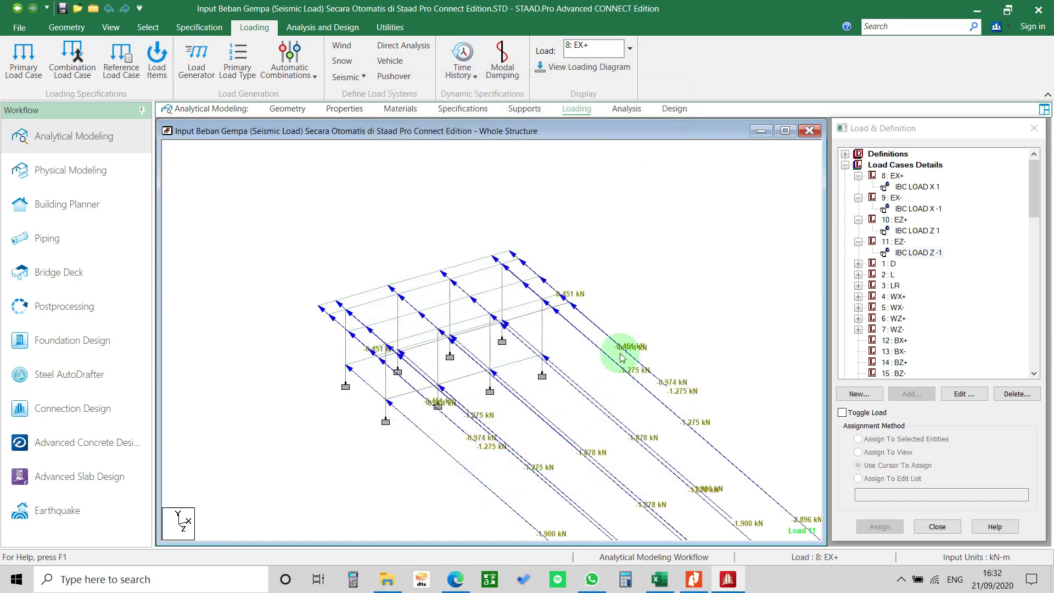
{"action": "scroll", "coordinate": [583, 319], "scroll_direction": "up", "scroll_amount": 1}
{"action": "middle_click_drag", "start_coordinate": [616, 310], "coordinate": [571, 297]}
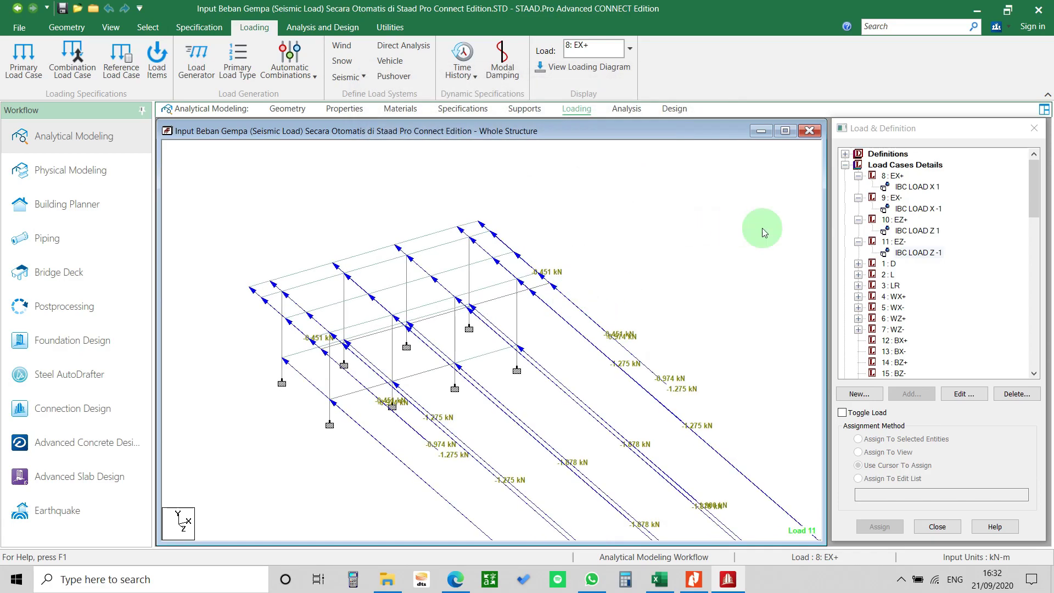
Change the metric input force unit to Metric Ton and accept deleting the existing result files
{"action": "left_click", "coordinate": [83, 28]}
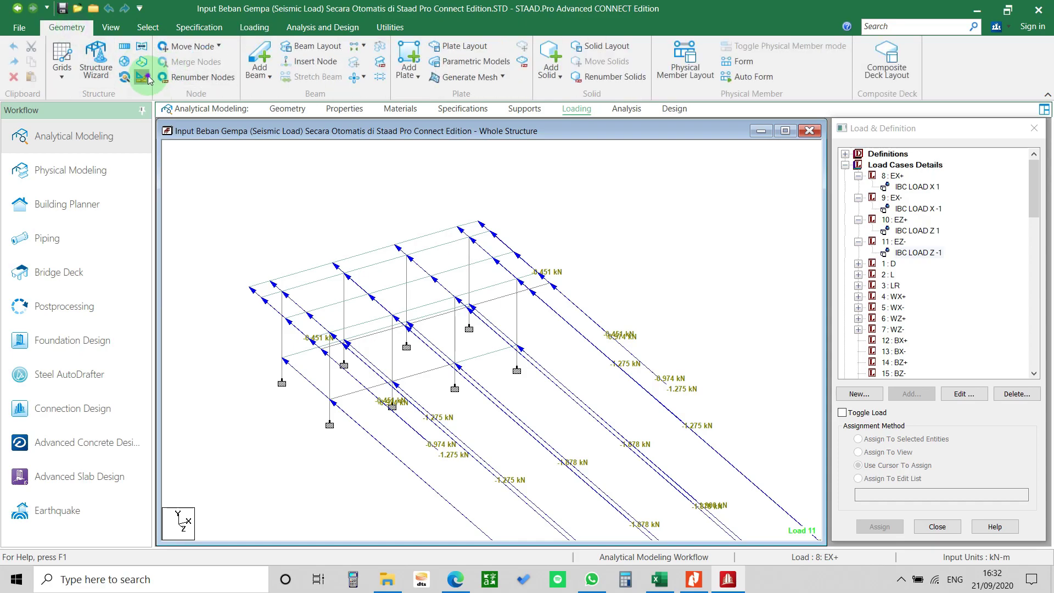
{"action": "left_click", "coordinate": [144, 76]}
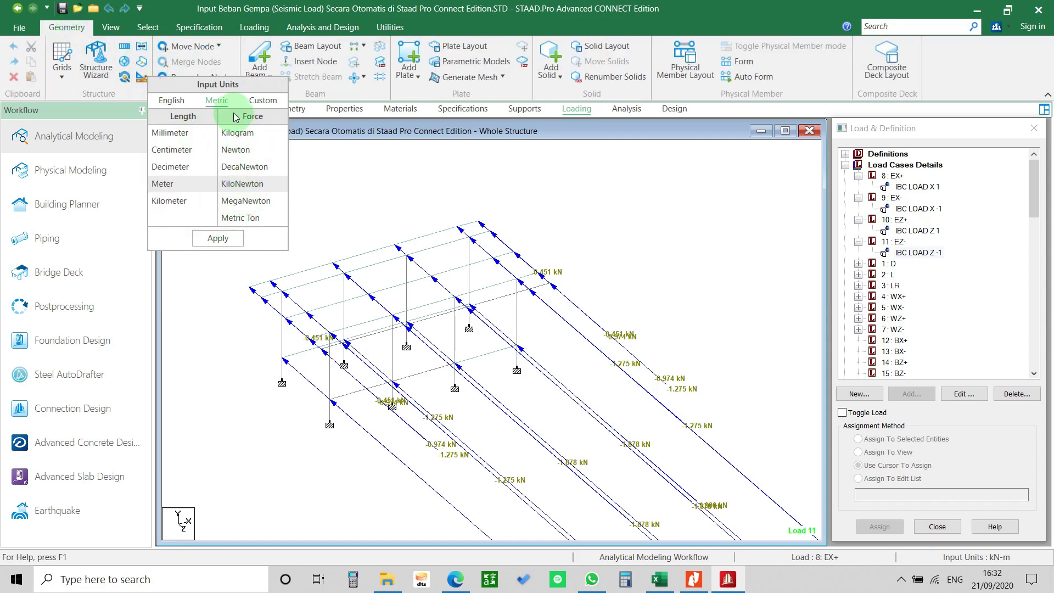
{"action": "left_click", "coordinate": [244, 218]}
{"action": "left_click", "coordinate": [218, 238]}
{"action": "left_click", "coordinate": [587, 324]}
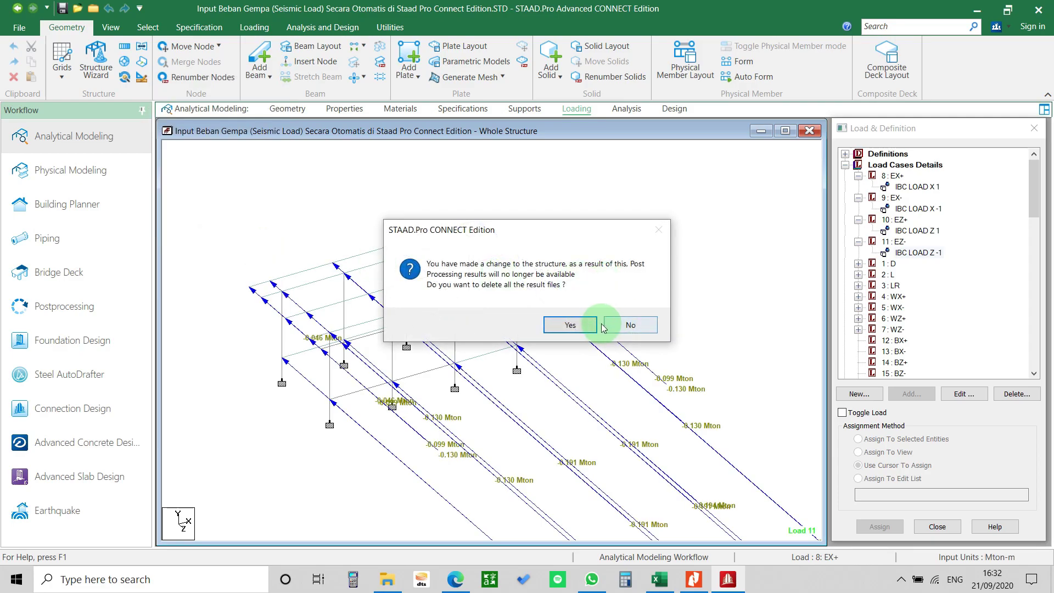
Check the seismic load display of cases 9 and 11, then save the modified structure and rerun the analysis
{"action": "left_click", "coordinate": [918, 206]}
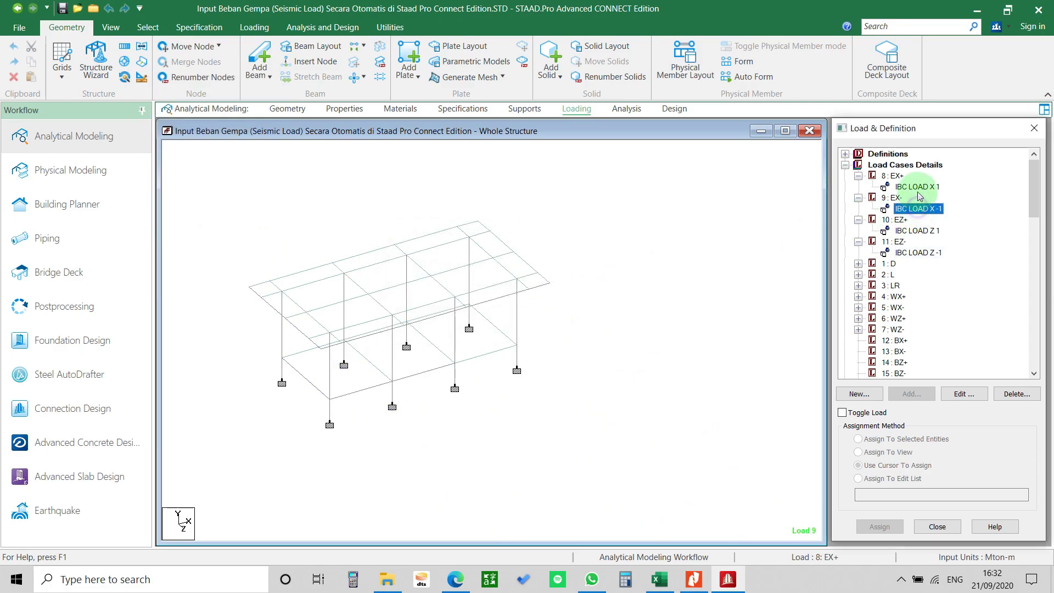
{"action": "left_click", "coordinate": [918, 252]}
{"action": "left_click", "coordinate": [604, 215]}
{"action": "left_click", "coordinate": [322, 27]}
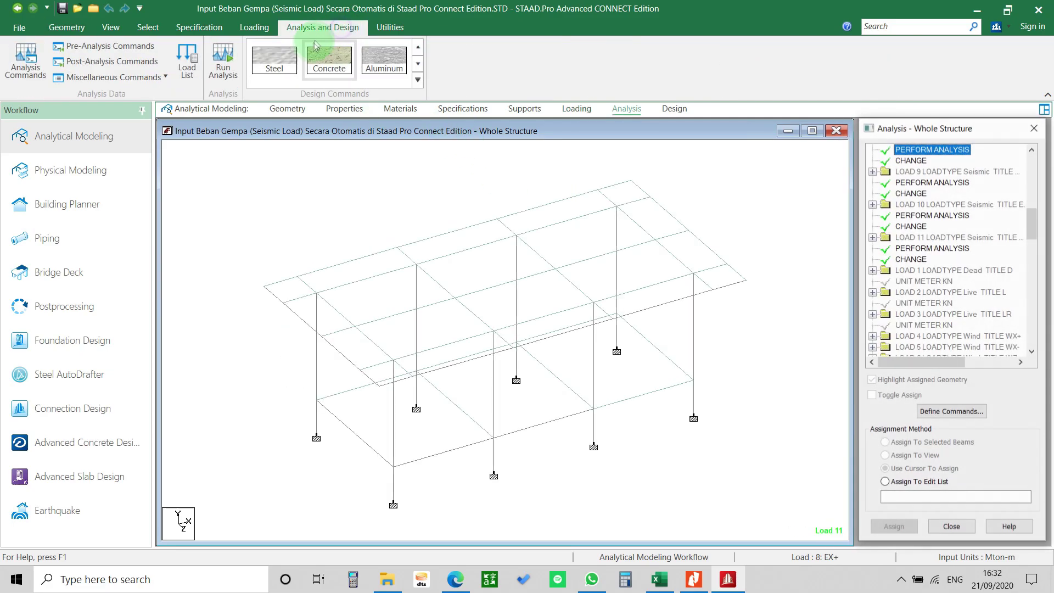
{"action": "left_click", "coordinate": [222, 64]}
{"action": "left_click", "coordinate": [554, 340]}
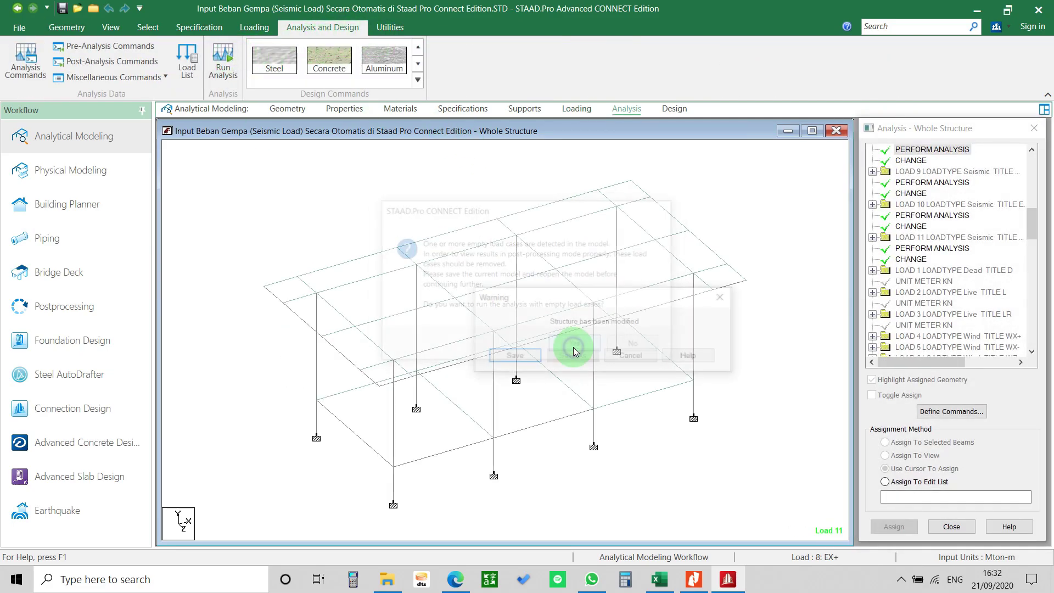
{"action": "left_click", "coordinate": [529, 356]}
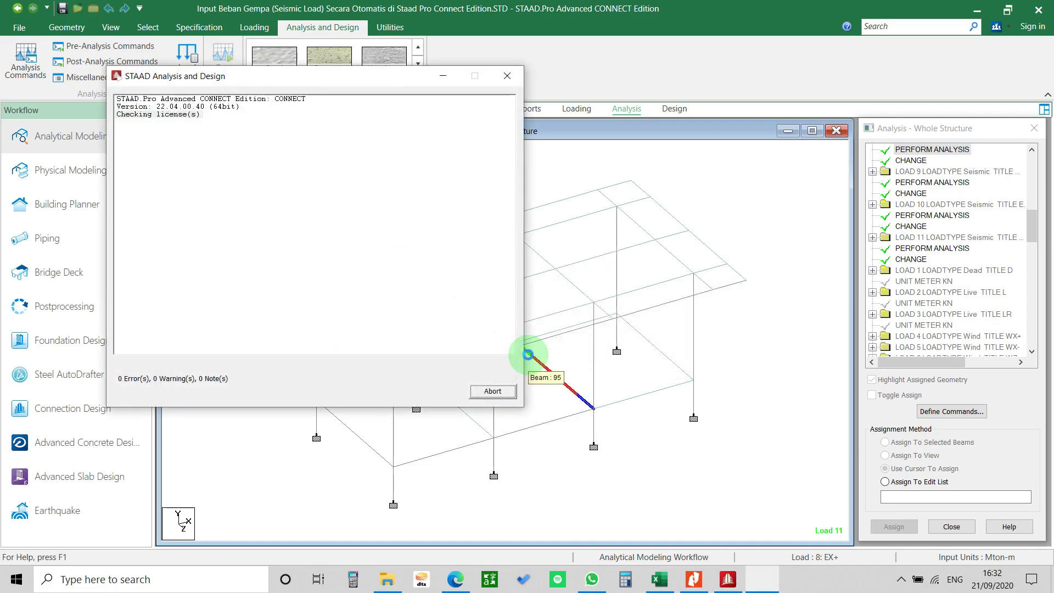
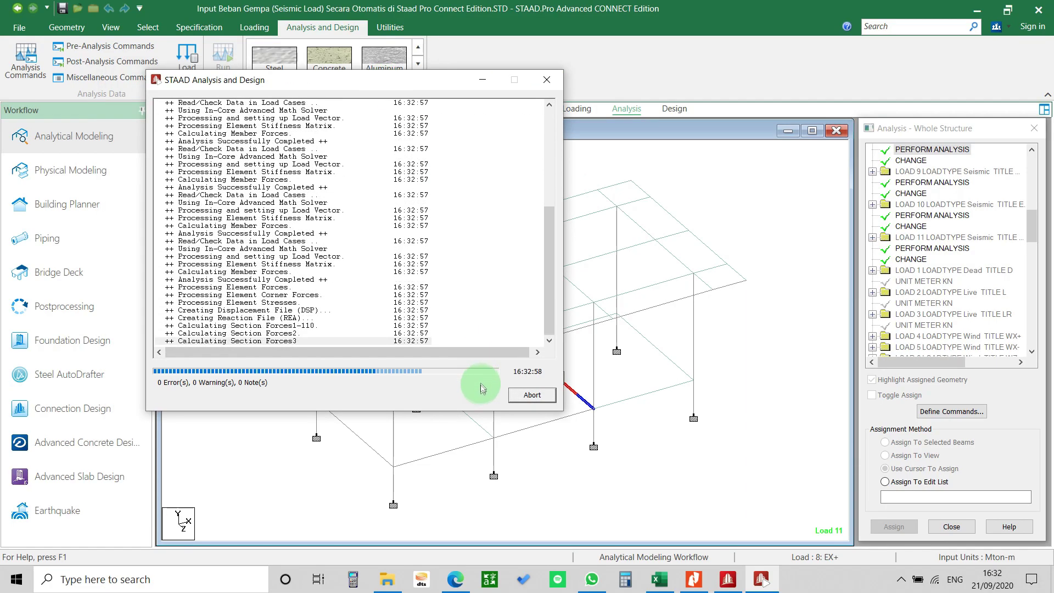
{"action": "left_click", "coordinate": [518, 395]}
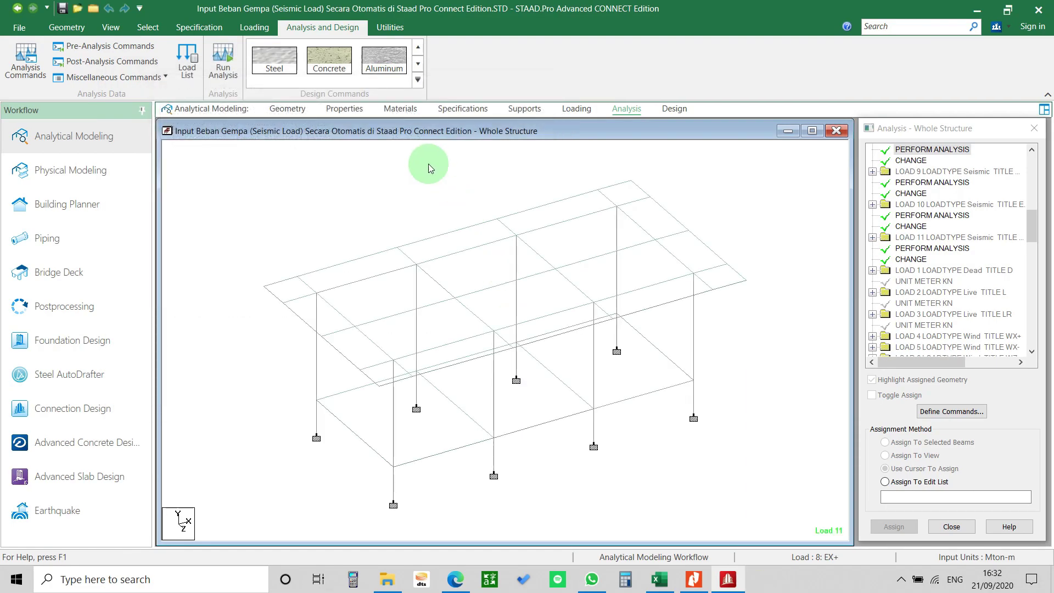
Display the IBC LOAD X 1 arrows and values of load case 8: EX+ on the whole structure
{"action": "left_click", "coordinate": [581, 110]}
{"action": "double_click", "coordinate": [859, 171]}
{"action": "left_click", "coordinate": [858, 165]}
{"action": "left_click", "coordinate": [901, 175]}
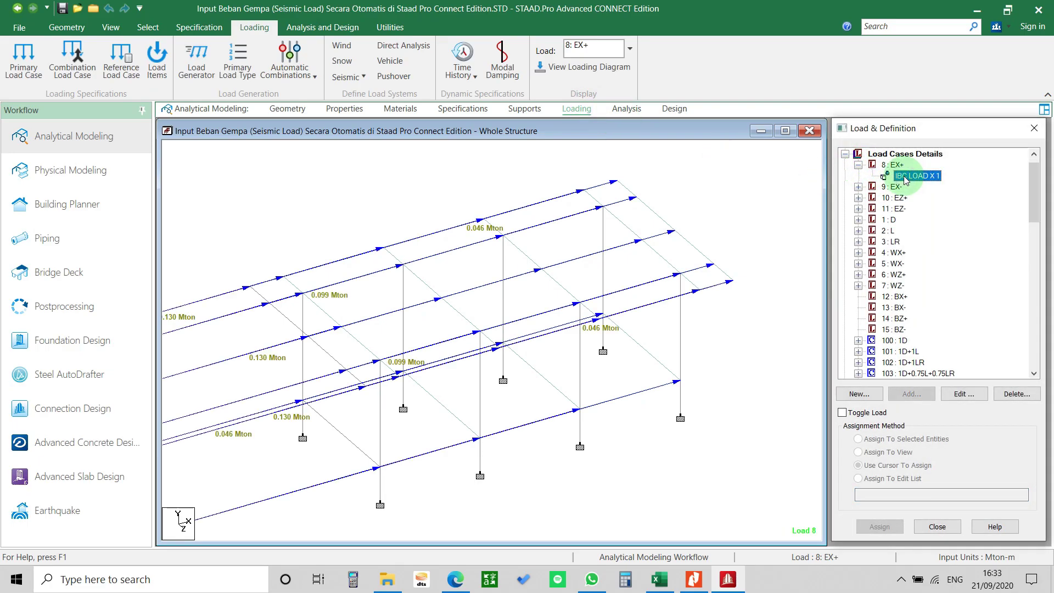
{"action": "scroll", "coordinate": [683, 304], "scroll_direction": "down", "scroll_amount": 3}
{"action": "scroll", "coordinate": [641, 332], "scroll_direction": "down", "scroll_amount": 2}
{"action": "middle_click_drag", "start_coordinate": [448, 433], "coordinate": [515, 393]}
{"action": "scroll", "coordinate": [394, 396], "scroll_direction": "down", "scroll_amount": 7}
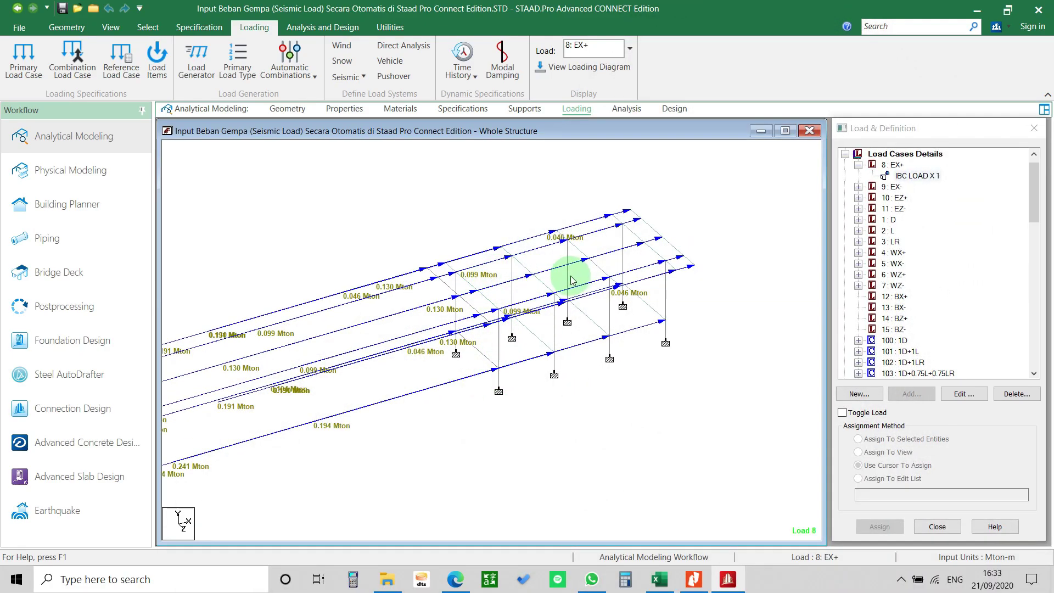
Display the seismic load values of cases 9: EX-, 10: EZ+ and 11: EZ- in turn
{"action": "left_click", "coordinate": [858, 186]}
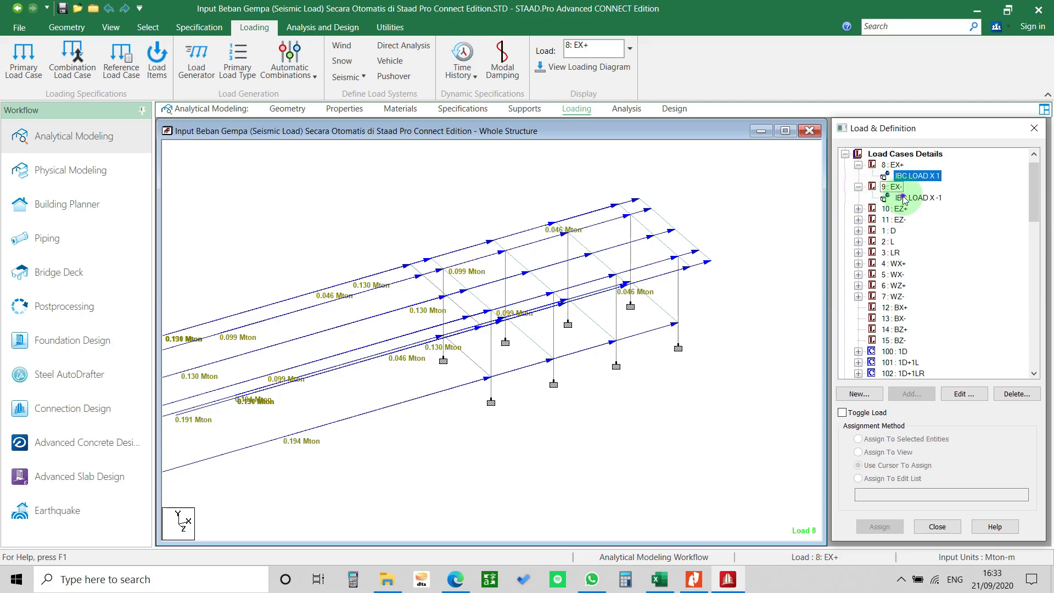
{"action": "left_click", "coordinate": [858, 209]}
{"action": "left_click", "coordinate": [858, 231]}
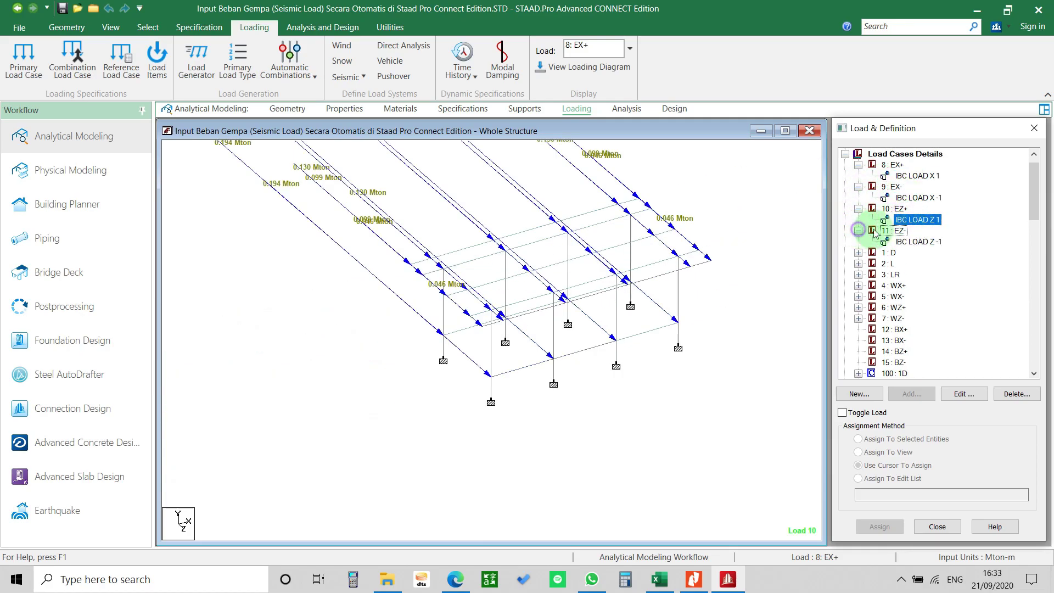
Display the assigned dead, live and roof live loads of cases 1: D, 2: L and 3: LR on the model
{"action": "left_click", "coordinate": [858, 253]}
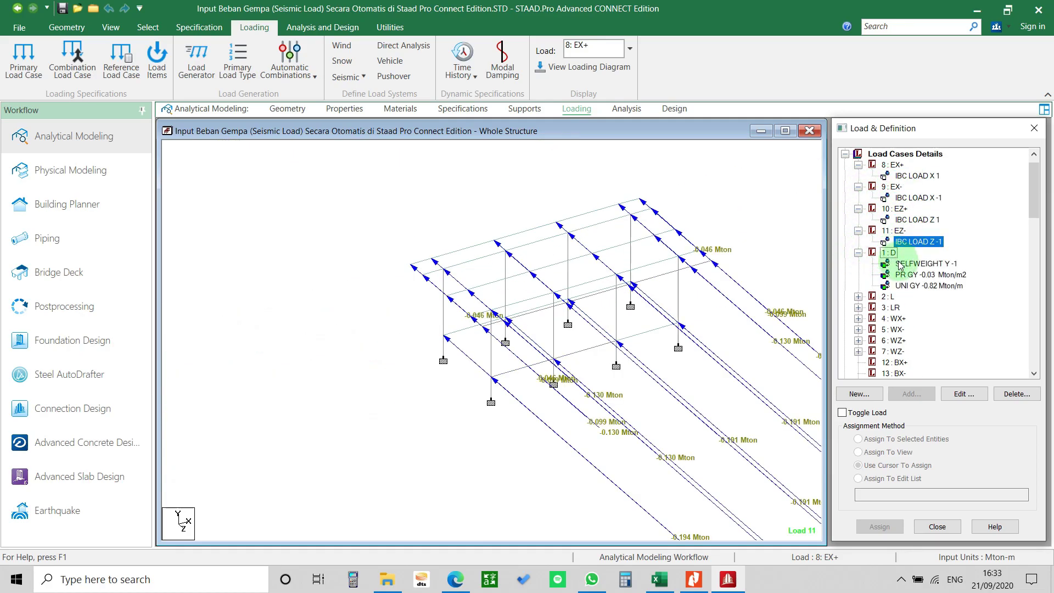
{"action": "left_click", "coordinate": [911, 276]}
{"action": "left_click", "coordinate": [914, 288]}
{"action": "left_click", "coordinate": [914, 274]}
{"action": "left_click", "coordinate": [858, 297]}
{"action": "scroll", "coordinate": [857, 291], "scroll_direction": "down", "scroll_amount": 1}
{"action": "left_click", "coordinate": [858, 285]}
{"action": "left_click", "coordinate": [900, 296]}
{"action": "scroll", "coordinate": [901, 299], "scroll_direction": "down", "scroll_amount": 1}
Display the wind loads of case 4: WX+ and list the load items of case 5: WX-
{"action": "left_click", "coordinate": [858, 275]}
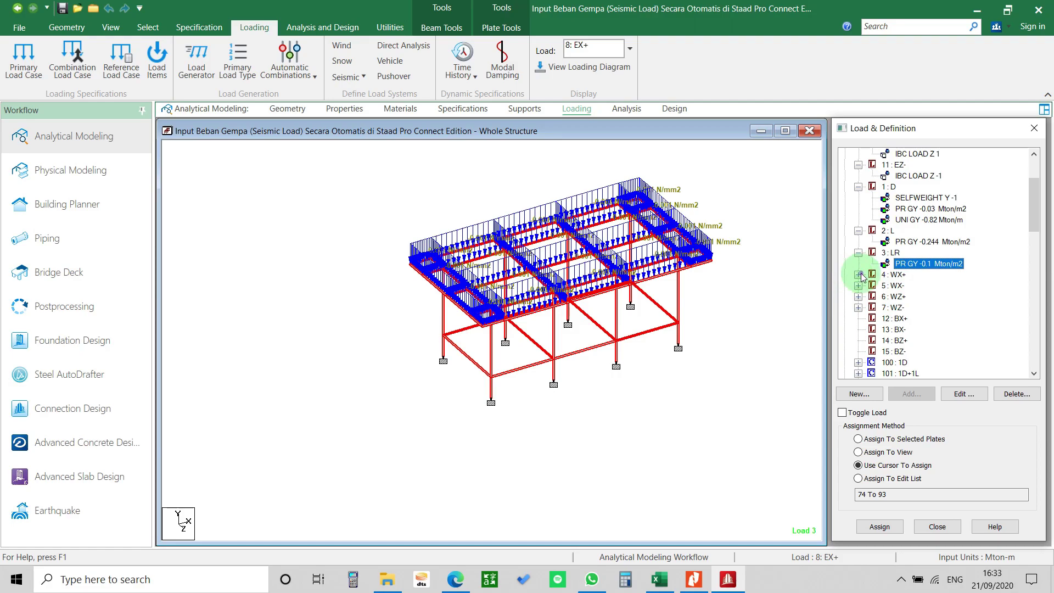
{"action": "left_click", "coordinate": [914, 296]}
{"action": "left_click", "coordinate": [914, 308]}
{"action": "scroll", "coordinate": [901, 301], "scroll_direction": "down", "scroll_amount": 1}
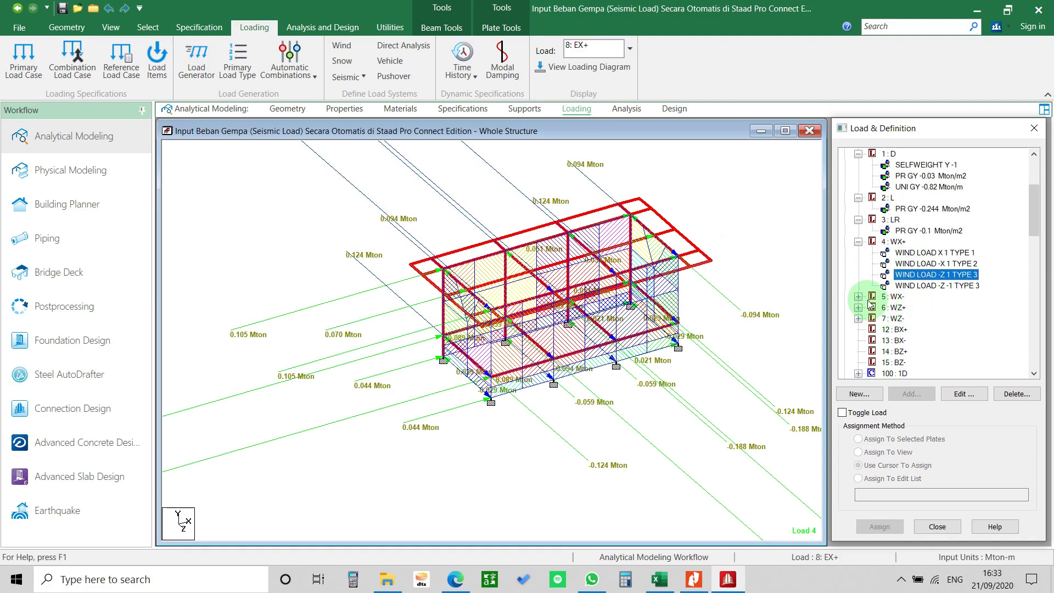
{"action": "left_click", "coordinate": [859, 297]}
Collapse the expanded load cases from 8: EX+ through 5: WX- in the load case list
{"action": "scroll", "coordinate": [875, 269], "scroll_direction": "up", "scroll_amount": 2}
{"action": "scroll", "coordinate": [873, 264], "scroll_direction": "up", "scroll_amount": 5}
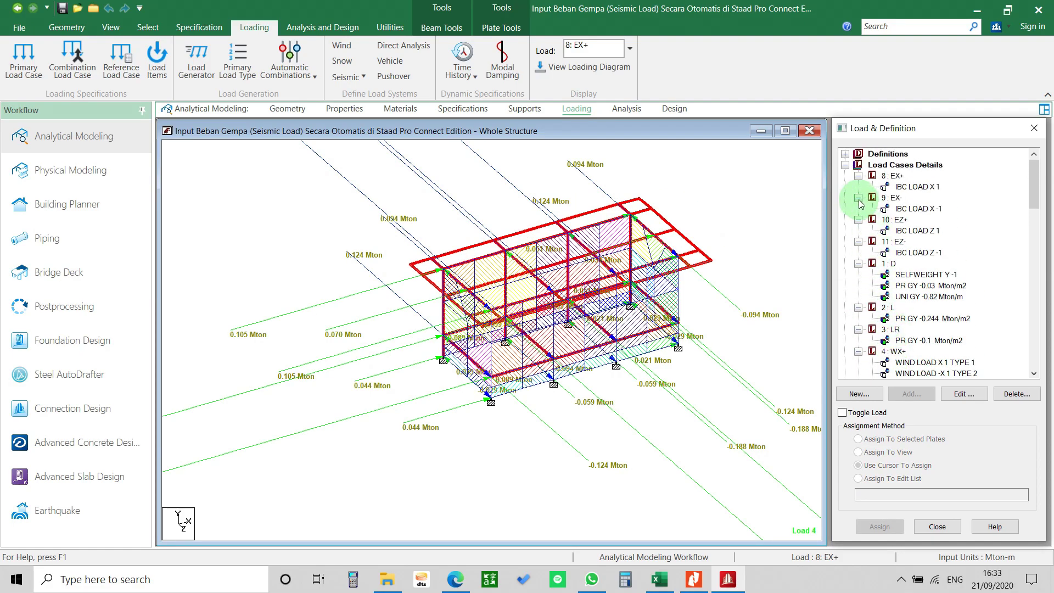
{"action": "left_click", "coordinate": [846, 165]}
{"action": "left_click", "coordinate": [845, 165]}
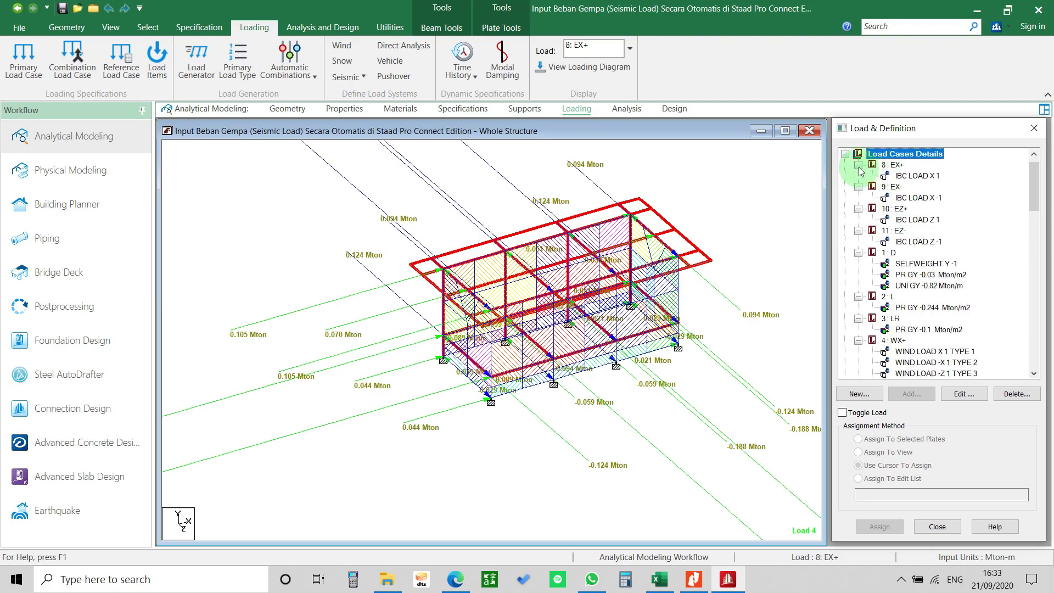
{"action": "left_click", "coordinate": [858, 164]}
{"action": "left_click", "coordinate": [858, 175]}
{"action": "left_click", "coordinate": [858, 186]}
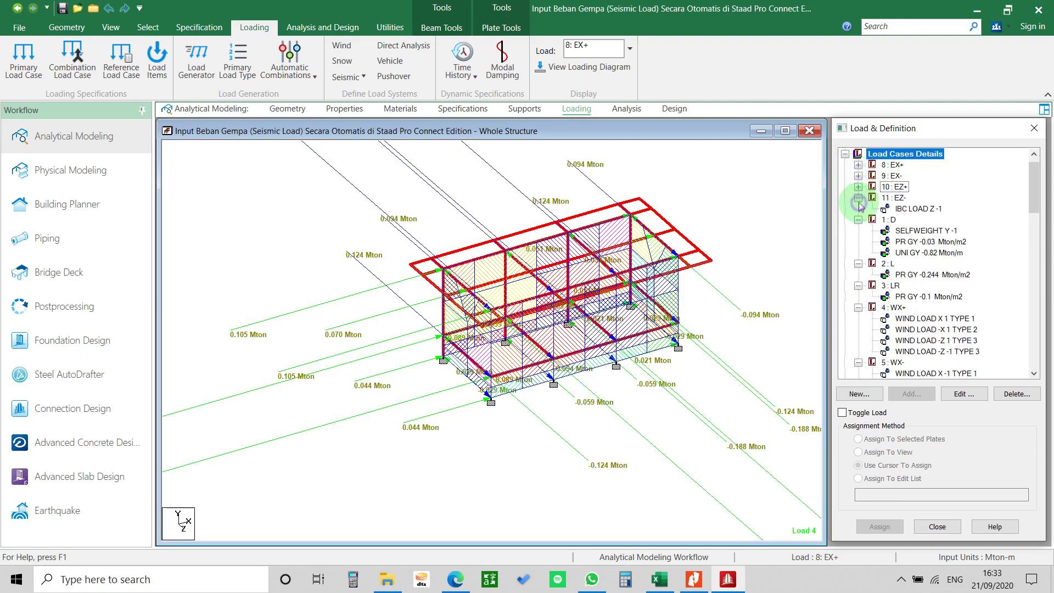
{"action": "left_click", "coordinate": [858, 198]}
{"action": "left_click", "coordinate": [858, 209]}
{"action": "left_click", "coordinate": [859, 220]}
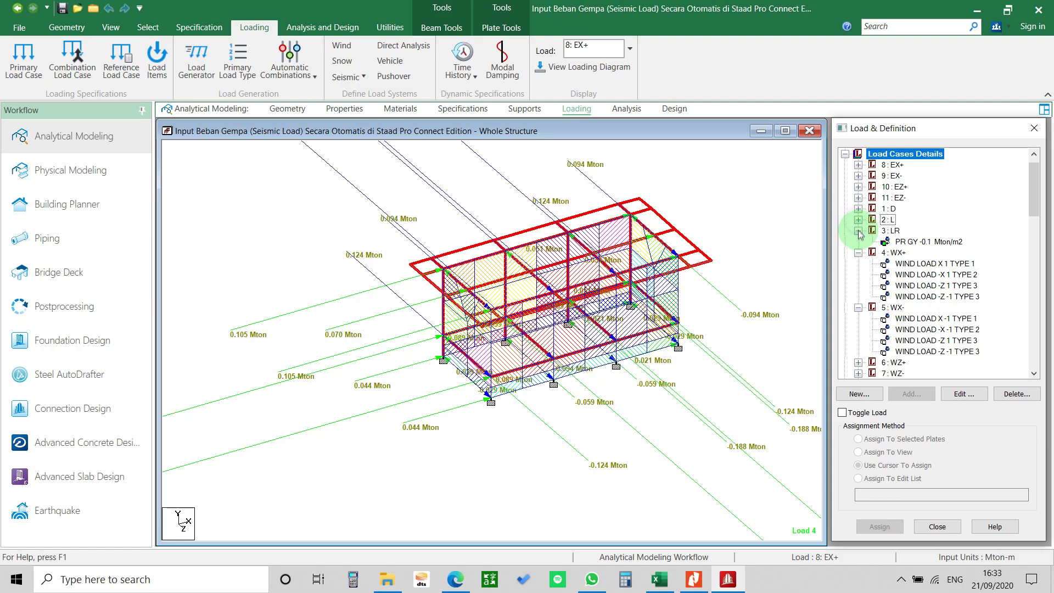
{"action": "left_click", "coordinate": [858, 231]}
{"action": "left_click", "coordinate": [858, 242]}
{"action": "left_click", "coordinate": [858, 253]}
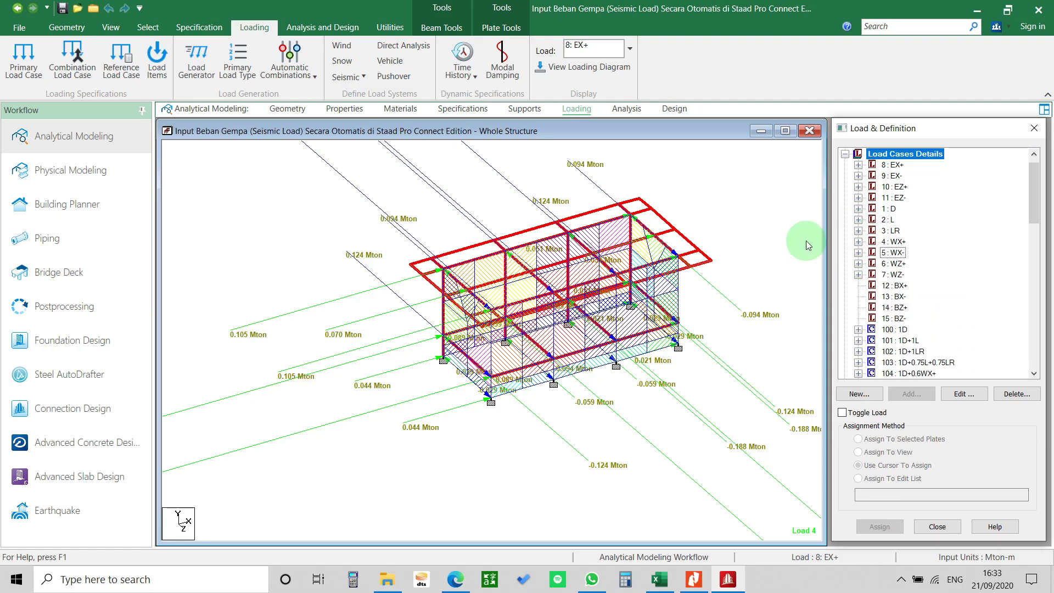
Open the steel design page and examine the command list, including the IBC 2018 definition and the load case entries
{"action": "left_click", "coordinate": [626, 110]}
{"action": "left_click", "coordinate": [674, 109]}
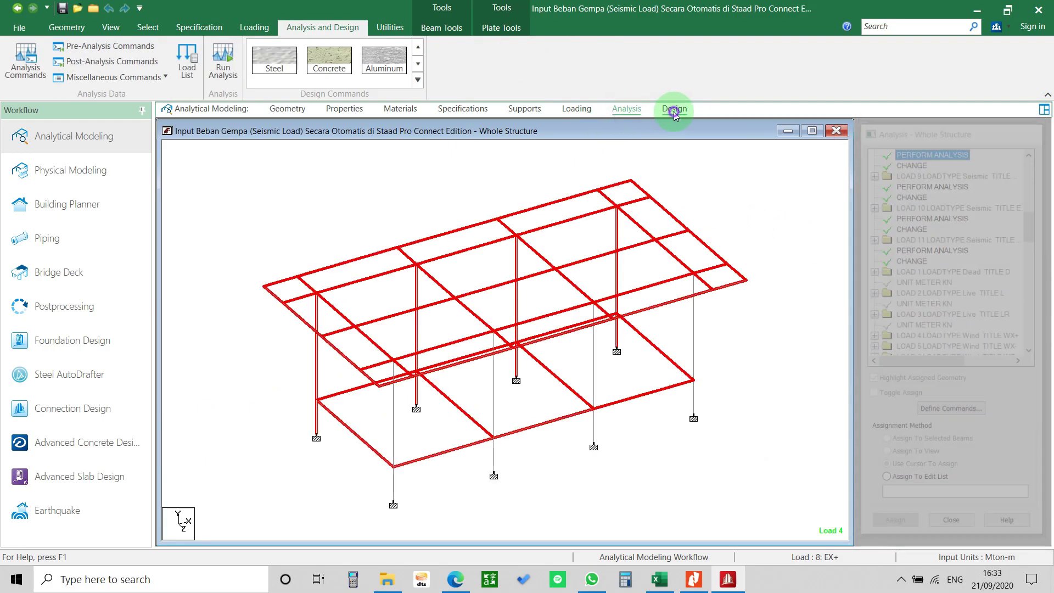
{"action": "left_click", "coordinate": [934, 243]}
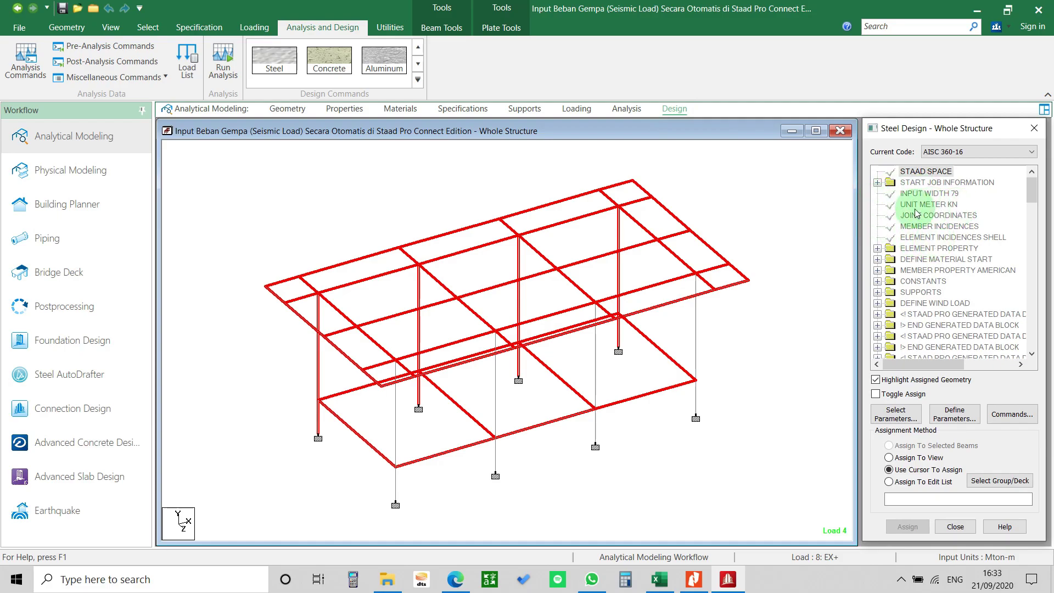
{"action": "left_click", "coordinate": [958, 196]}
{"action": "scroll", "coordinate": [968, 201], "scroll_direction": "down", "scroll_amount": 12}
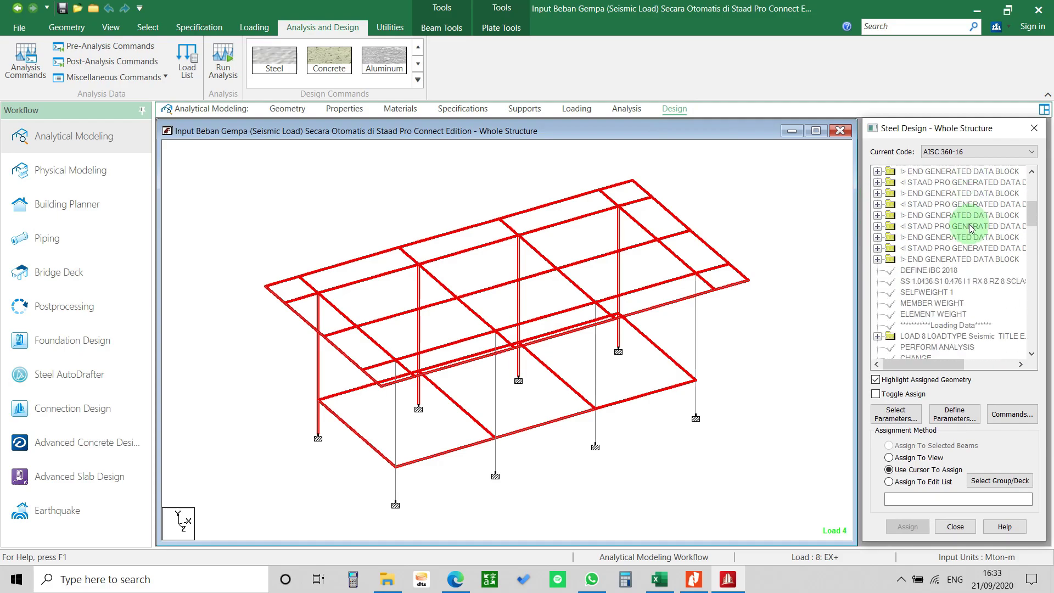
{"action": "scroll", "coordinate": [969, 225], "scroll_direction": "down", "scroll_amount": 2}
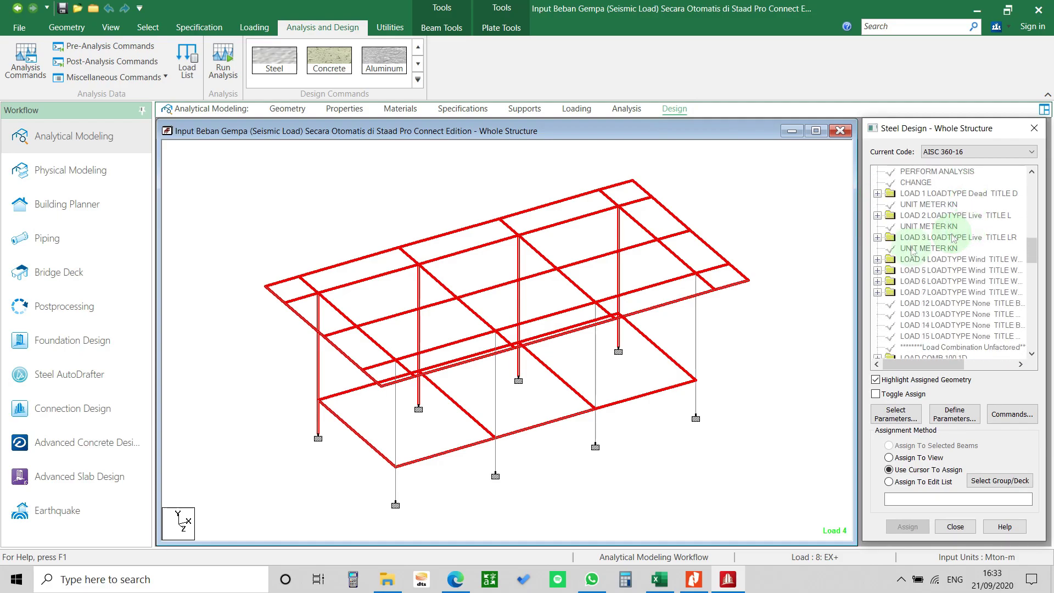
{"action": "left_click", "coordinate": [749, 308]}
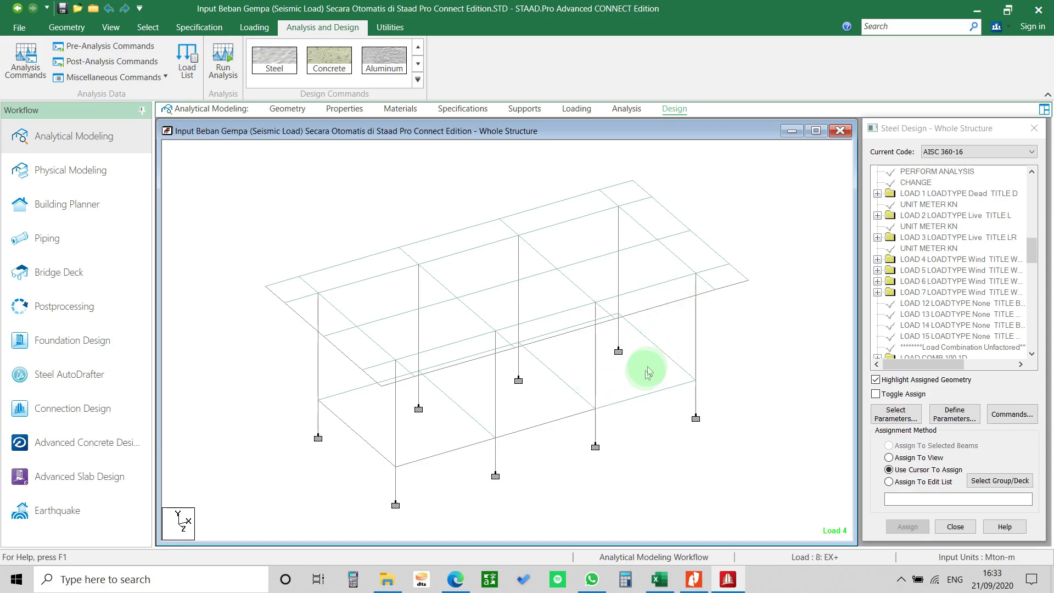
{"action": "scroll", "coordinate": [635, 368], "scroll_direction": "down", "scroll_amount": 2}
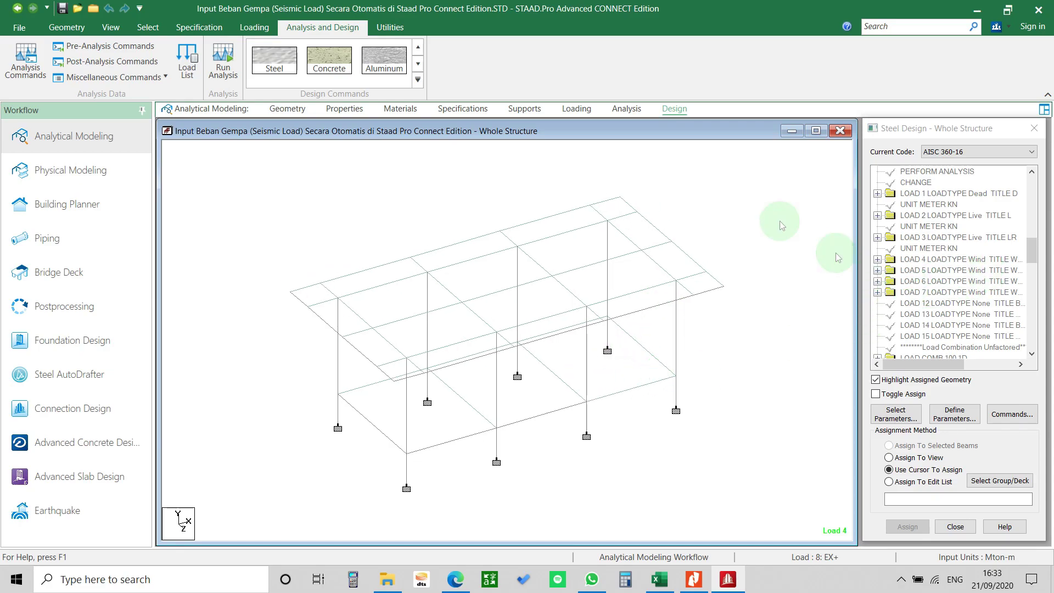
{"action": "scroll", "coordinate": [887, 260], "scroll_direction": "up", "scroll_amount": 9}
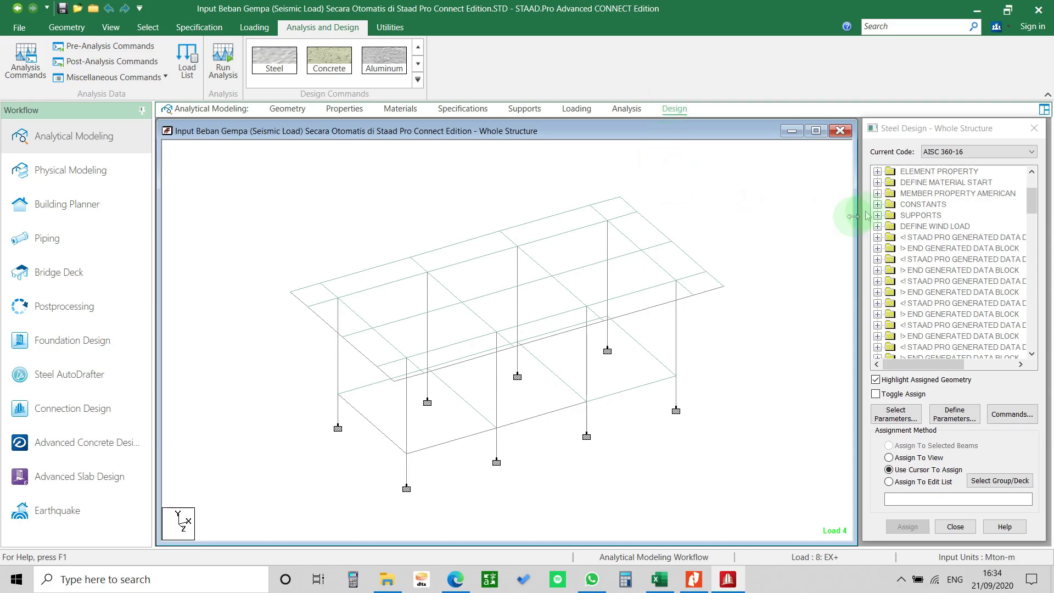
Return to the Loading page and expand the load case details
{"action": "left_click", "coordinate": [576, 108]}
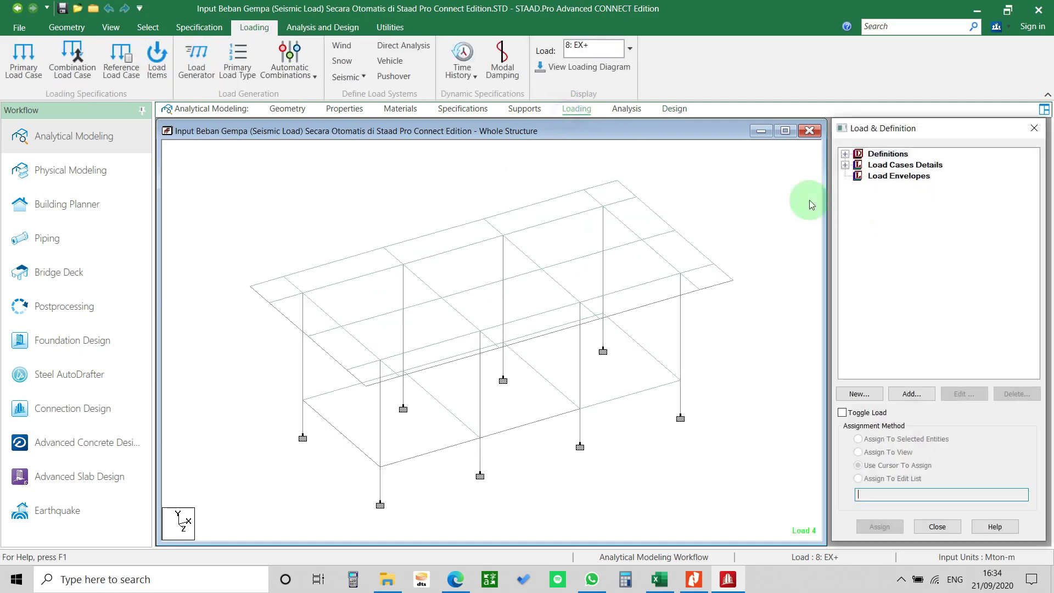
{"action": "left_click", "coordinate": [845, 165]}
{"action": "scroll", "coordinate": [944, 228], "scroll_direction": "up", "scroll_amount": 1}
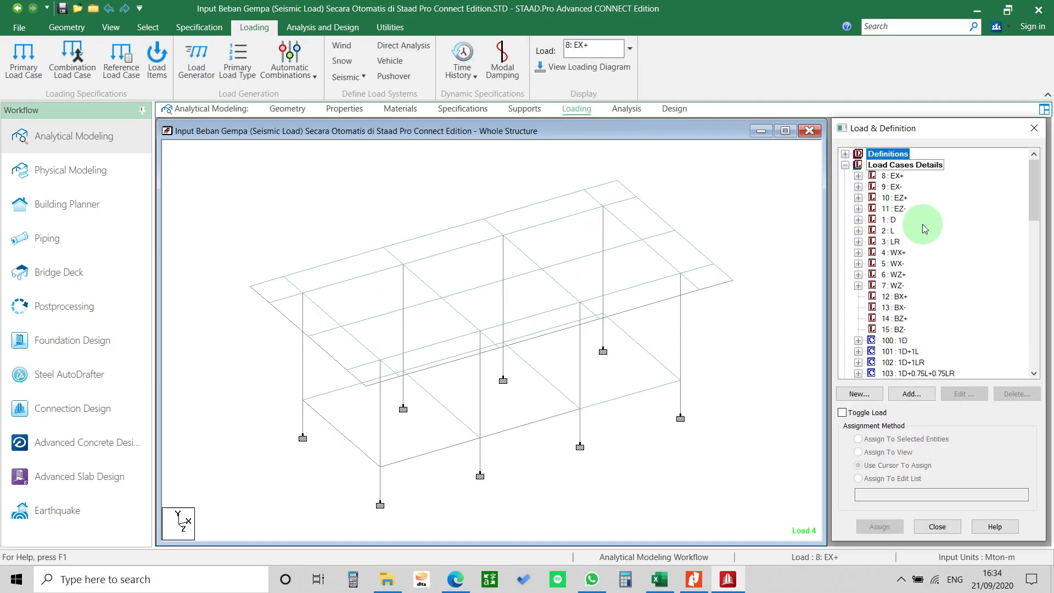
Expand the load definitions down to the IBC 2018 seismic definition's self-weight, member weight and element weight entries
{"action": "left_click", "coordinate": [845, 154]}
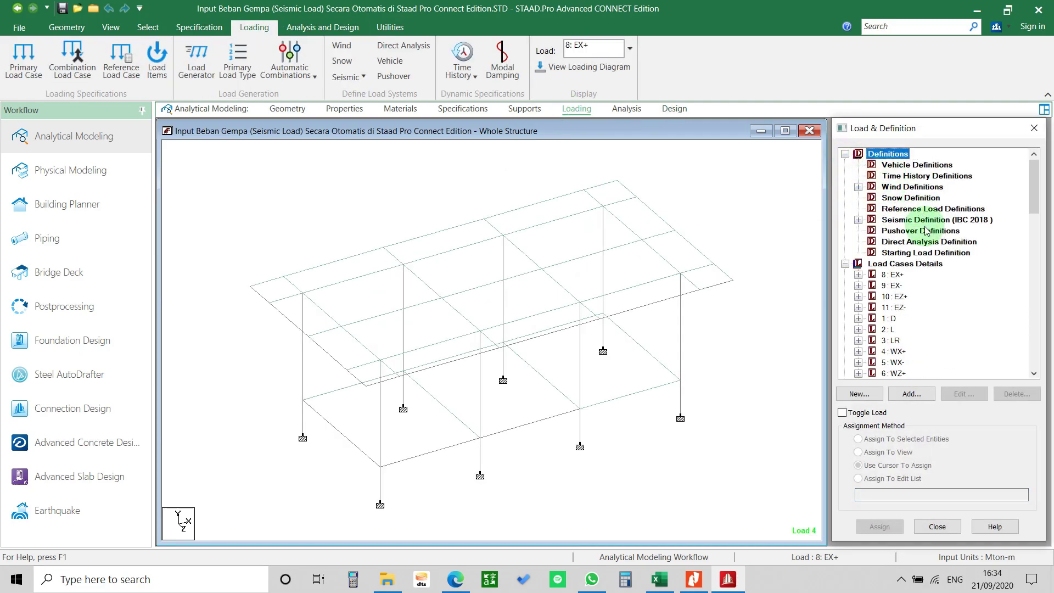
{"action": "left_click", "coordinate": [859, 220]}
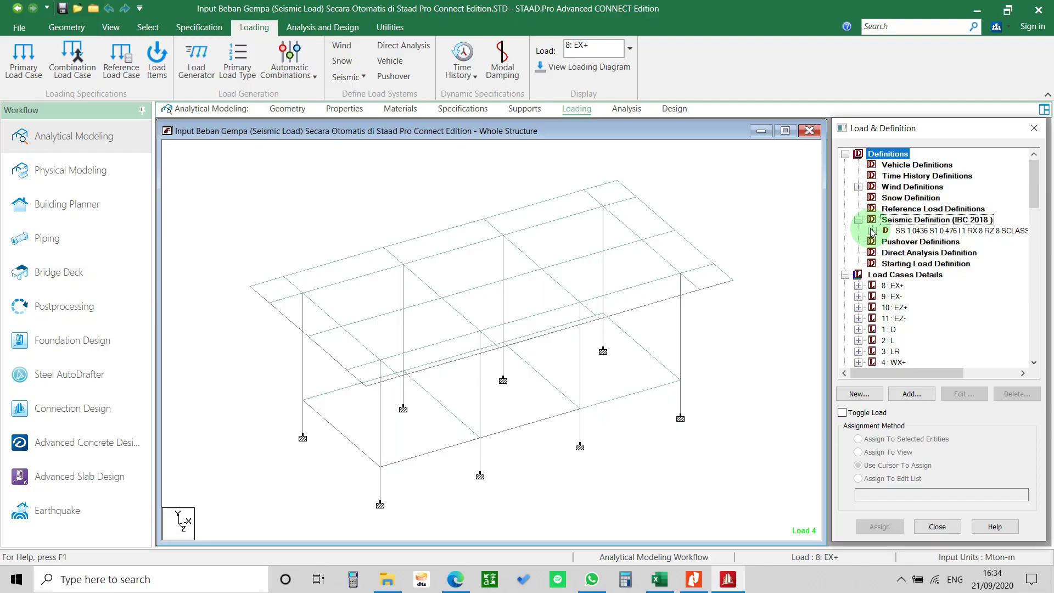
{"action": "left_click", "coordinate": [871, 231]}
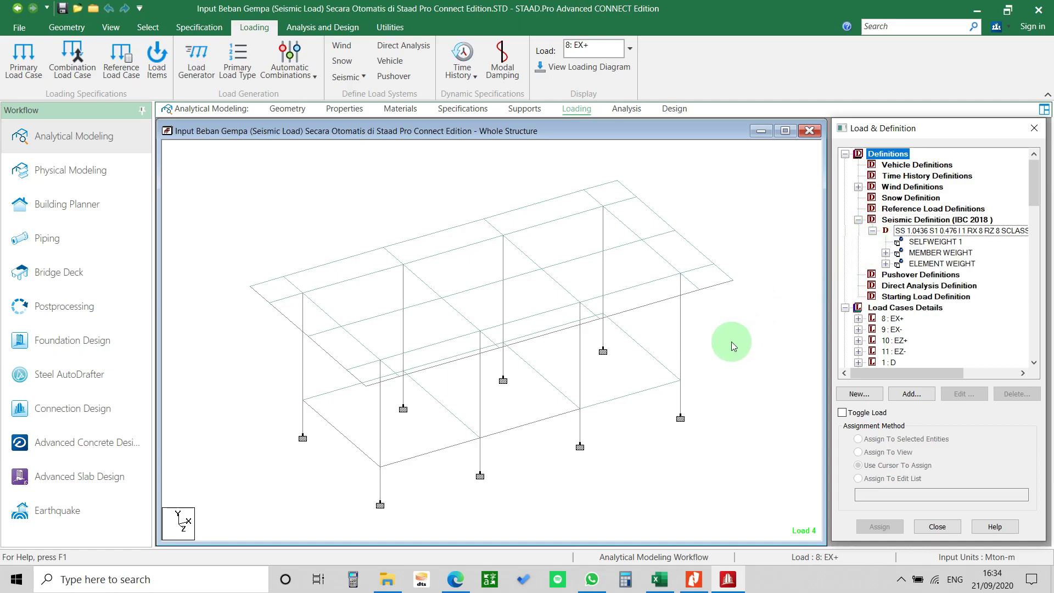
{"action": "scroll", "coordinate": [731, 341], "scroll_direction": "down", "scroll_amount": 2}
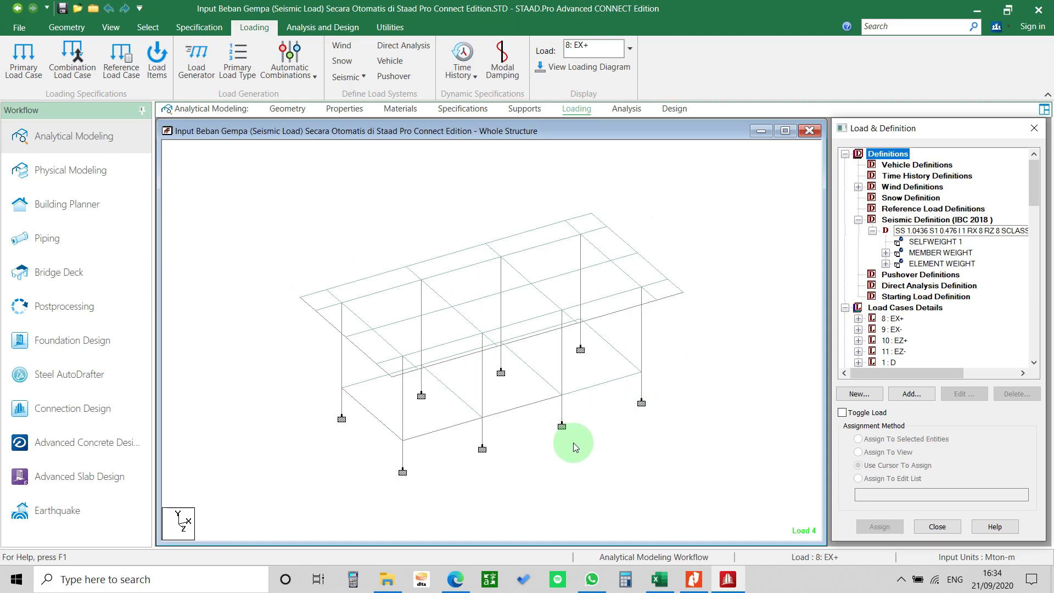
{"action": "middle_click_drag", "start_coordinate": [573, 443], "coordinate": [598, 428]}
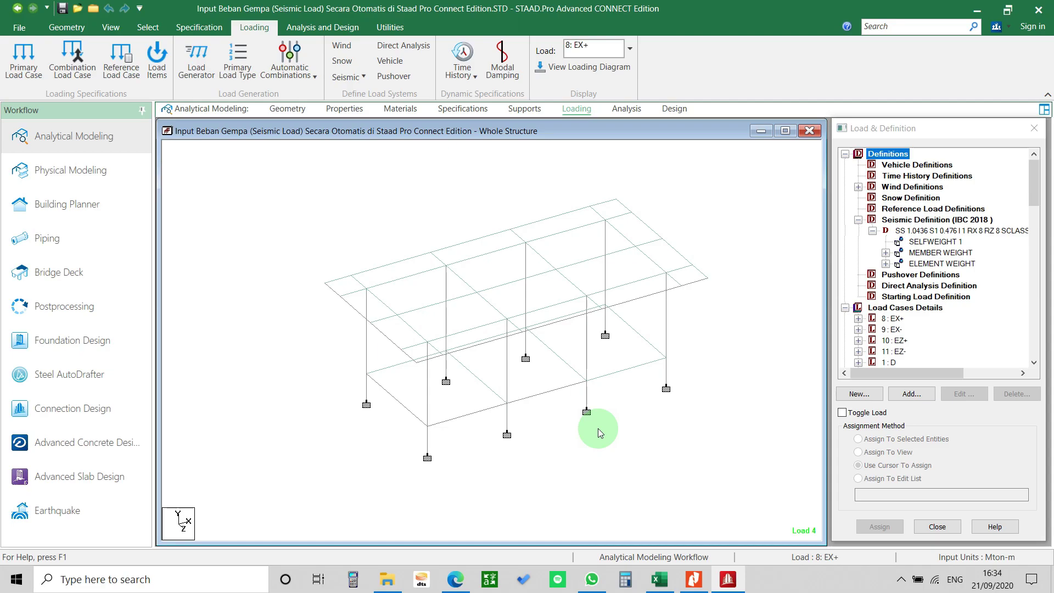
{"action": "scroll", "coordinate": [558, 420], "scroll_direction": "up", "scroll_amount": 1}
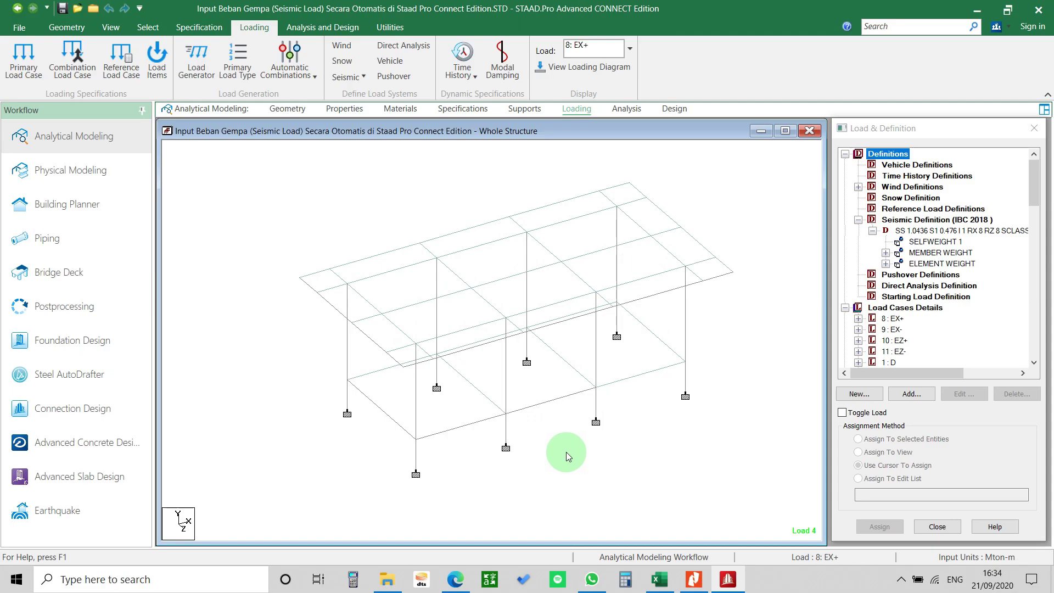